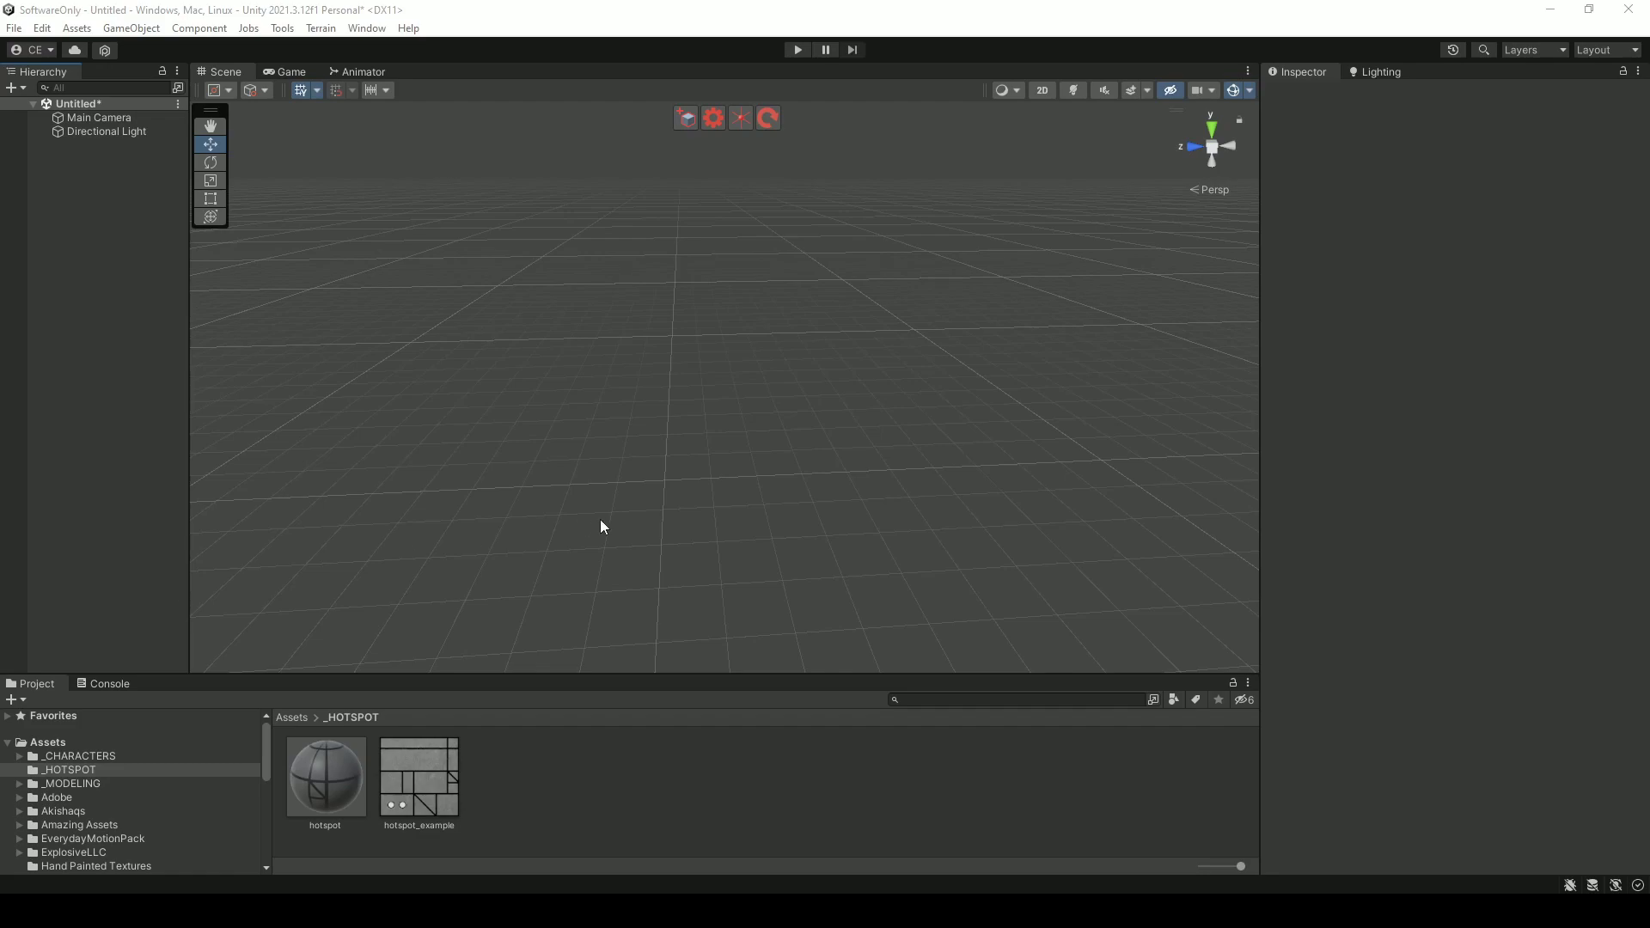
right_click_drag(744, 436, 709, 398)
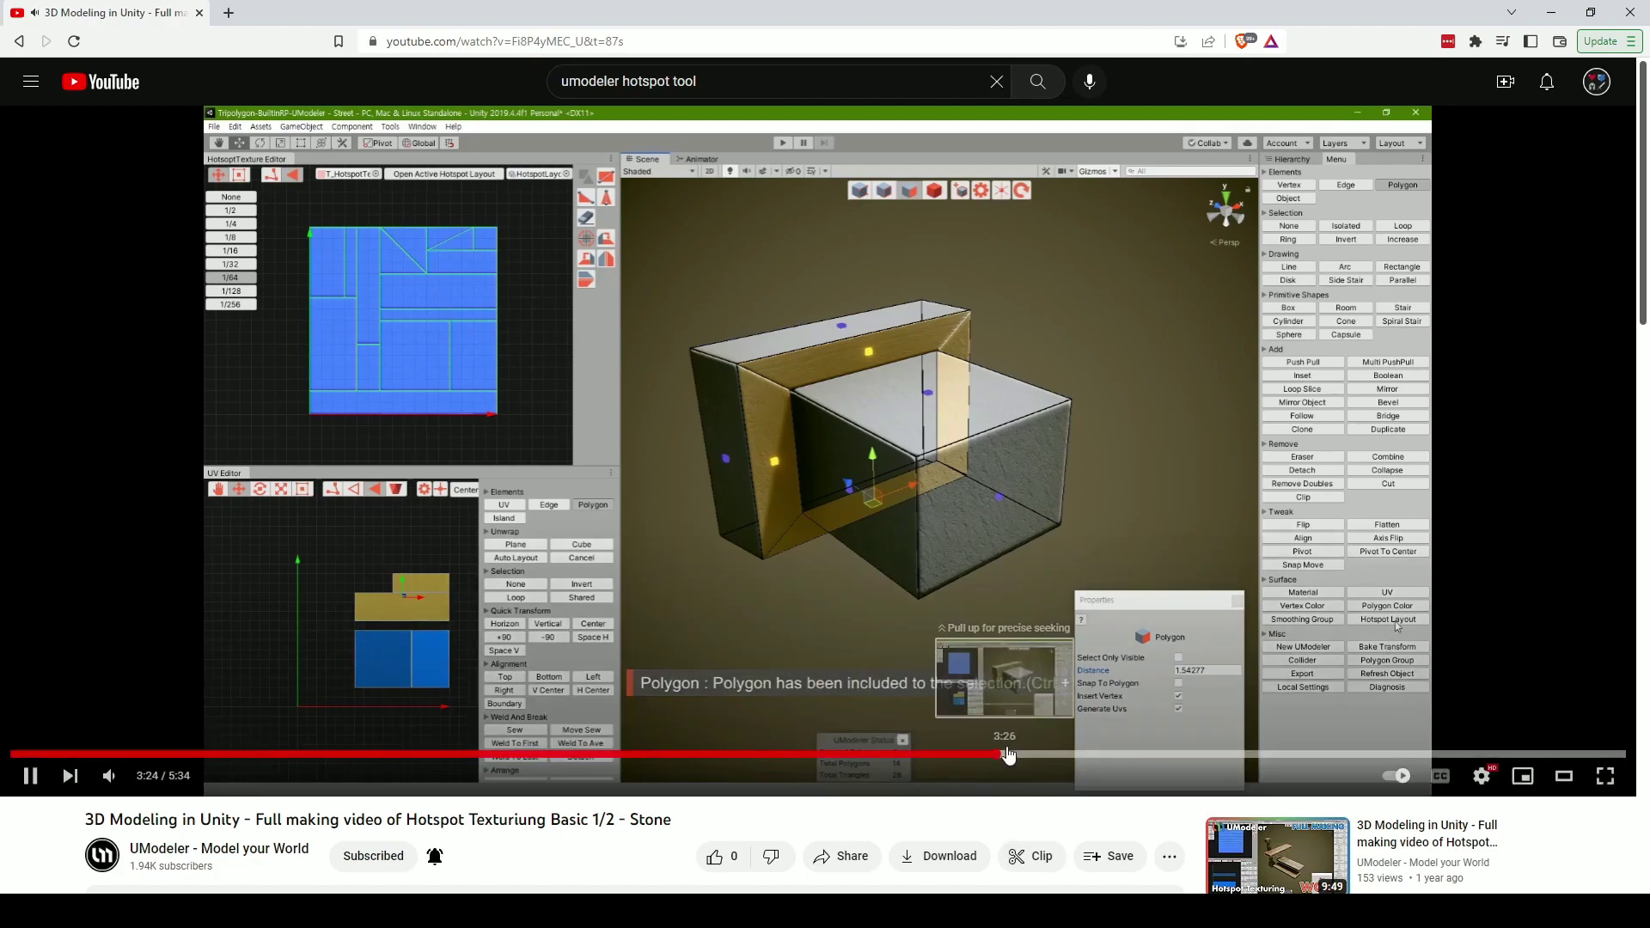
- Skip ahead through the UModeler hotspot texturing video to examine how hotspot textures are applied while modeling
left_click(1099, 754)
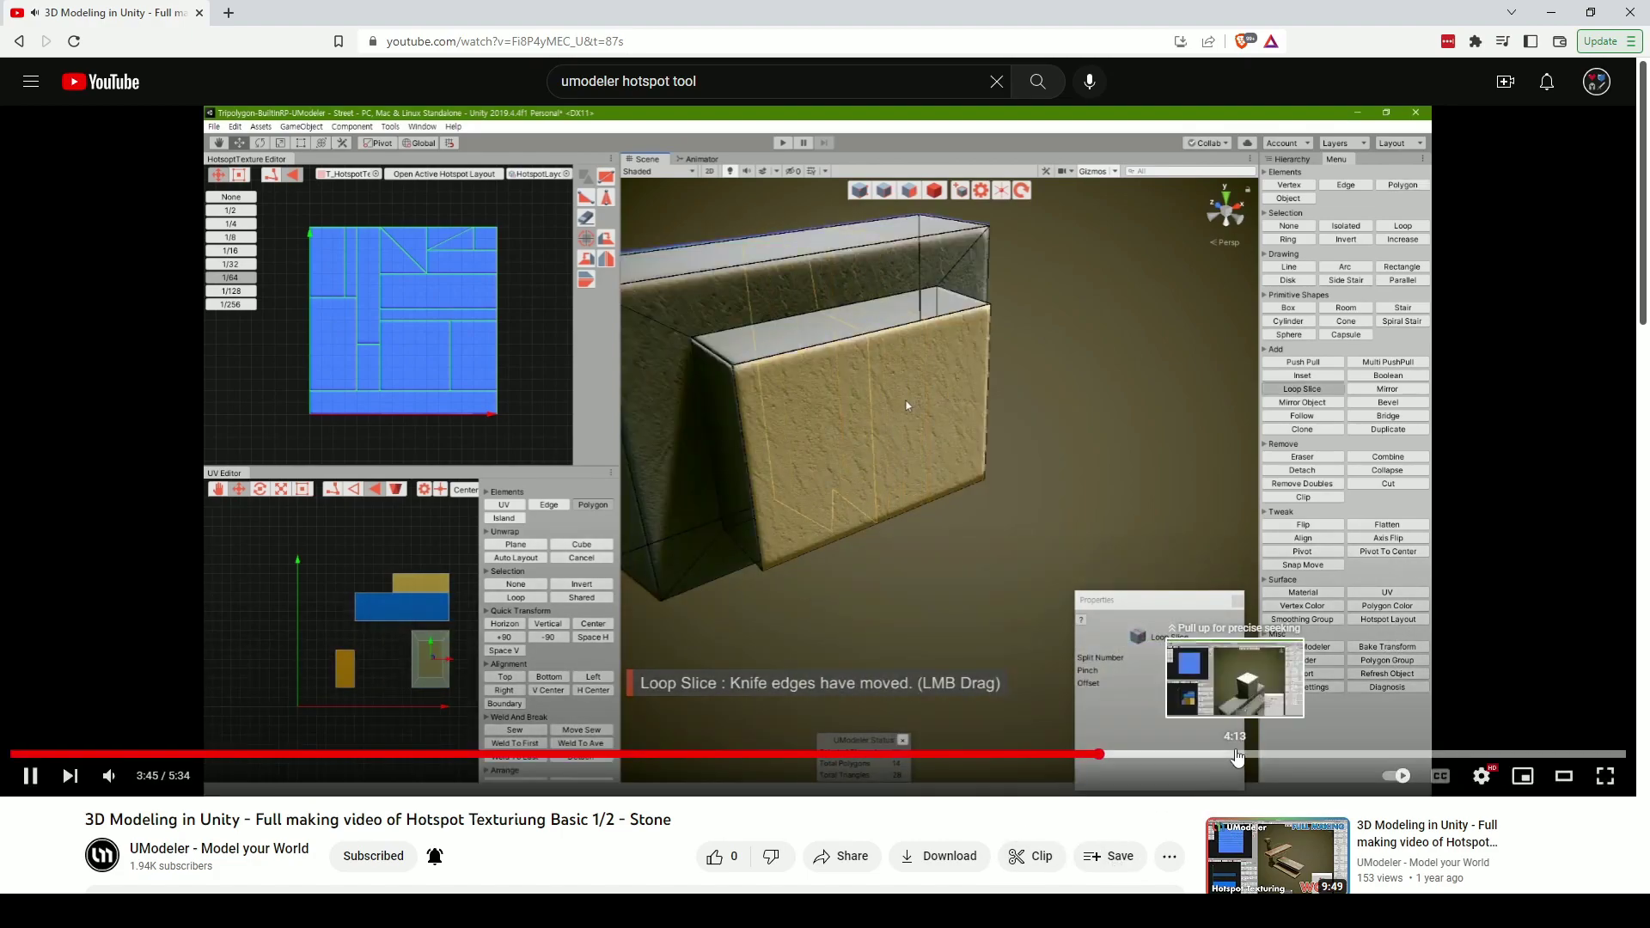
left_click(1238, 755)
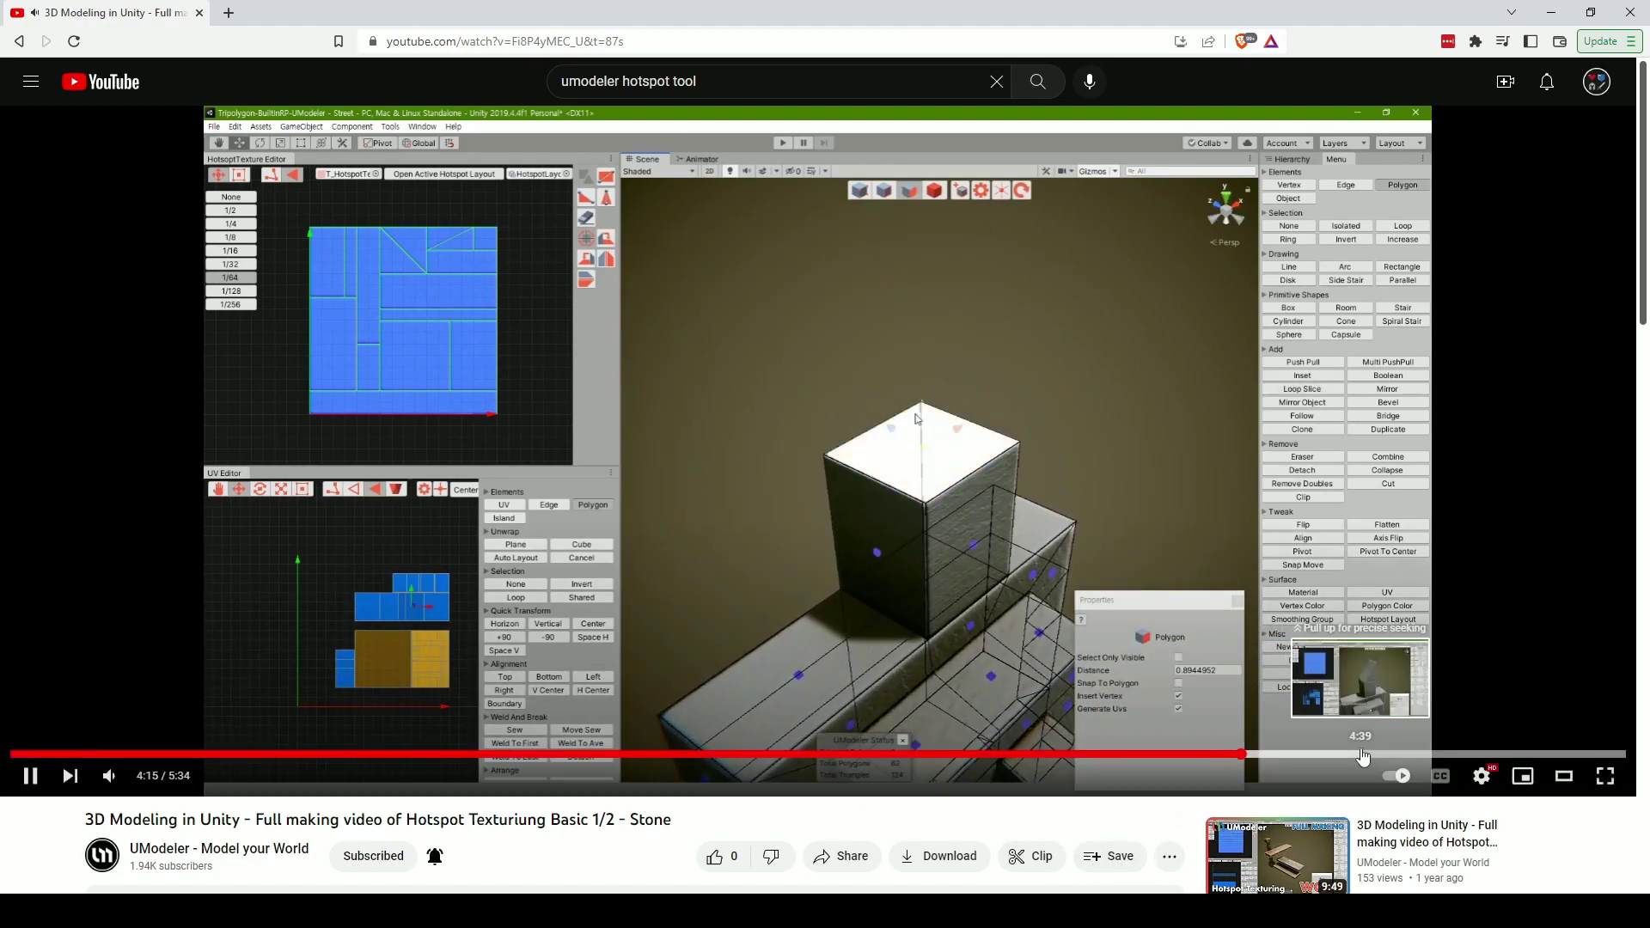
left_click(1363, 755)
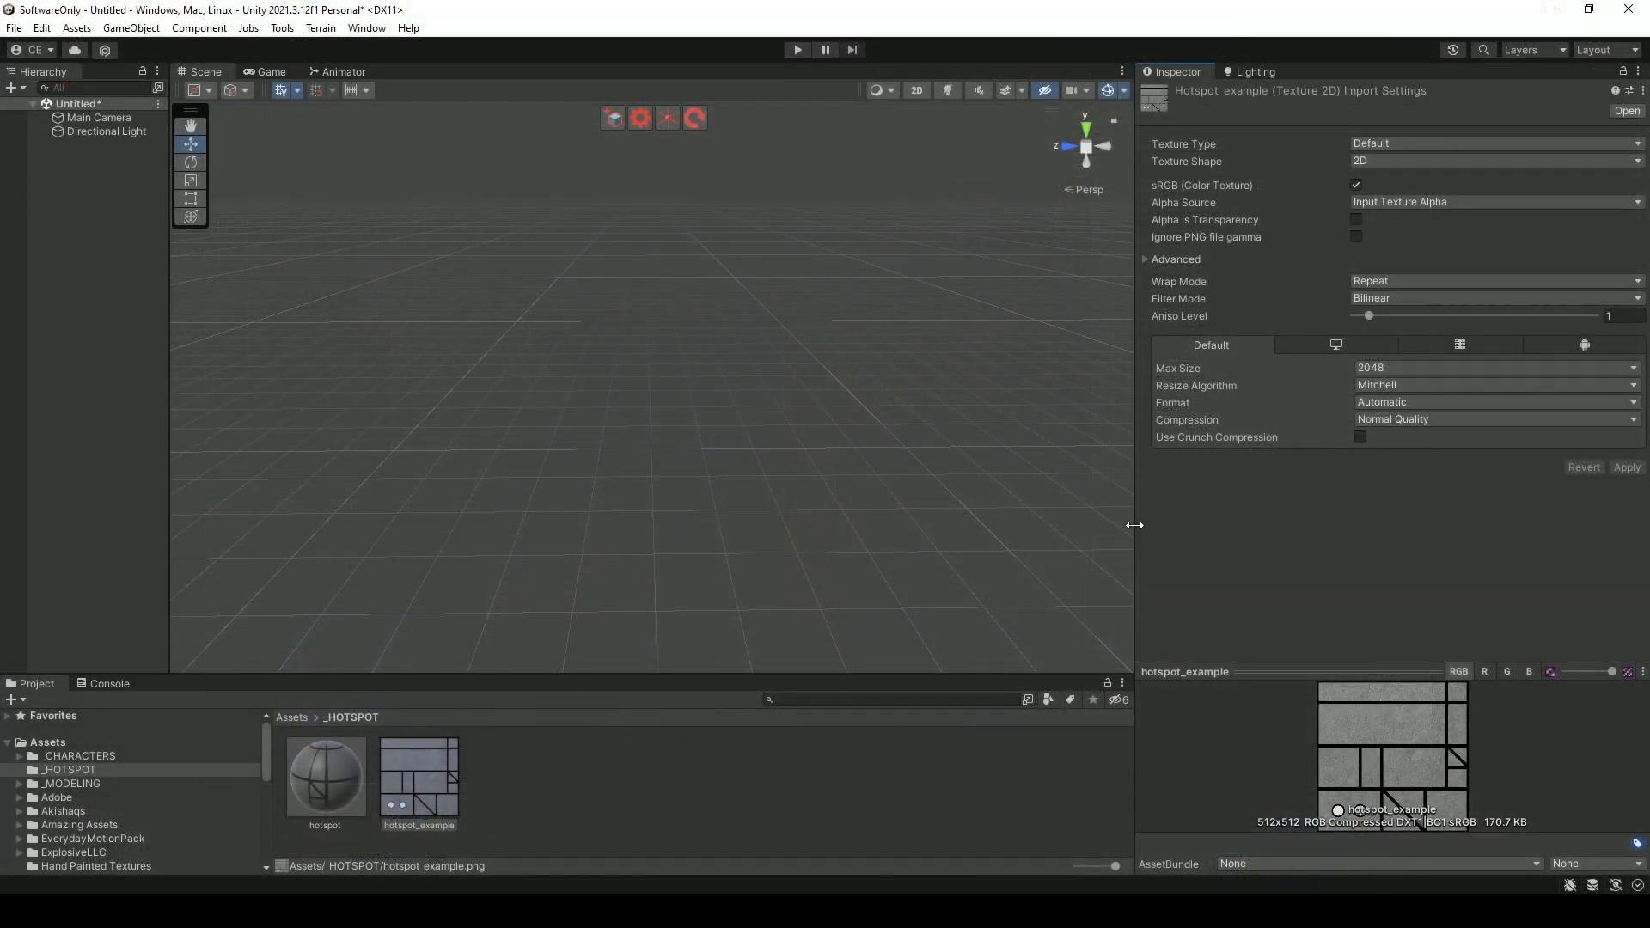
- Create a new UModeler object and draw a box about 1.02 wide, 1.02 deep and 0.99 high on the floor grid
left_click_drag(1136, 520, 1360, 533)
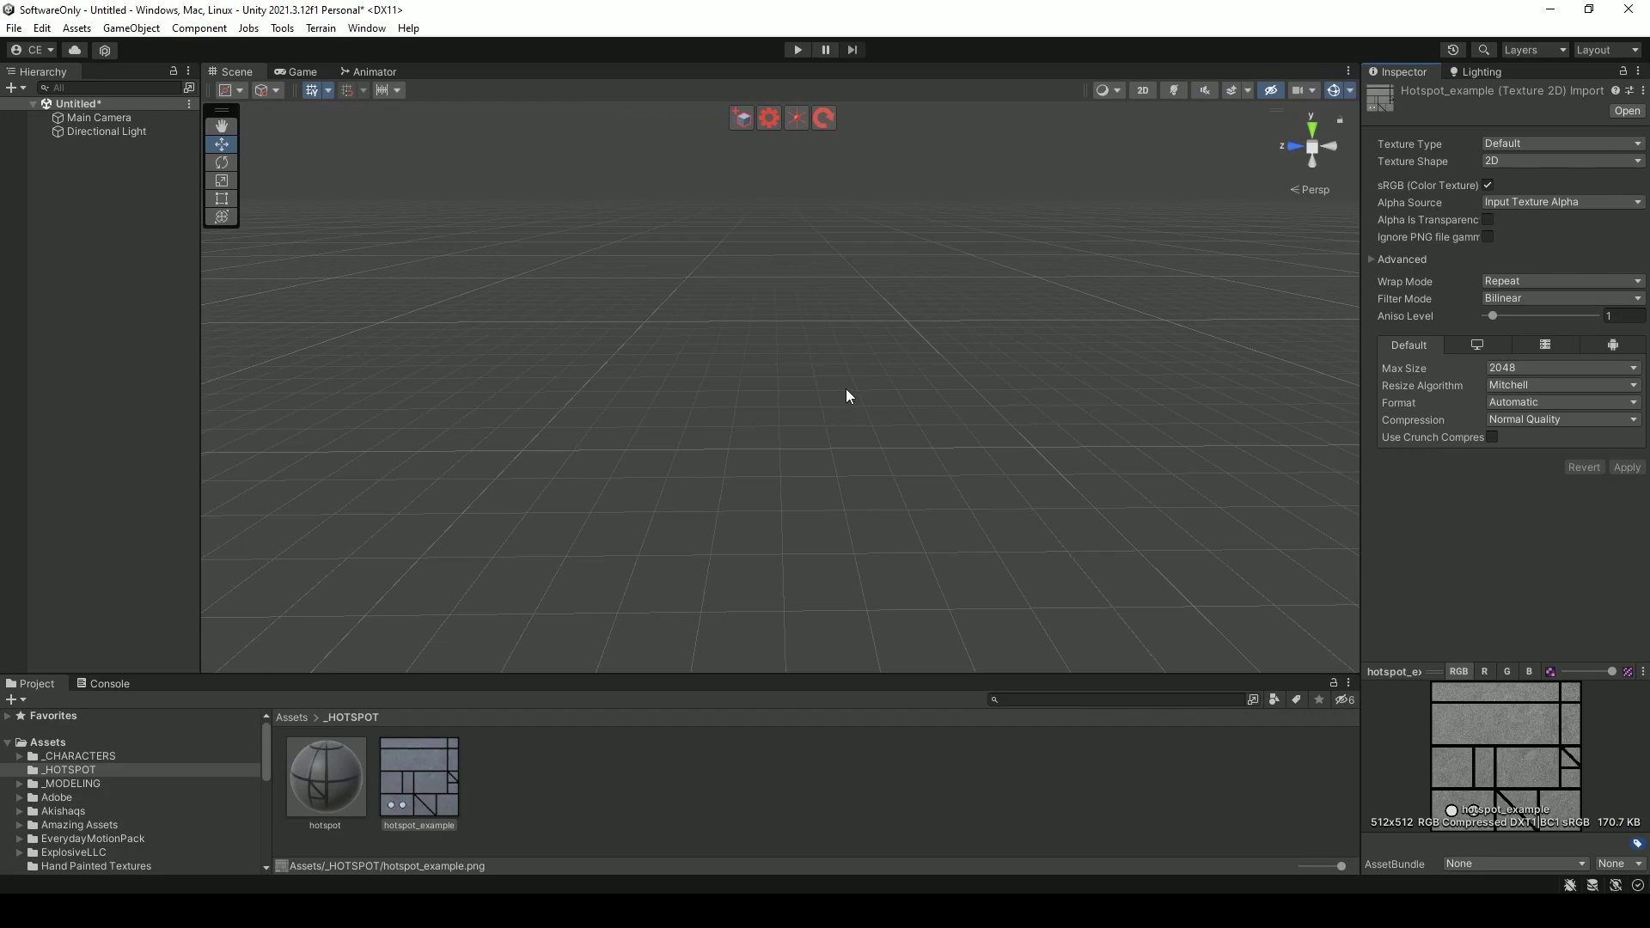
left_click(742, 120)
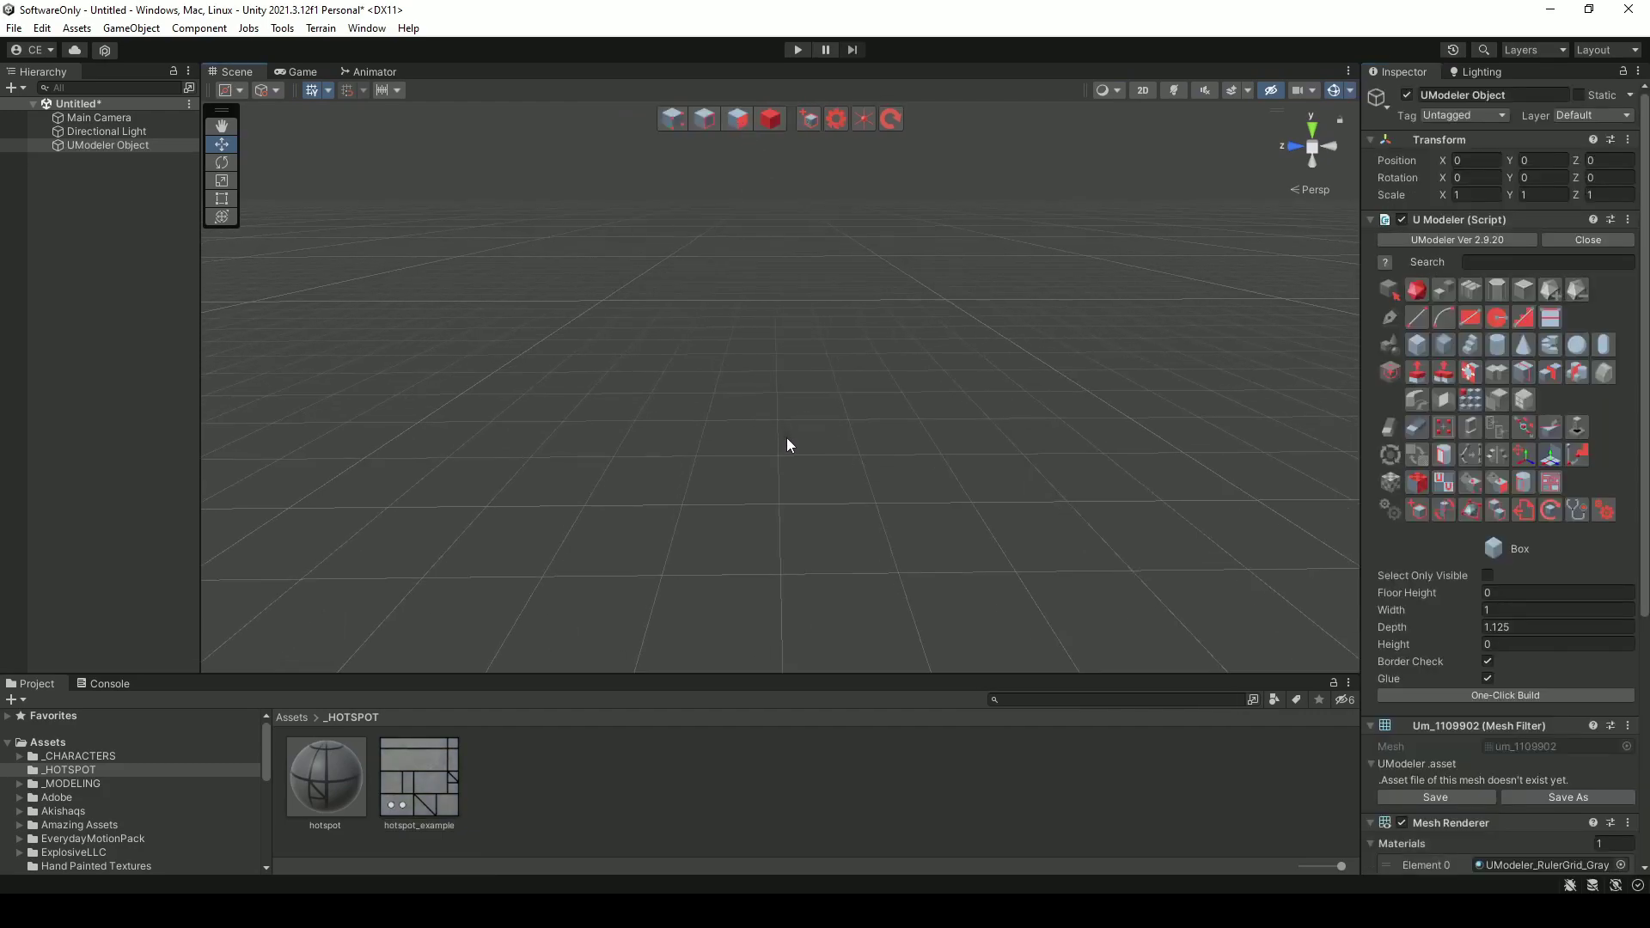
right_click_drag(786, 437, 780, 431)
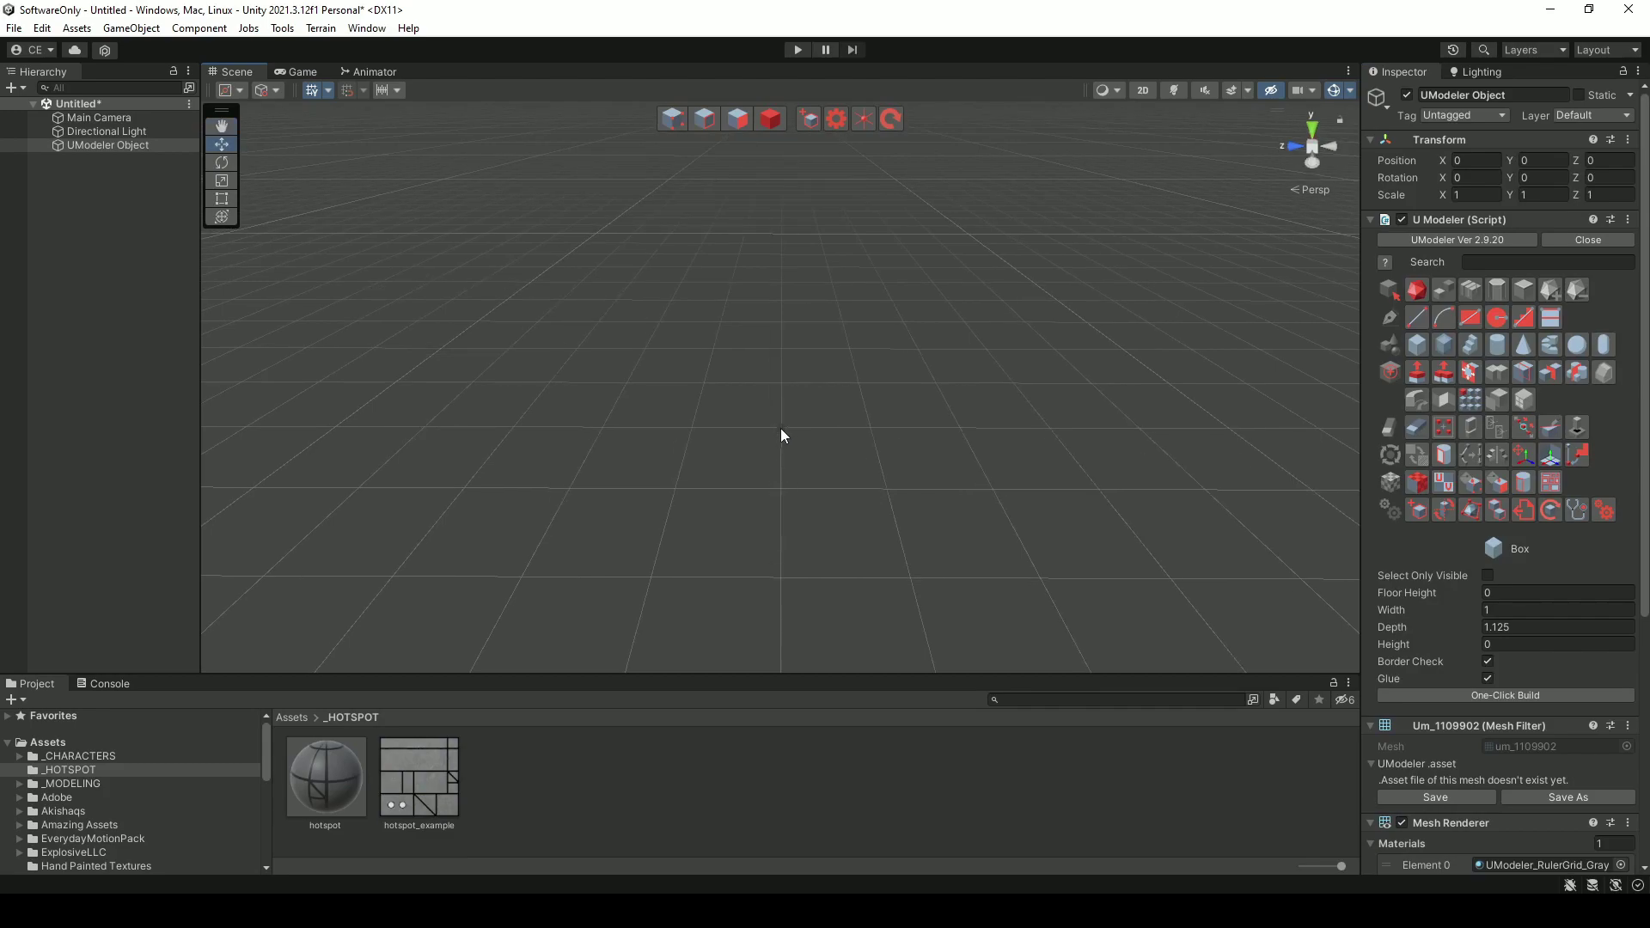
left_click_drag(780, 428, 888, 493)
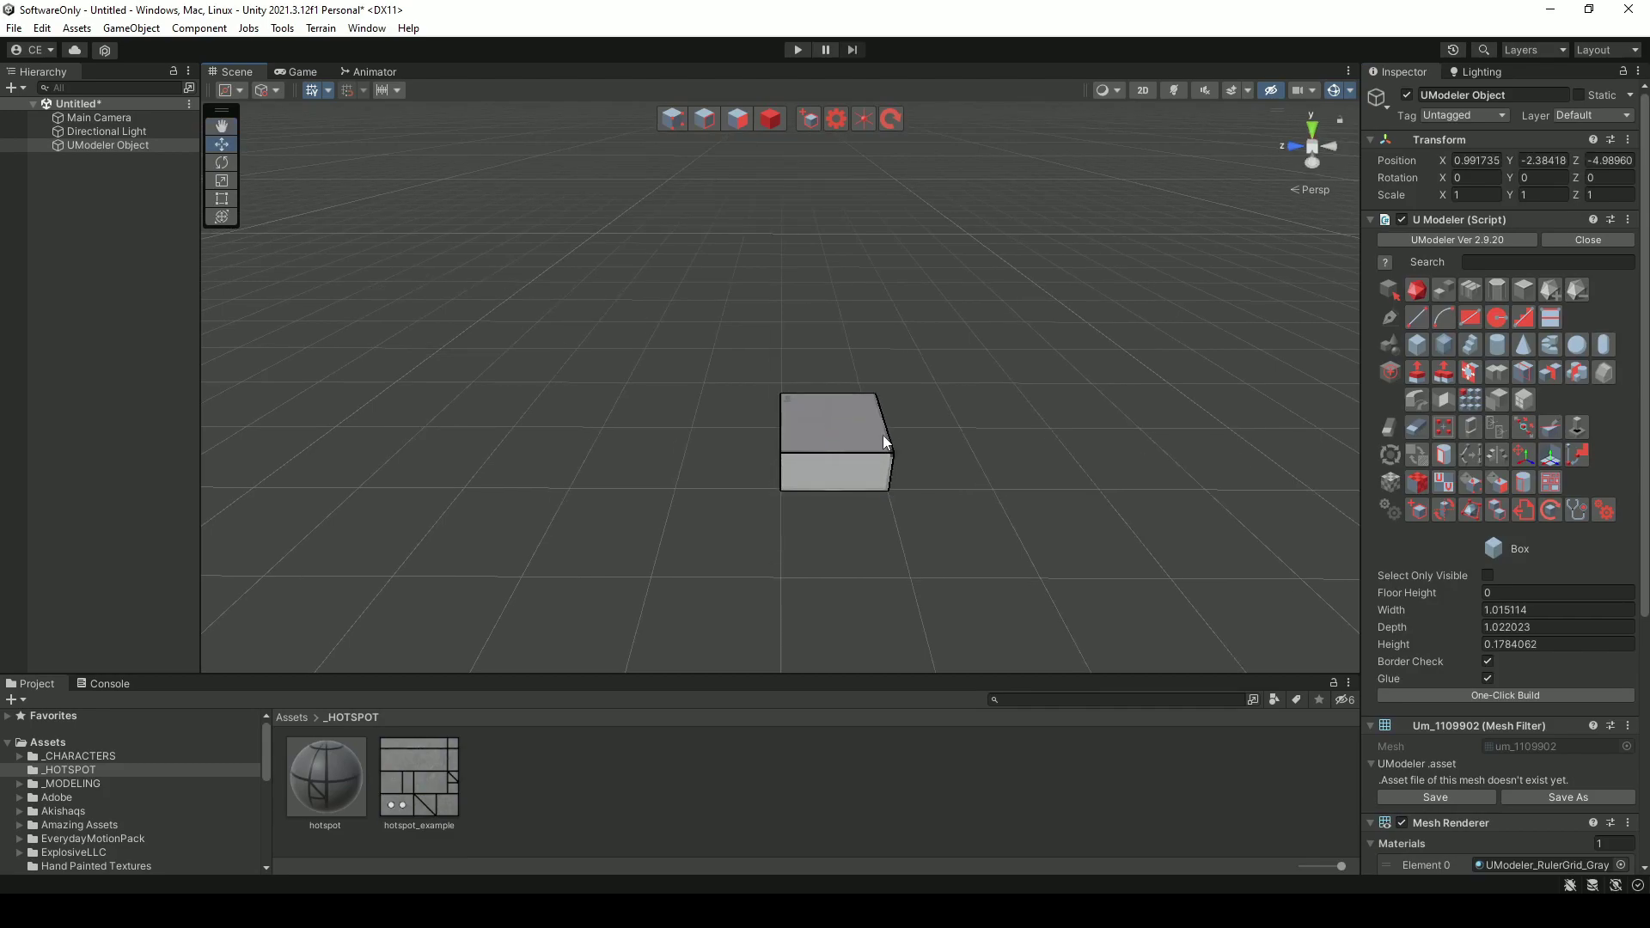
left_click(879, 404)
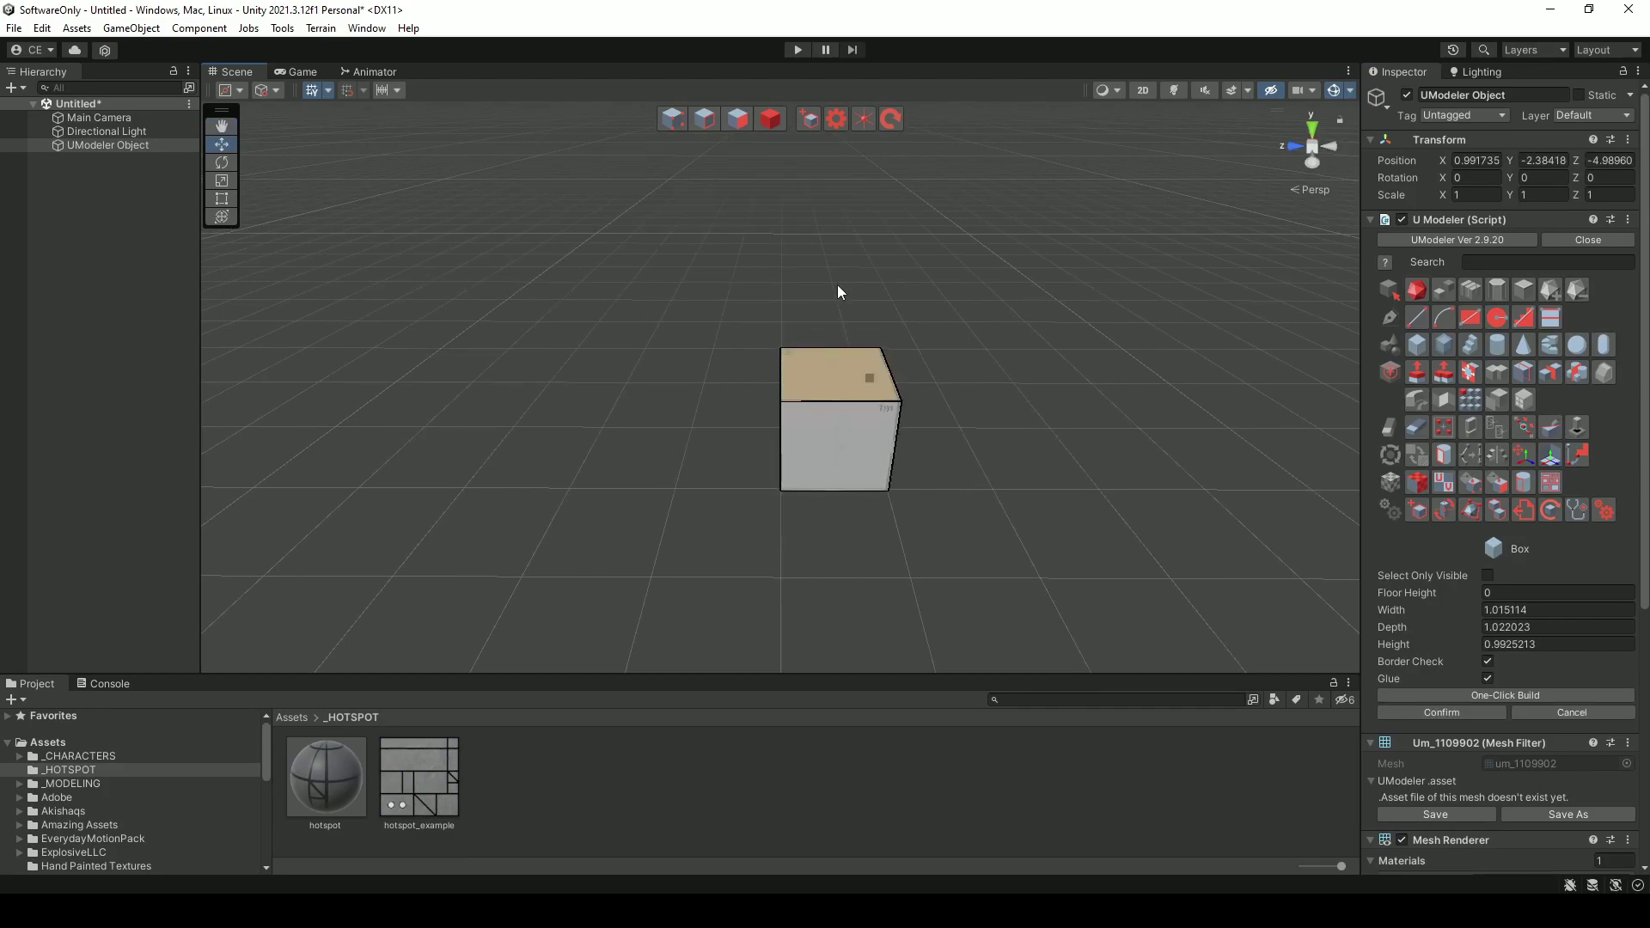
- Finish the box in Object mode and activate the Hotspot Layout tool for its polygons
left_click(774, 120)
mouse_move(965, 379)
left_mouse_down("alt")
mouse_move(951, 407)
mouse_move(935, 380)
left_mouse_up("alt")
key("f")
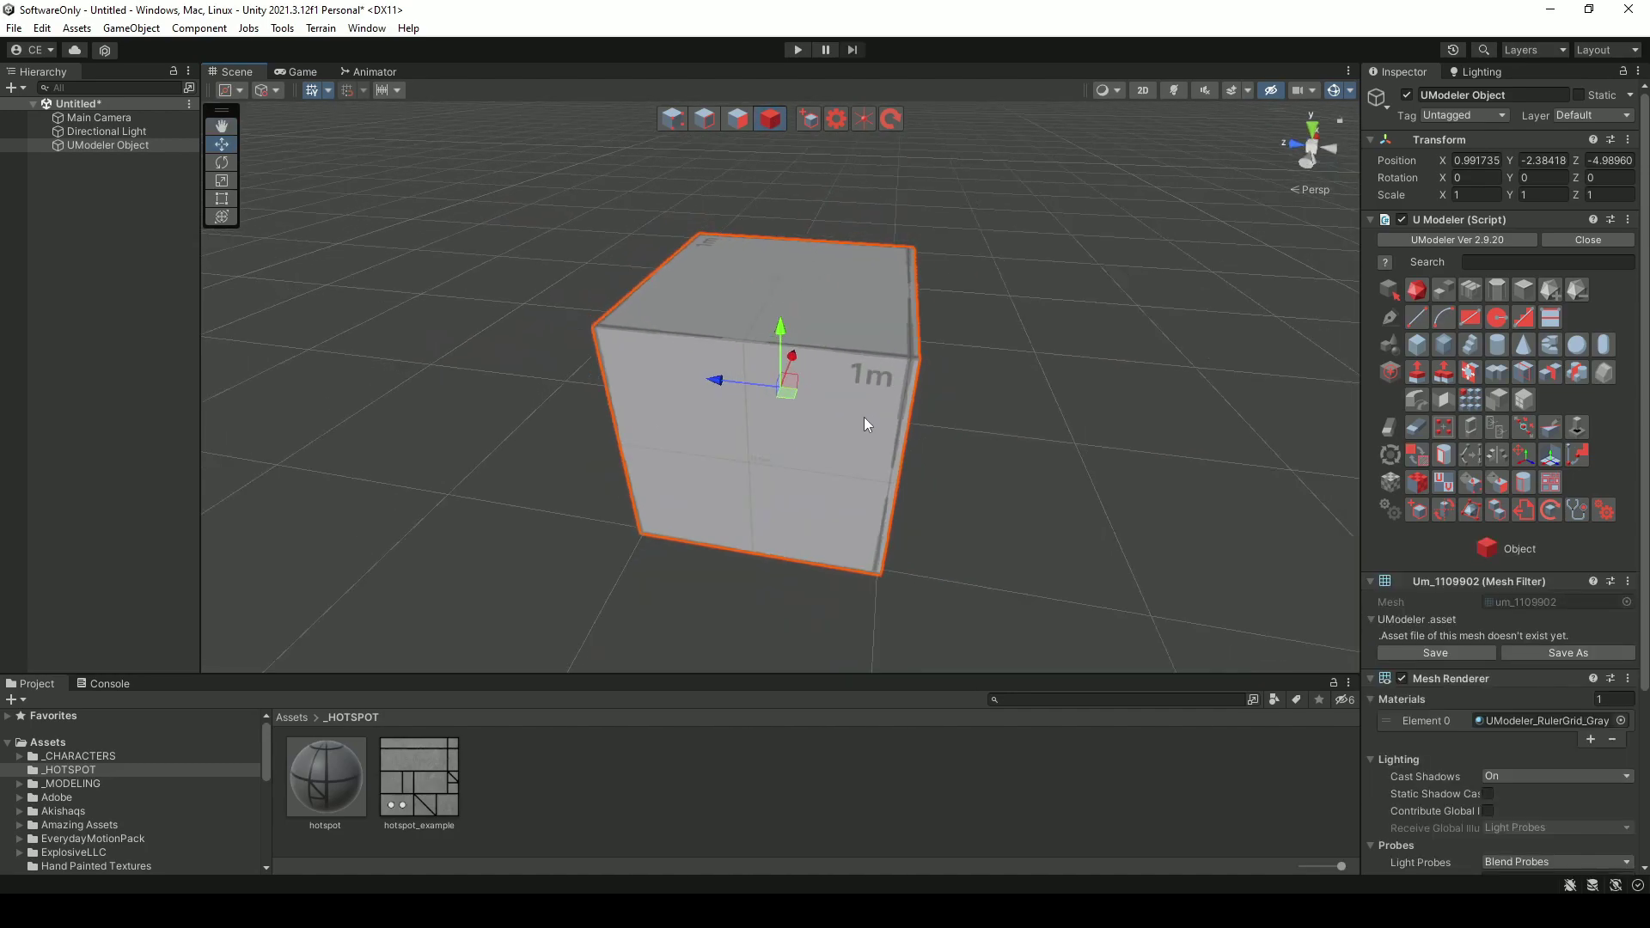
scroll(863, 416, "down", 5)
left_click_drag(863, 422, 866, 432, "alt")
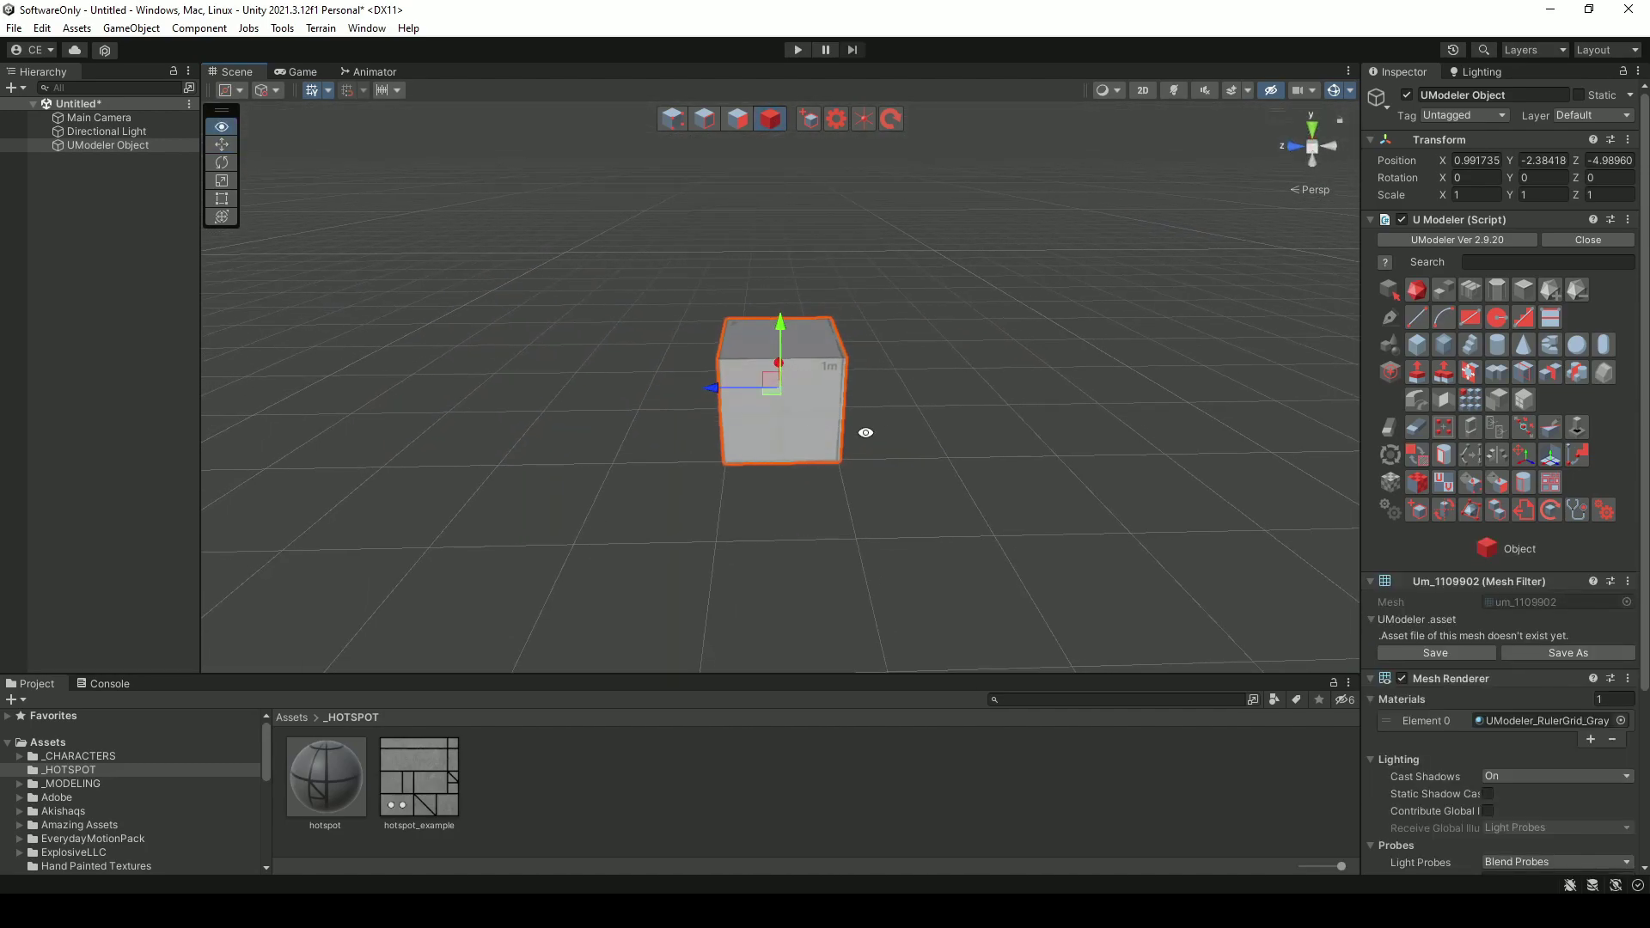
left_click(865, 432)
left_click(810, 406)
left_click(1549, 482)
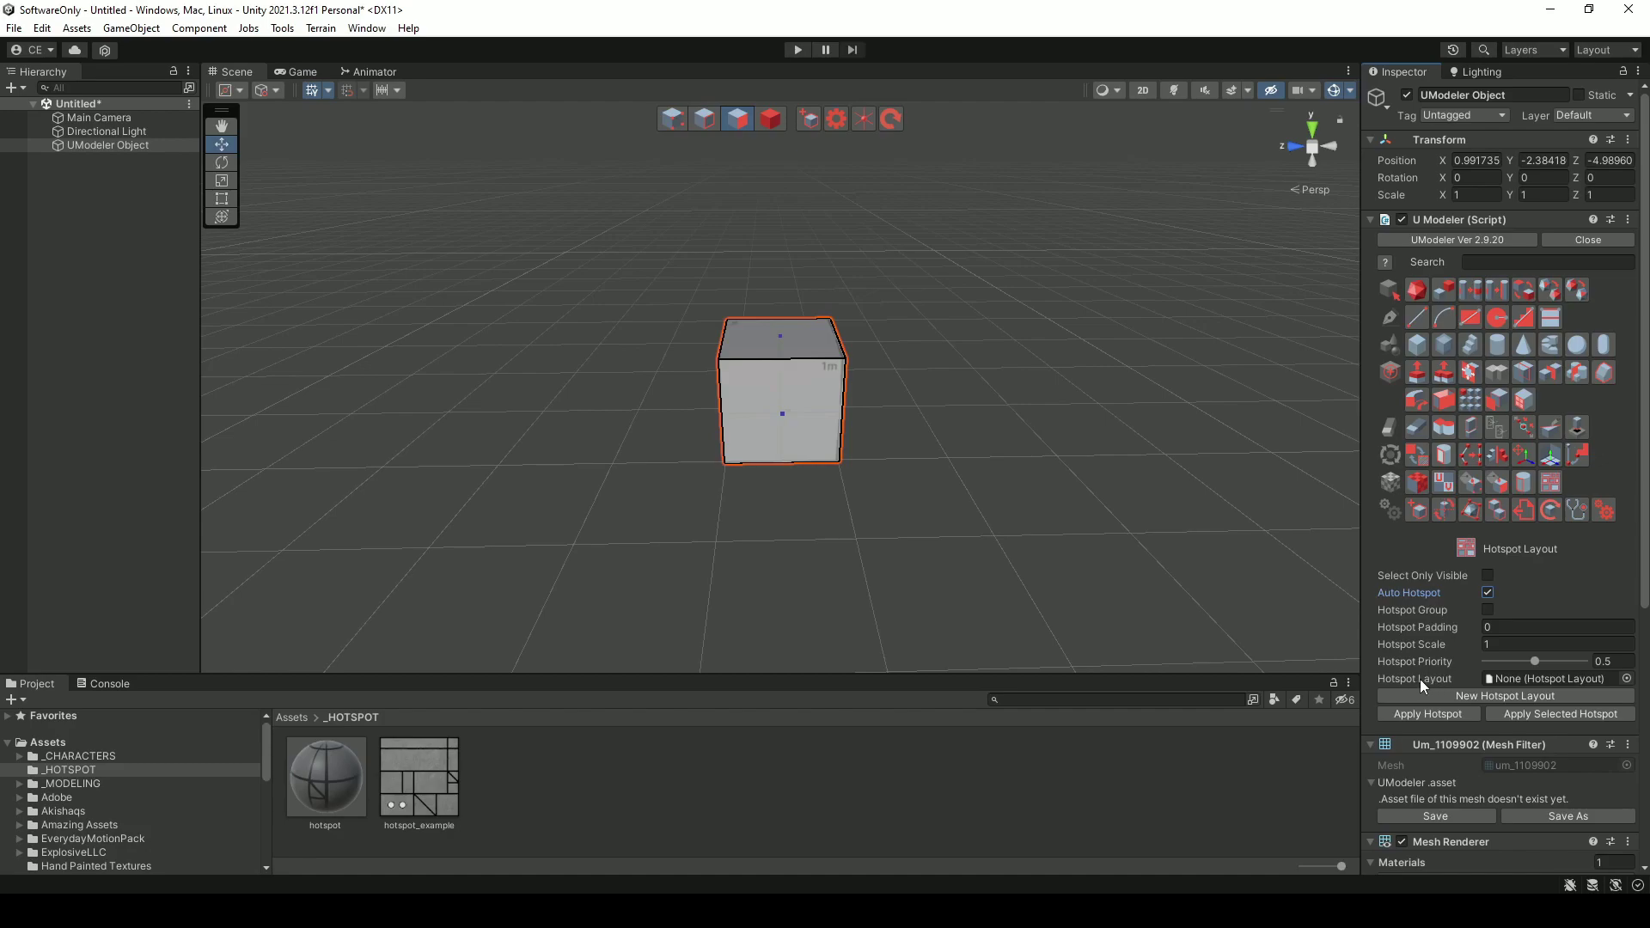
- Create a new hotspot layout asset and save it in the _HOTSPOT folder under the suggested file name
left_click_drag(1367, 635, 1289, 640)
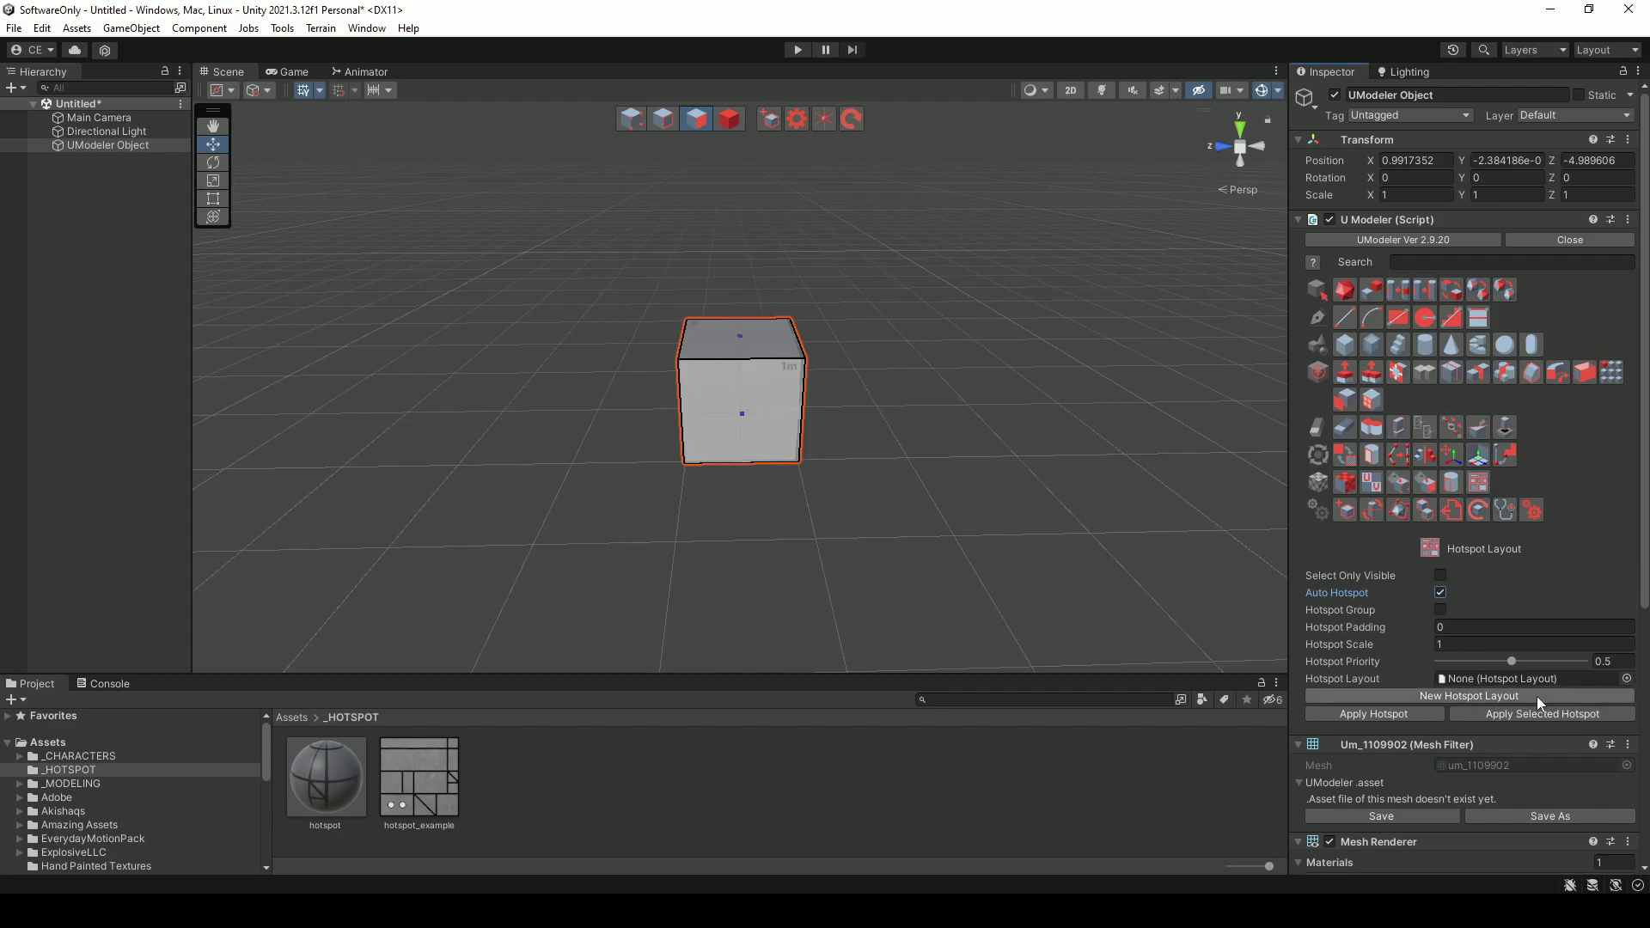
left_click(1427, 694)
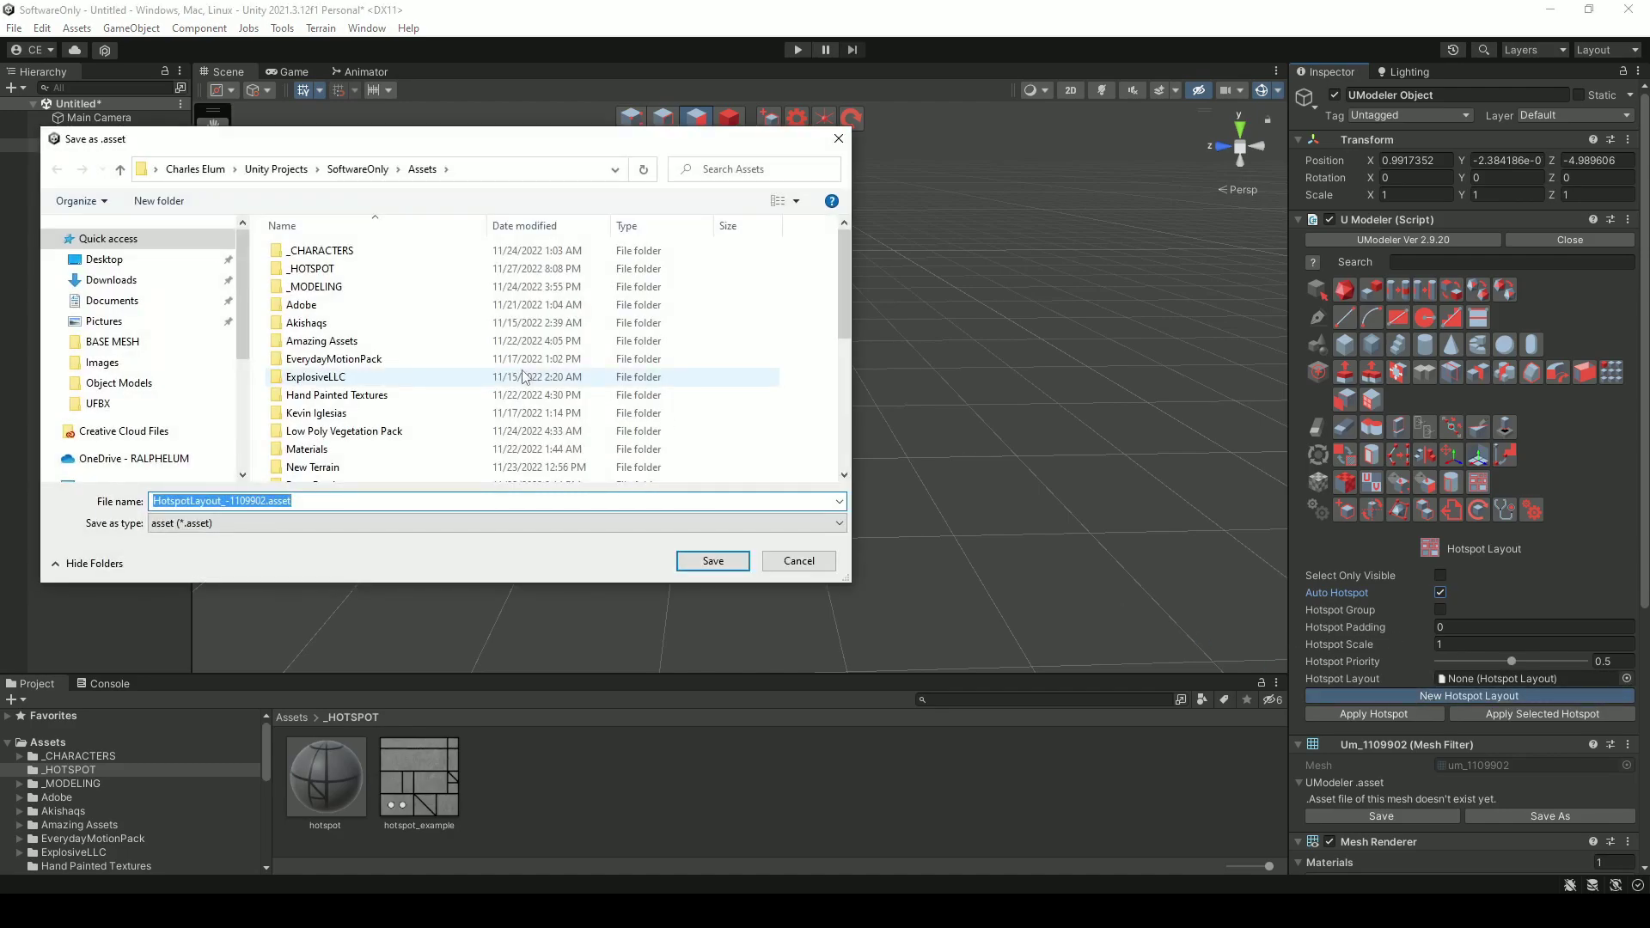
double_click(311, 269)
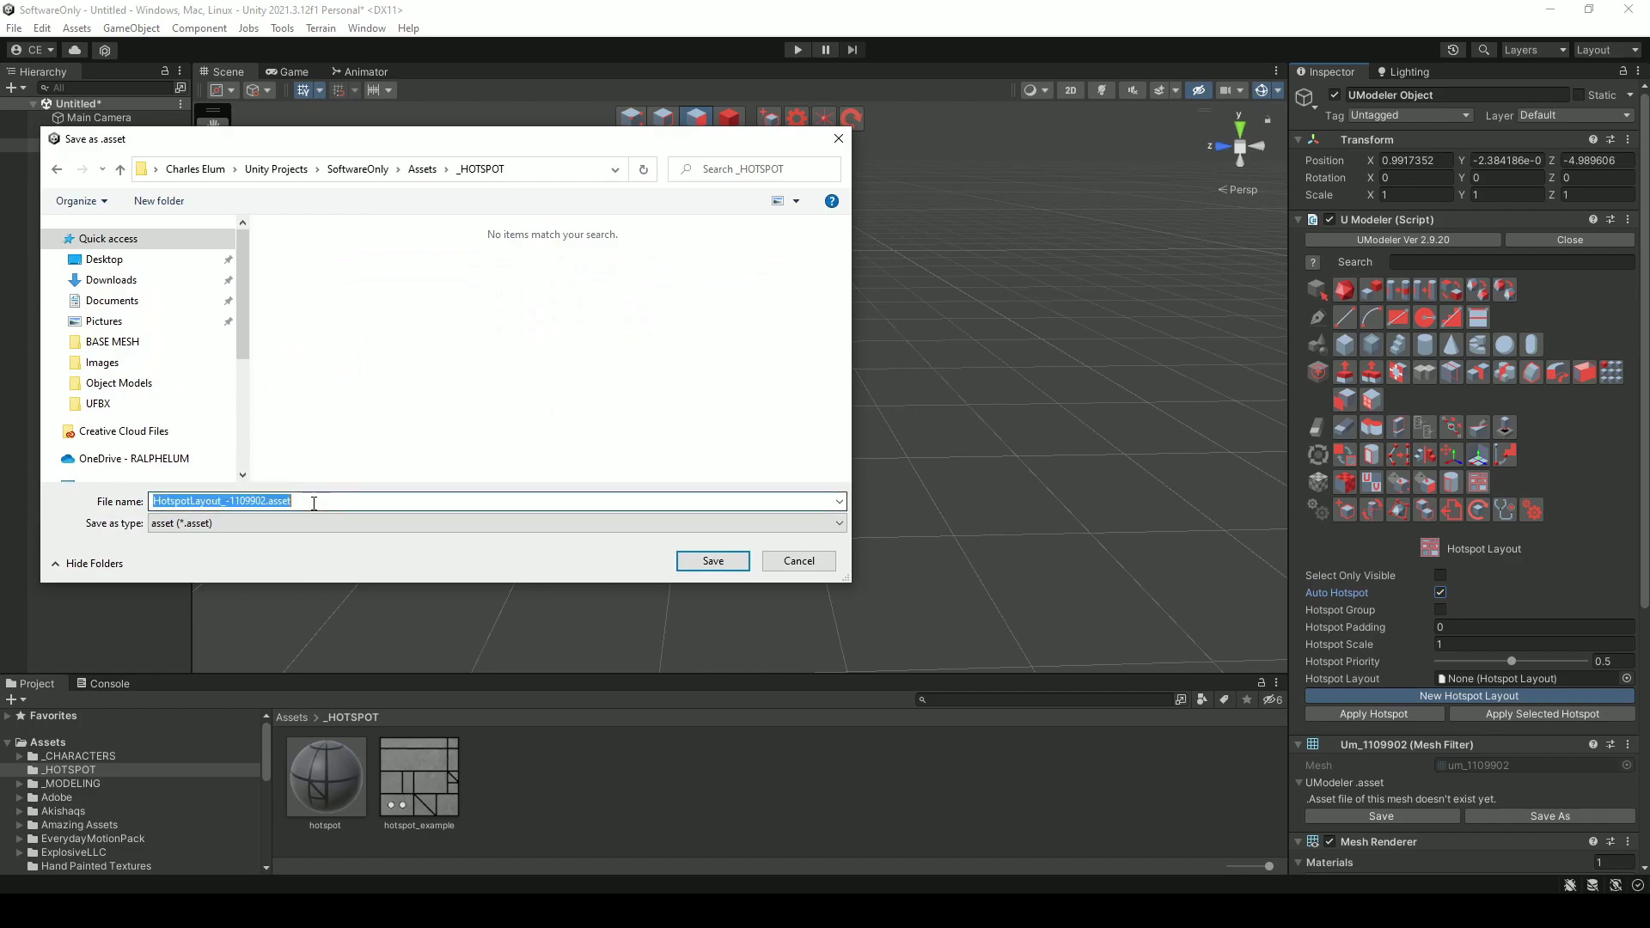
left_click(703, 563)
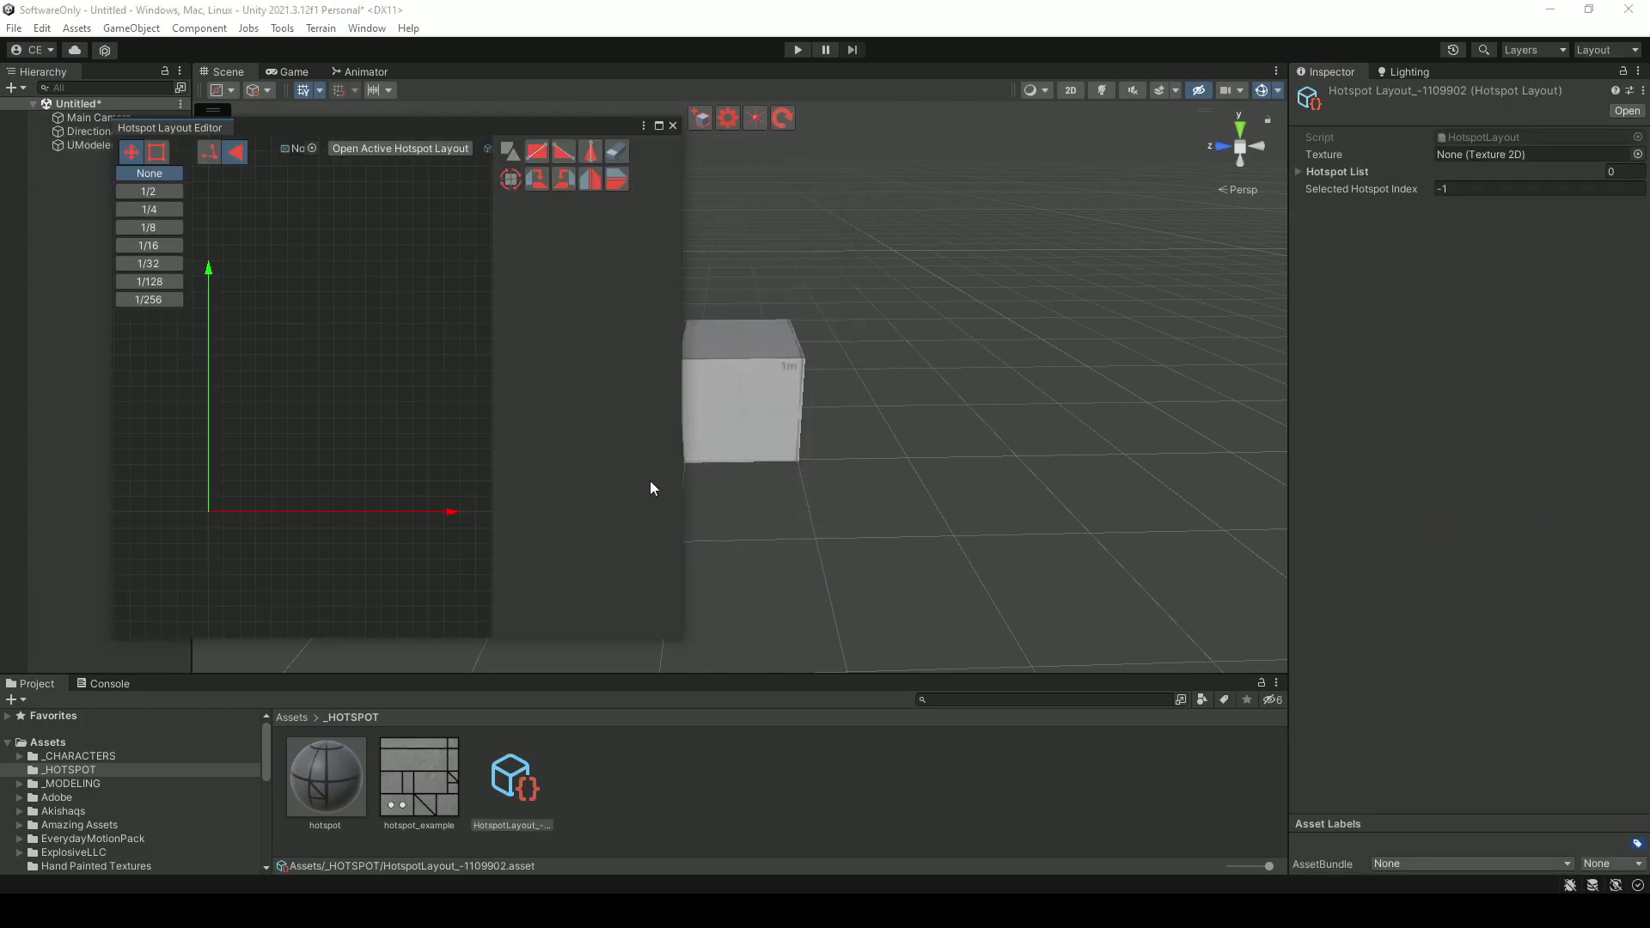
- Enlarge the Hotspot Layout Editor window and assign the hotspot_example texture to the layout
left_click_drag(399, 130, 643, 126)
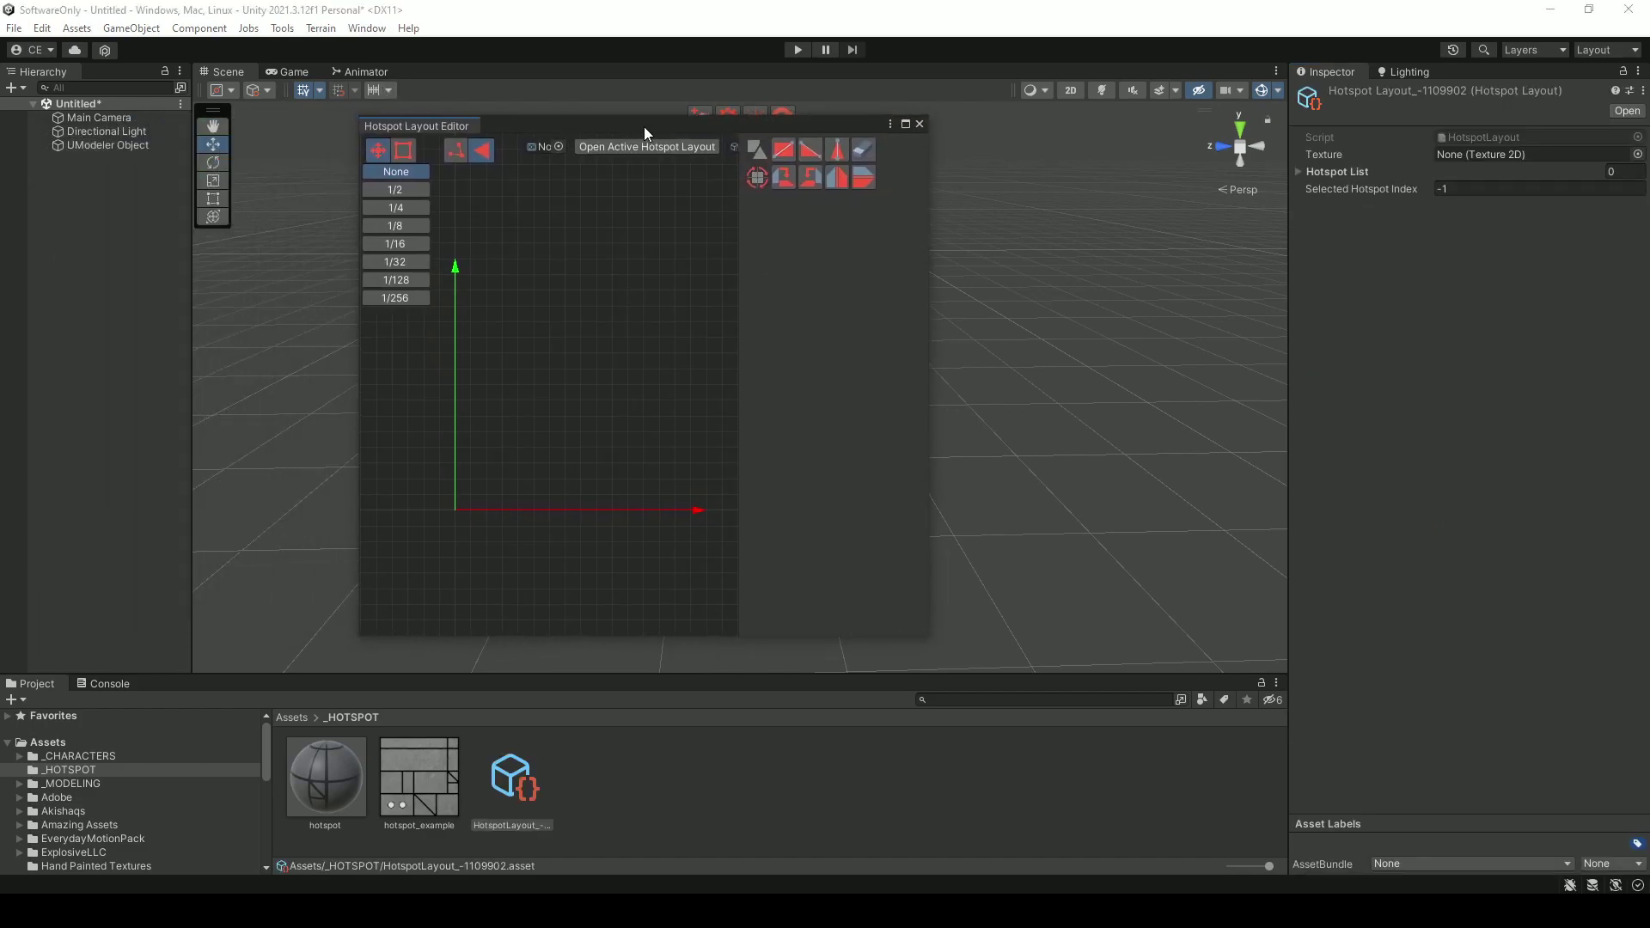
left_click_drag(929, 636, 1281, 765)
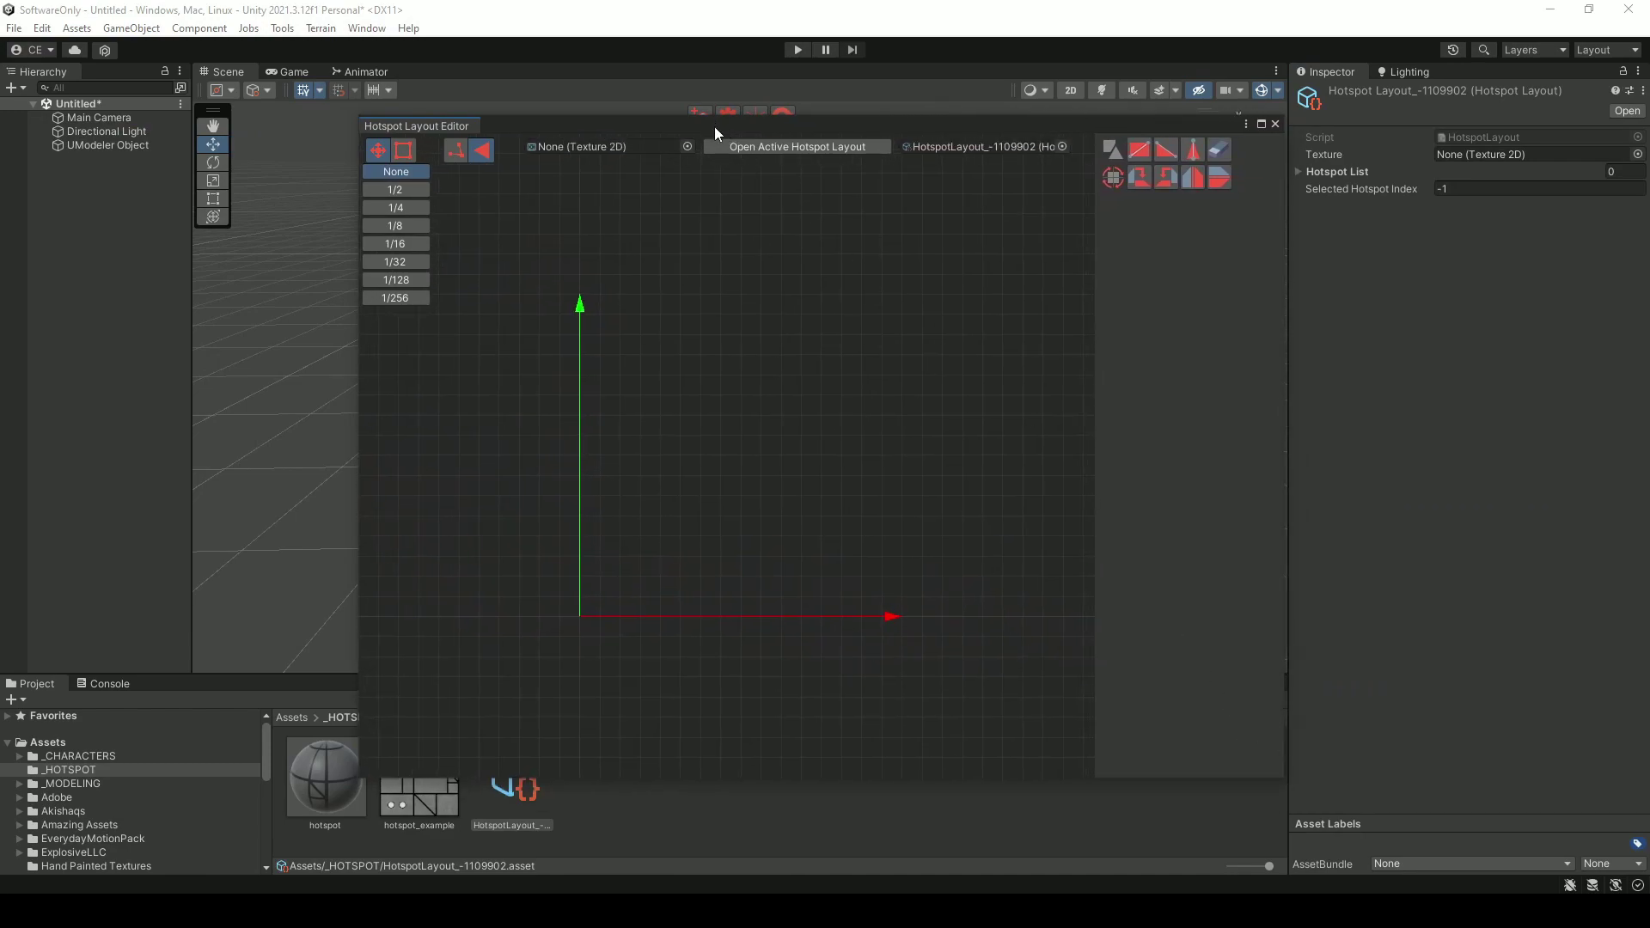
left_click_drag(714, 127, 812, 122)
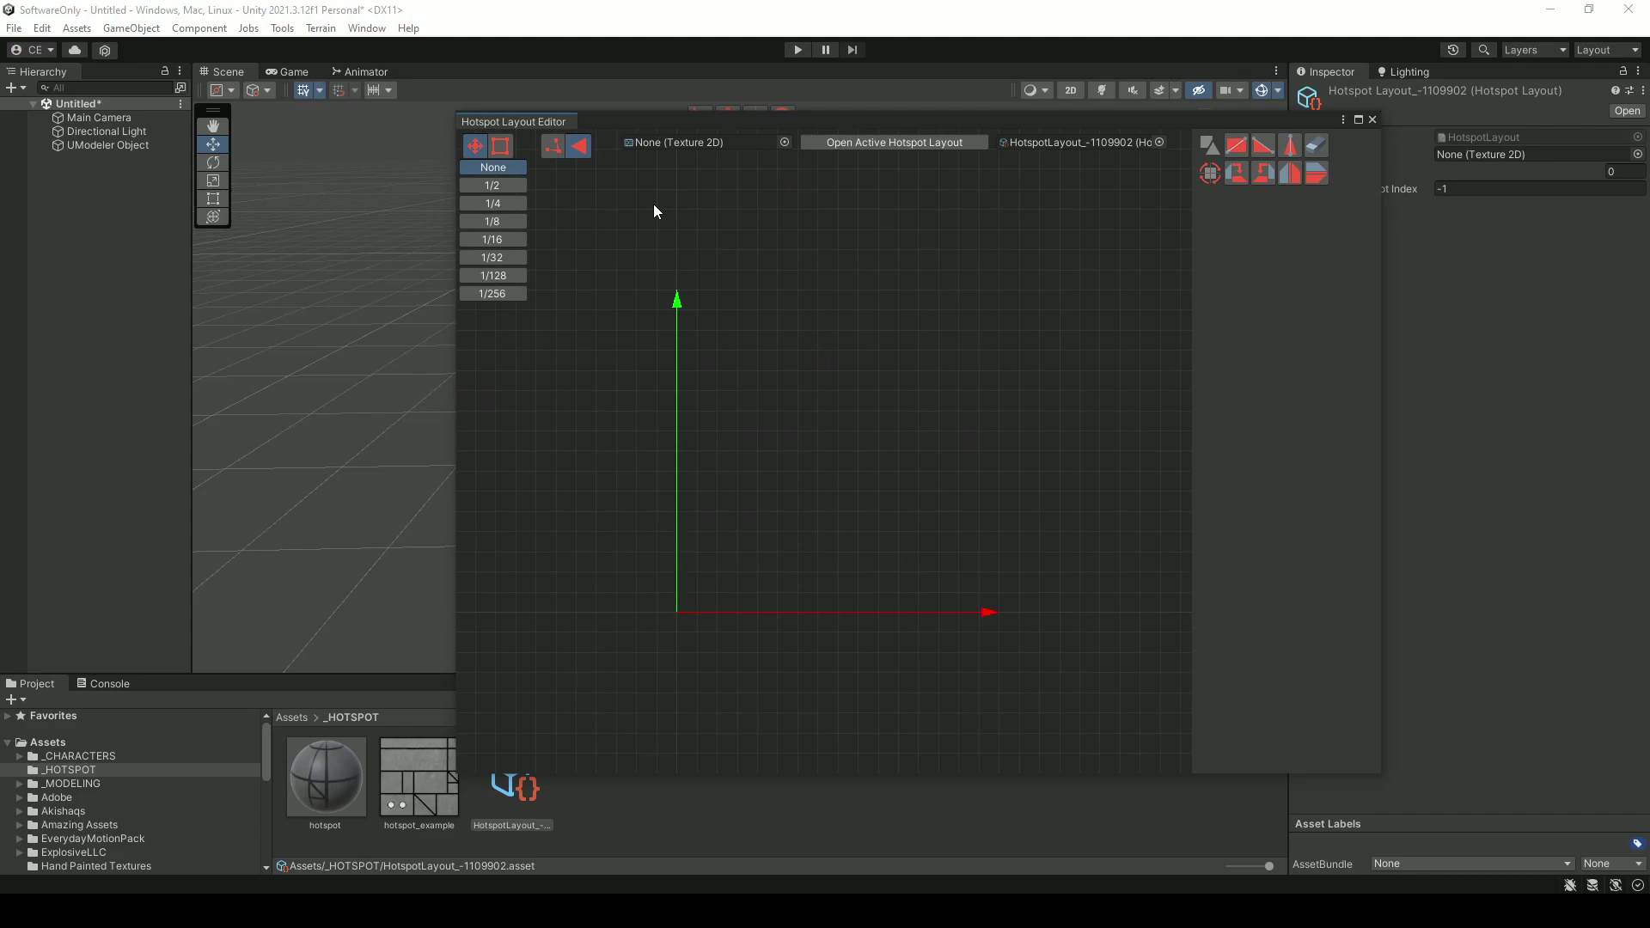
left_click(784, 142)
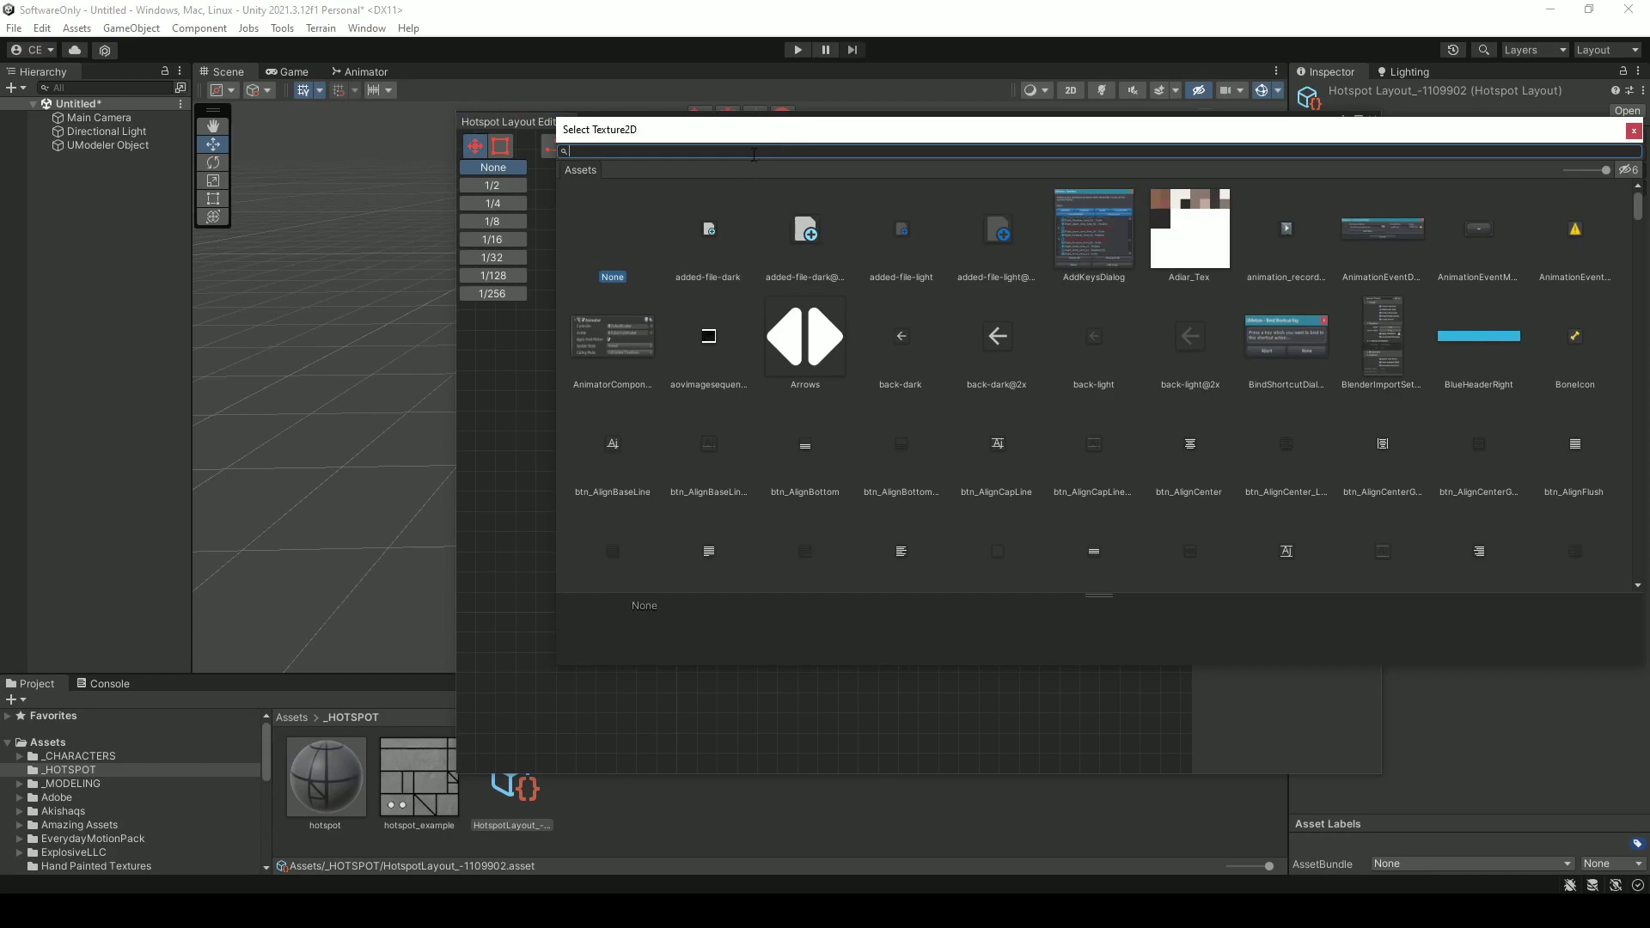
type("hOT")
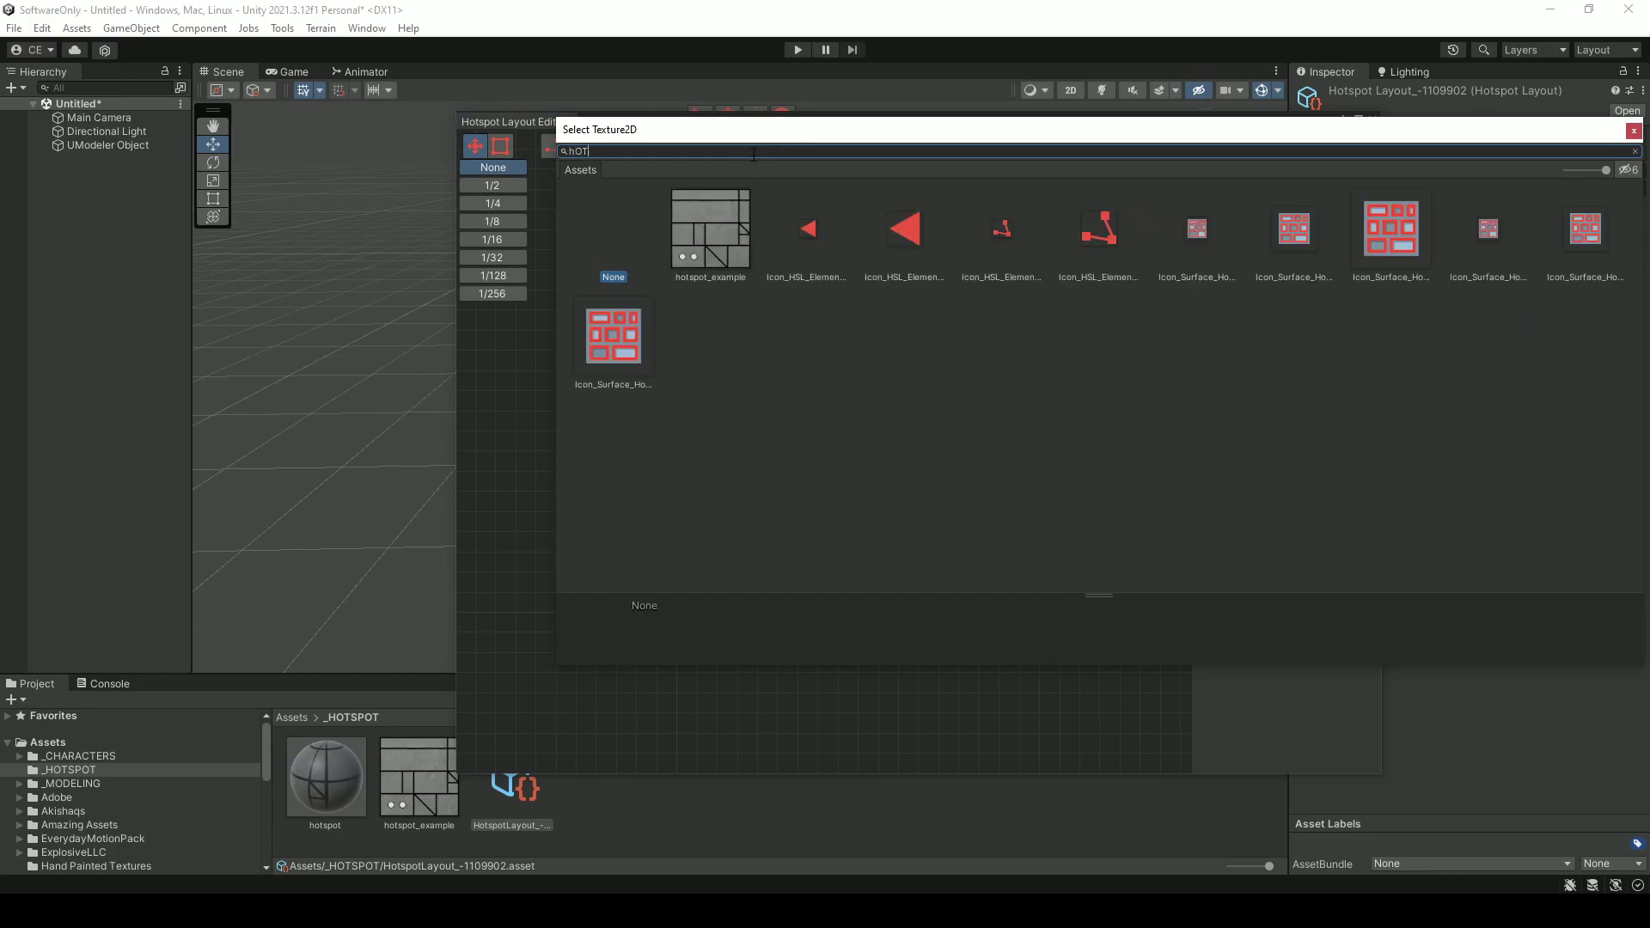
double_click(693, 239)
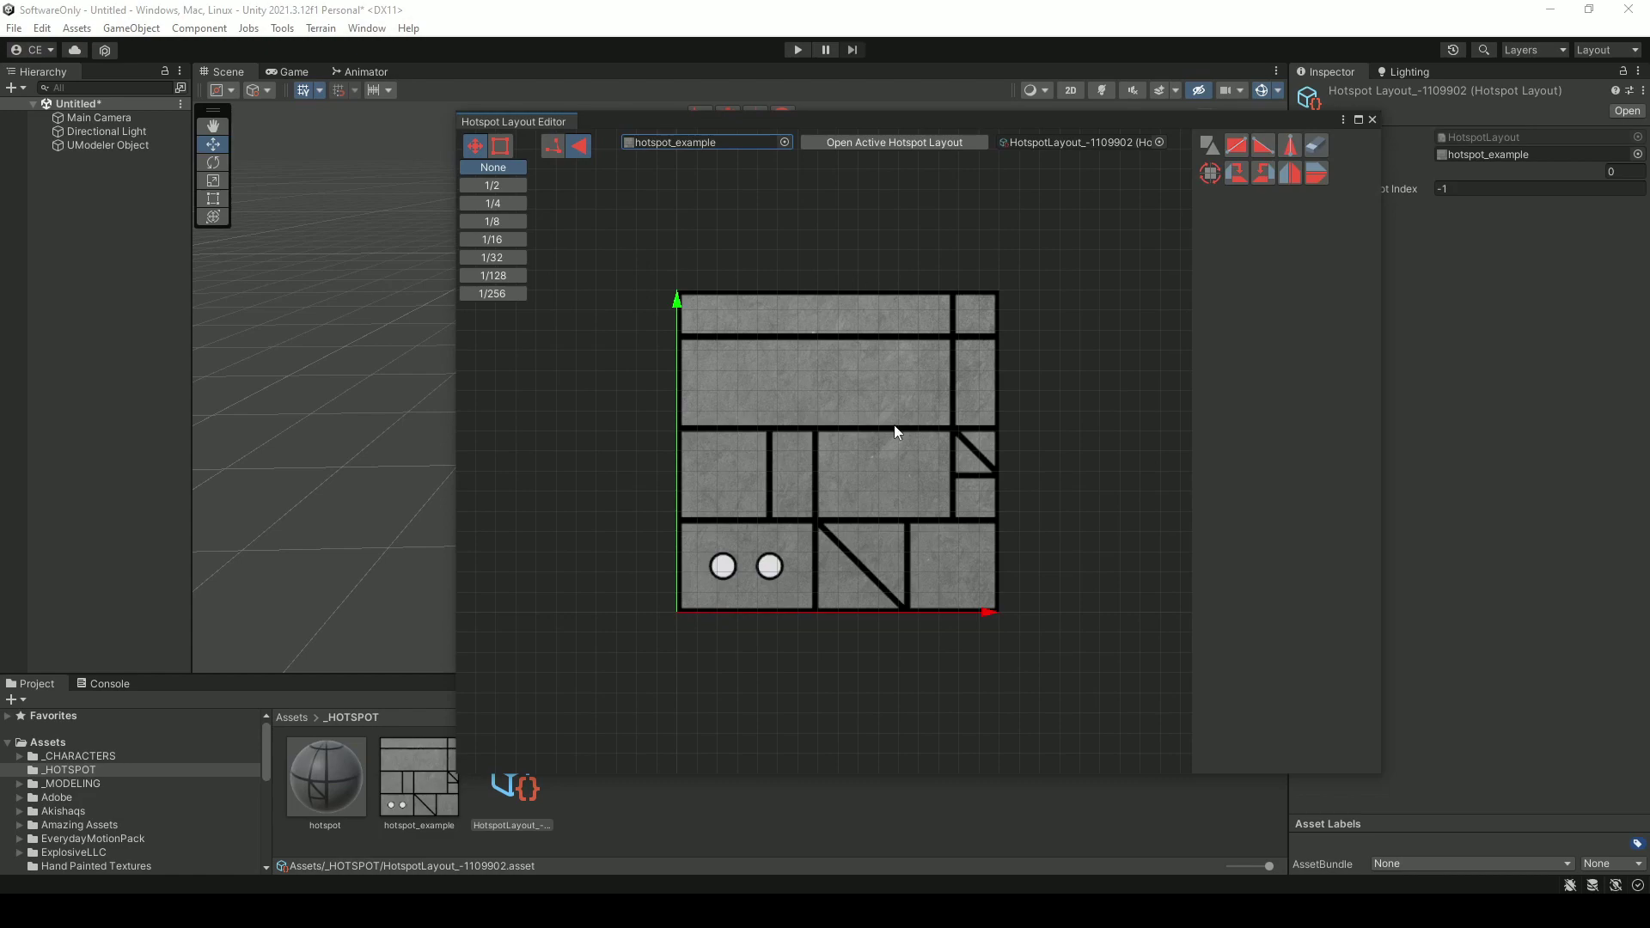
- Maximize the Hotspot Layout Editor and activate the Rectangle drawing tool
left_click_drag(1155, 121, 1081, 147)
left_click(1186, 149)
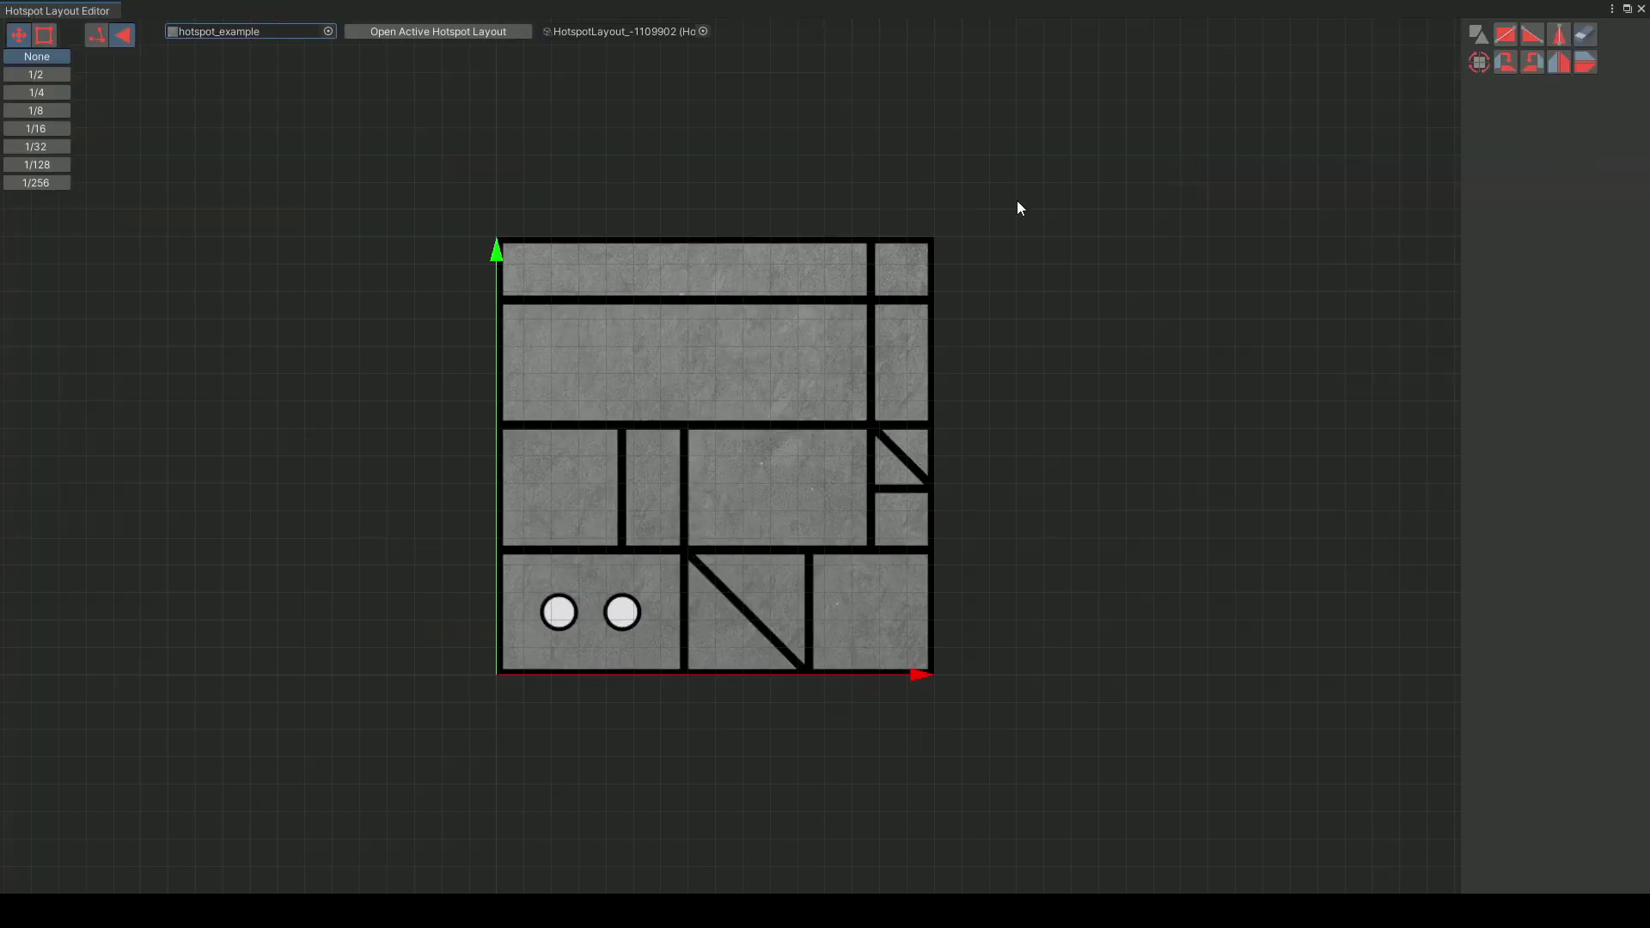
scroll(741, 450, "up", 4)
middle_click_drag(688, 442, 783, 432)
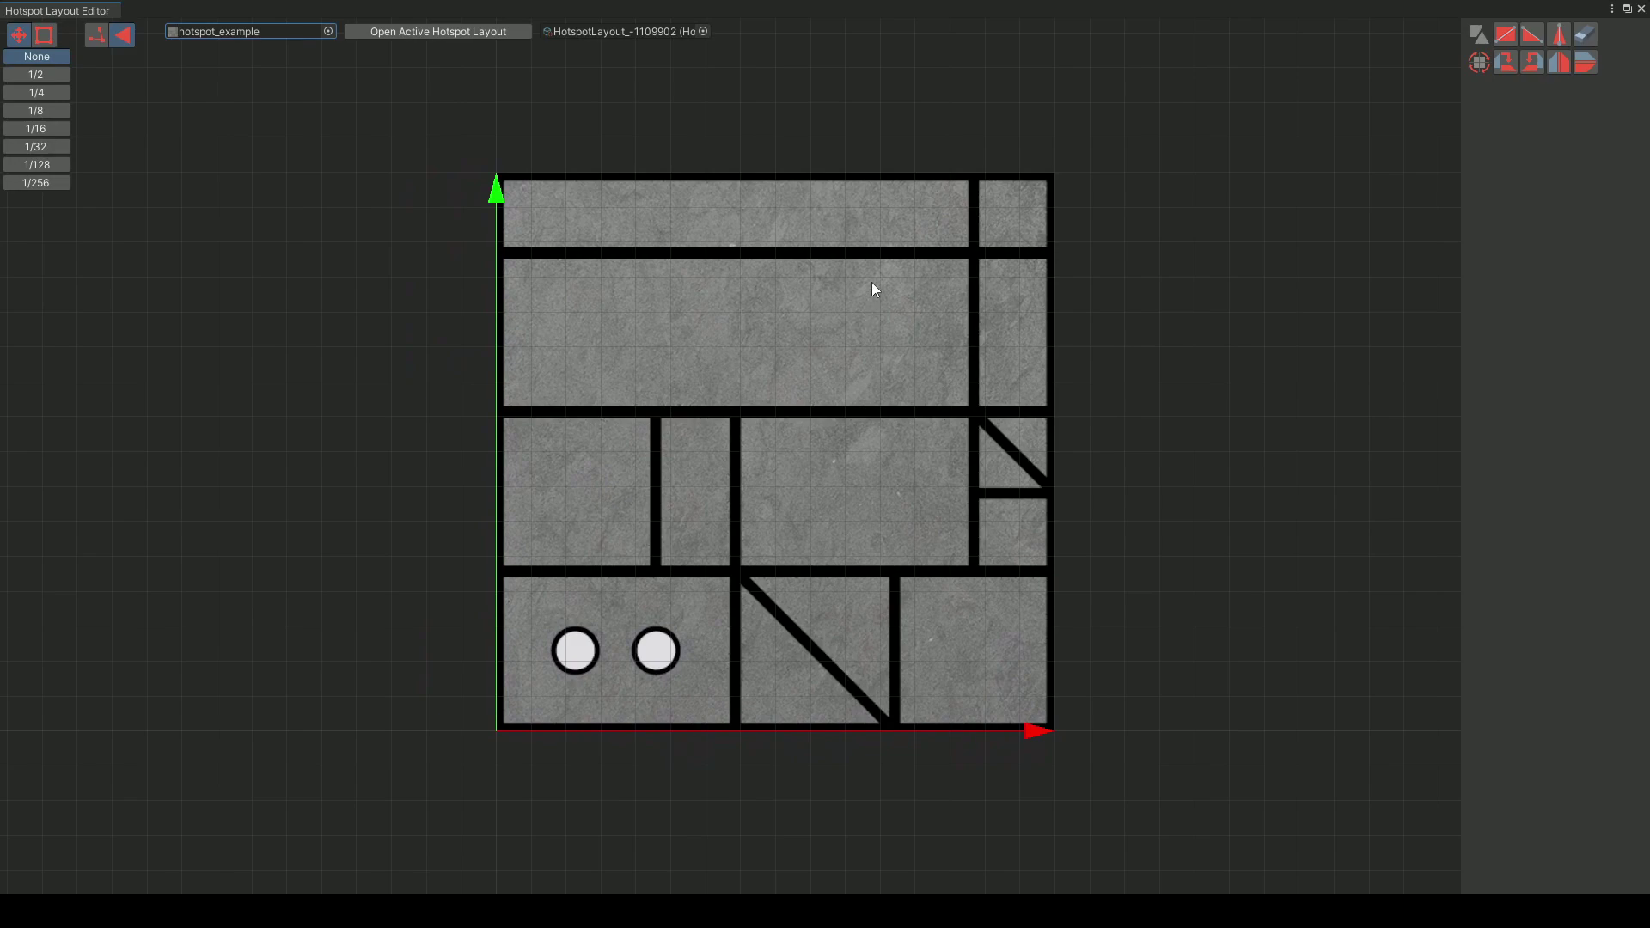
left_click(1504, 37)
scroll(604, 213, "up", 5)
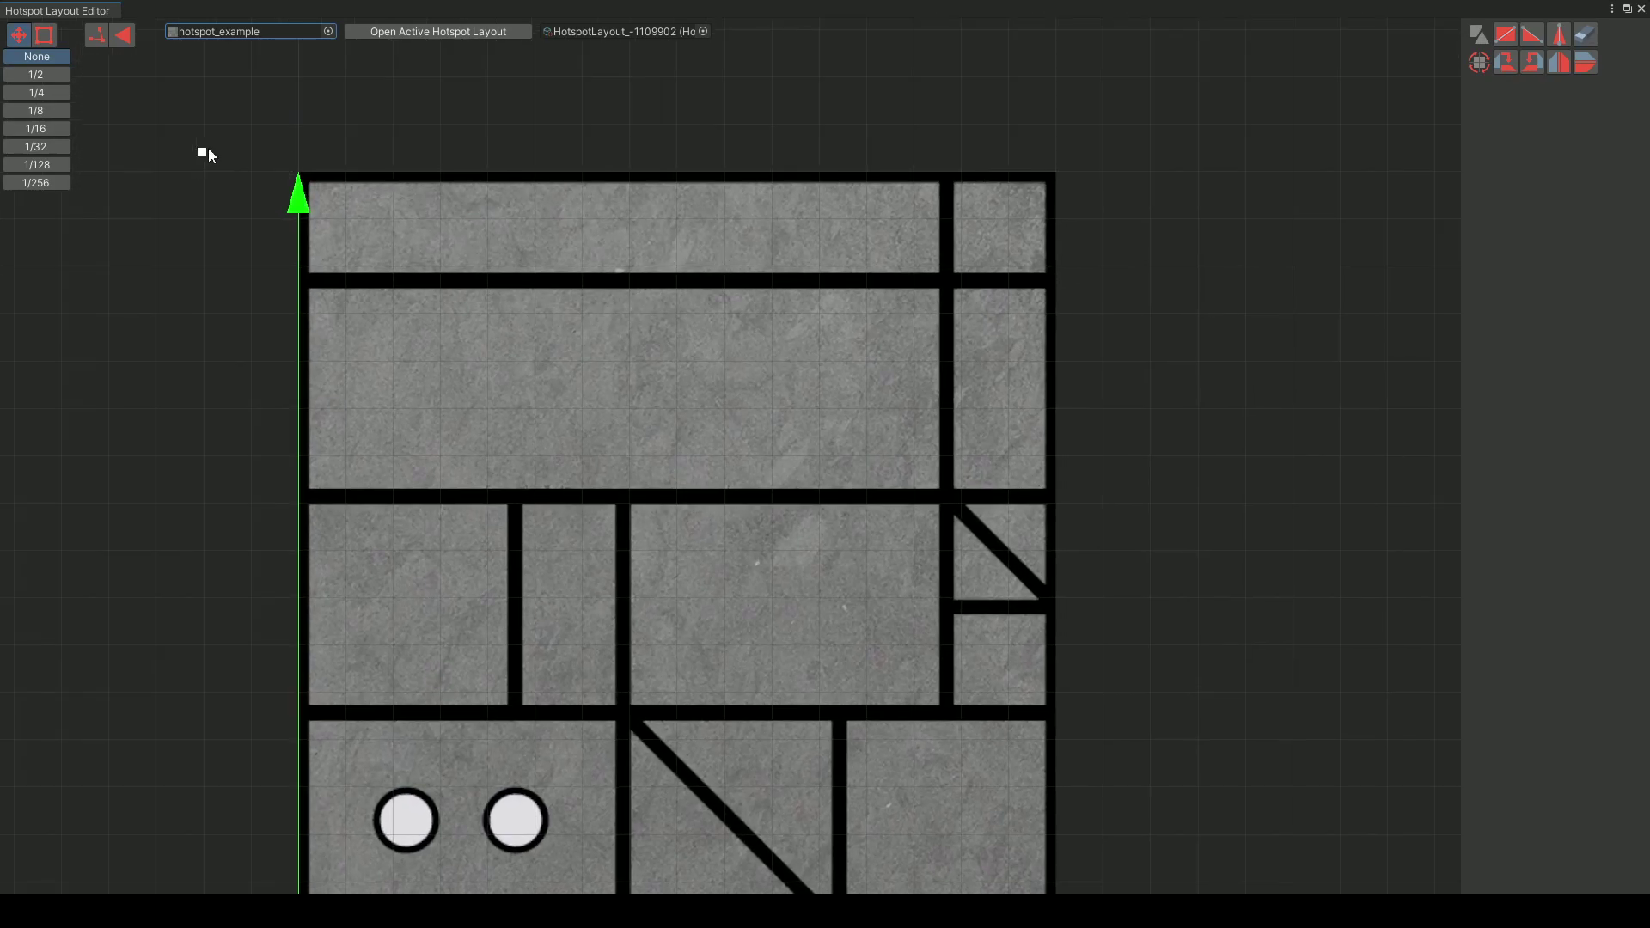
left_click(36, 112)
left_click_drag(1055, 173, 949, 281)
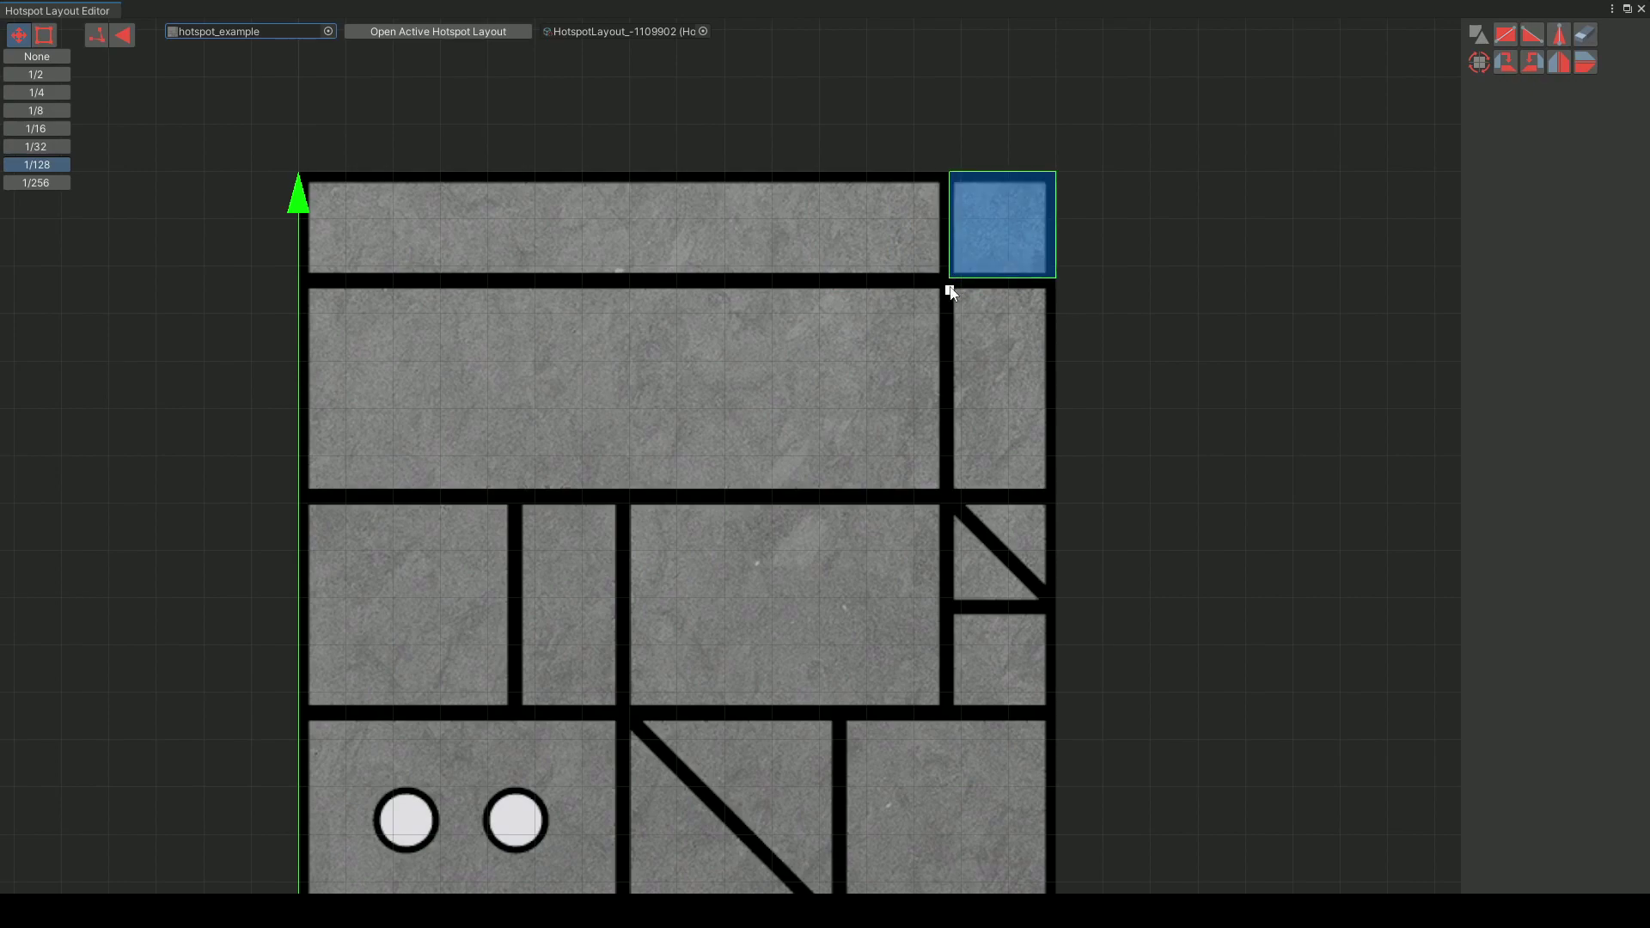
left_click(44, 58)
- Draw a rectangular hotspot without grid snapping over the square tile in the texture's upper-right corner
scroll(1045, 214, "up", 1)
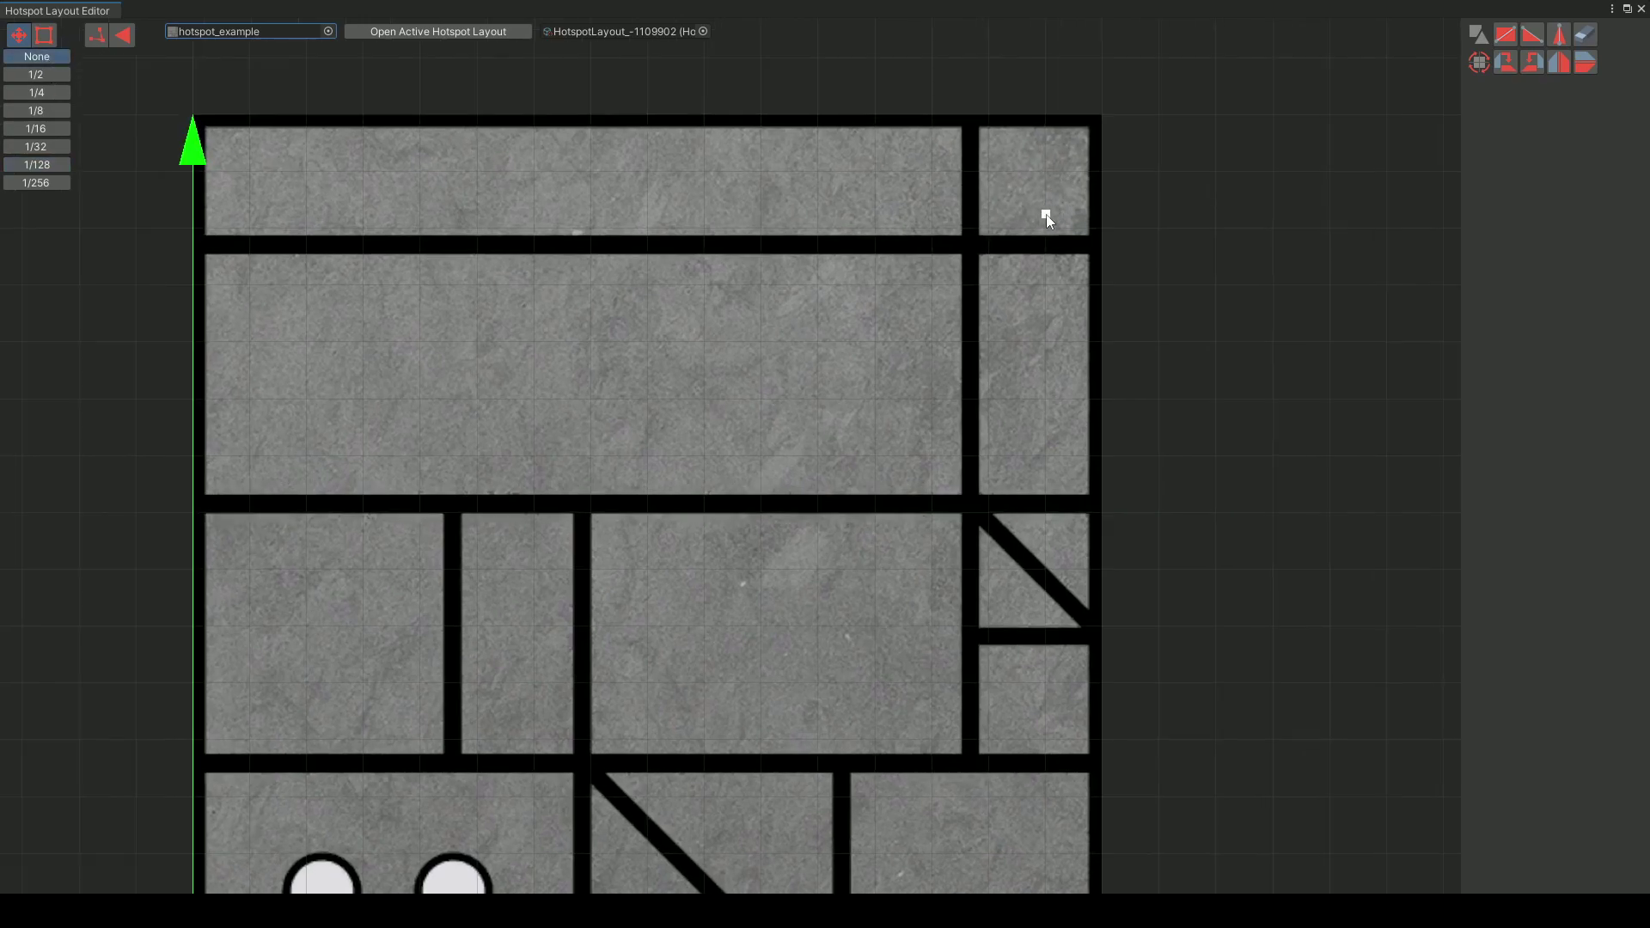
scroll(1045, 214, "up", 1)
middle_click_drag(951, 231, 733, 418)
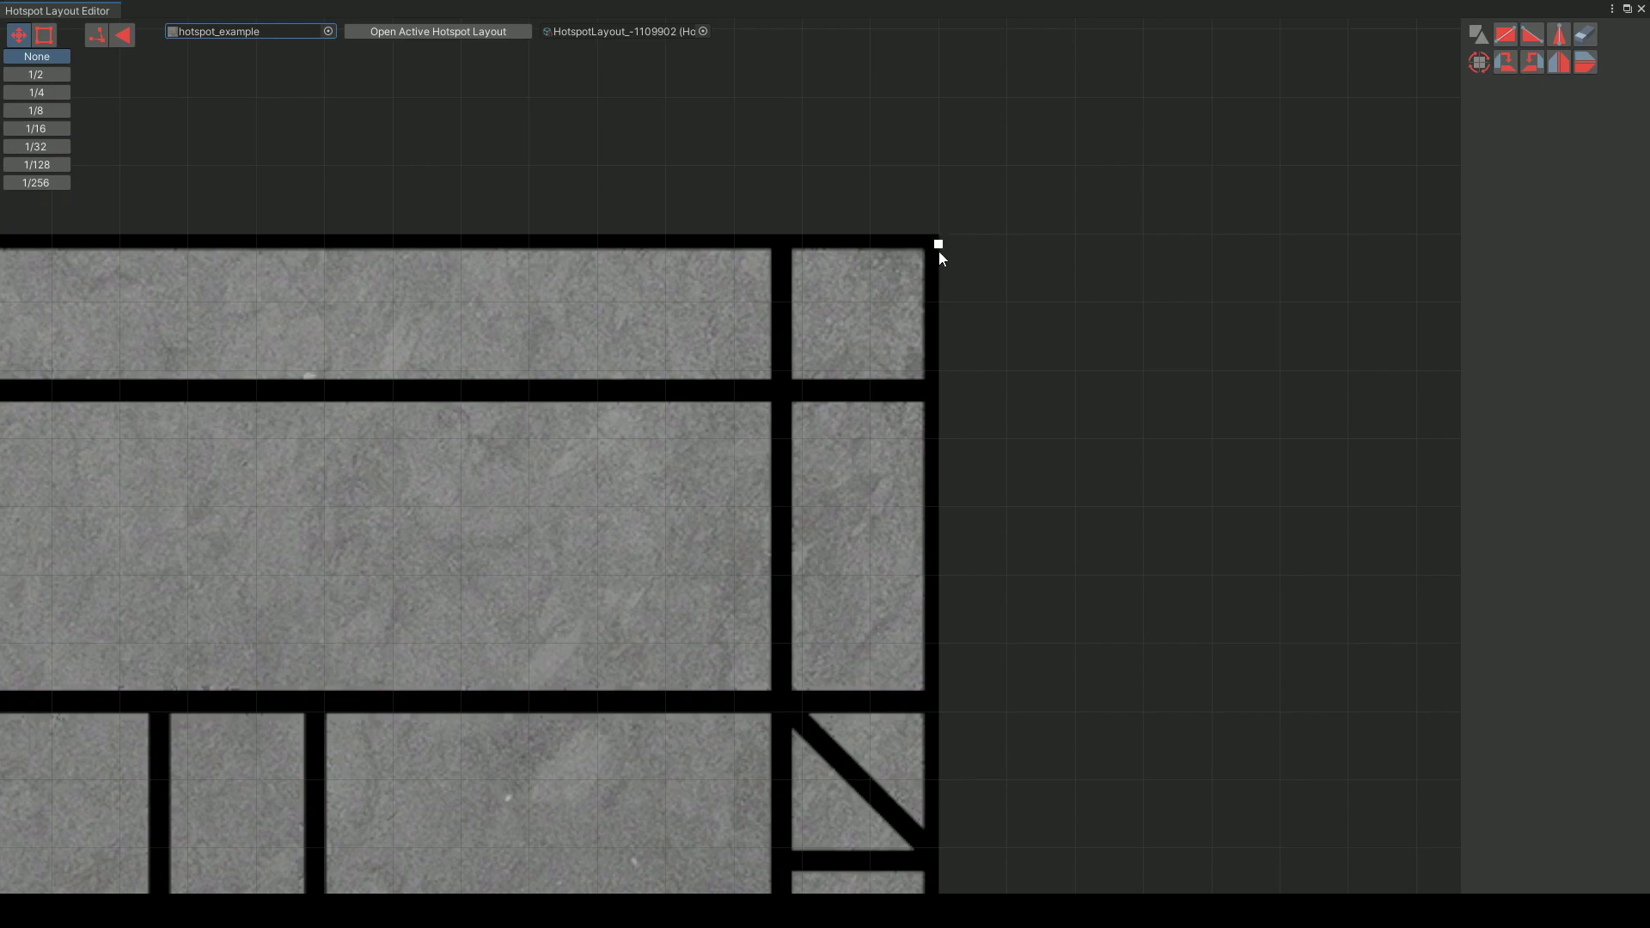
left_click_drag(939, 251, 783, 393)
- Draw rectangular hotspots over the long top strip, the narrow upright tile below the corner square, and the wide second-row tile
scroll(779, 342, "up", 1)
middle_click_drag(779, 342, 1026, 392)
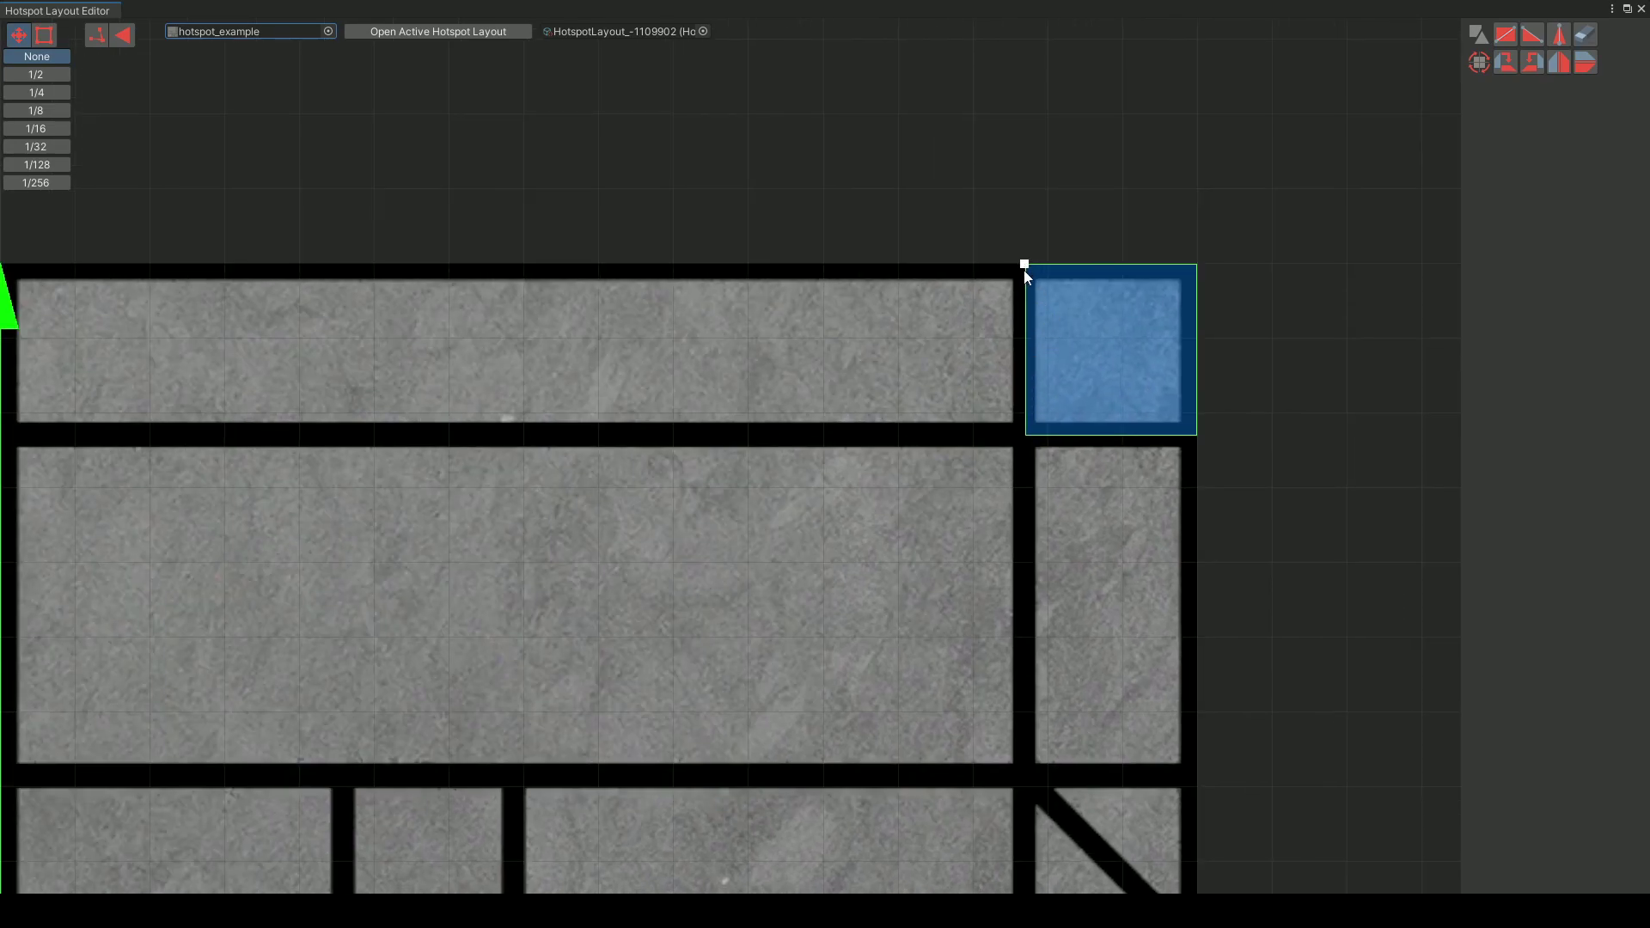
left_click_drag(1023, 270, 73, 444)
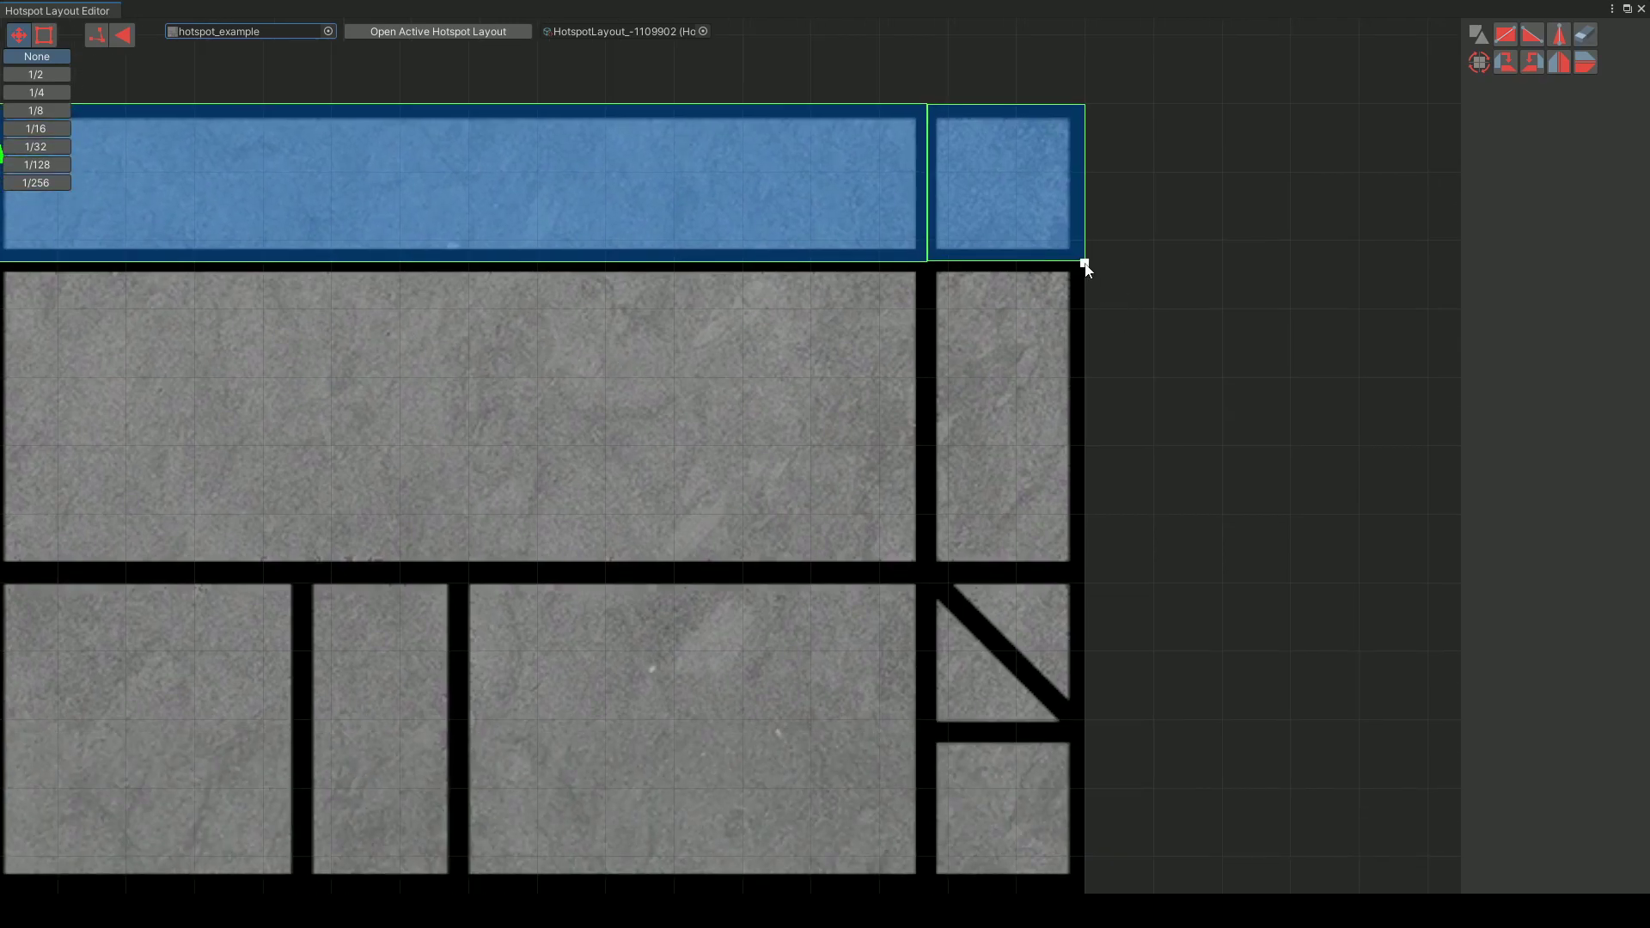
left_click_drag(1085, 264, 927, 572)
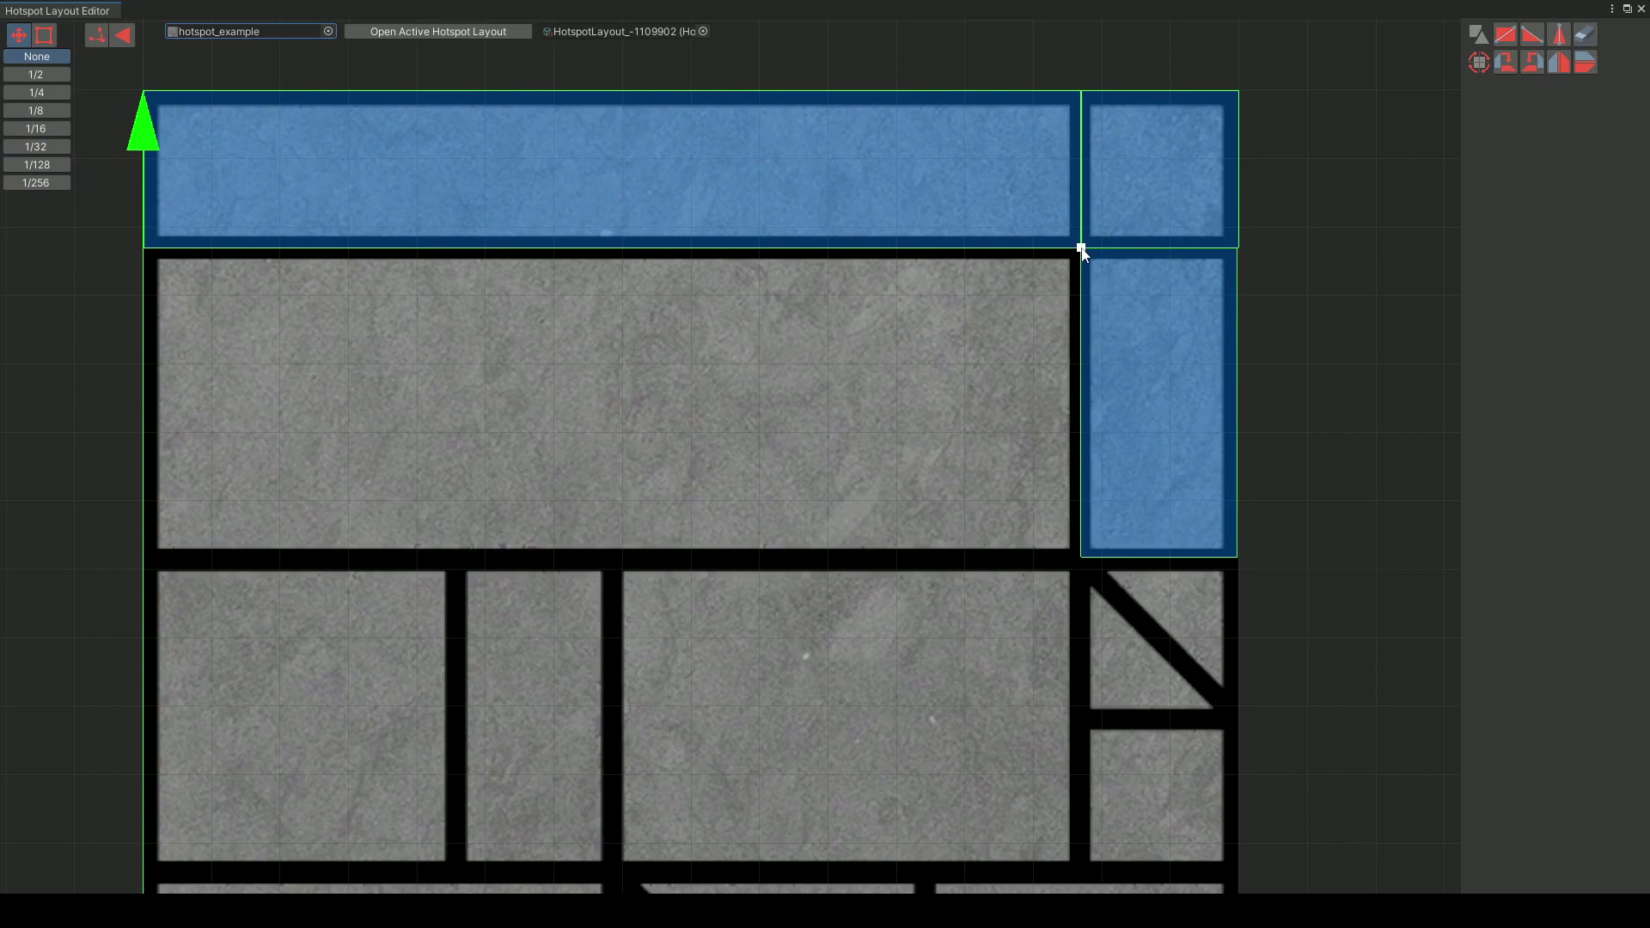
mouse_move(1082, 251)
left_mouse_down()
mouse_move(1046, 578)
mouse_move(551, 552)
mouse_move(143, 562)
left_mouse_up()
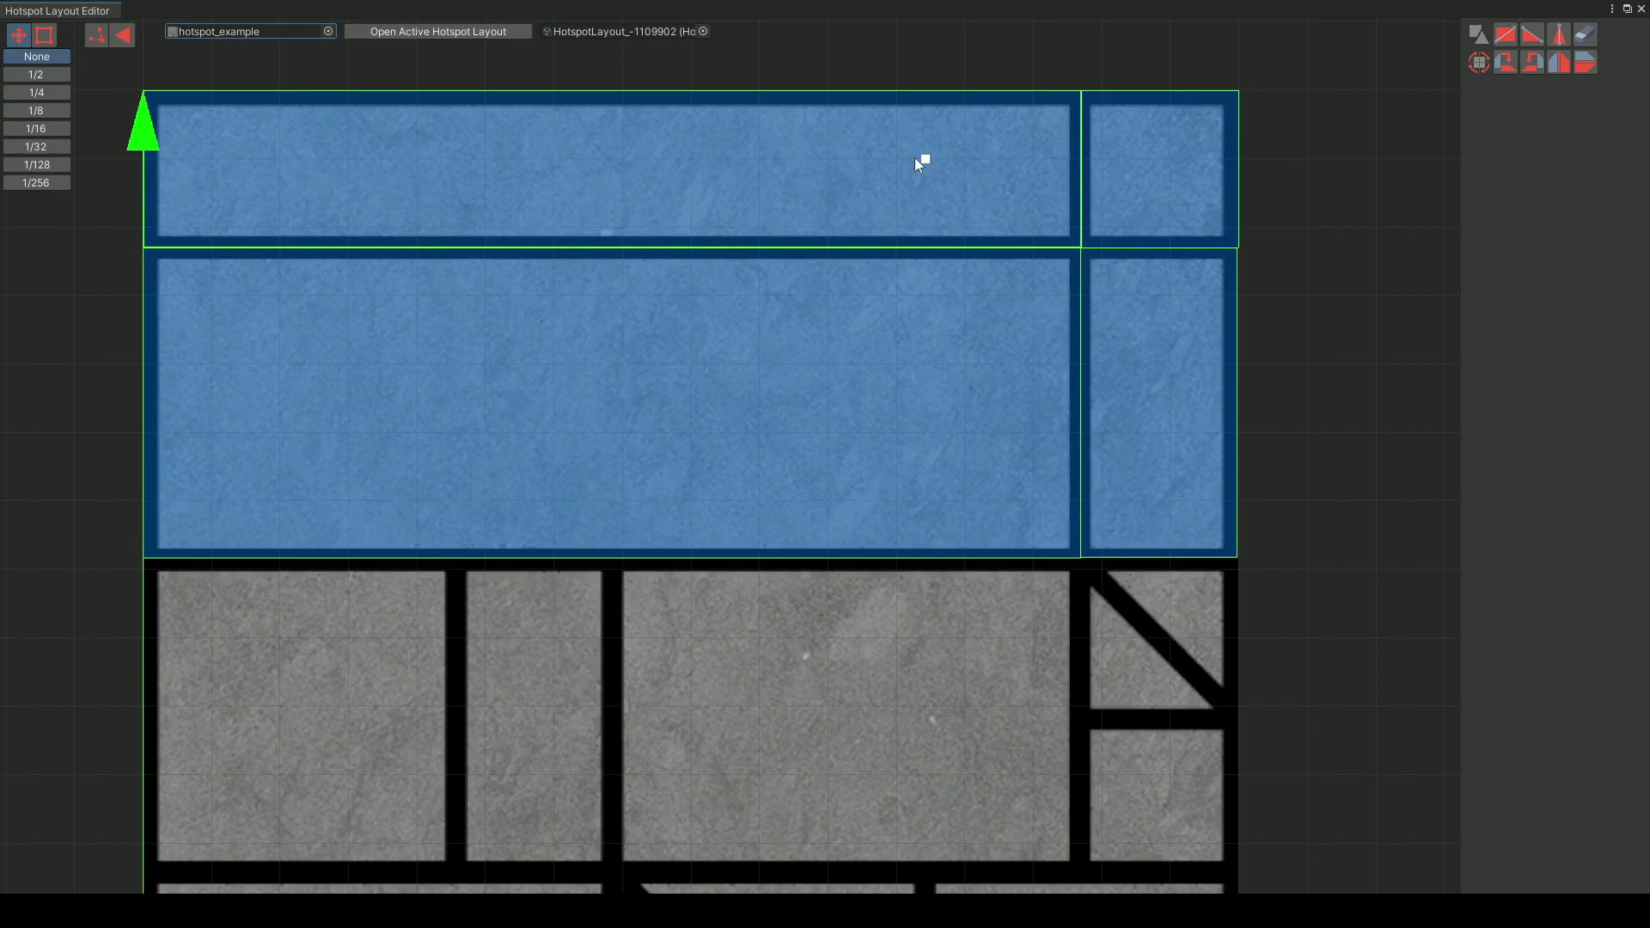
- Switch to vertex editing and align the long top strip hotspot's upper-left vertex with the texture's upper-left corner
middle_click_drag(285, 217, 322, 250)
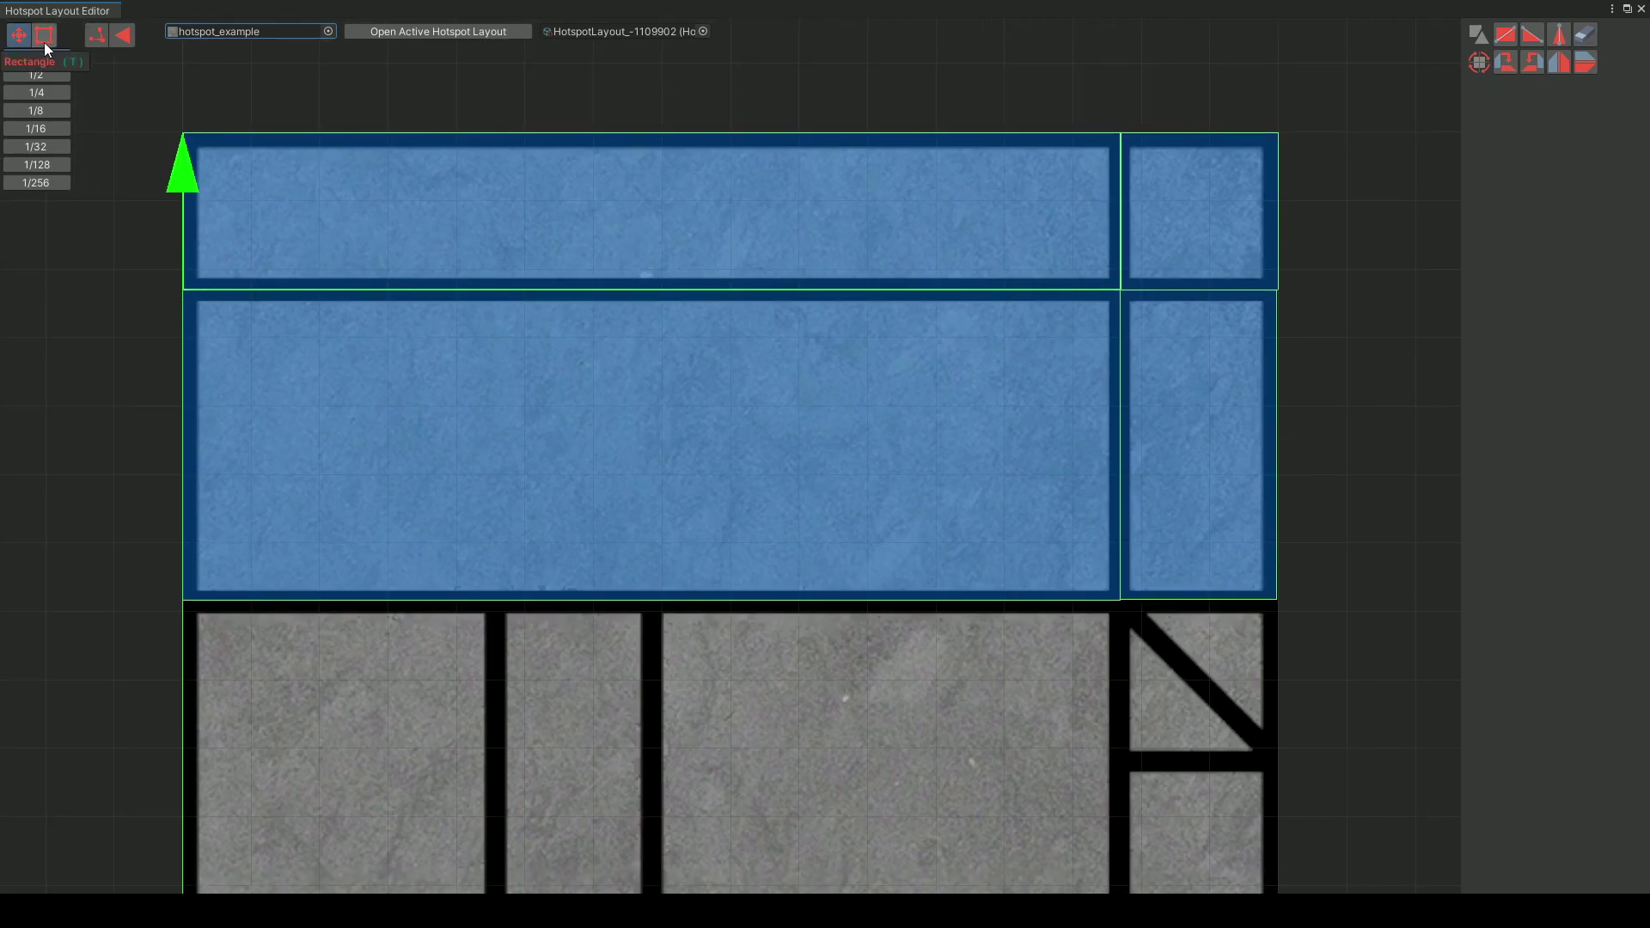
left_click(97, 42)
scroll(192, 137, "up", 1)
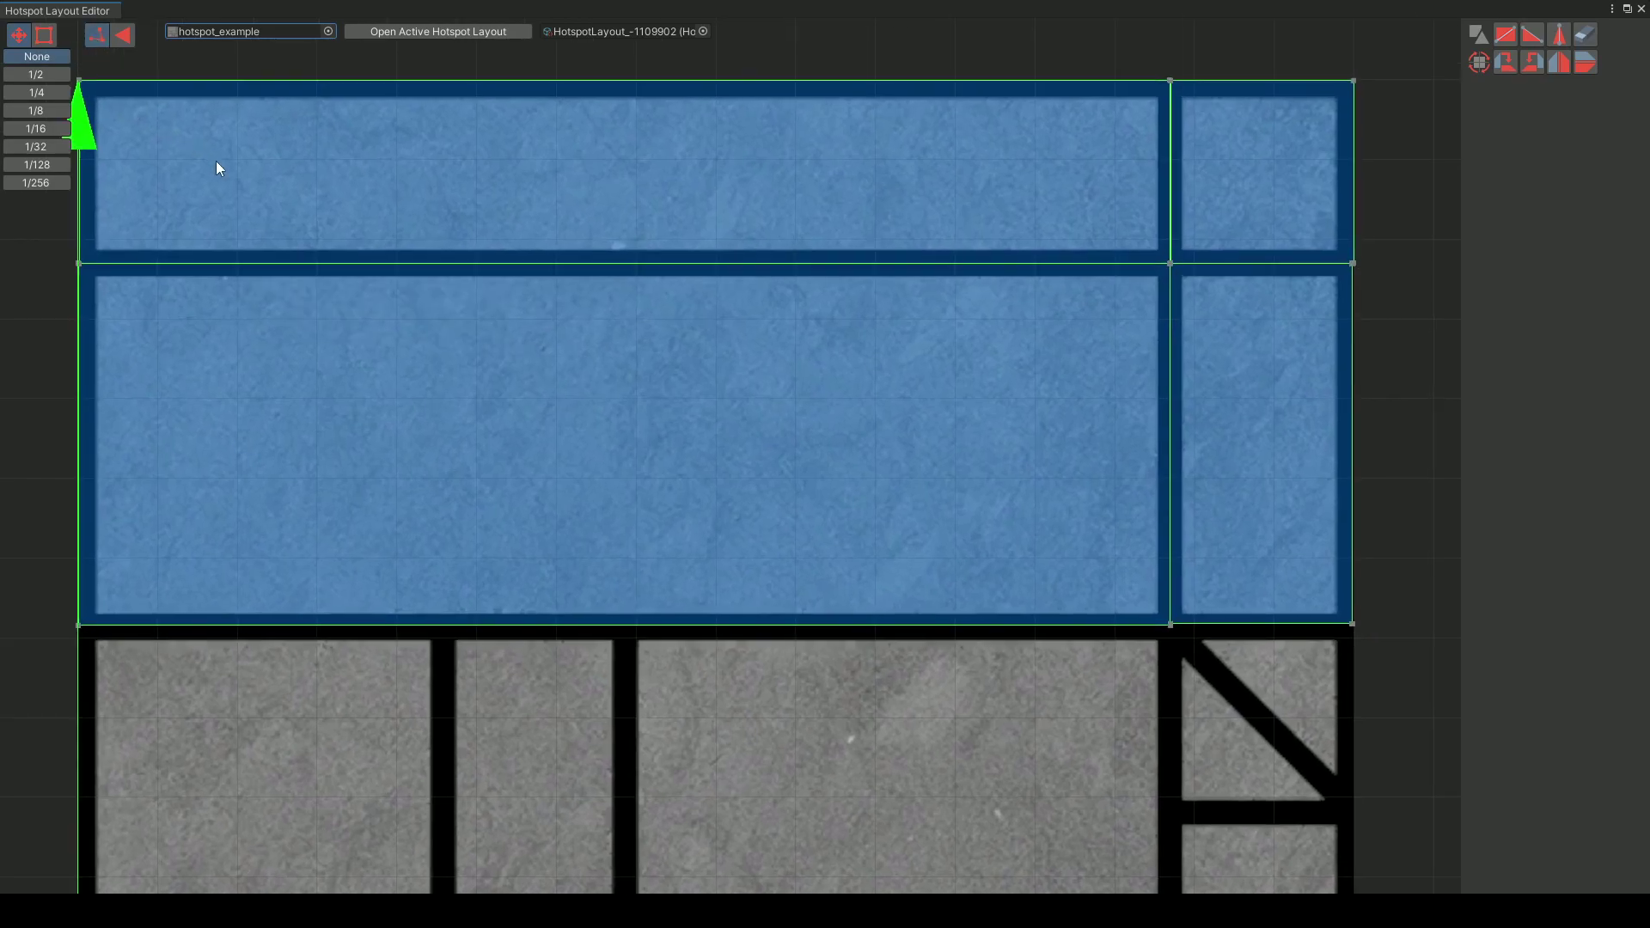
middle_click_drag(215, 162, 384, 247)
left_click(340, 230)
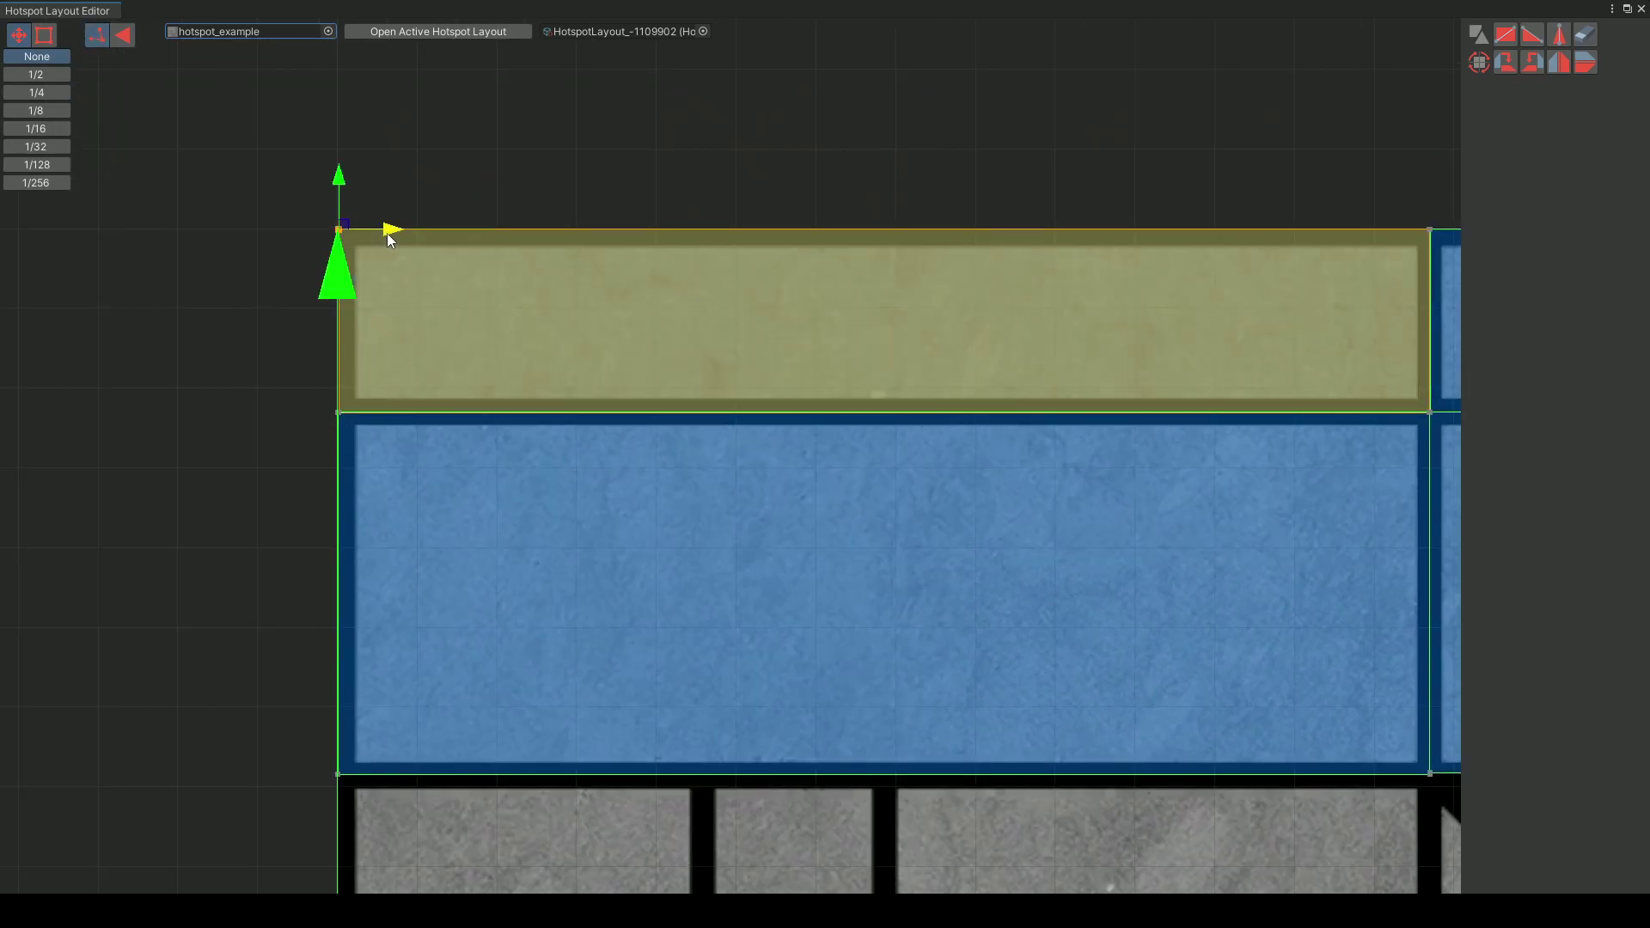
mouse_move(387, 234)
left_mouse_down()
mouse_move(442, 232)
mouse_move(390, 234)
left_mouse_up()
mouse_move(343, 178)
left_mouse_down()
mouse_move(344, 230)
mouse_move(346, 177)
left_mouse_up()
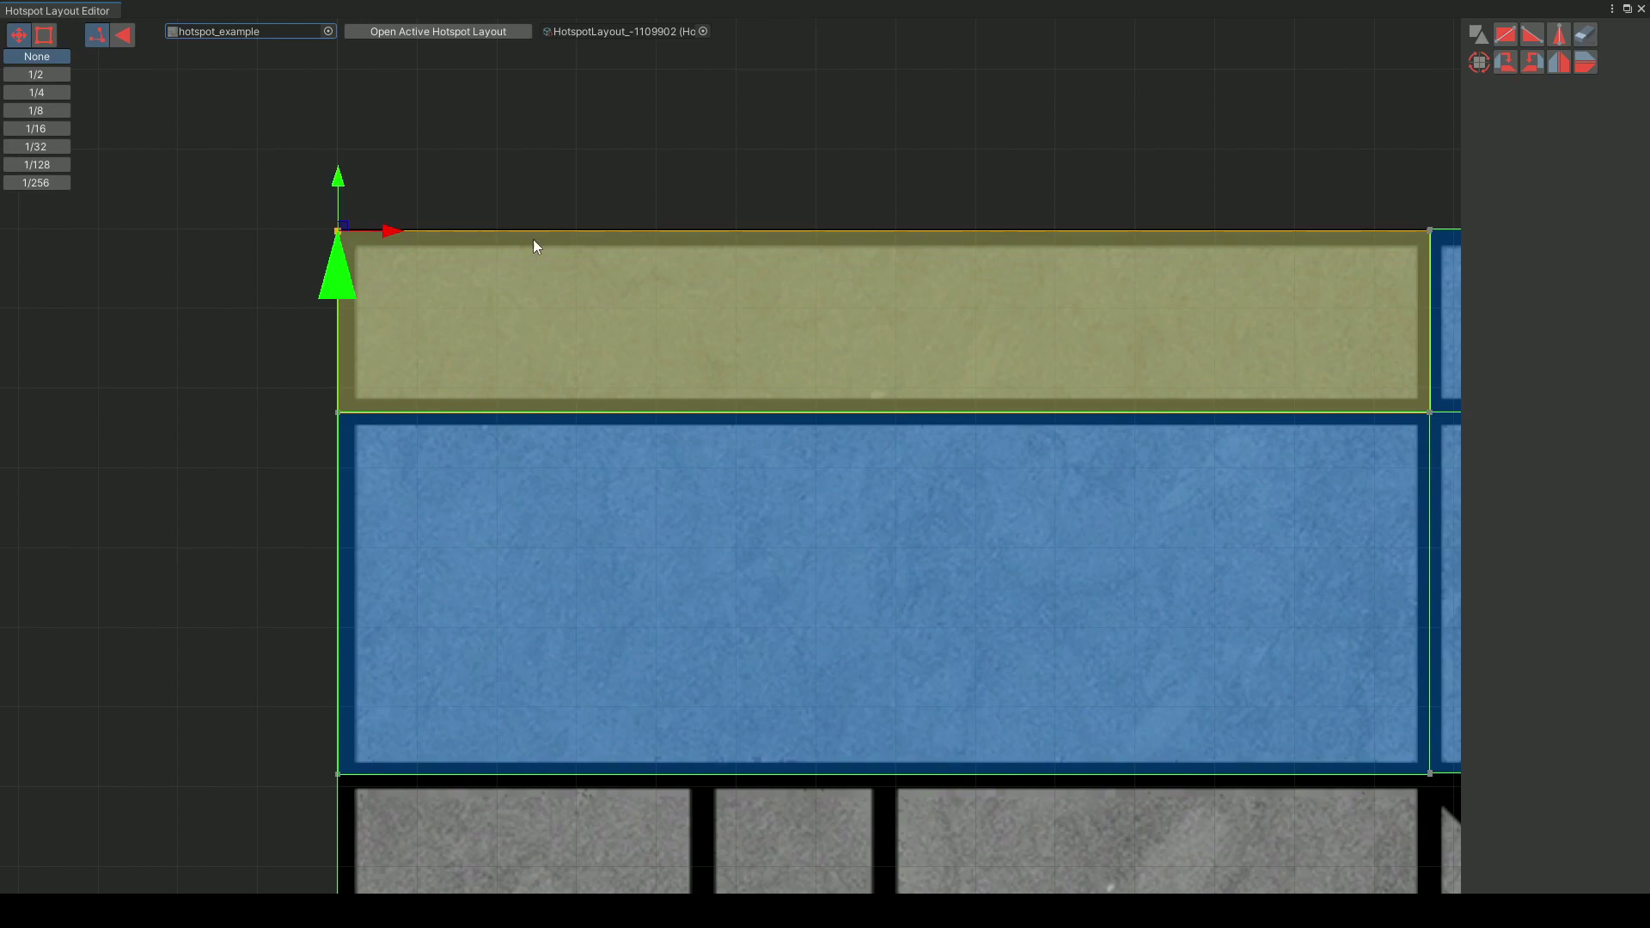
- Align the corner square hotspot's upper-right vertex and the long strip's upper-right vertex with the texture's top edge
middle_click_drag(1255, 336, 874, 332)
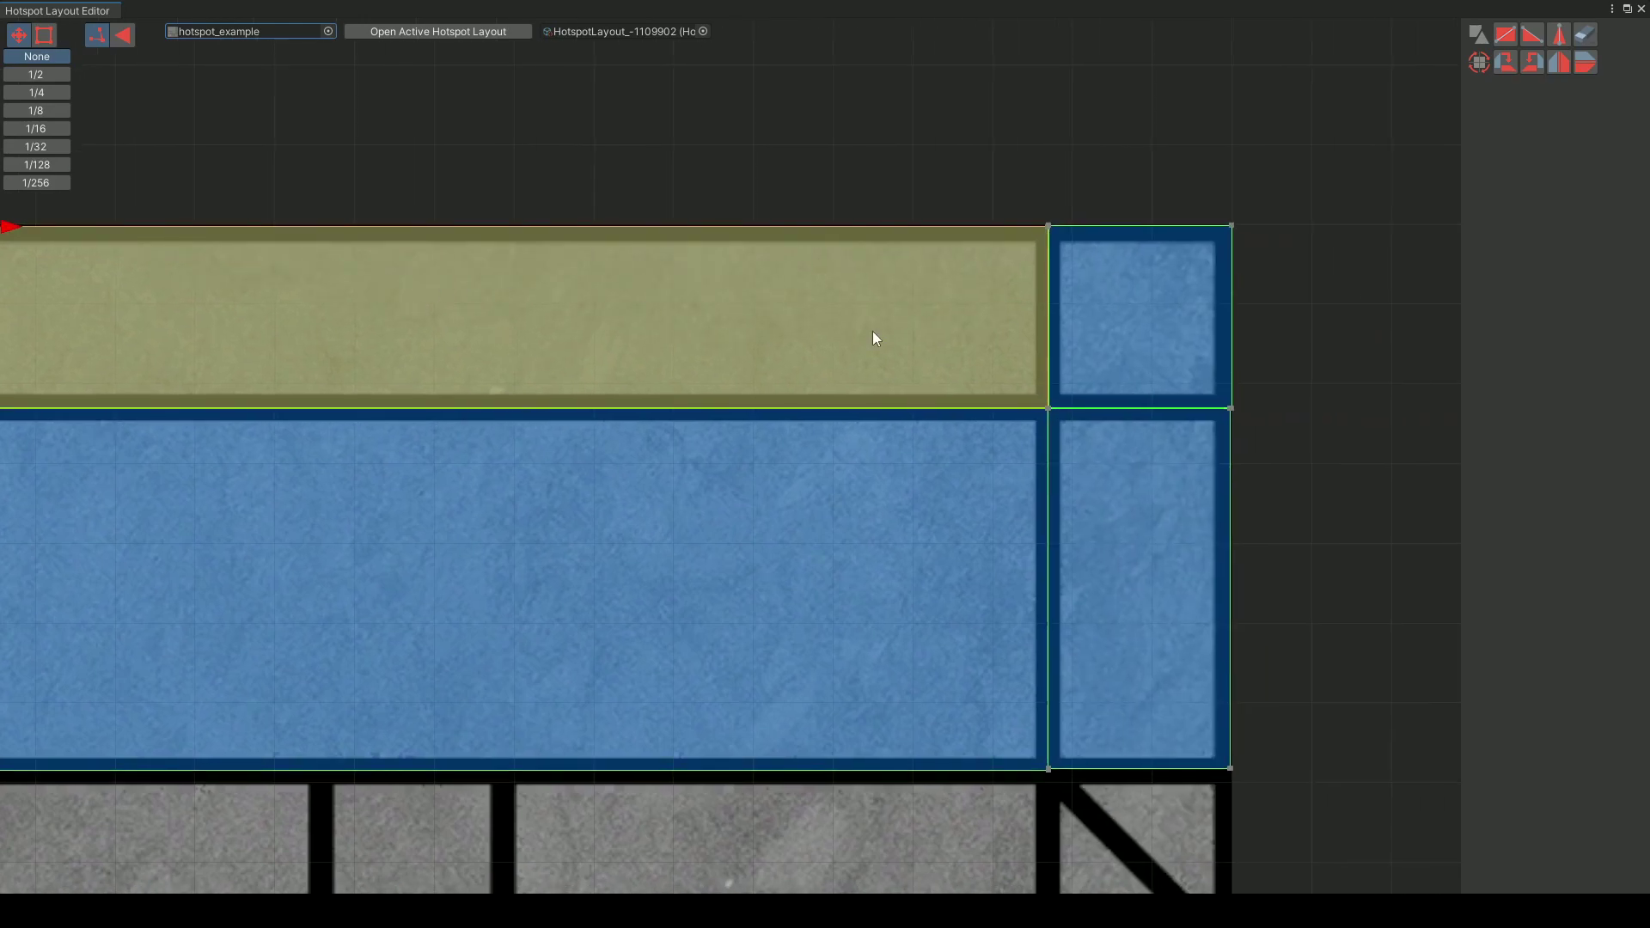
left_click(1224, 232)
mouse_move(1231, 174)
left_mouse_down()
mouse_move(1233, 193)
mouse_move(1234, 179)
left_mouse_up()
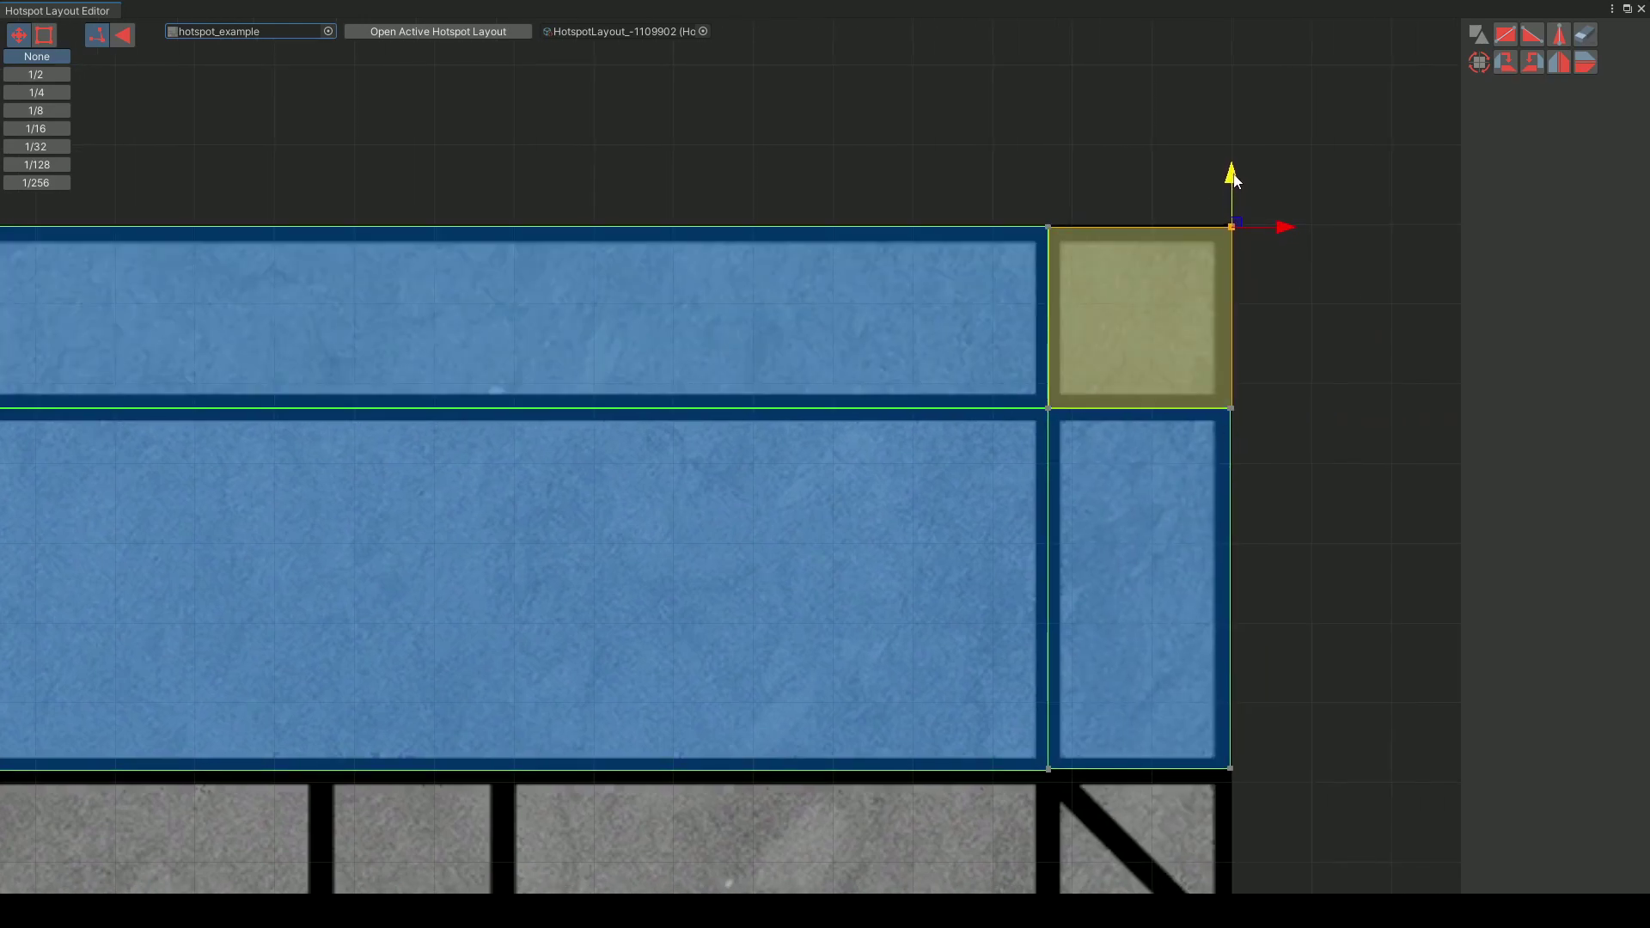
left_click(1045, 237)
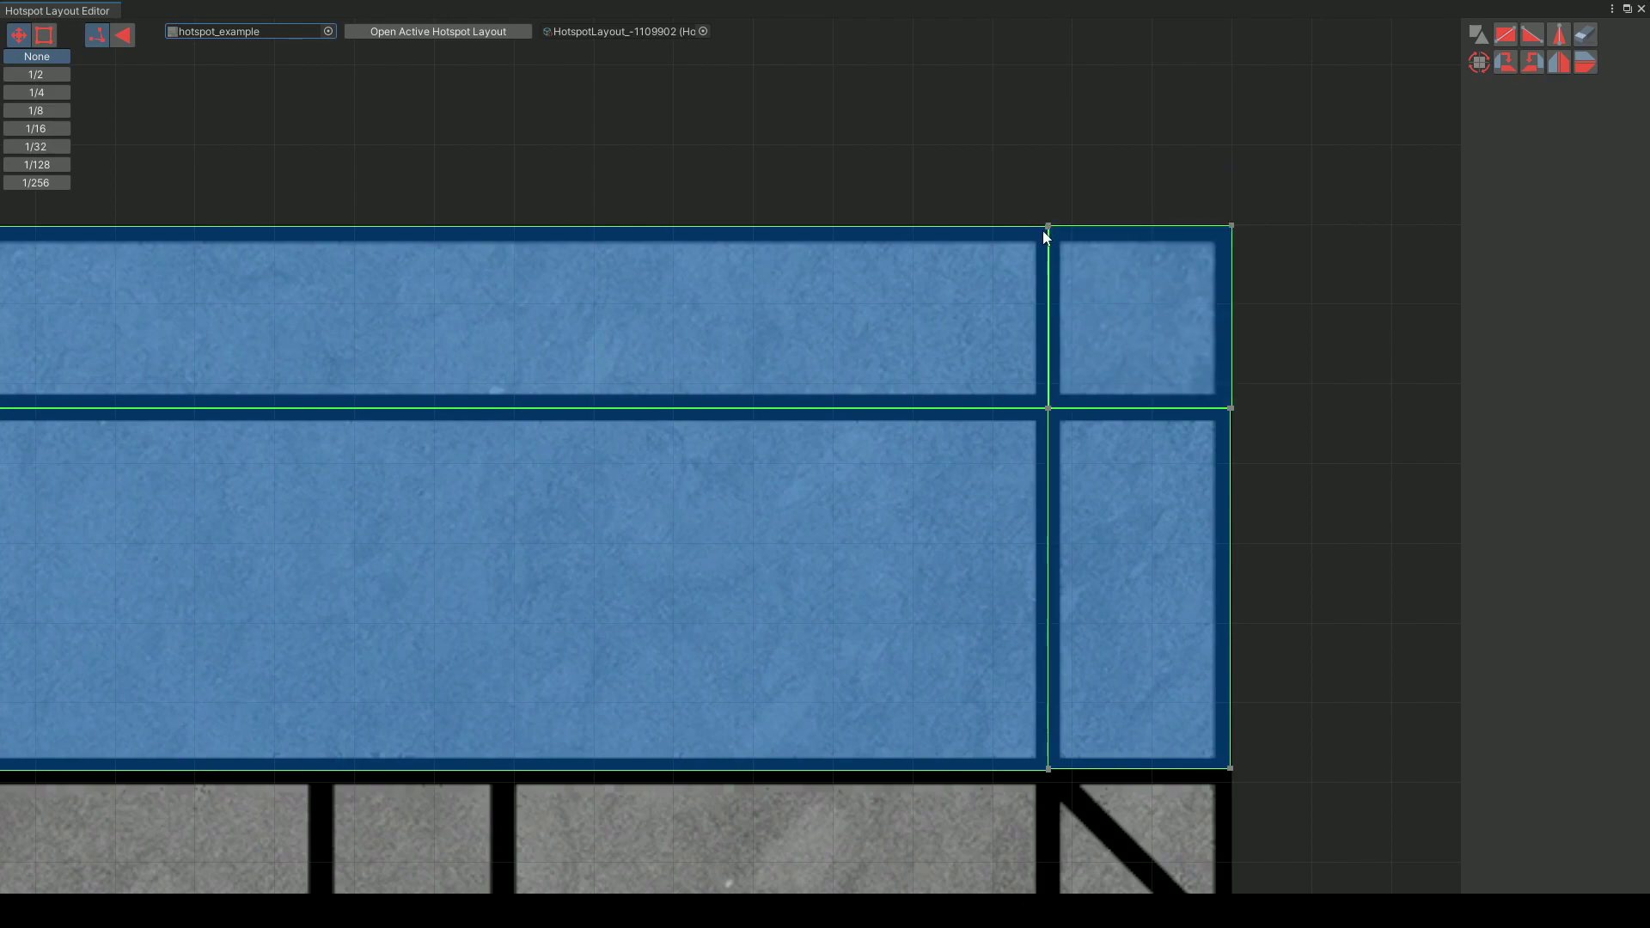
left_click(1049, 228)
left_click(1048, 225)
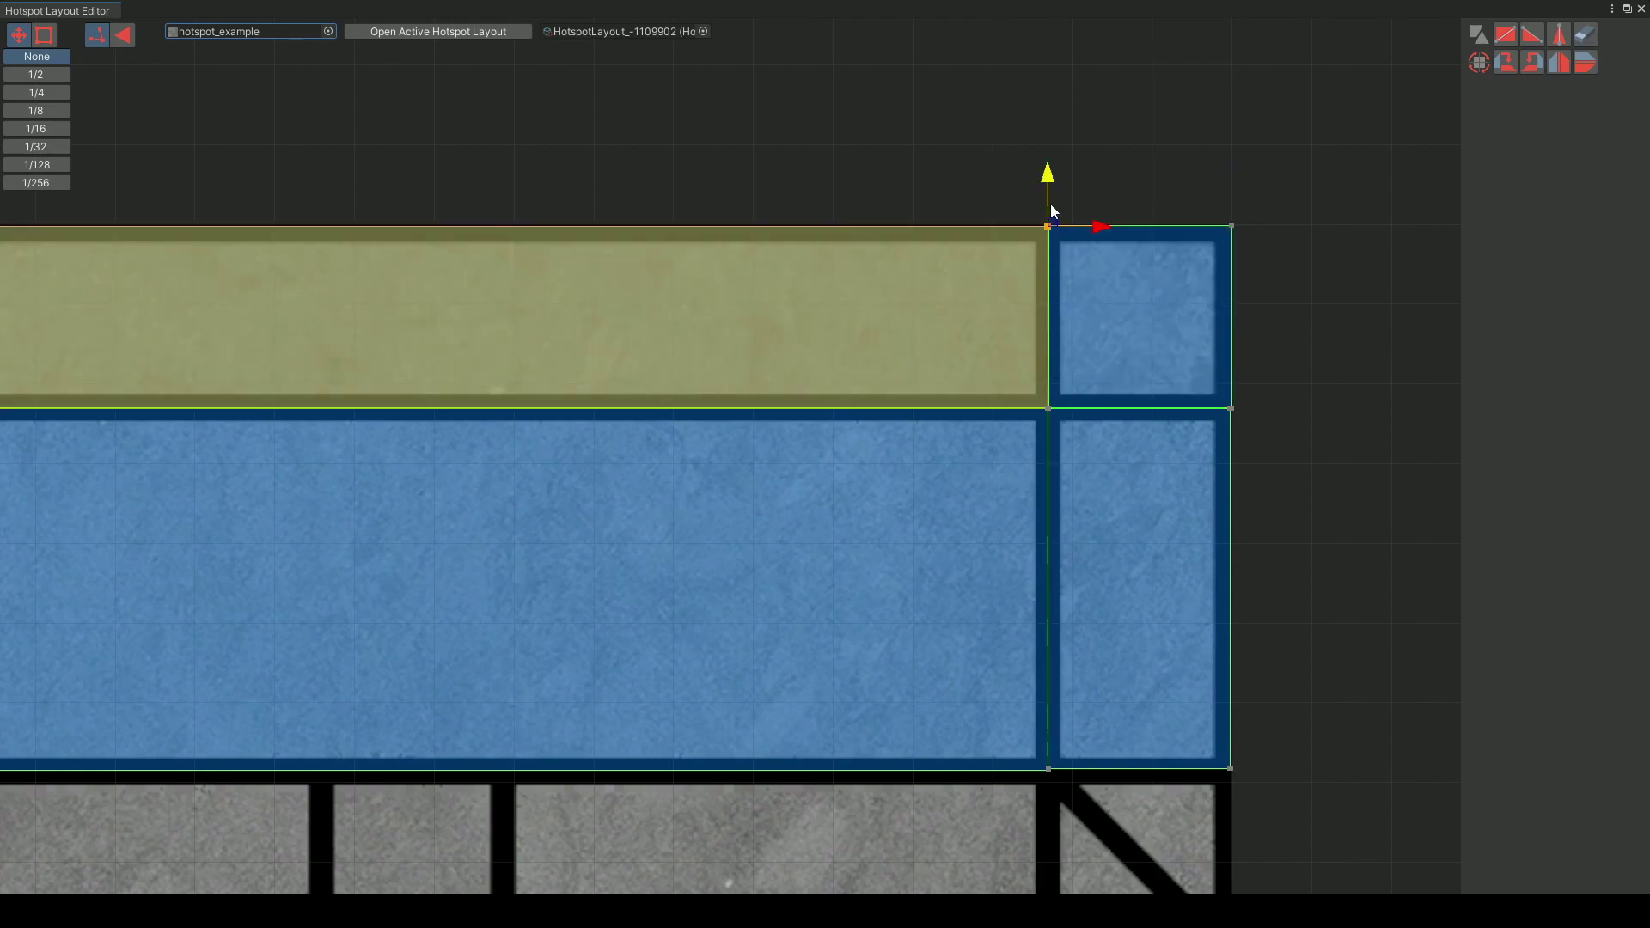
left_click_drag(1051, 183, 1048, 179)
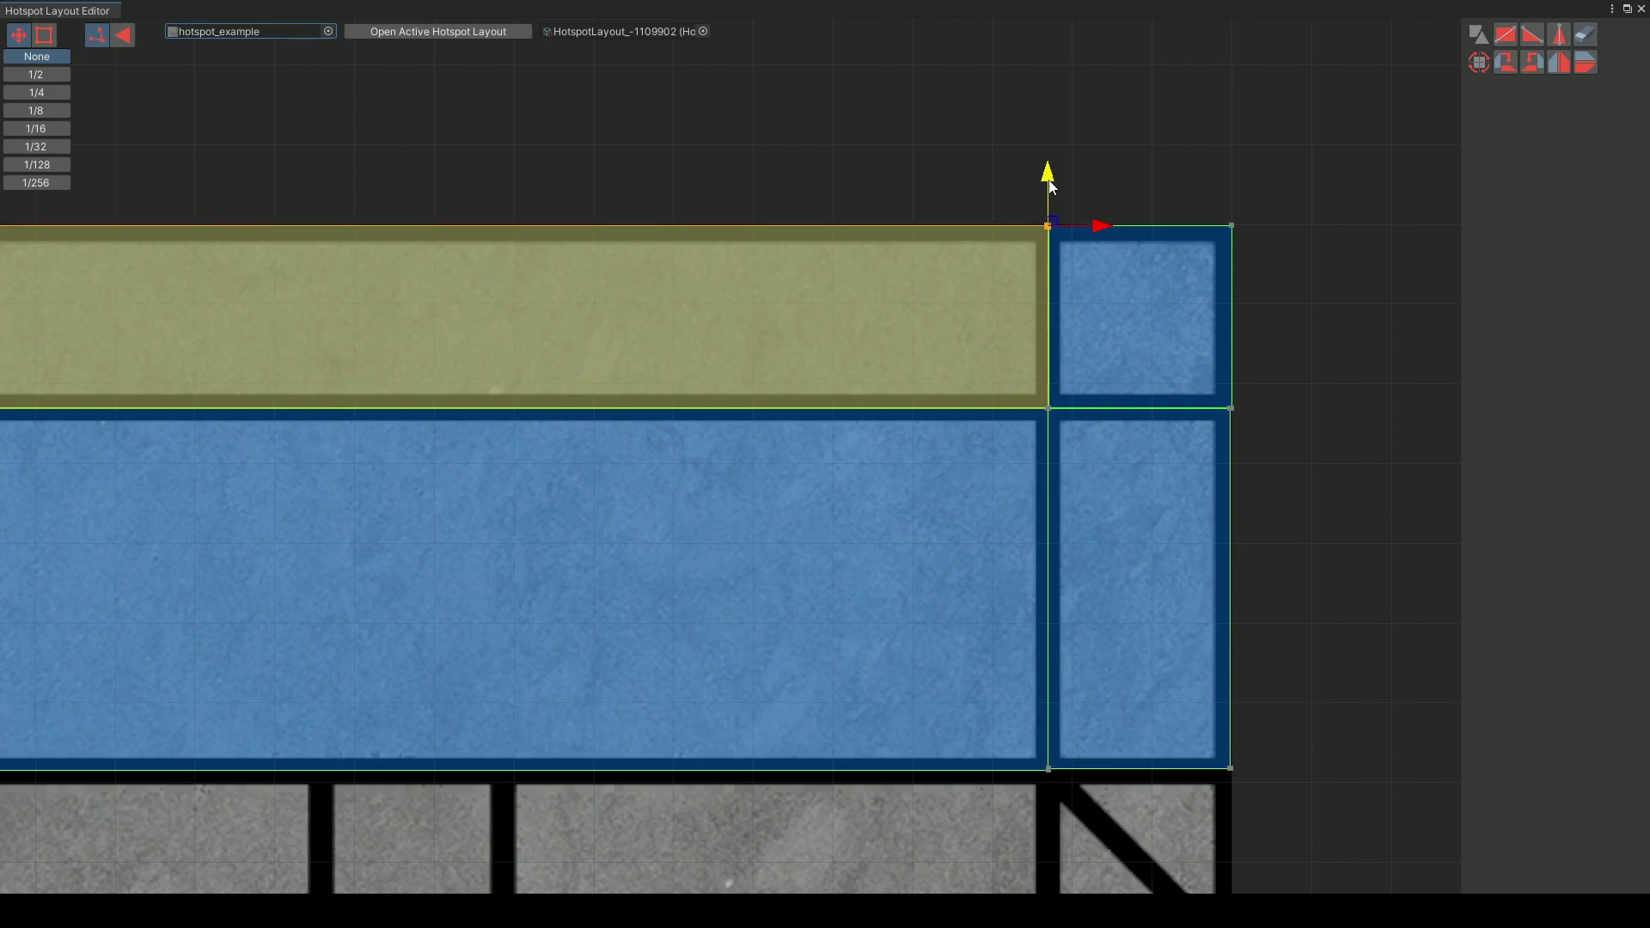
scroll(925, 291, "down", 2)
left_click(848, 236)
scroll(807, 361, "down", 2)
middle_click_drag(793, 410, 825, 235)
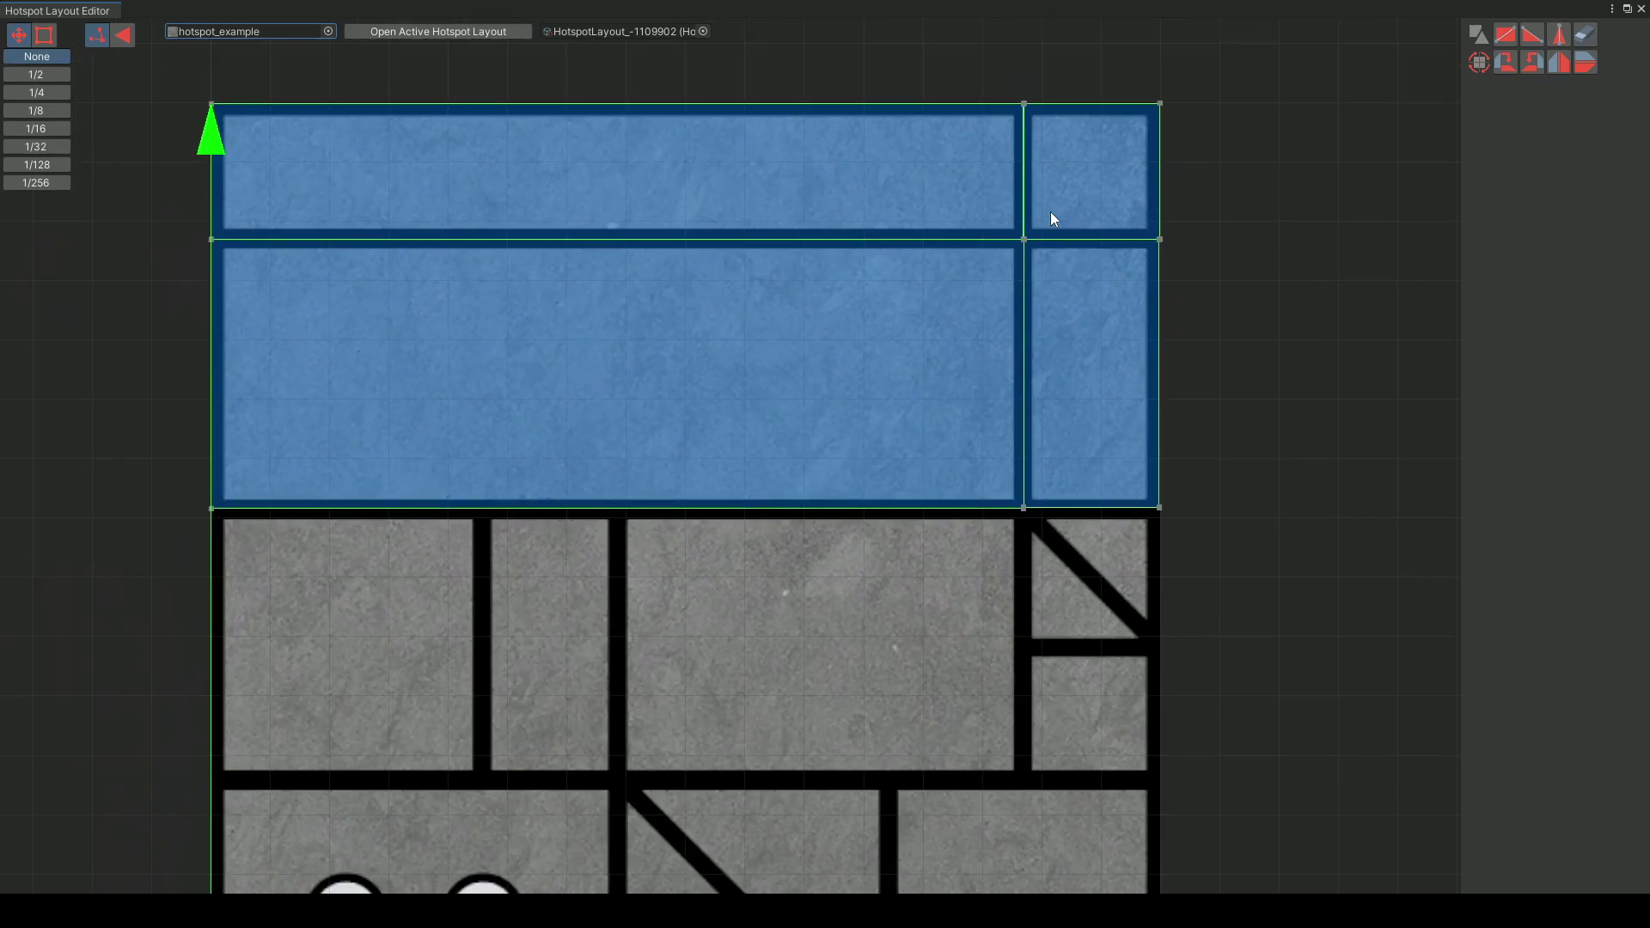
- Draw rectangular hotspots over the three large third-row tiles and the small square tile at that row's lower-right end
left_click(1503, 35)
middle_click_drag(1090, 519, 1000, 351)
middle_click_drag(204, 390, 652, 375)
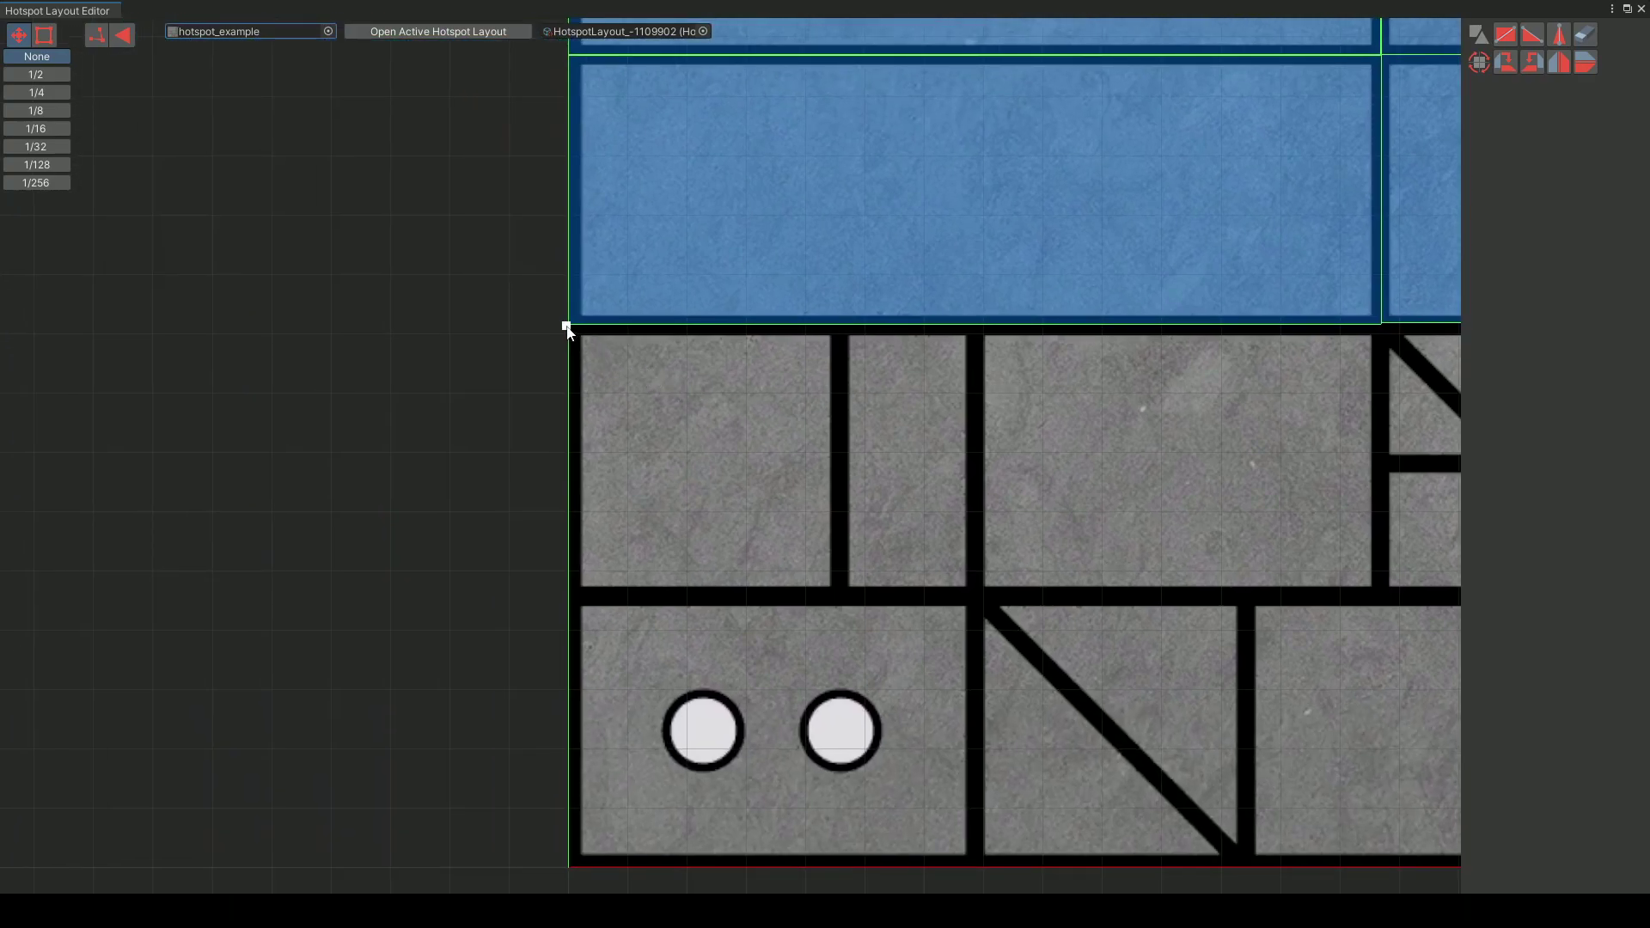
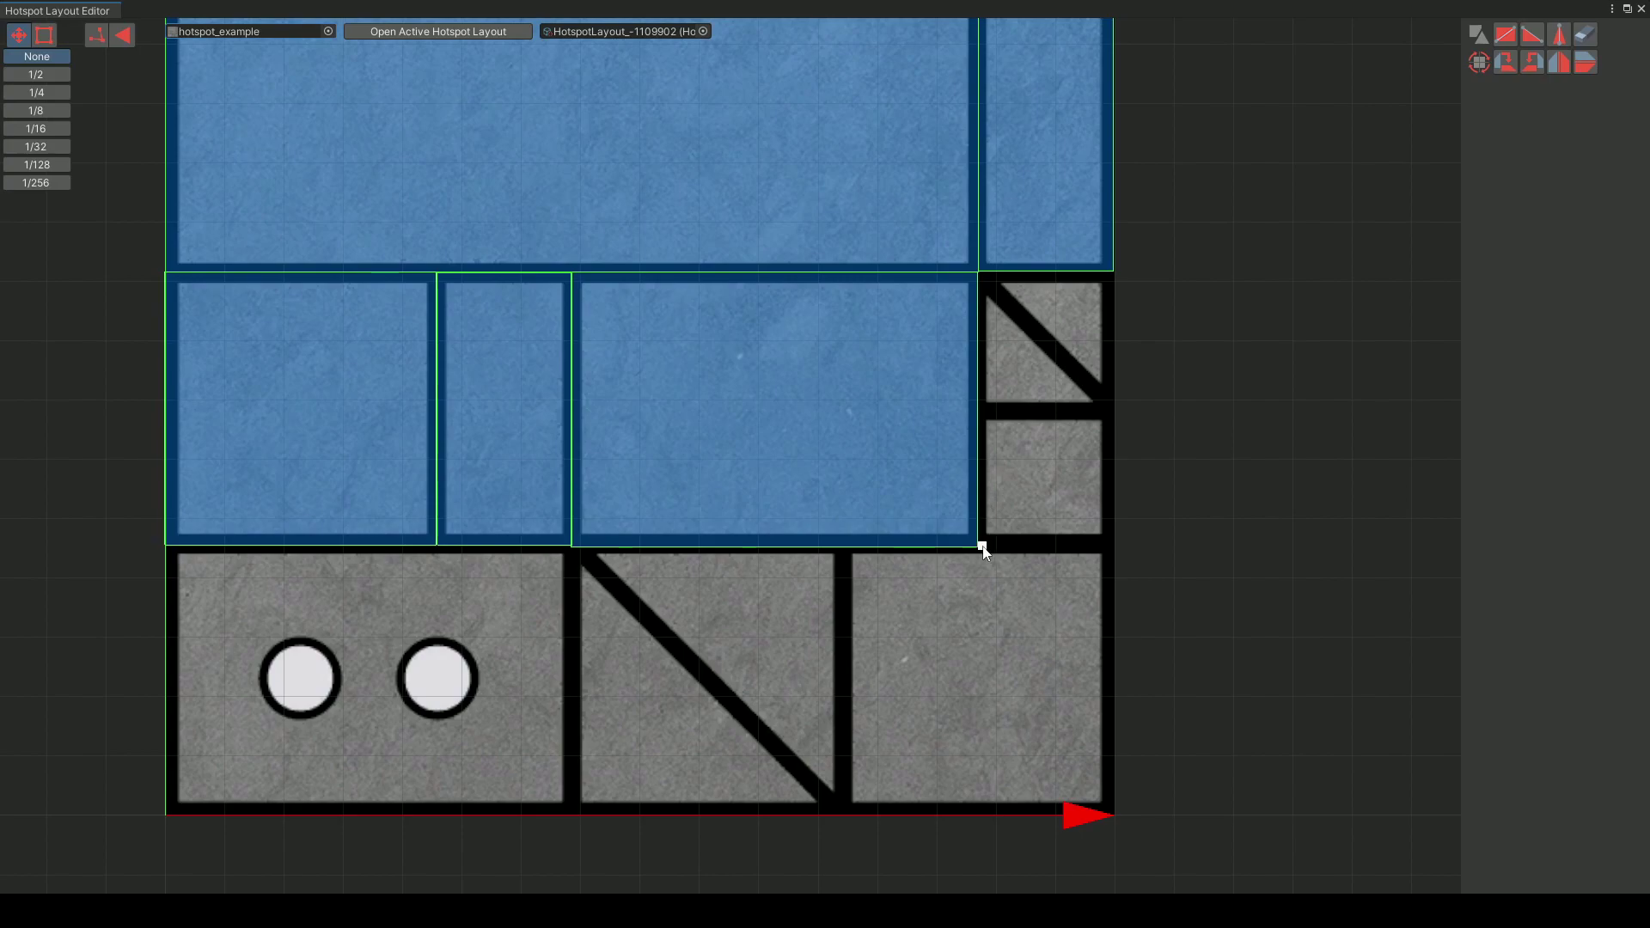
left_click_drag(979, 547, 1115, 416)
- Draw two triangular hotspots over the small diagonally split tile at the right end of the third row
middle_click_drag(1077, 354, 902, 409)
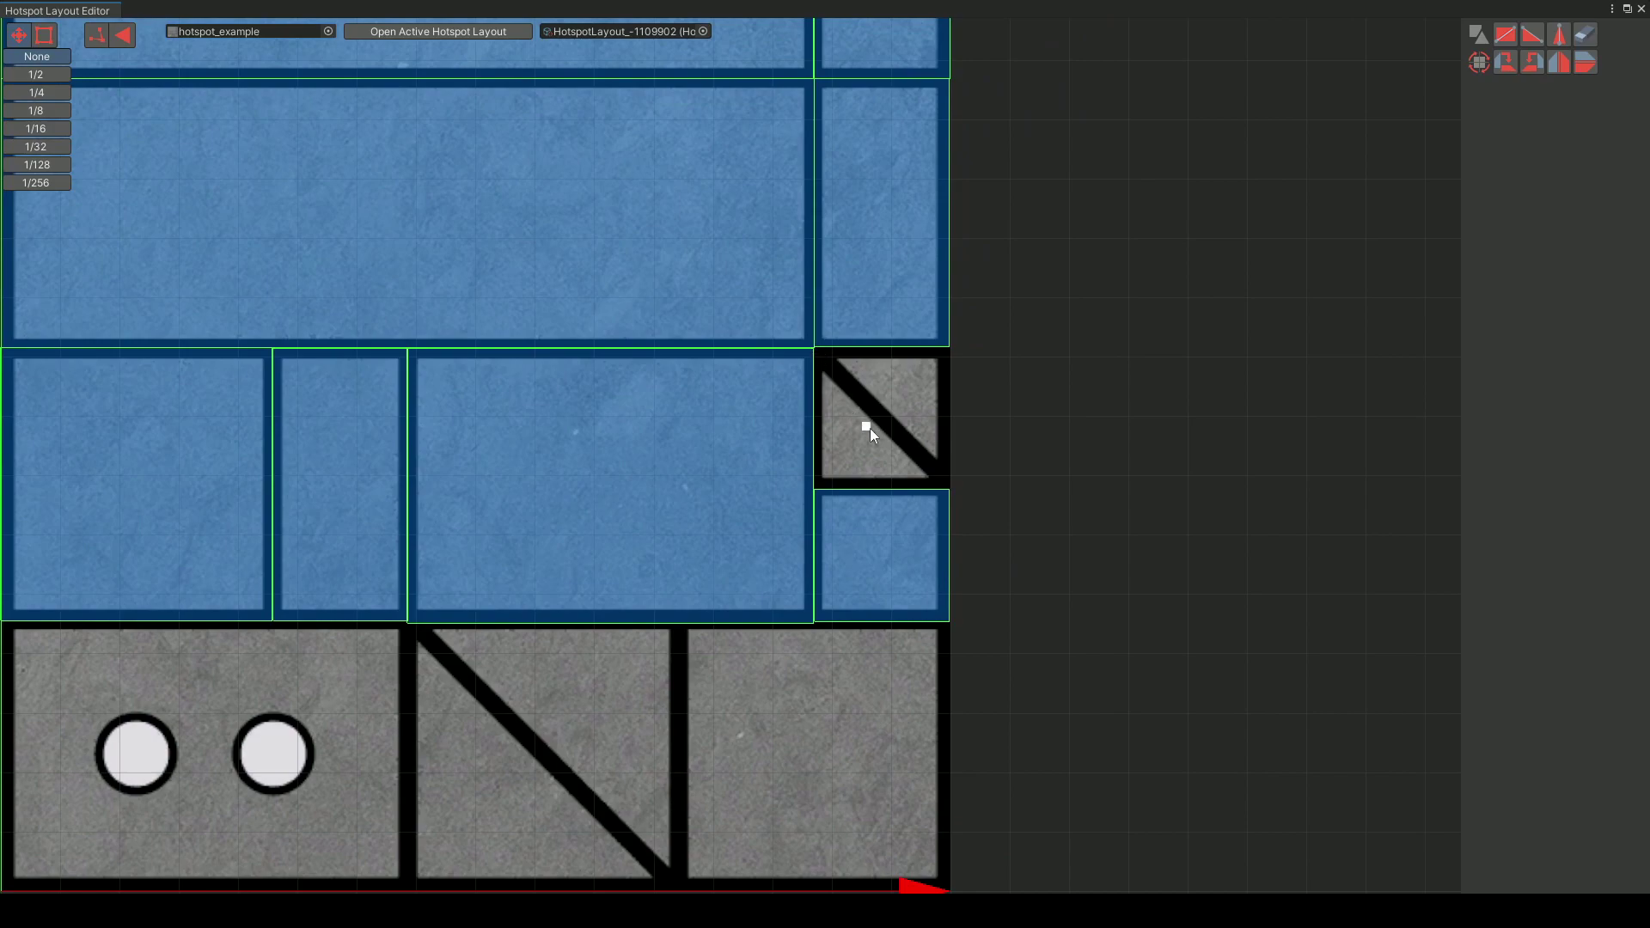
scroll(843, 416, "down", 2)
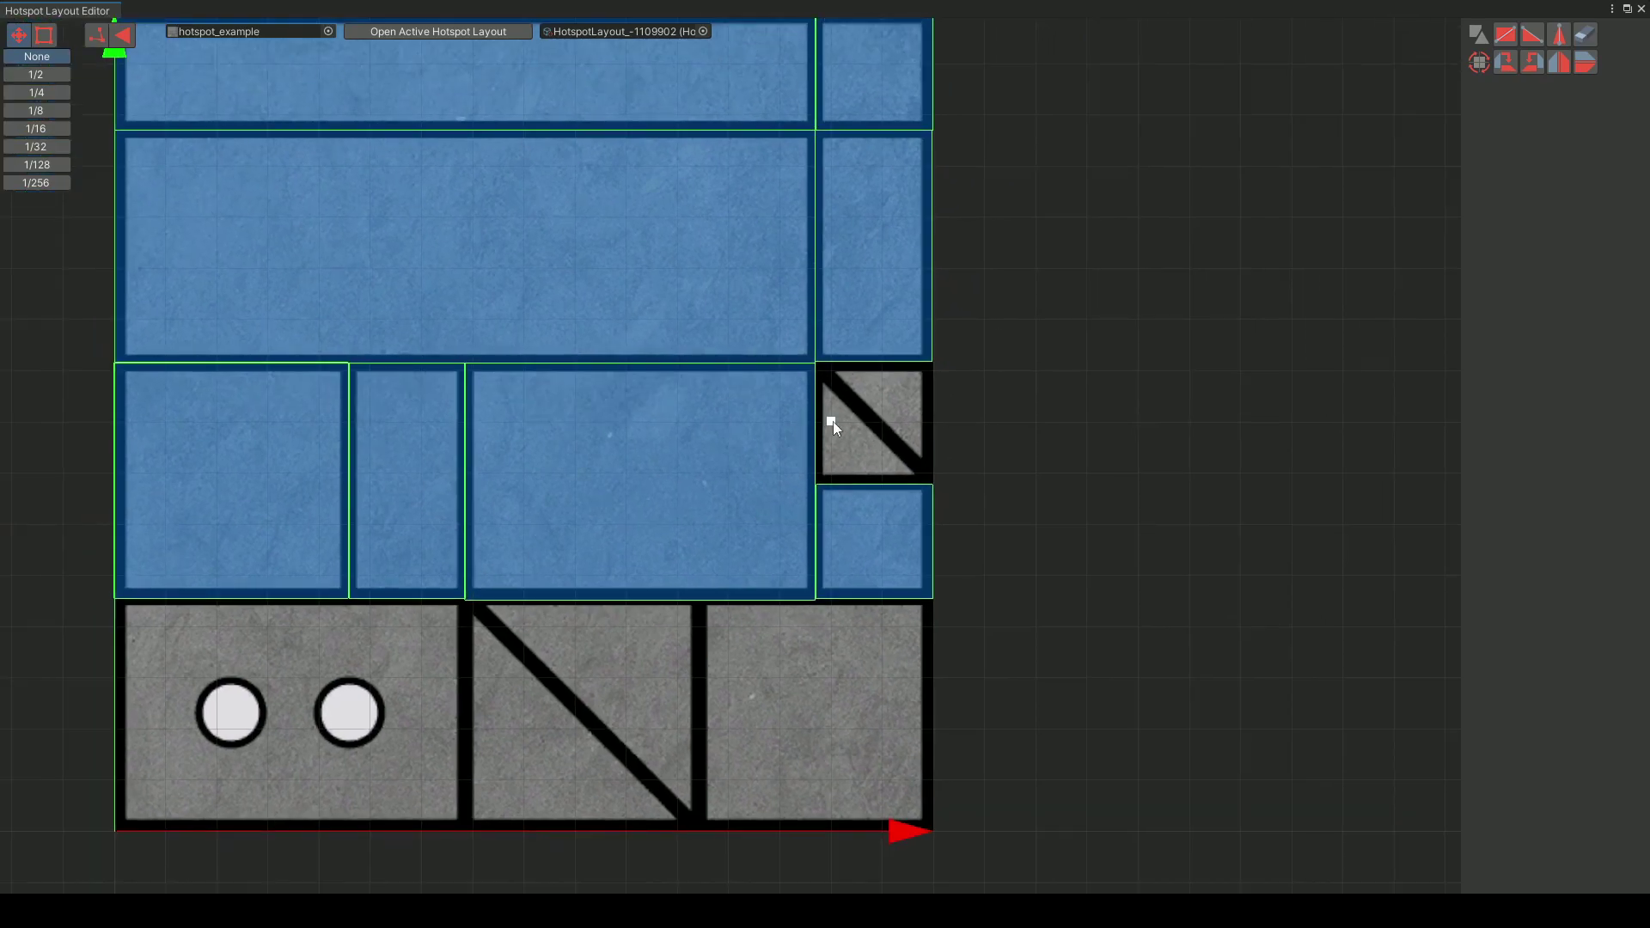
scroll(868, 435, "up", 2)
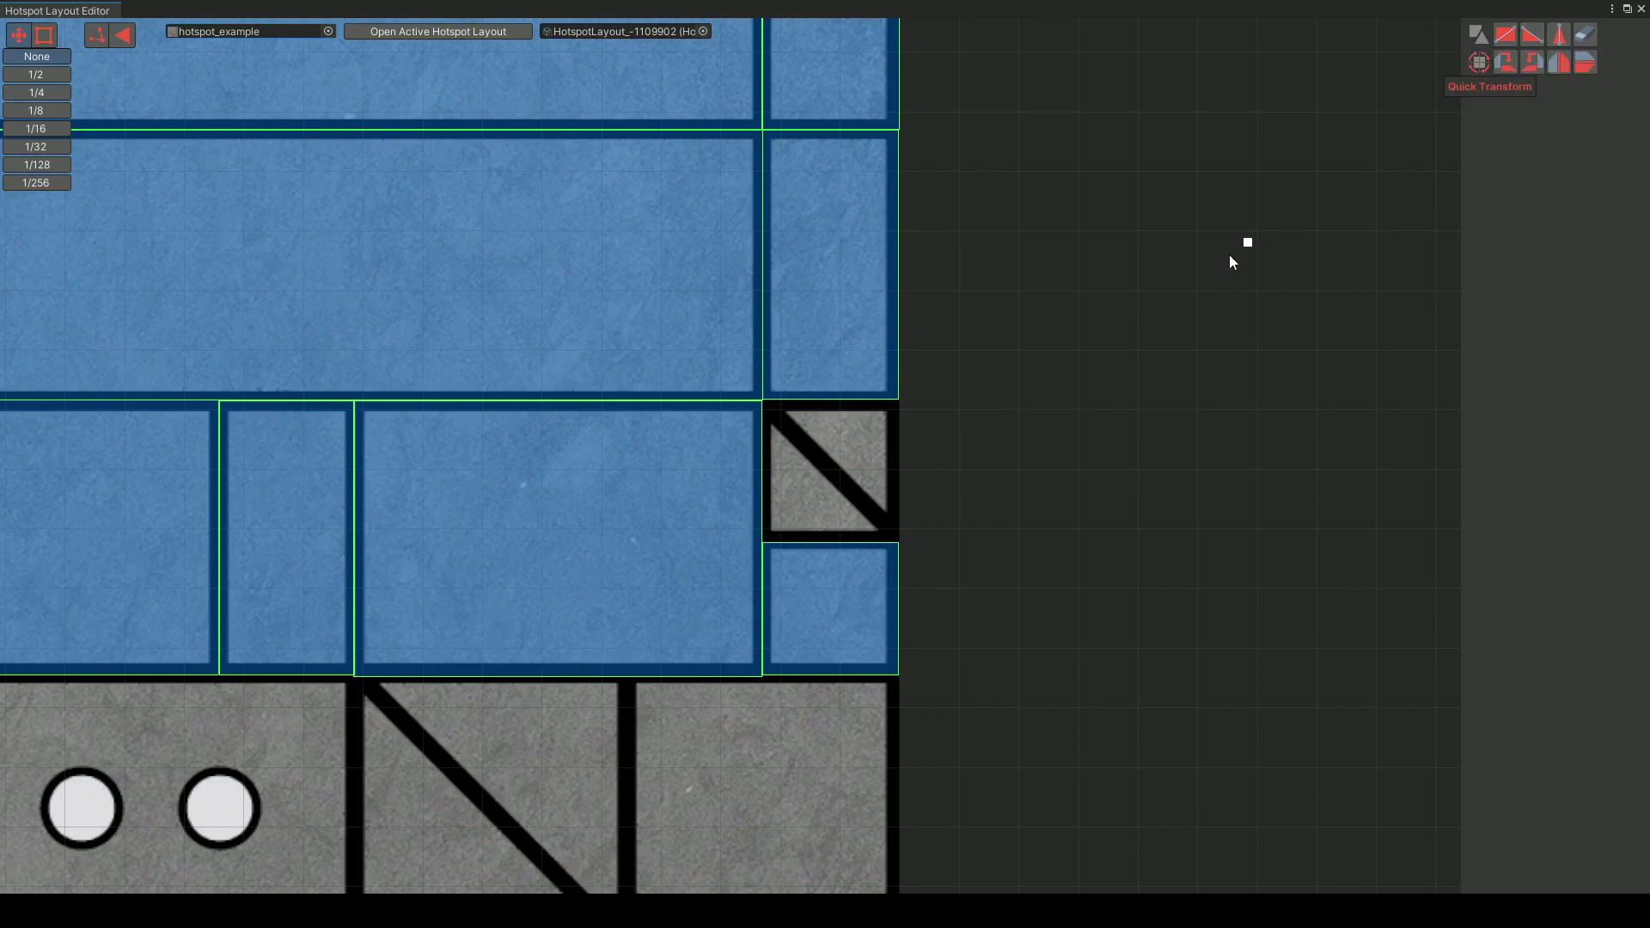
scroll(827, 511, "up", 2)
scroll(821, 511, "up", 2)
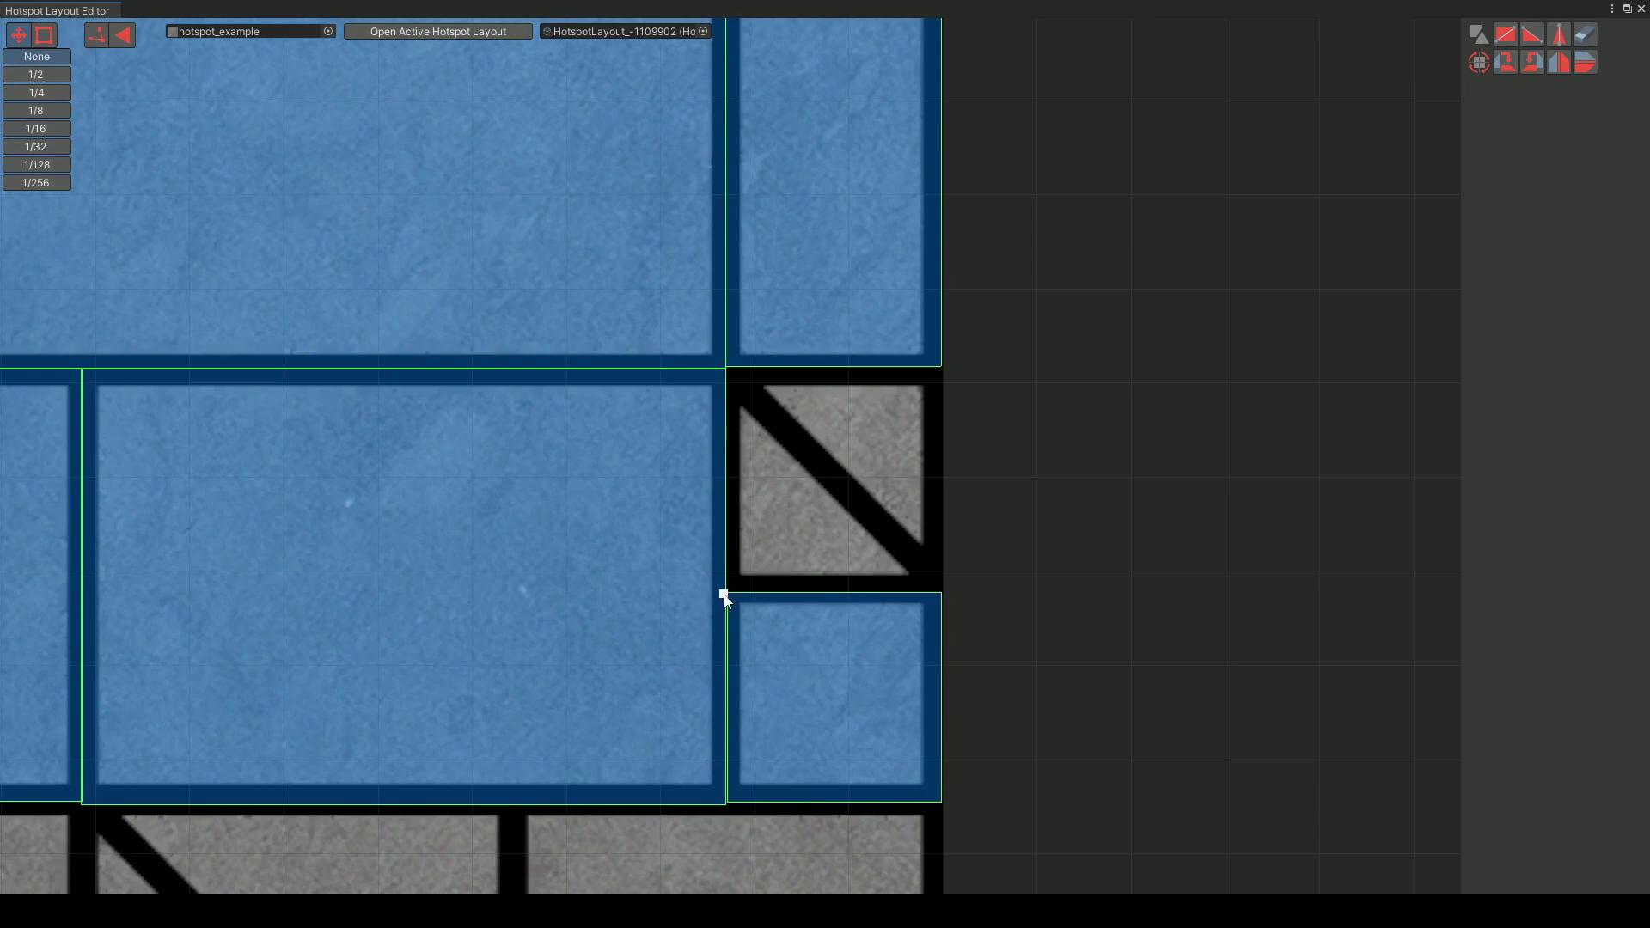
left_click_drag(727, 593, 941, 368)
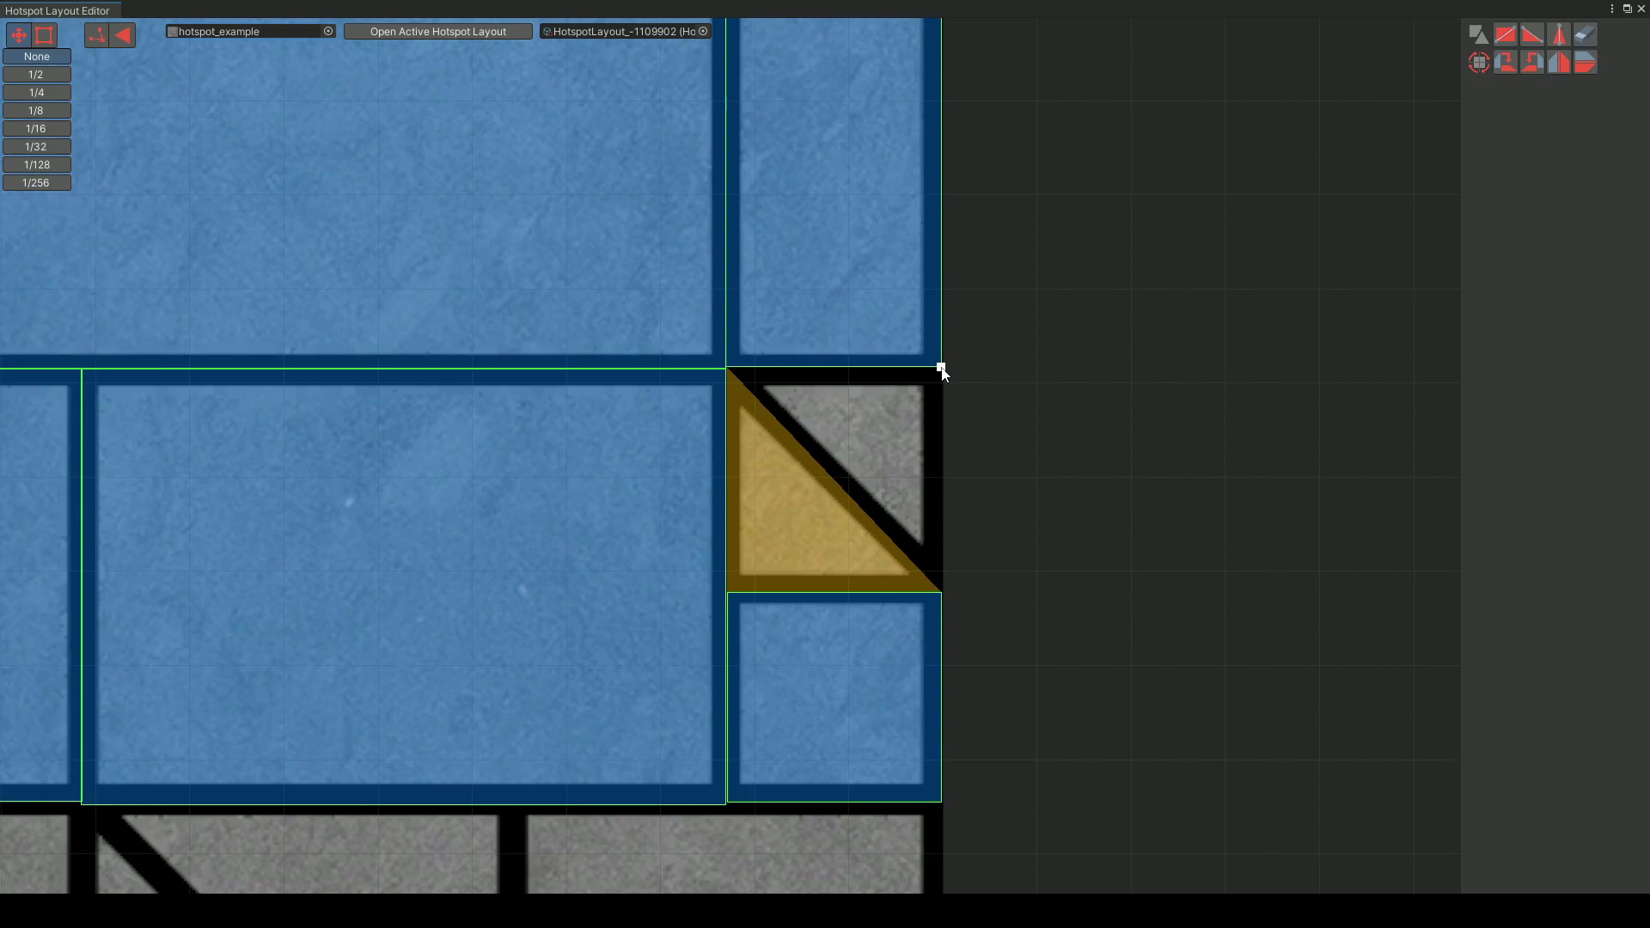
mouse_move(941, 368)
left_mouse_down()
mouse_move(839, 361)
mouse_move(980, 324)
mouse_move(825, 328)
mouse_move(940, 456)
mouse_move(939, 490)
mouse_move(951, 350)
mouse_move(947, 516)
mouse_move(942, 370)
left_mouse_up()
left_click_drag(943, 369, 727, 594)
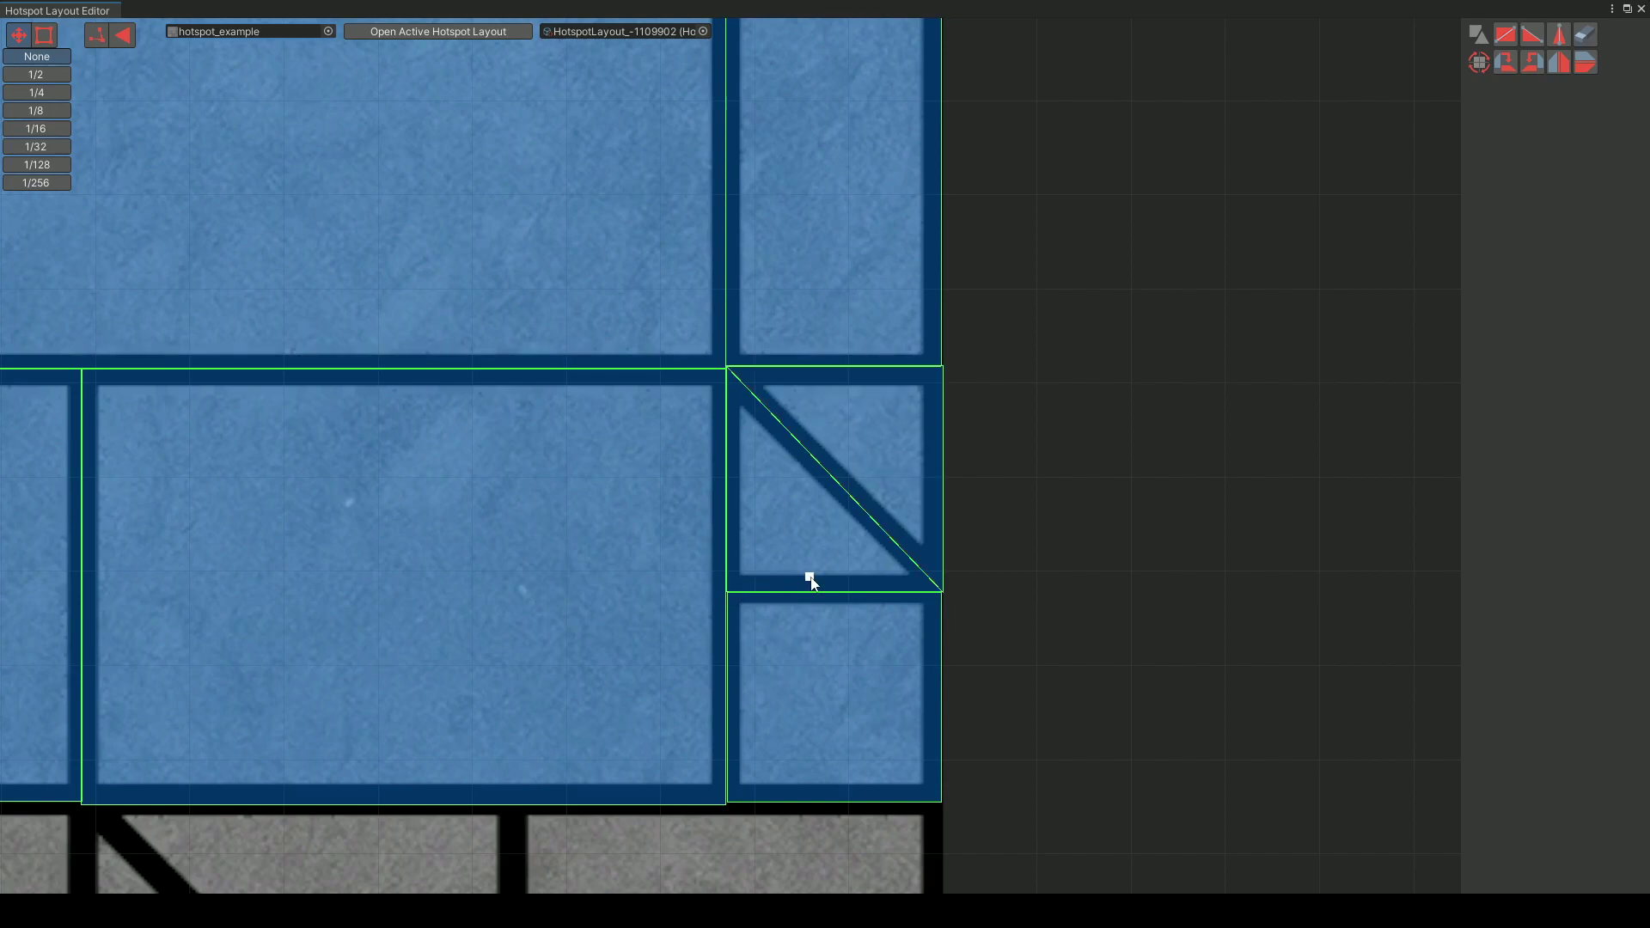
- Draw triangular hotspots over the bottom row's diagonally split tile and rectangular ones over the two-circle tile and the last square tile
scroll(795, 558, "down", 8)
middle_click_drag(717, 602, 880, 417)
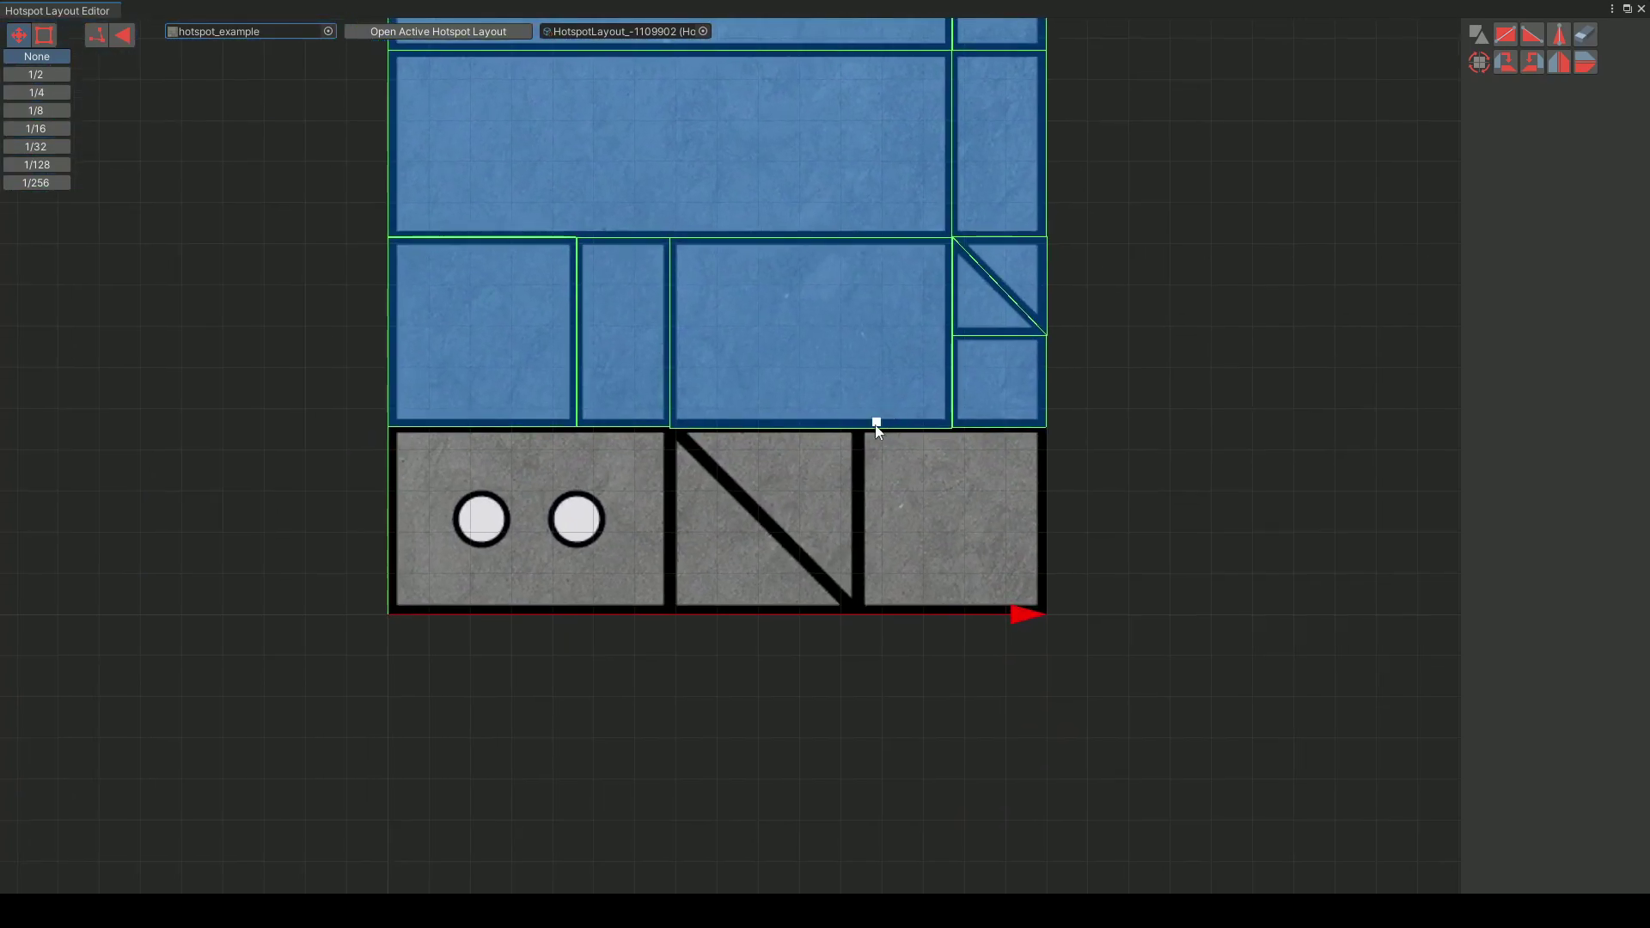
scroll(880, 417, "up", 3)
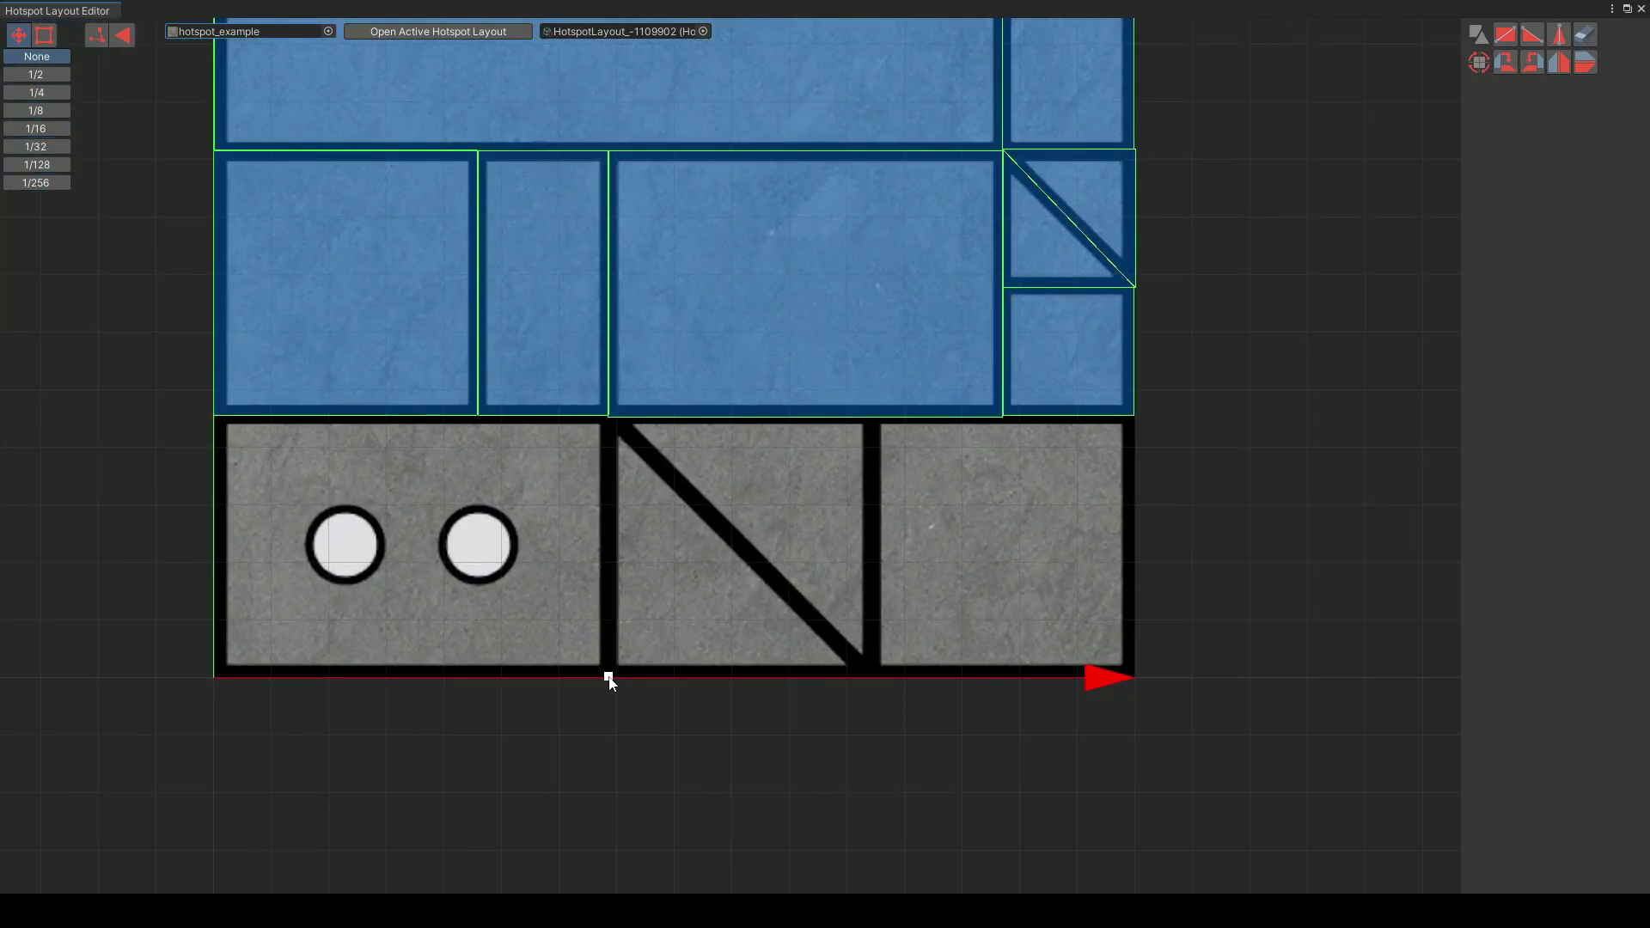
mouse_move(610, 677)
left_mouse_down()
mouse_move(869, 420)
mouse_move(877, 434)
mouse_move(890, 420)
mouse_move(857, 419)
mouse_move(610, 674)
left_mouse_up()
left_click(610, 677)
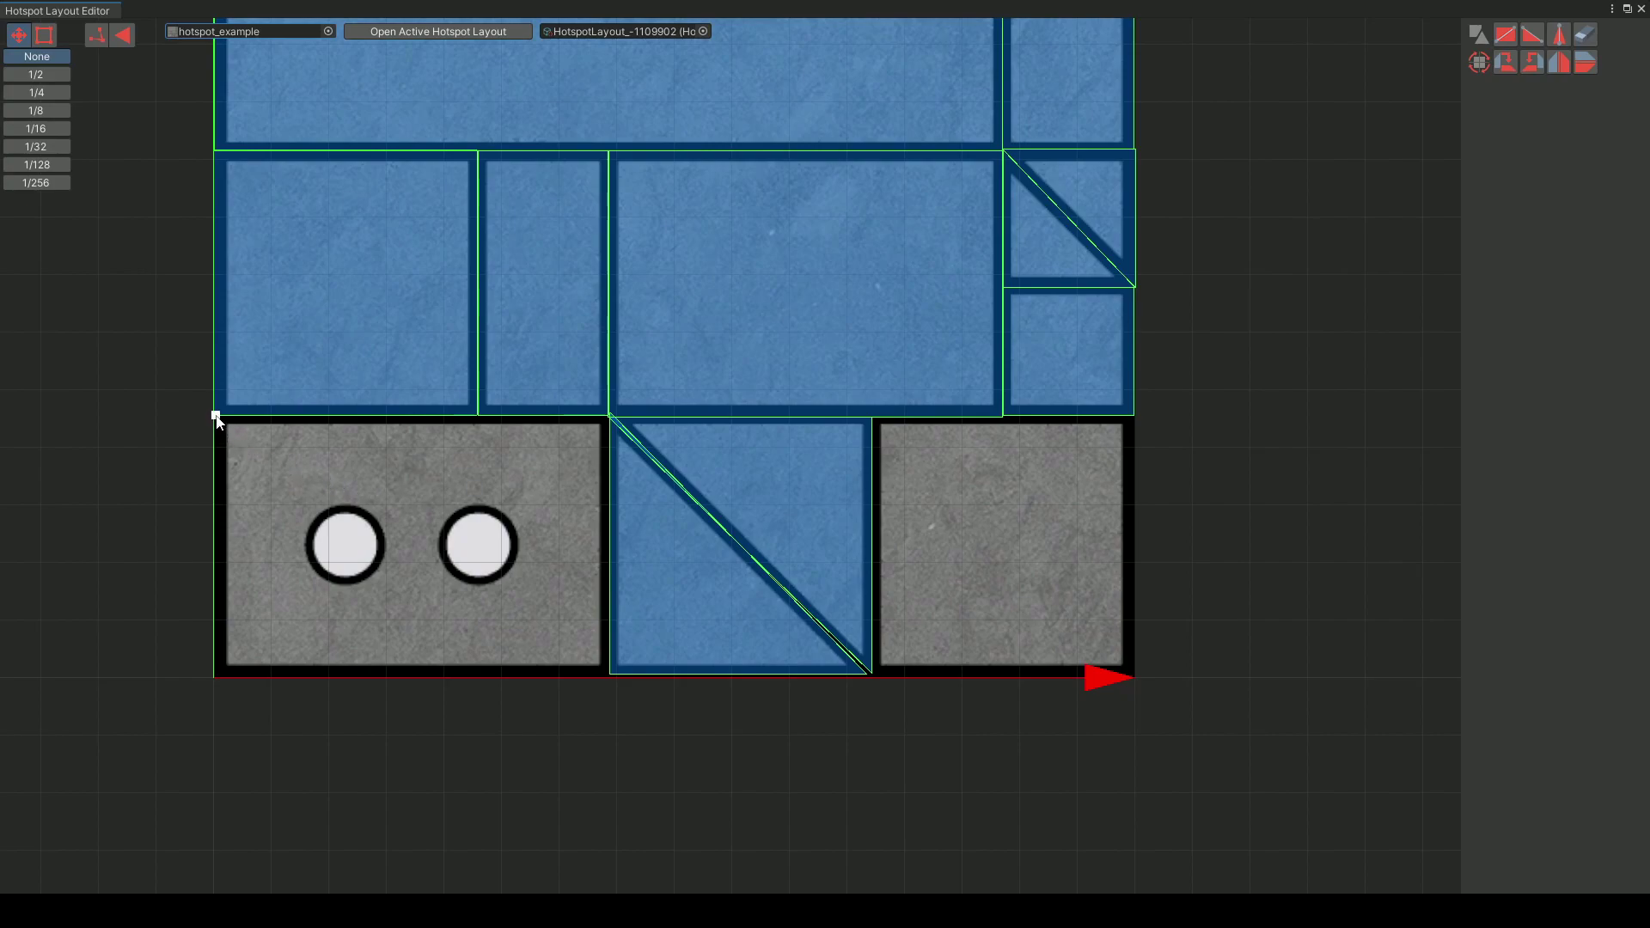
left_click_drag(214, 416, 610, 679)
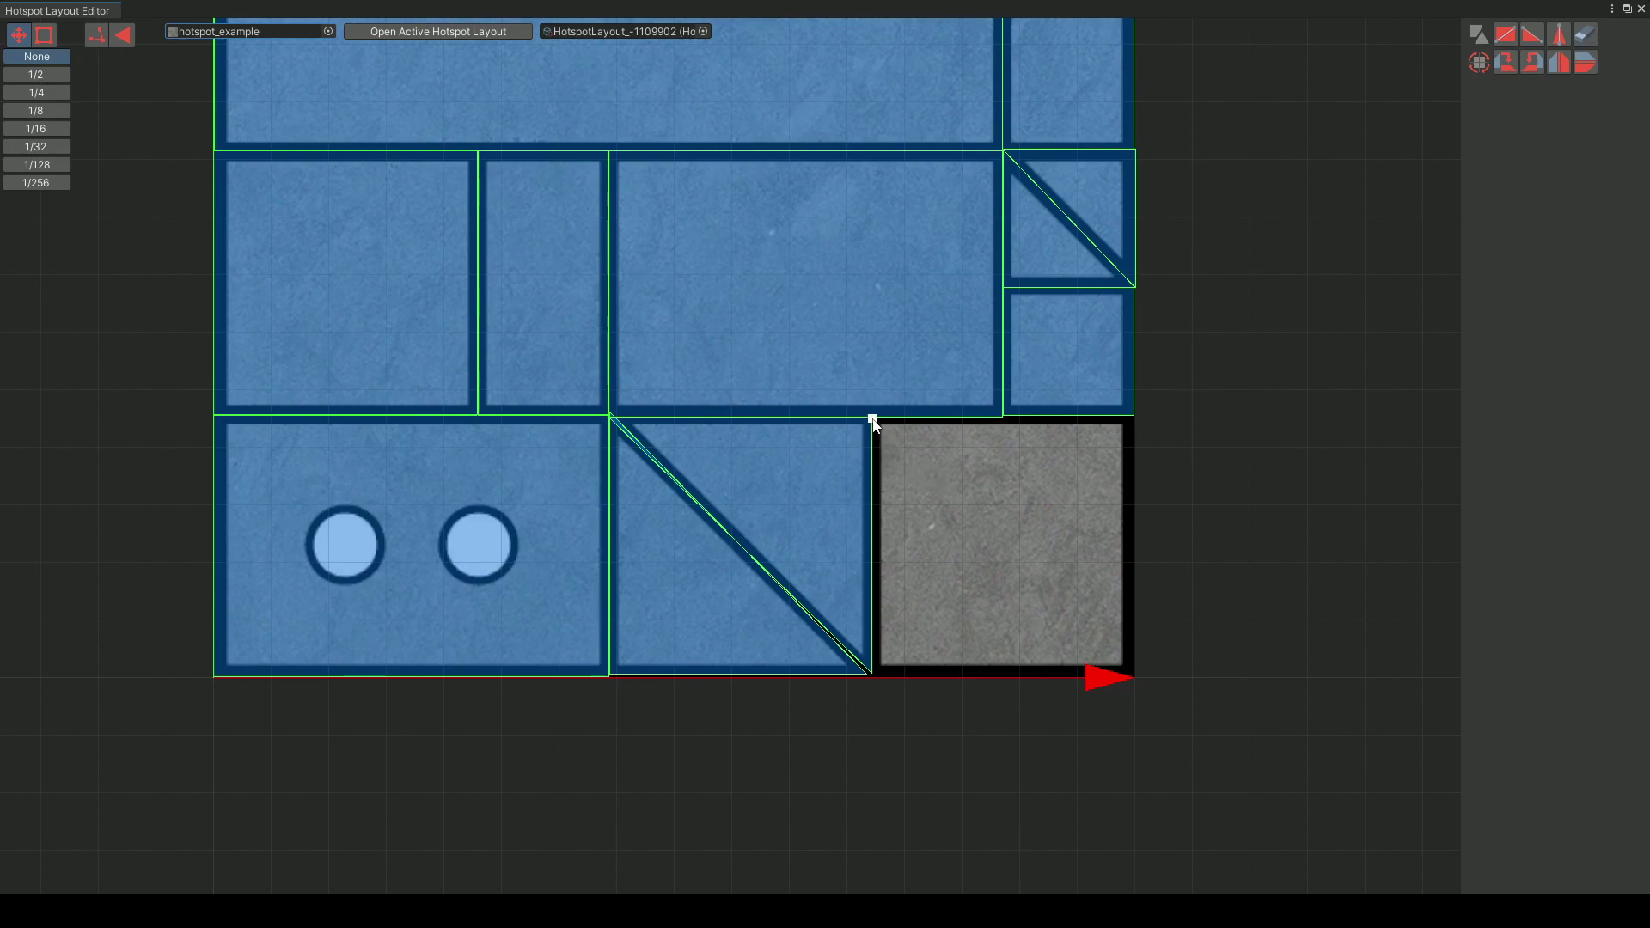
left_click_drag(872, 422, 1134, 679)
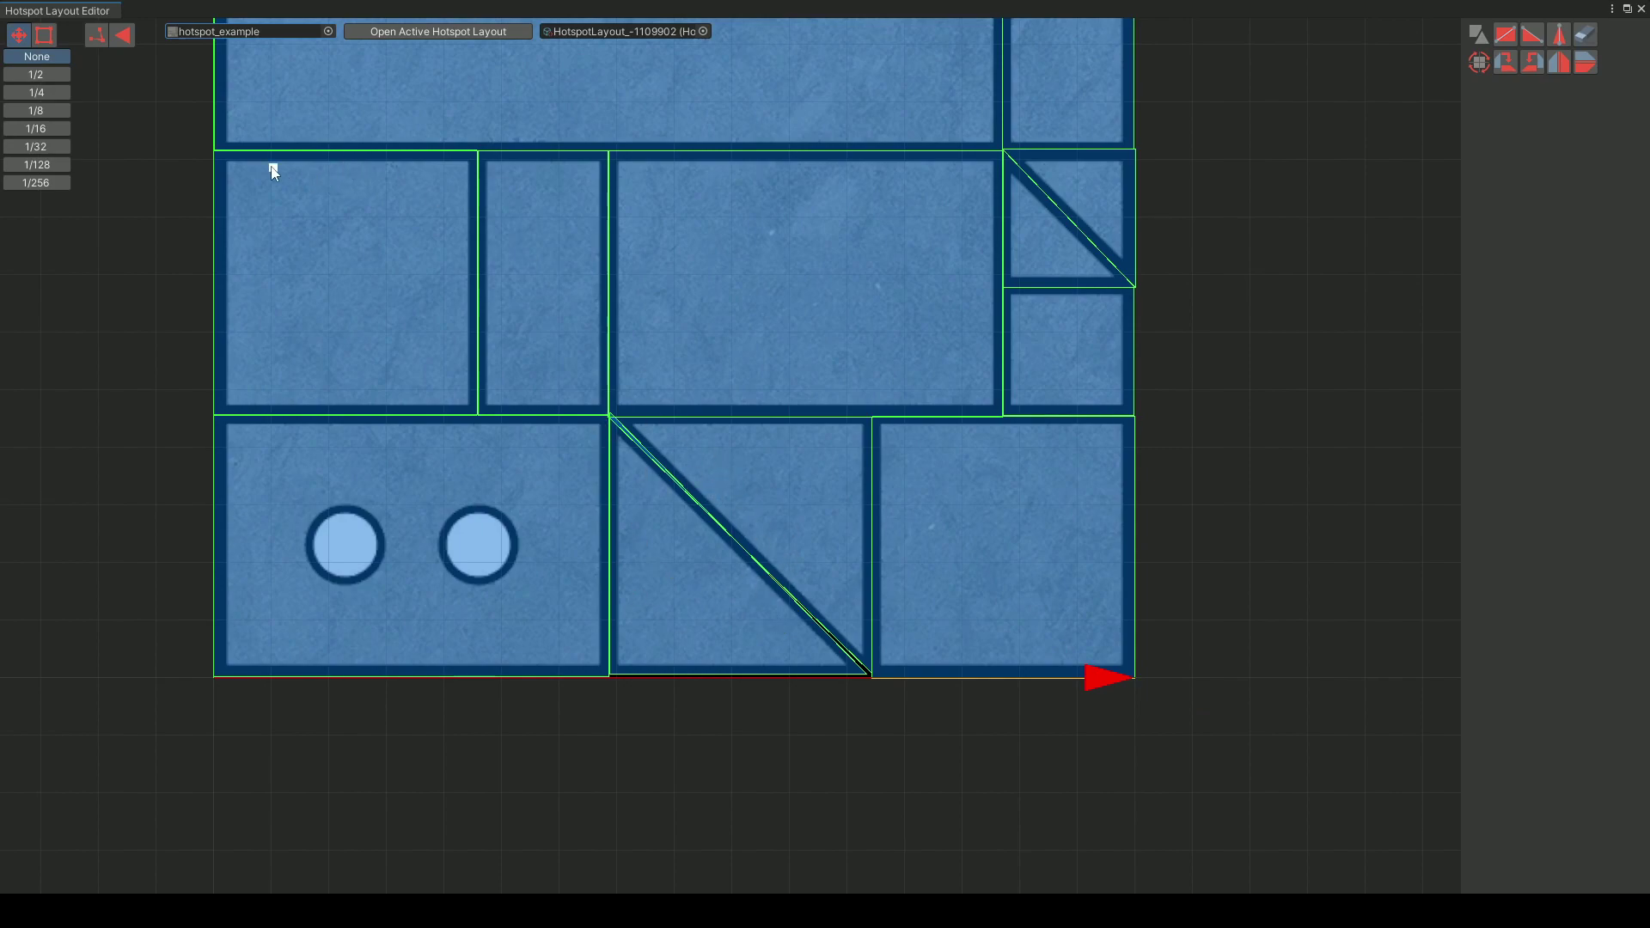
- Delete both triangular hotspots on the bottom row's split tile and redraw them to fit the tile's corners
left_click(703, 558)
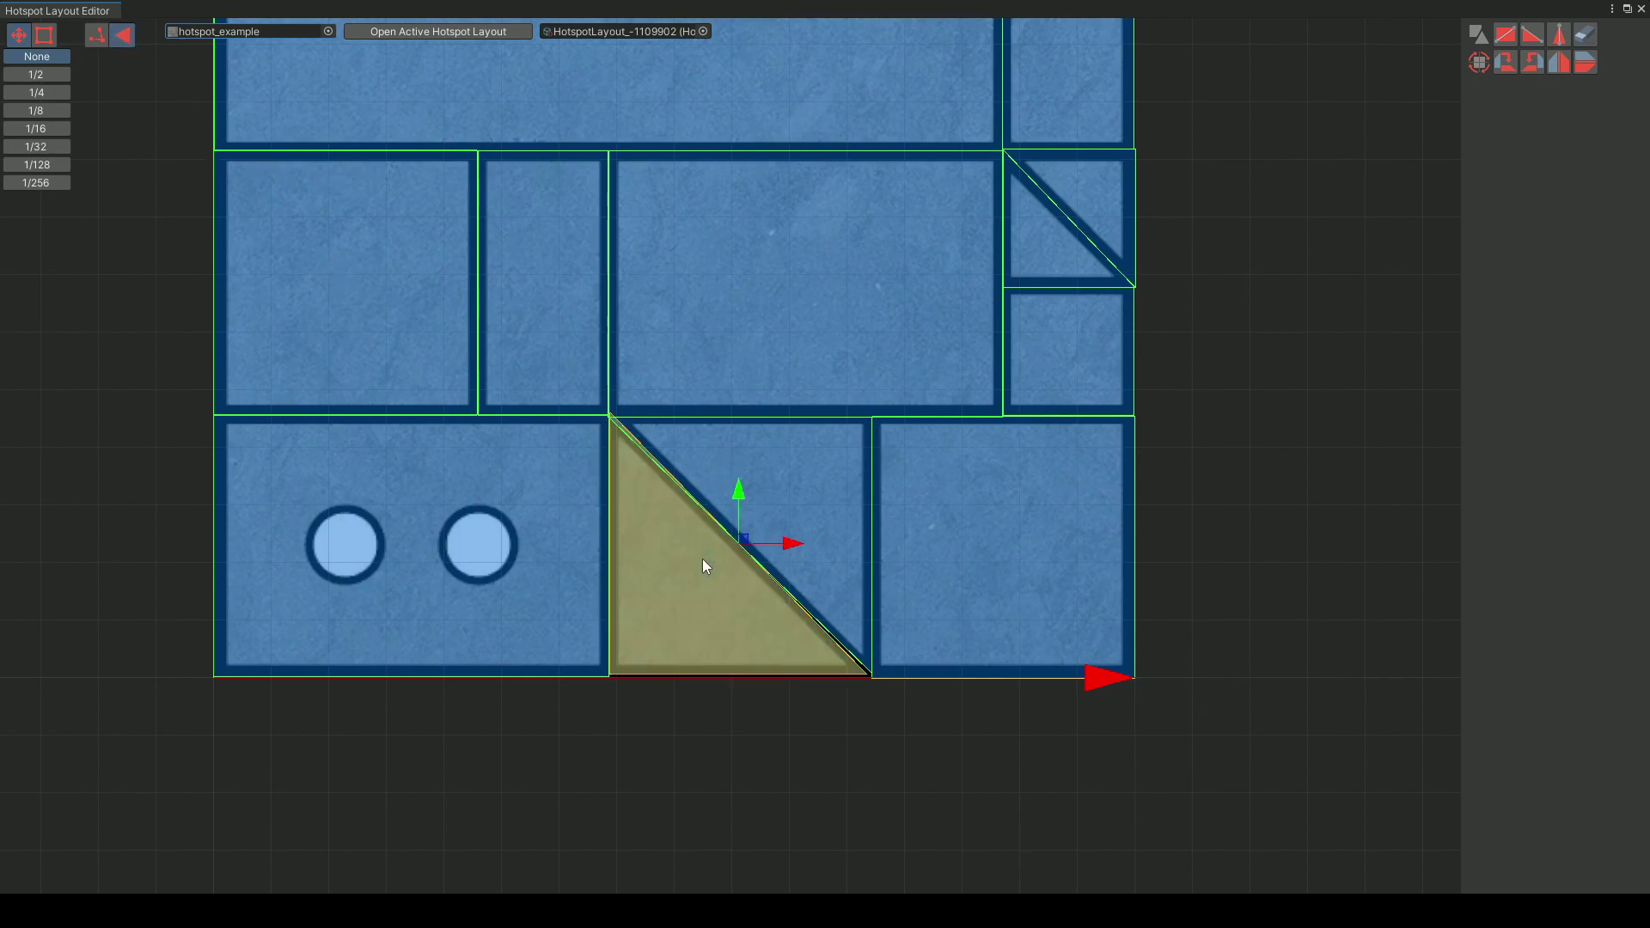
key("Delete")
left_click(748, 491)
key("Delete")
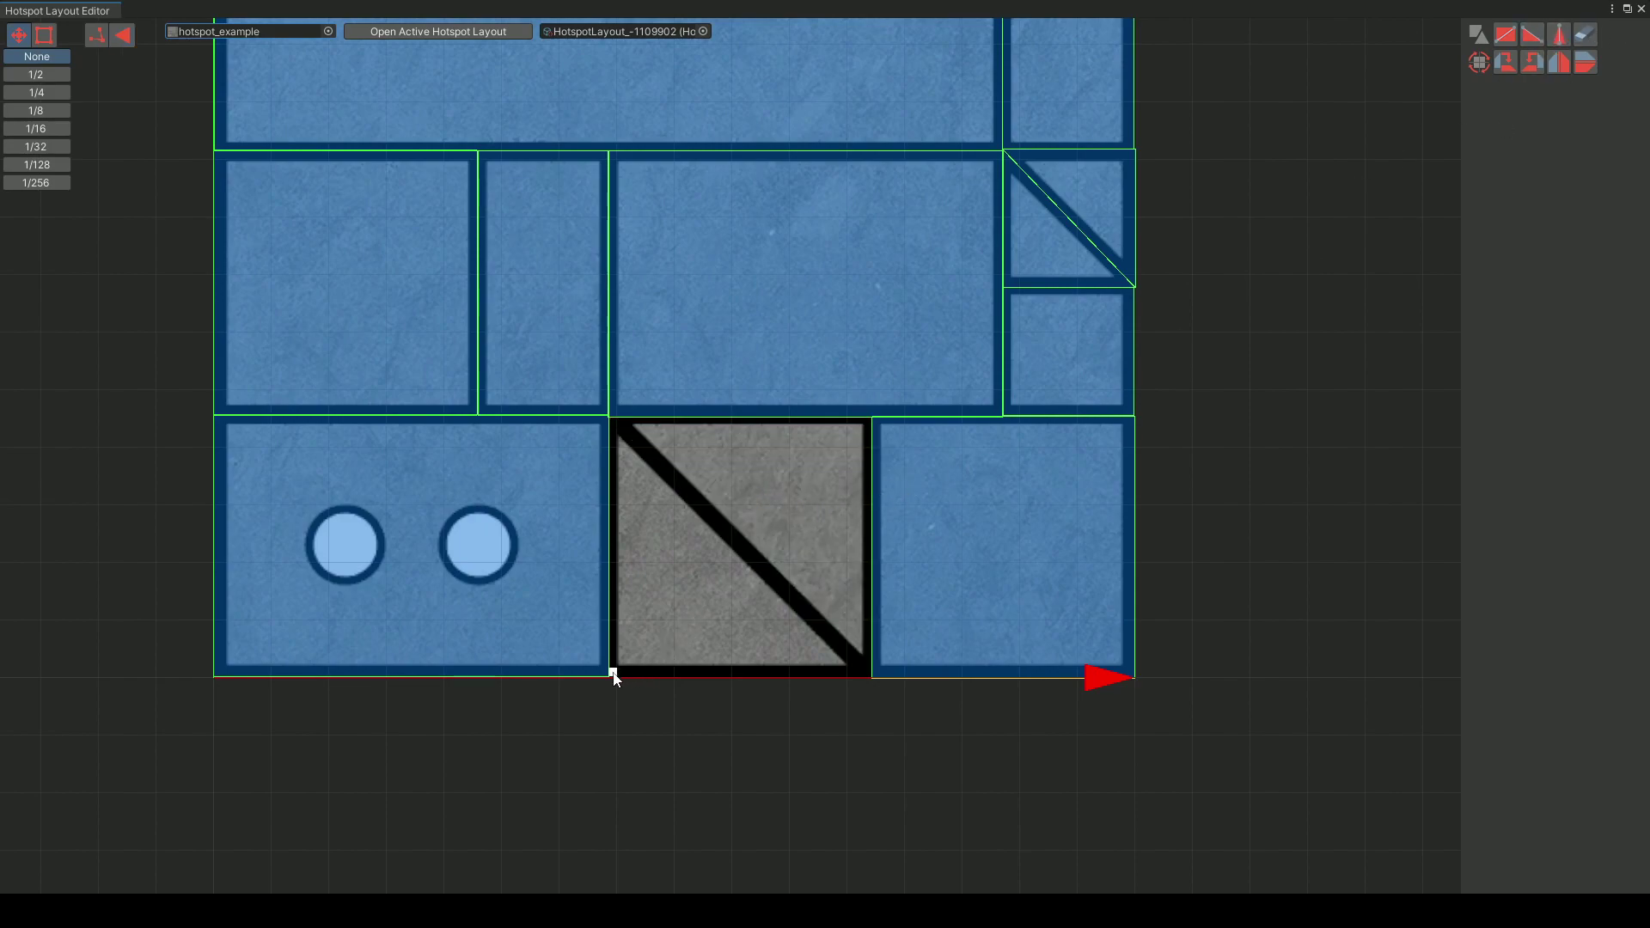
mouse_move(609, 677)
left_mouse_down()
mouse_move(872, 416)
mouse_move(763, 505)
mouse_move(609, 679)
left_mouse_up()
scroll(817, 490, "down", 5)
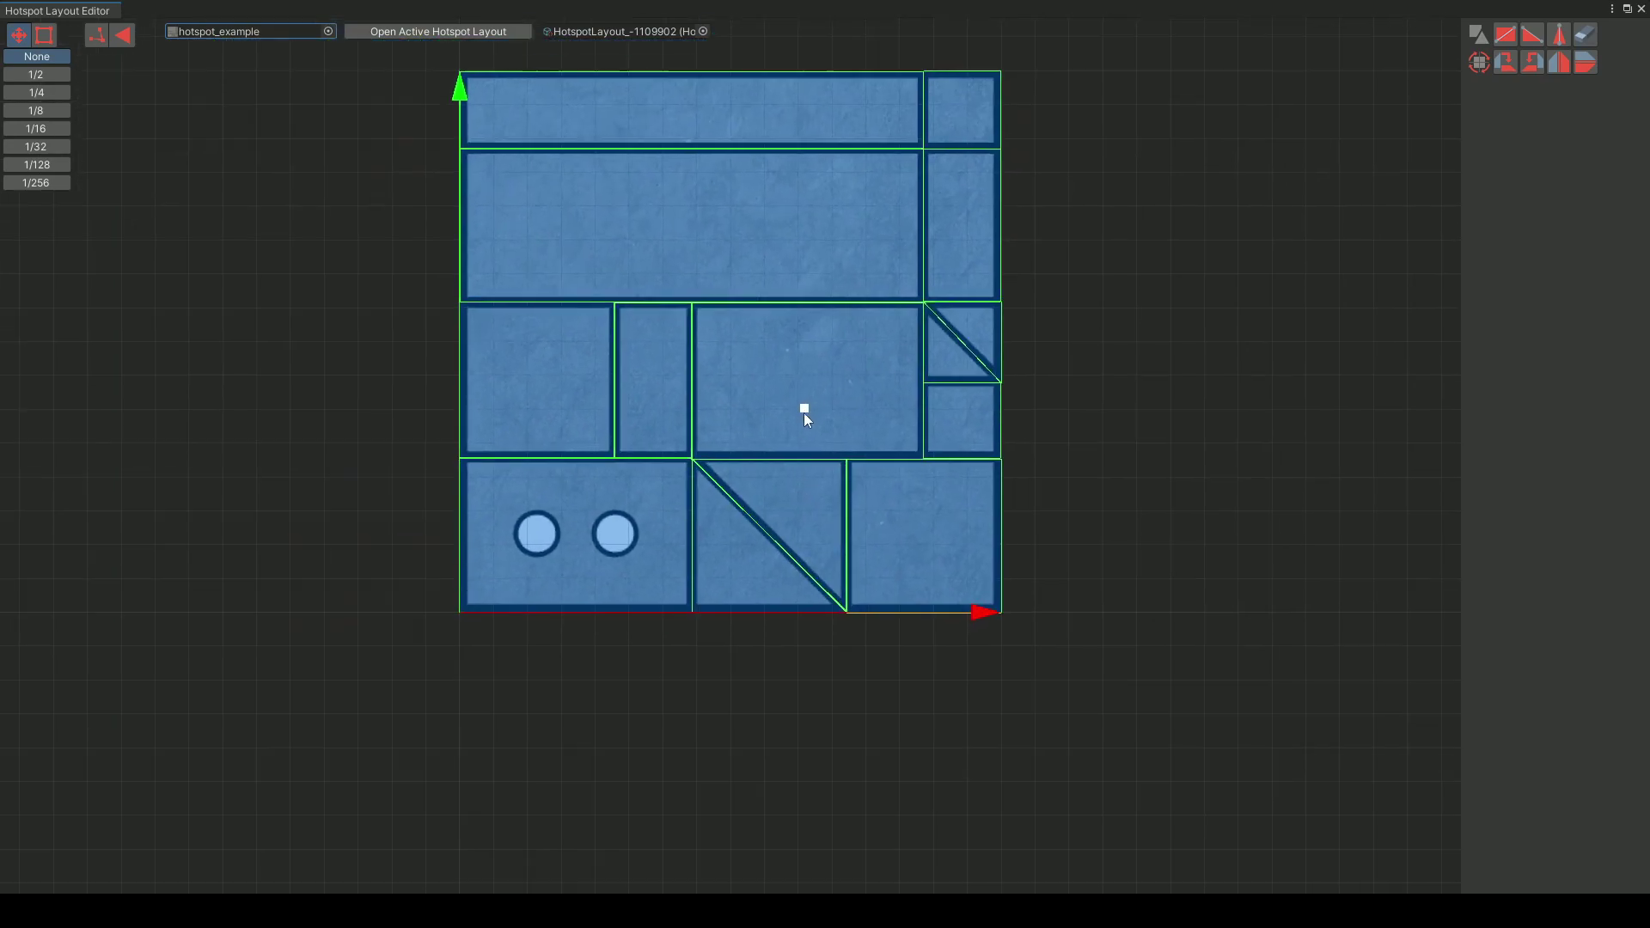
middle_click_drag(806, 403, 750, 559)
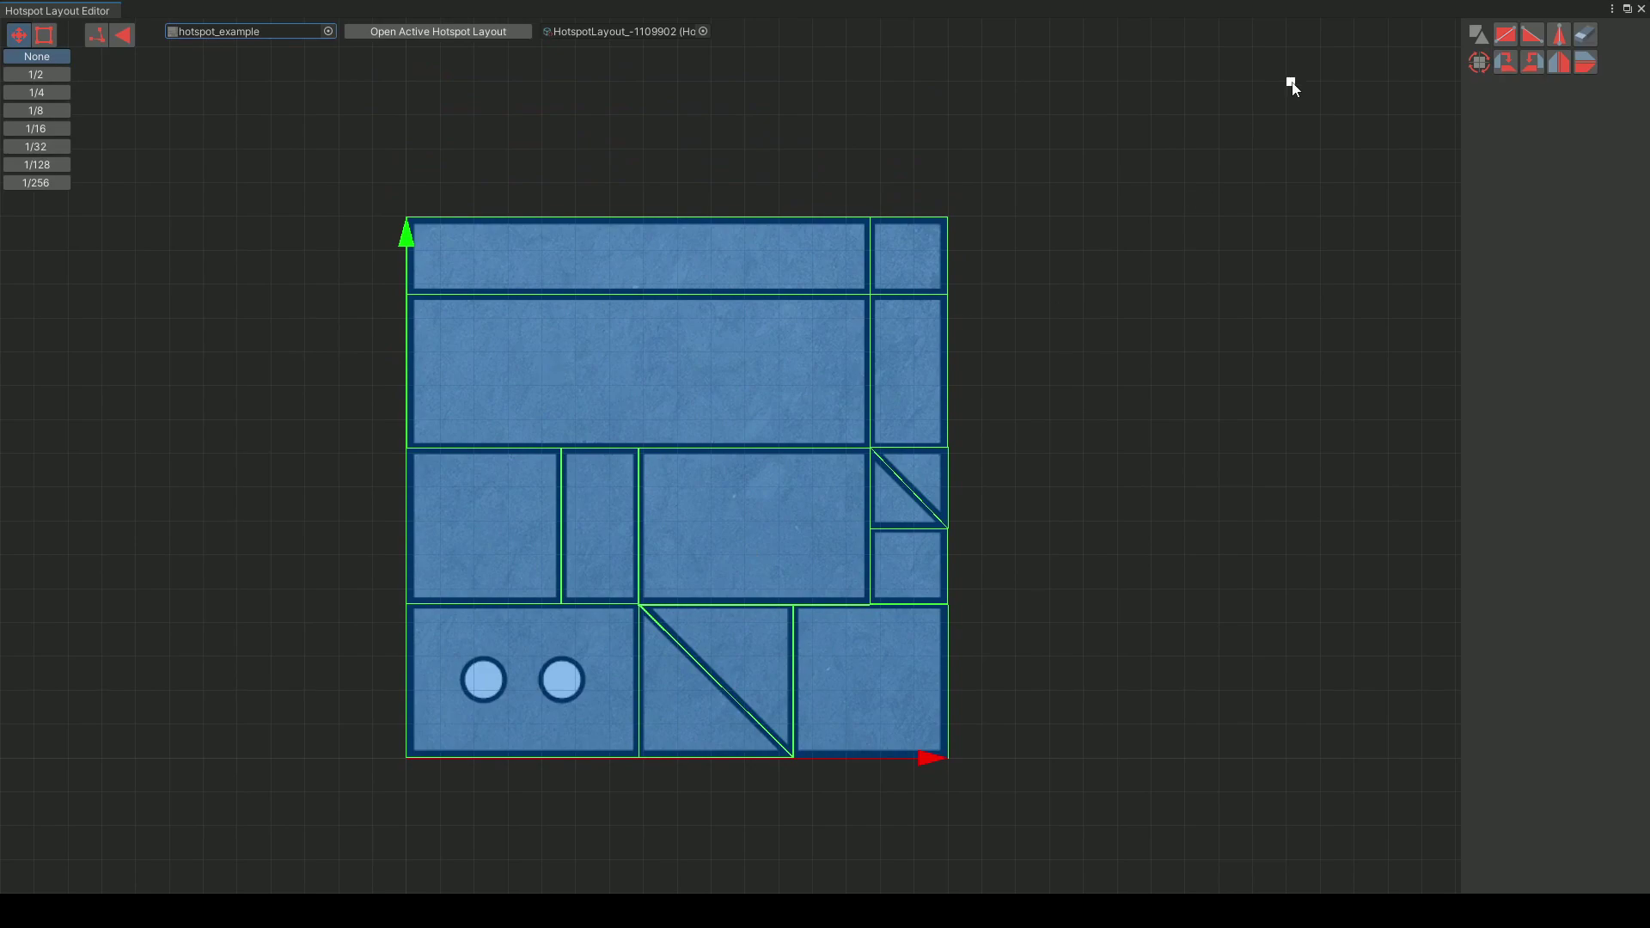
- Restore the Hotspot Layout Editor from full screen, shrink and reposition its window, and close it
double_click(1327, 5)
left_click_drag(1305, 19, 637, 89)
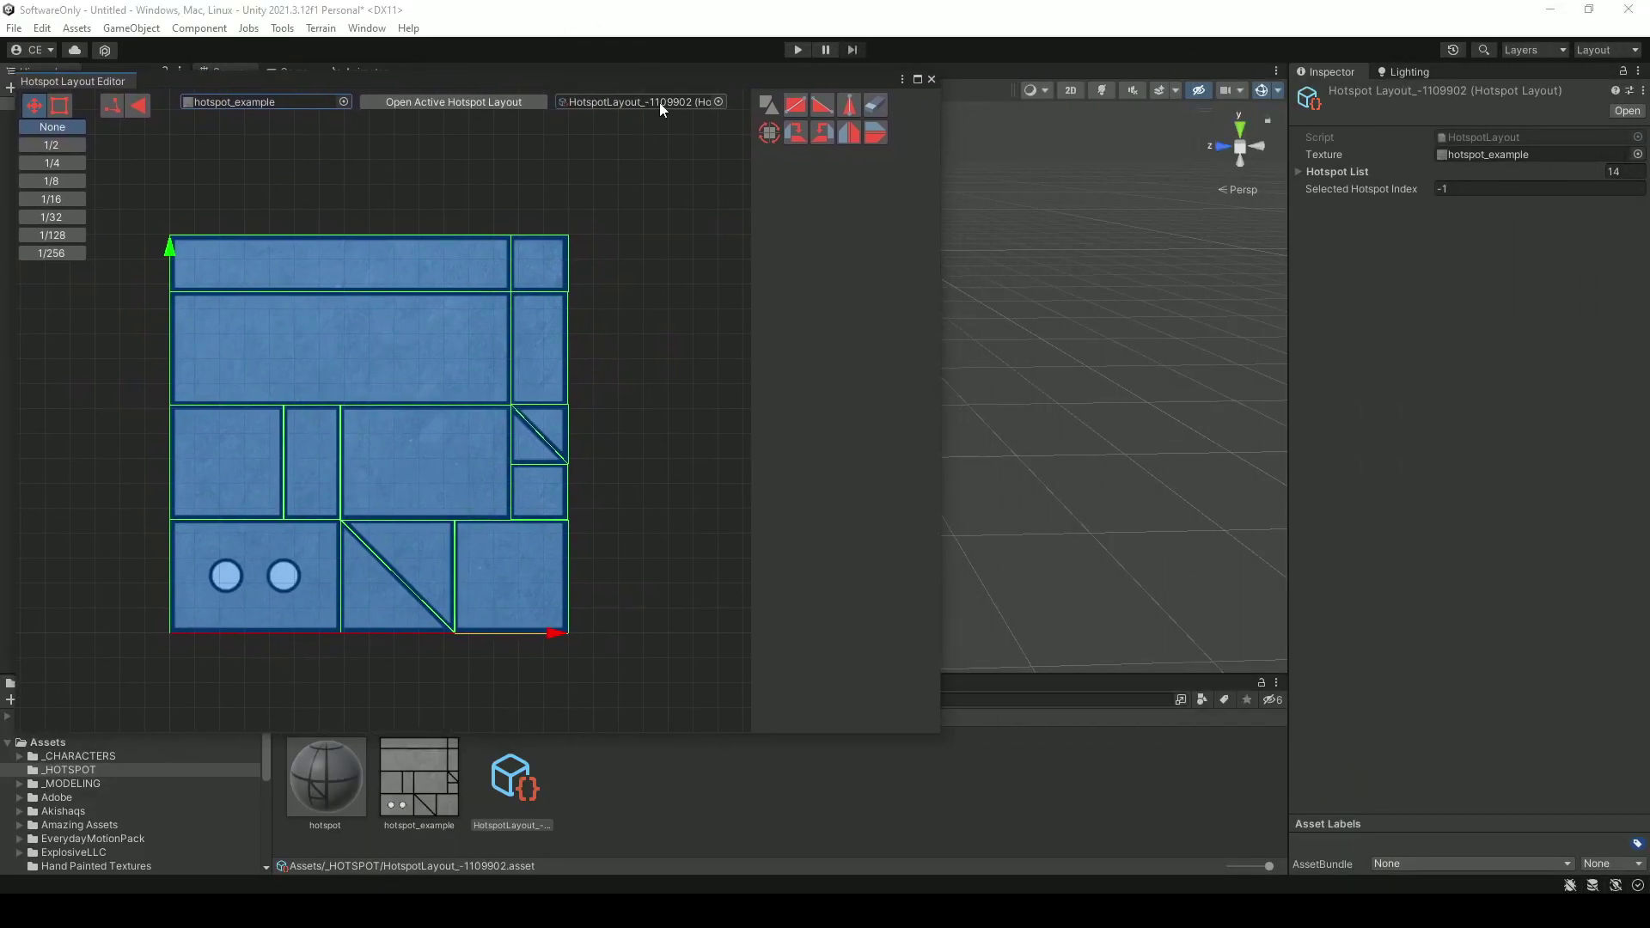
left_click_drag(942, 180, 601, 183)
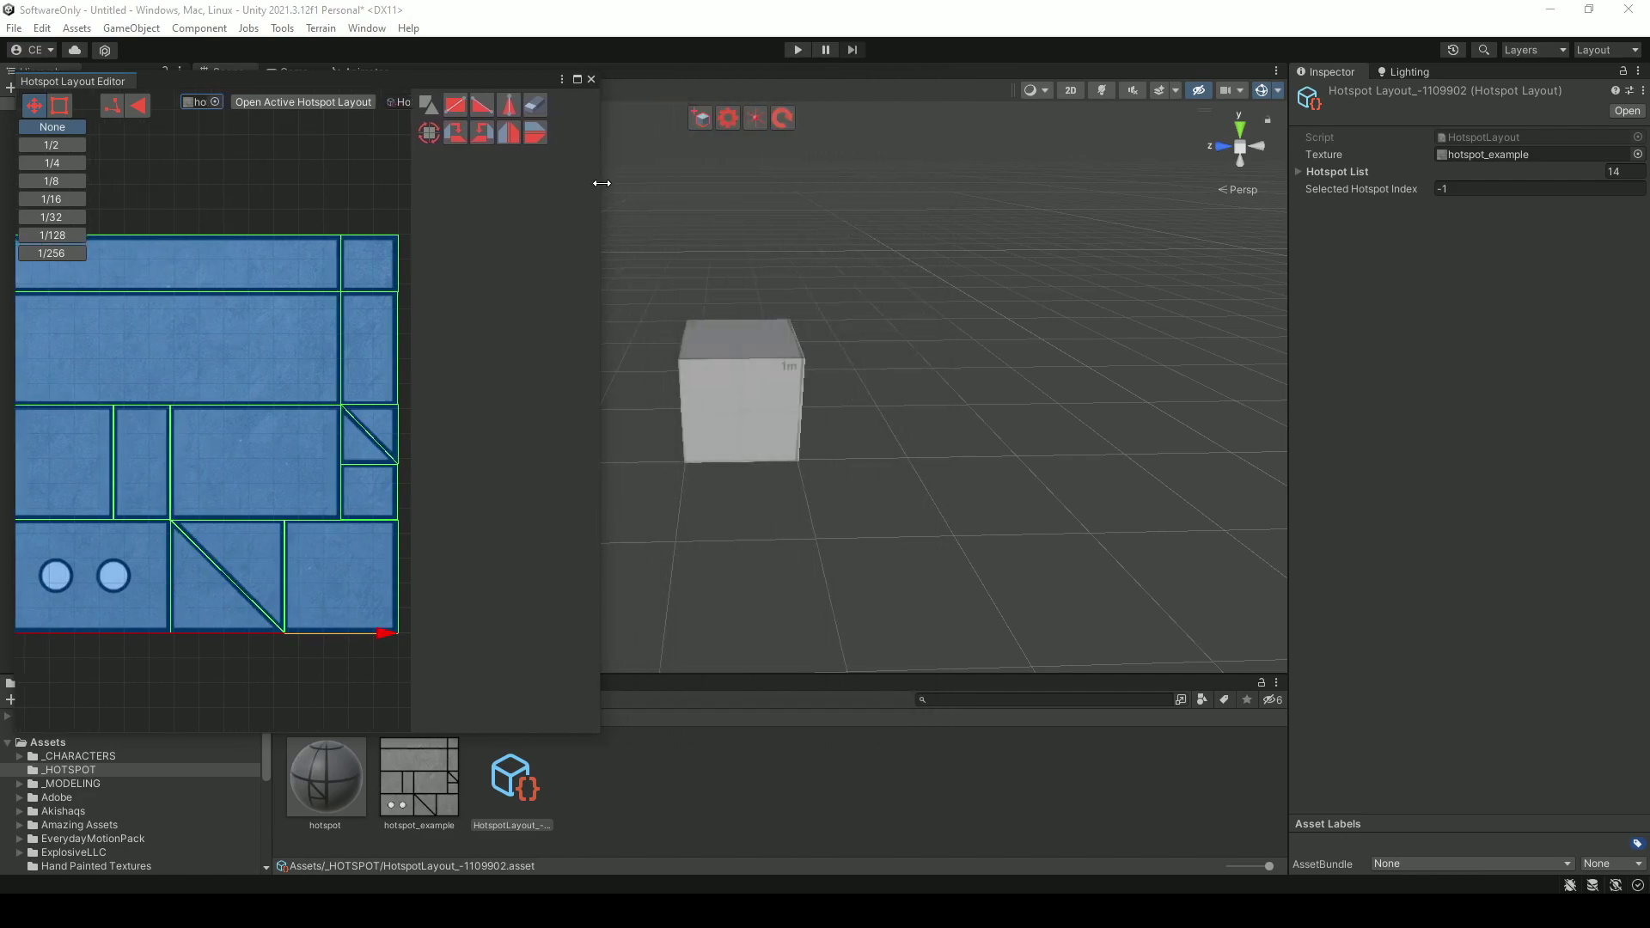
left_click_drag(517, 80, 706, 162)
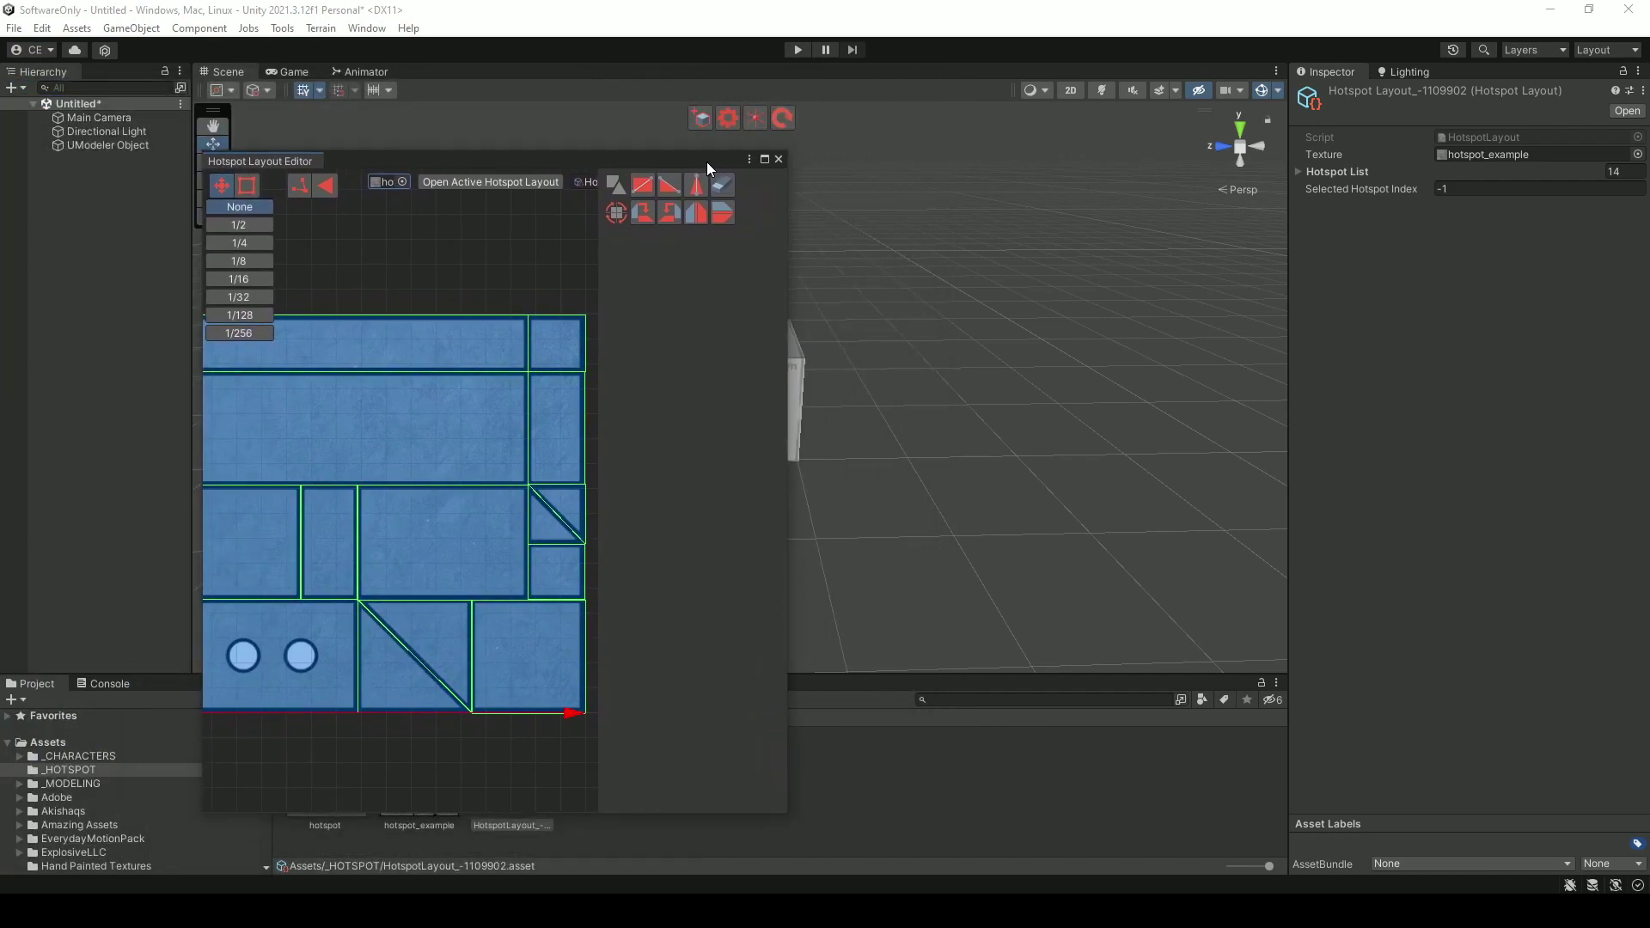
left_click(779, 159)
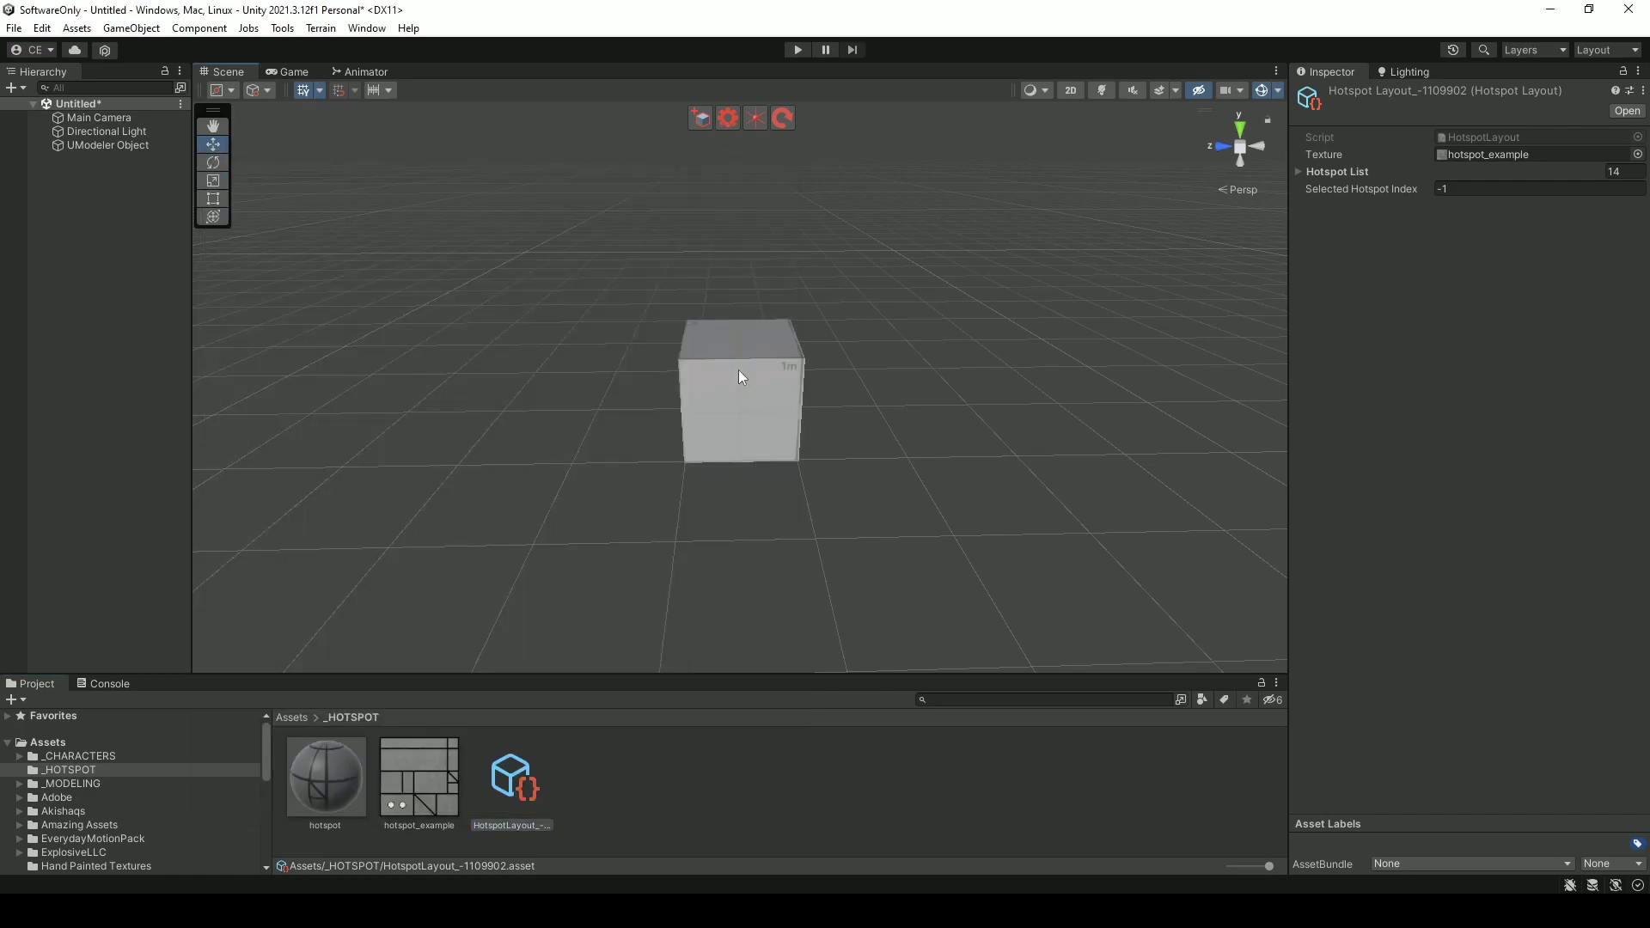
- Select all faces of the box in the scene and apply the hotspot material to it
left_click(740, 369)
left_click_drag(661, 312, 909, 519)
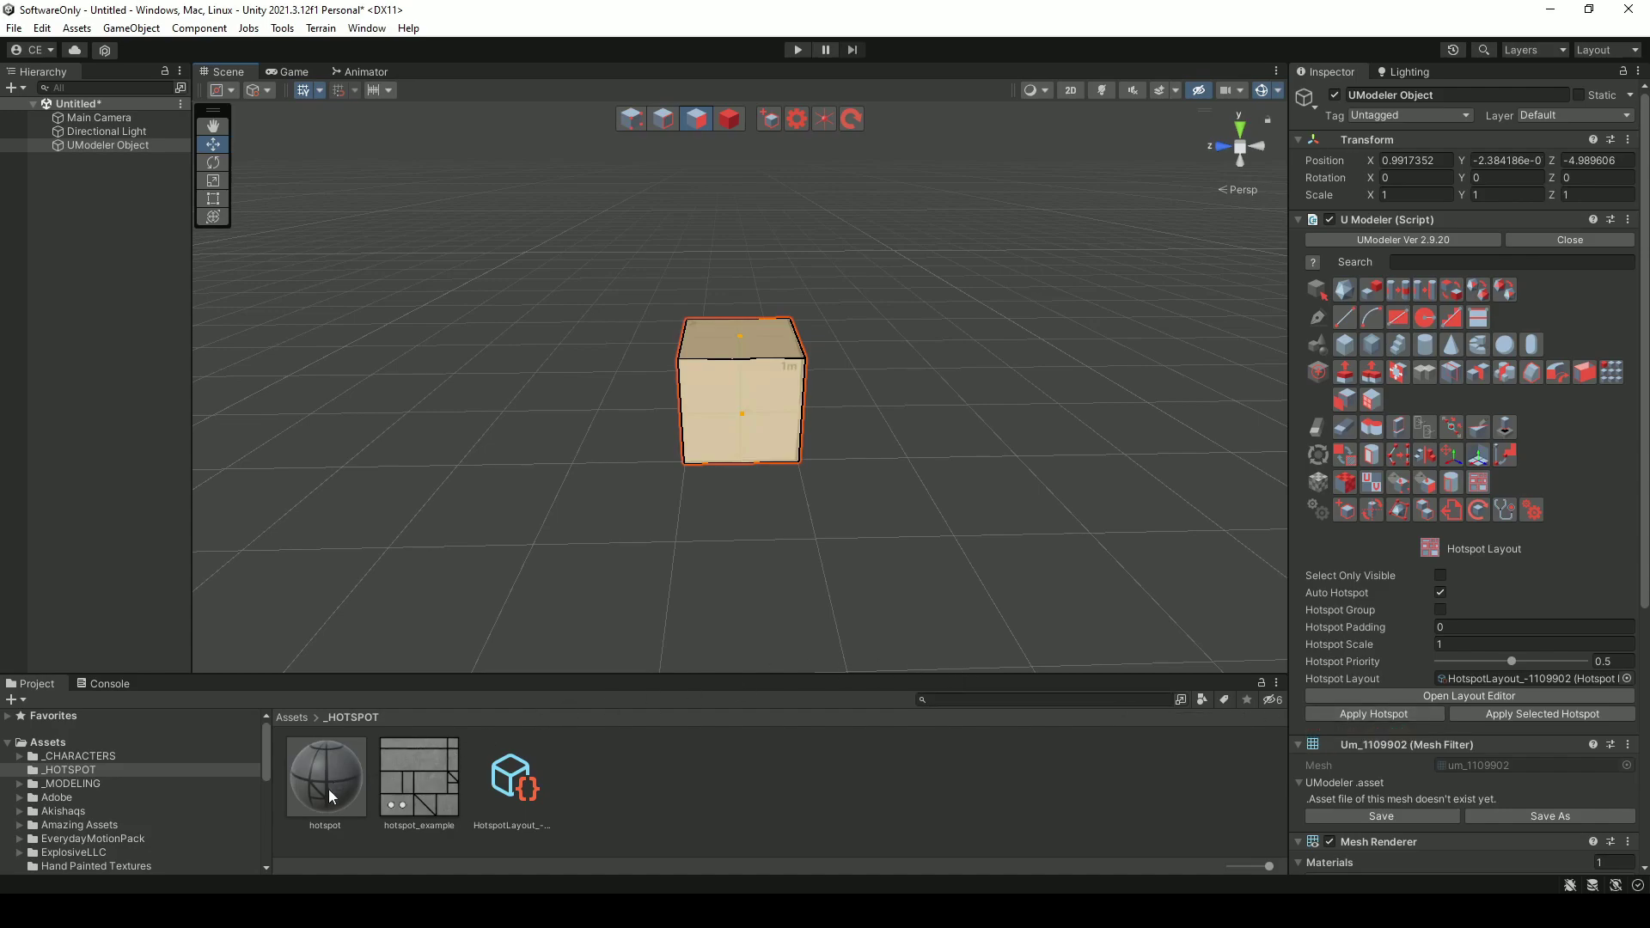
left_click_drag(316, 790, 725, 430)
scroll(729, 414, "up", 3)
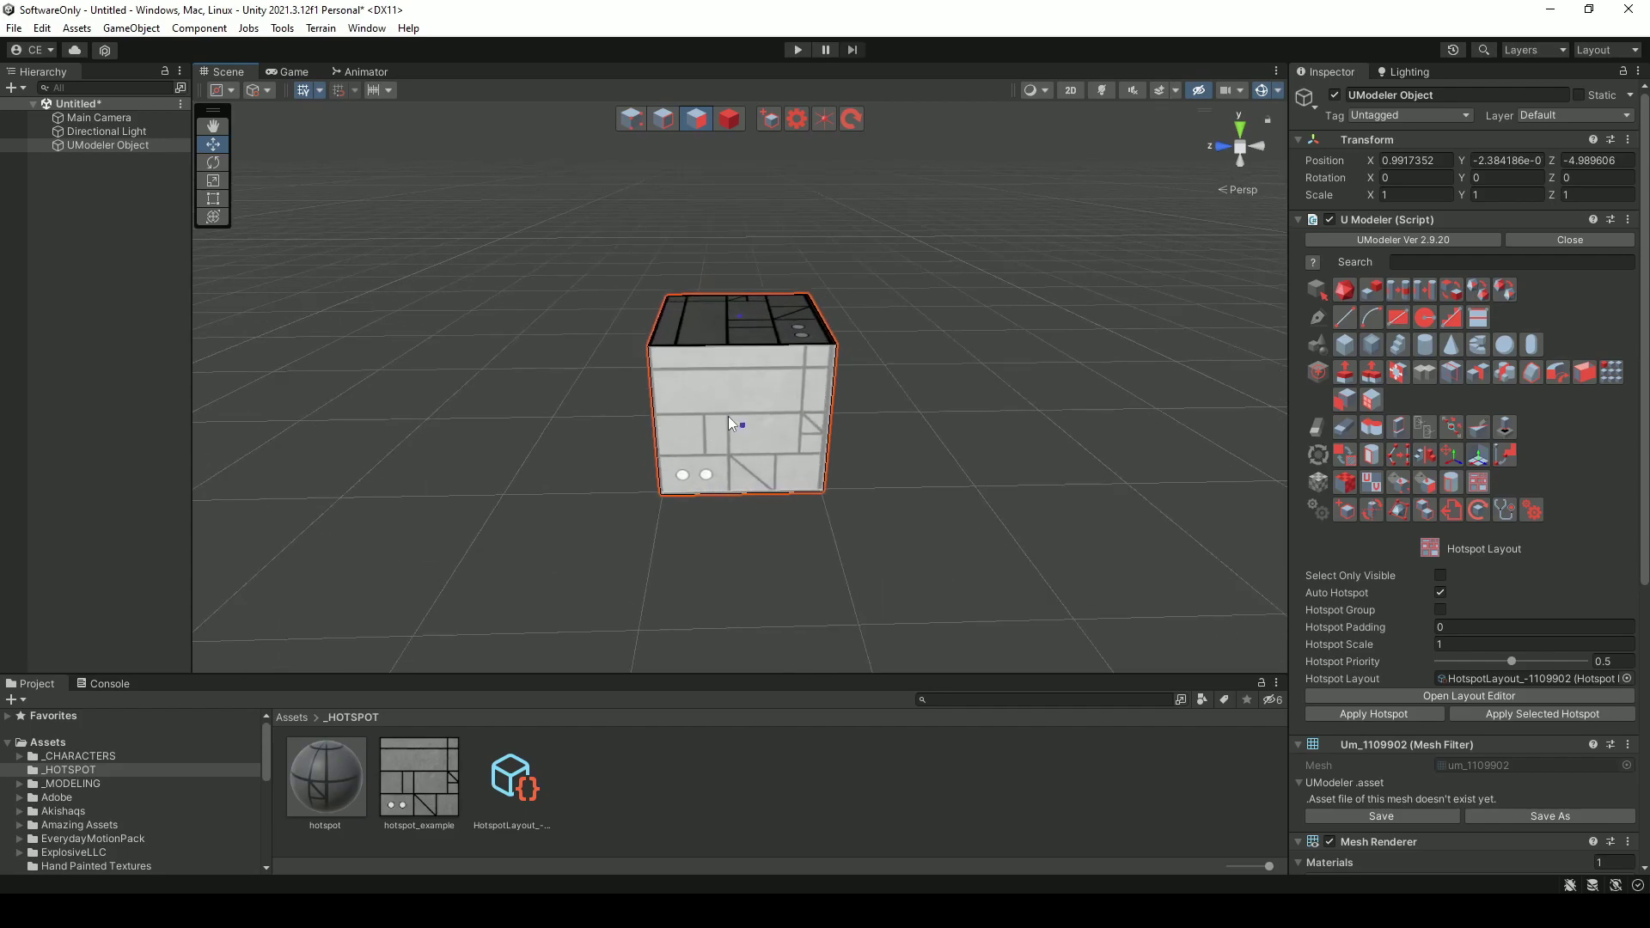
- Activate polygon selection, select a side face of the textured box, and undo the last change
left_click_drag(538, 376, 522, 598, "alt")
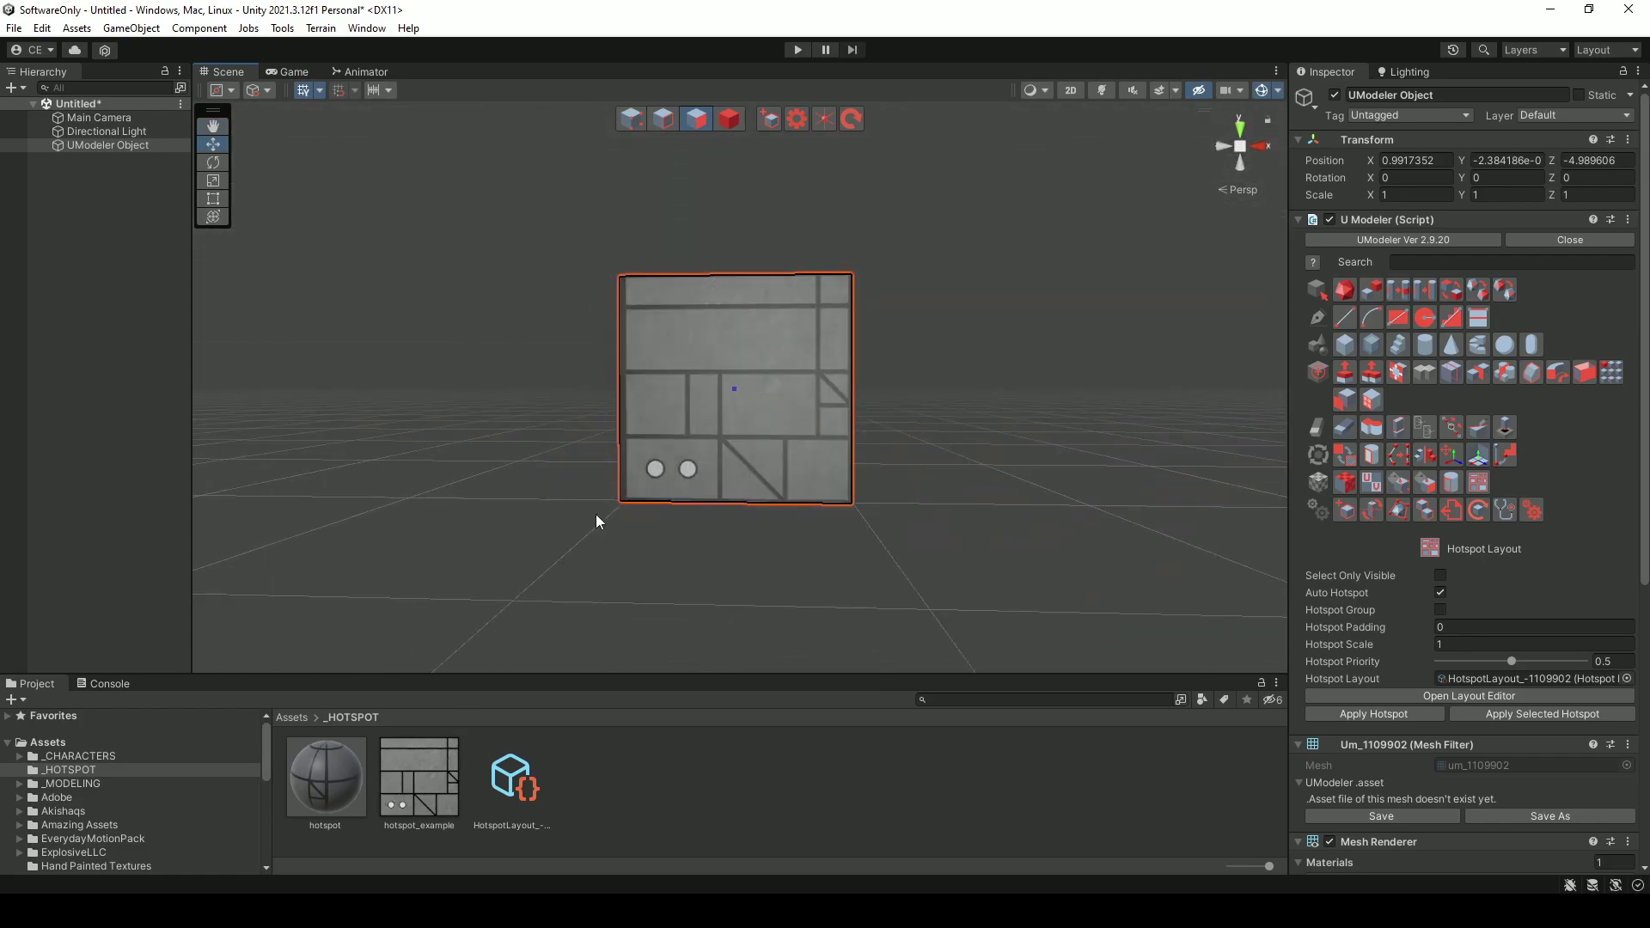
left_click_drag(746, 375, 705, 405, "alt")
left_click(698, 121)
left_click(740, 404)
key("ctrl+z")
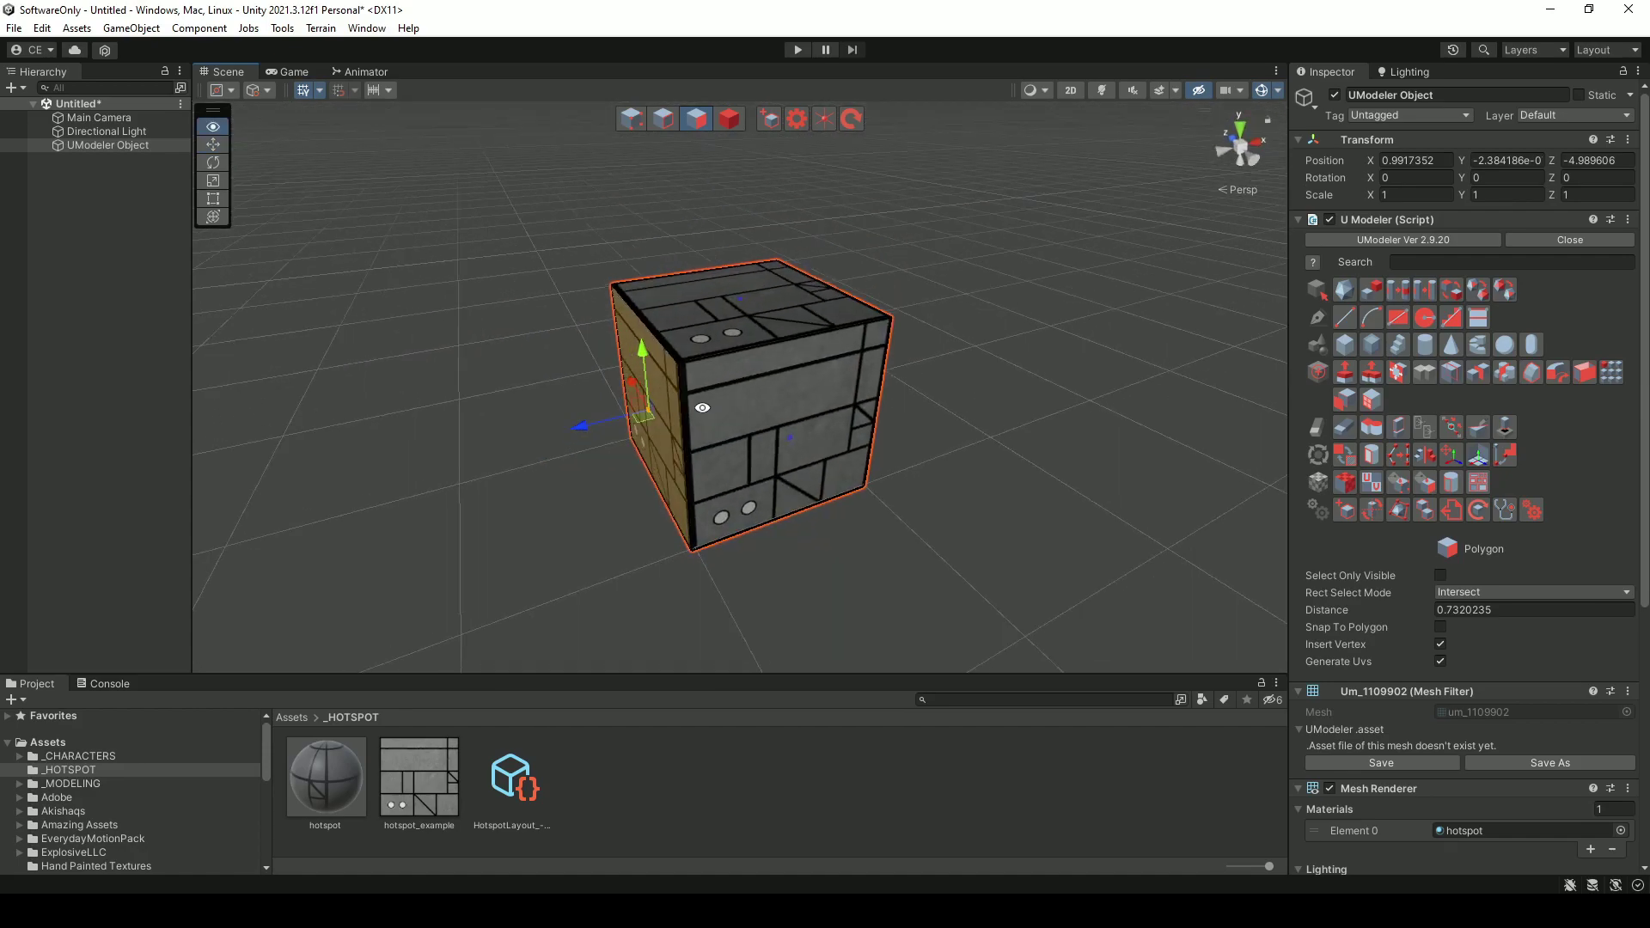
- Select all faces of the box and apply the hotspot layout to them
left_click_drag(528, 222, 1024, 642)
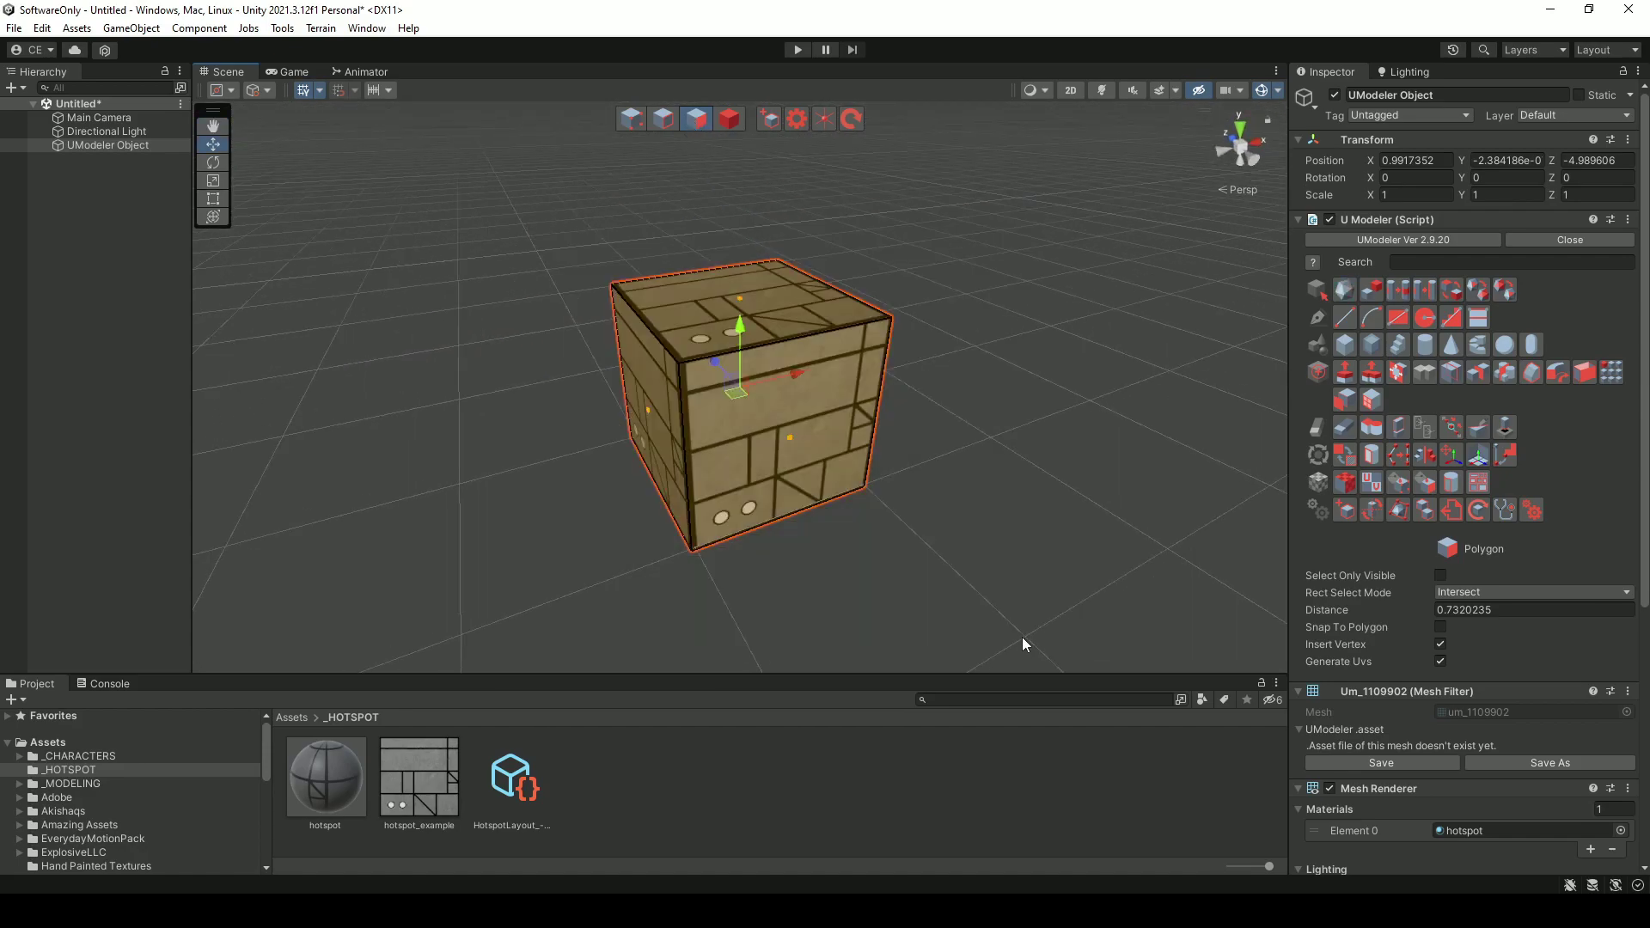
left_click(1474, 483)
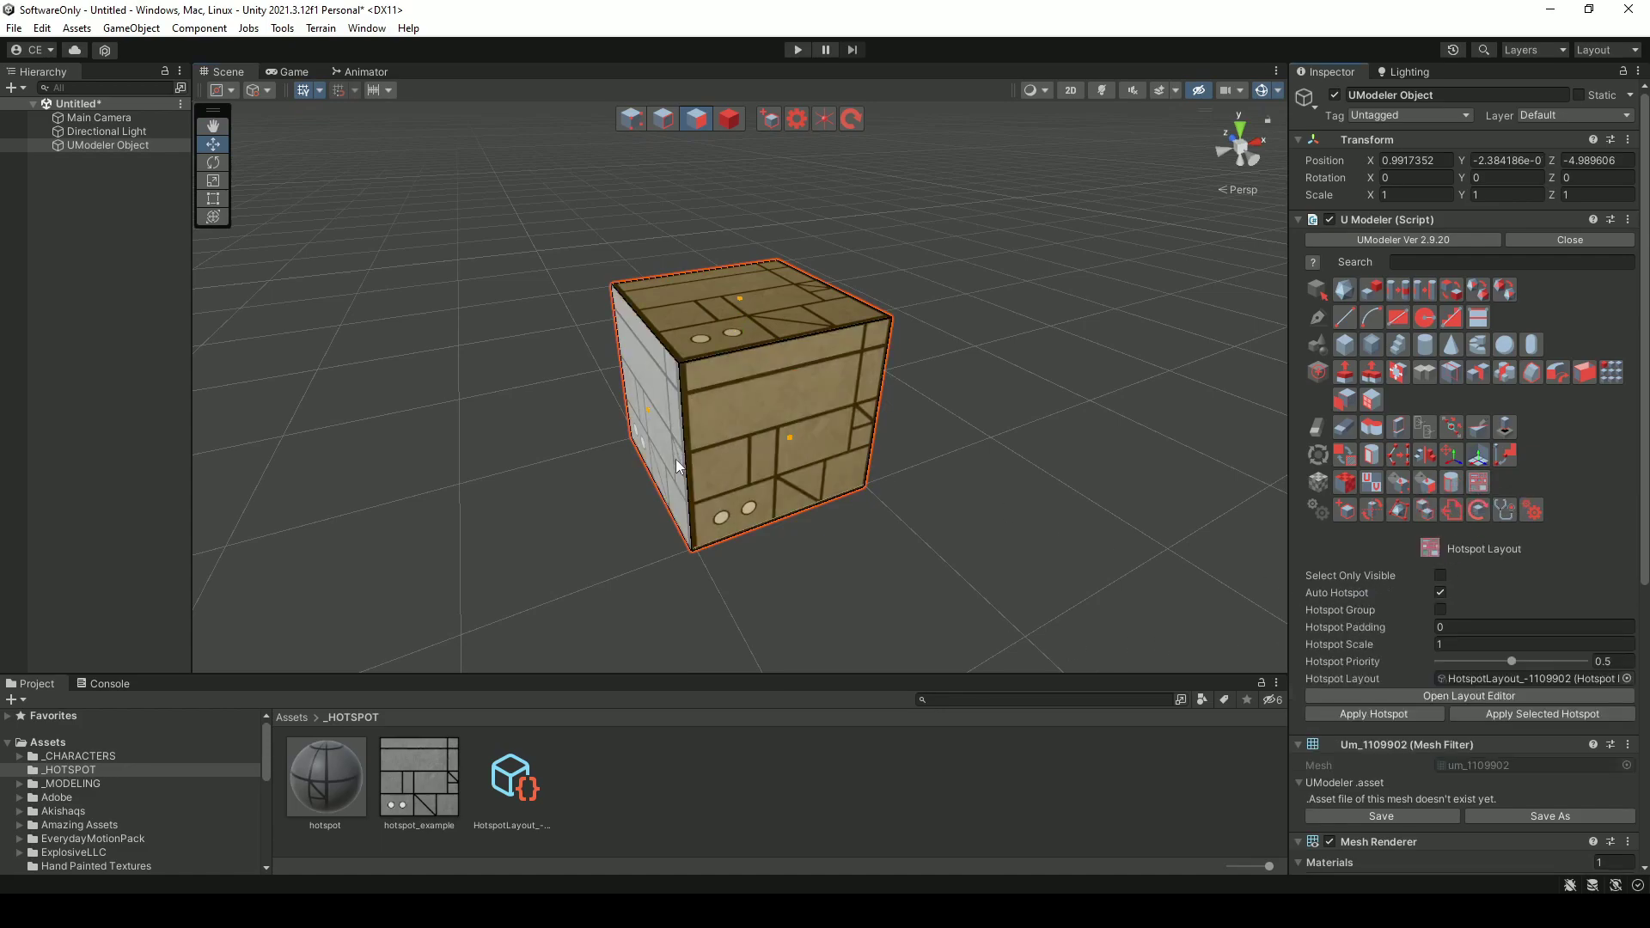
left_click(1383, 715)
left_click_drag(634, 442, 723, 504, "alt")
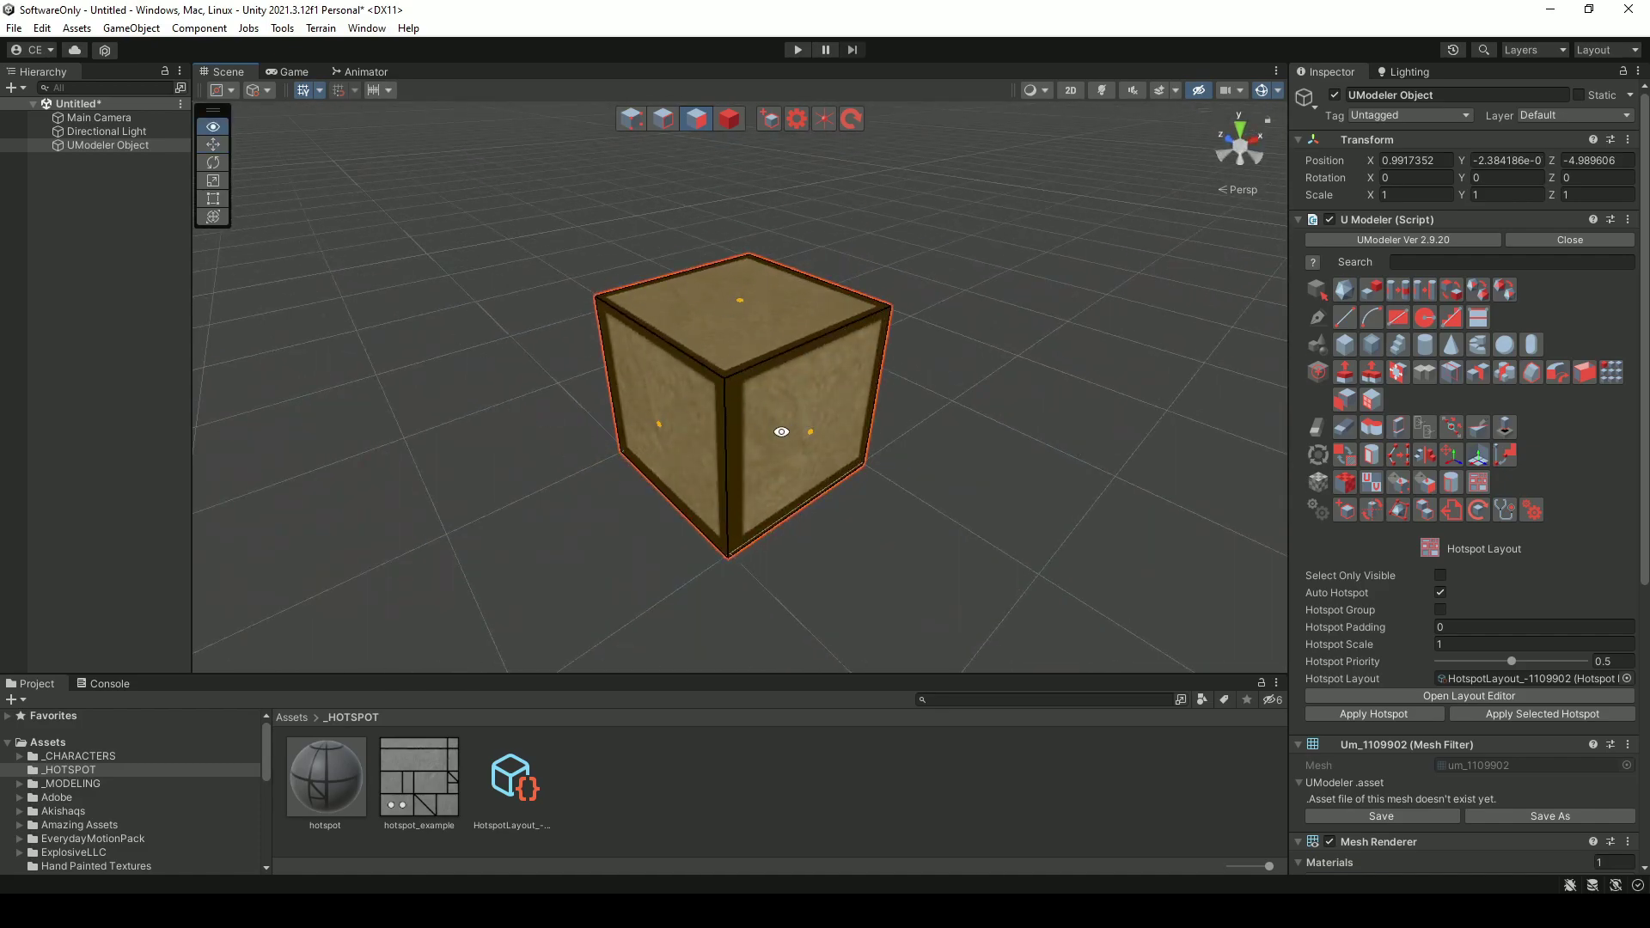
- Clear the selection, pick one side face of the box as a polygon and move it about 0.18 along its normal
scroll(786, 427, "down", 2, "alt")
key("Escape")
left_click(679, 429)
left_click(696, 119)
left_click_drag(627, 461, 600, 492)
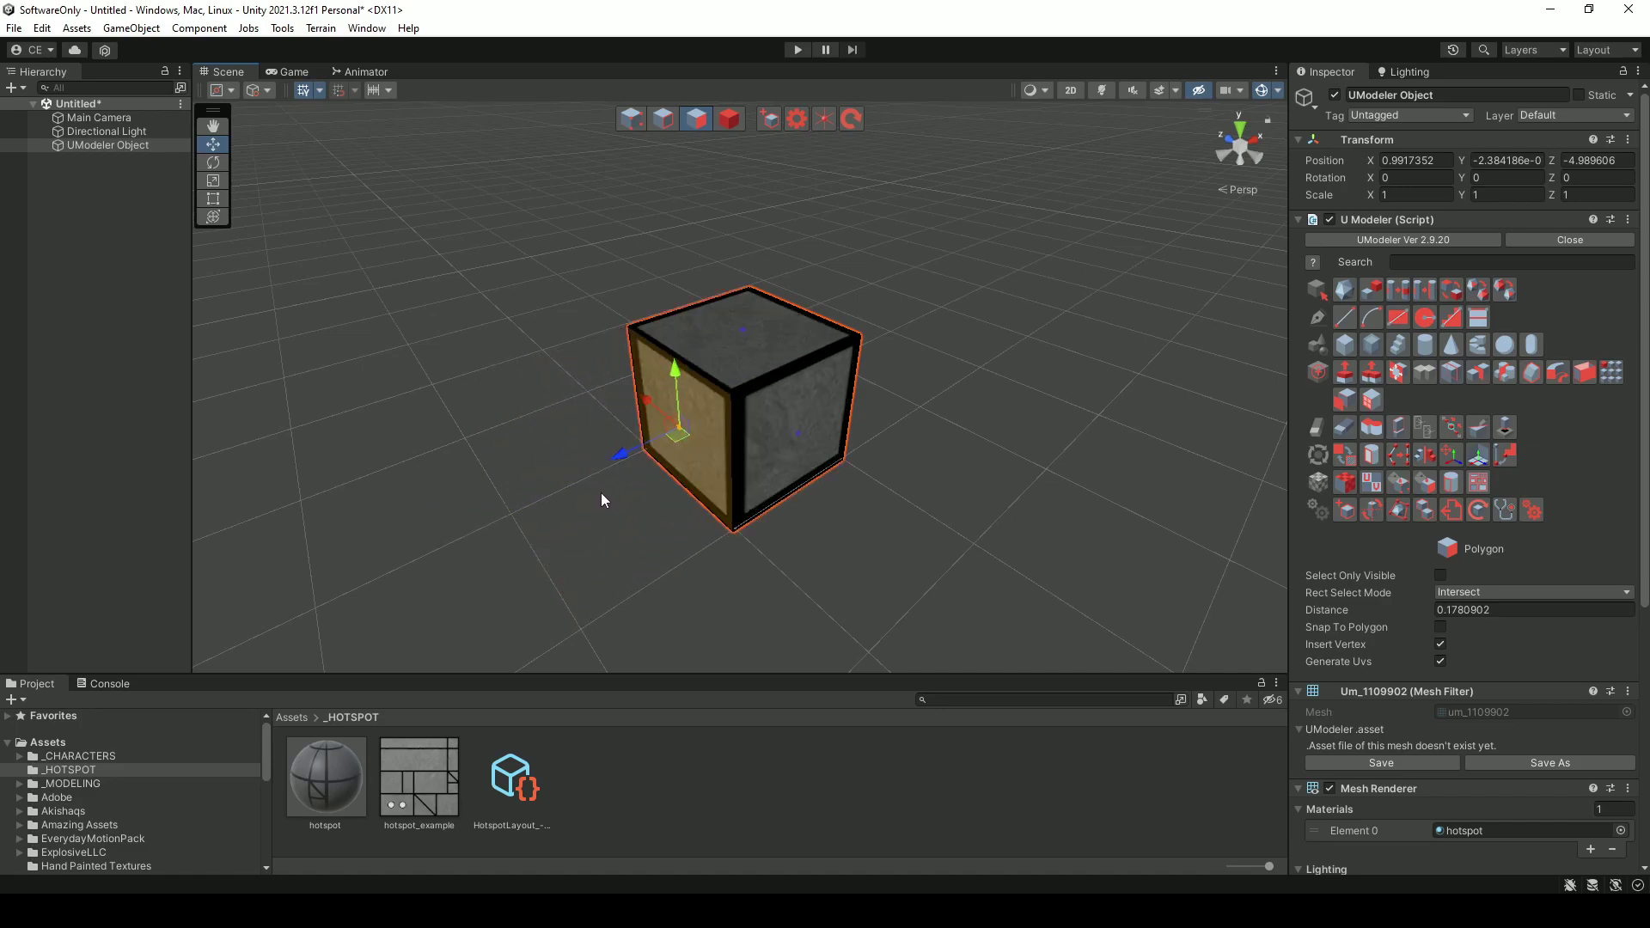
- Open the UV Editor, dock it beside the Hierarchy and widen it to show the whole texture
left_click(1369, 482)
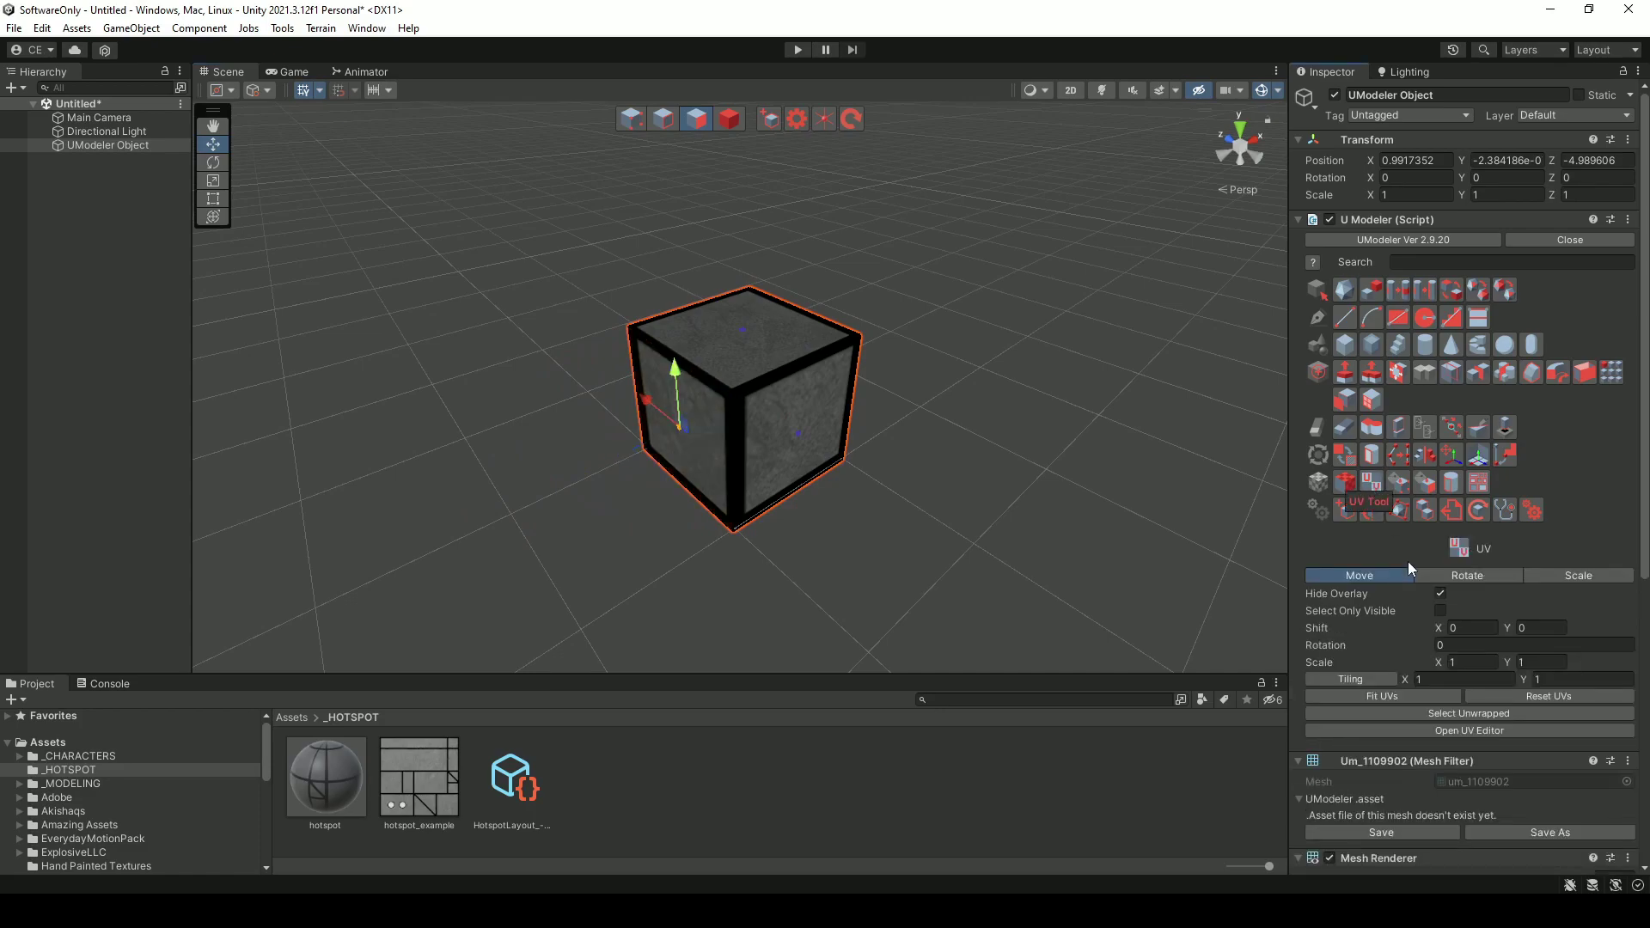
left_click(1458, 731)
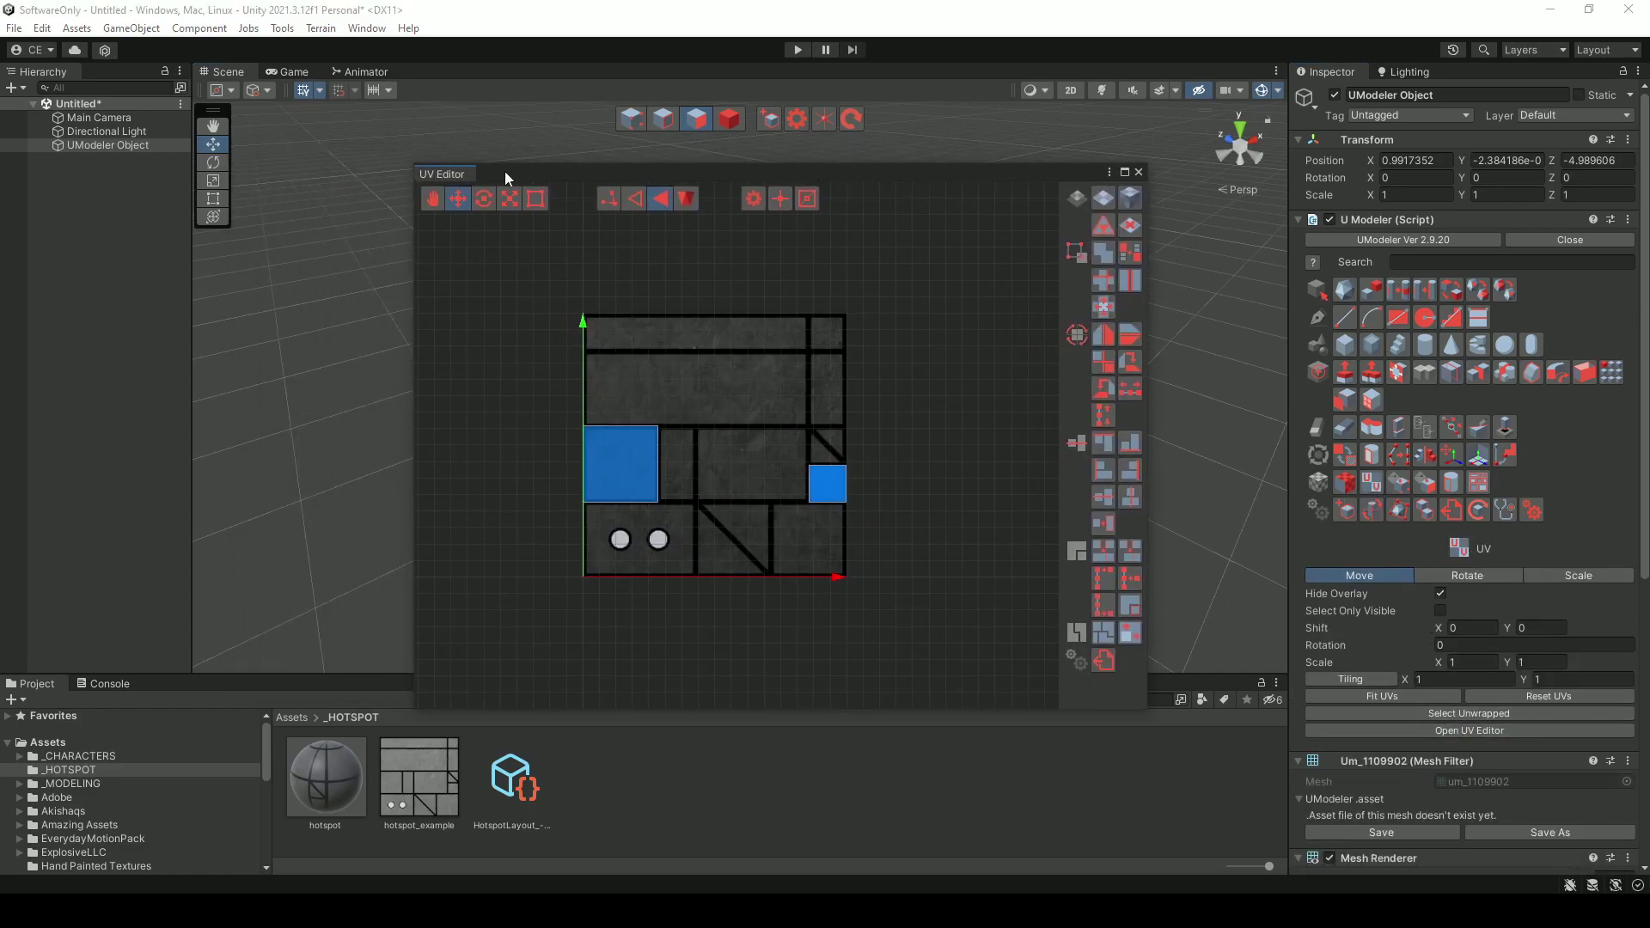
left_click_drag(454, 177, 119, 79)
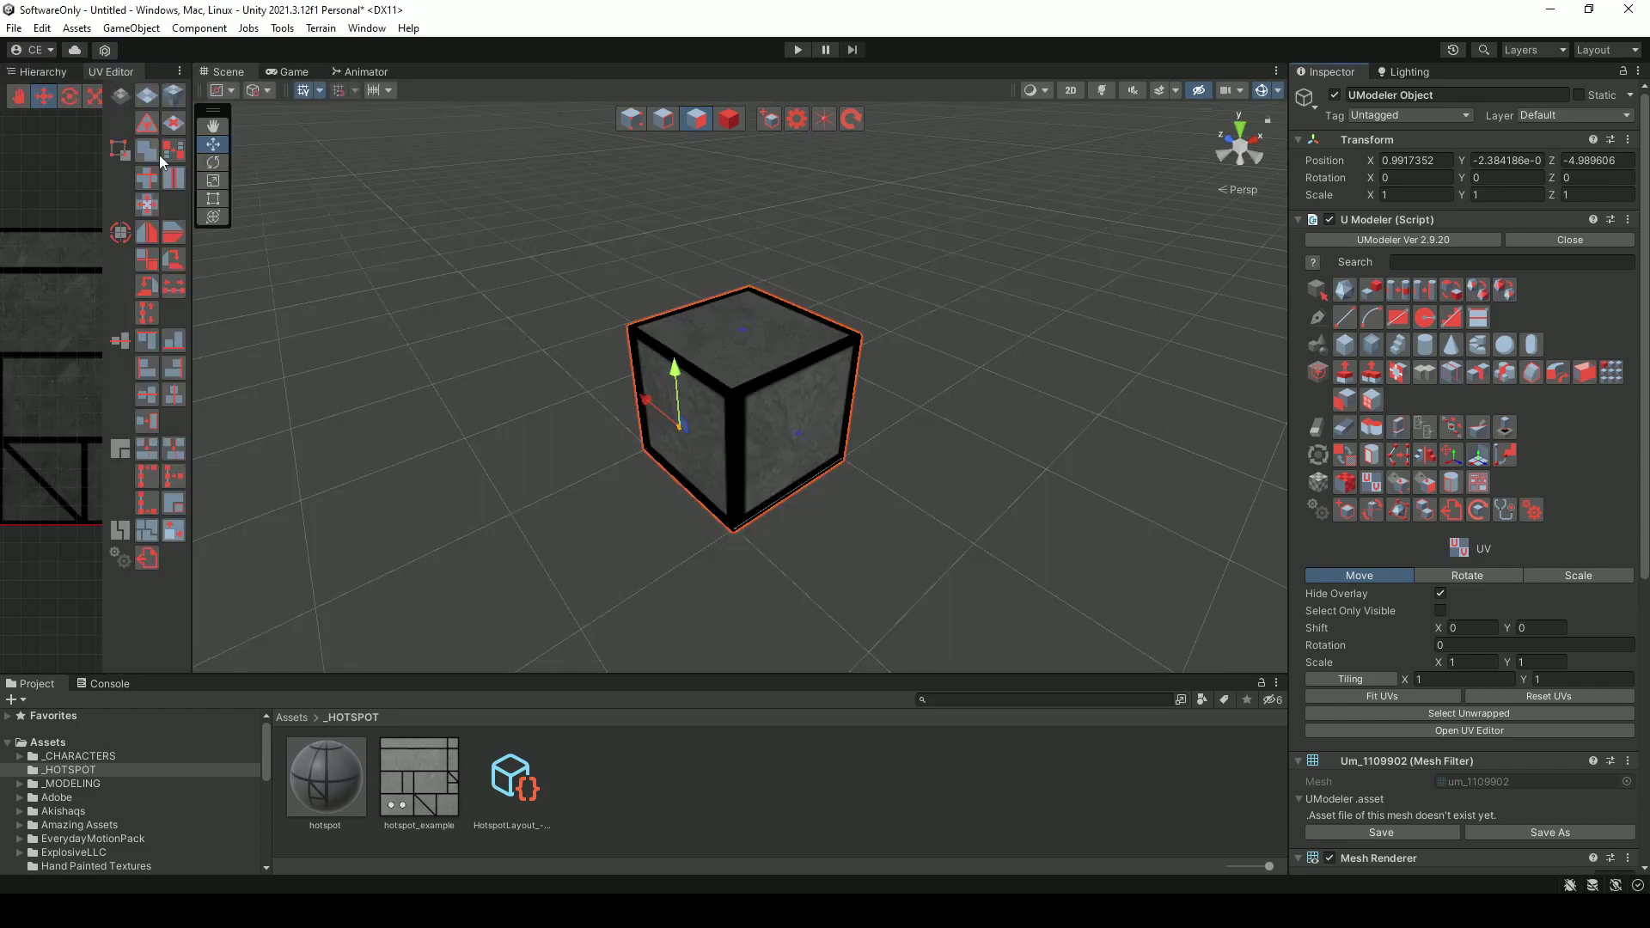
left_click_drag(191, 250, 534, 286)
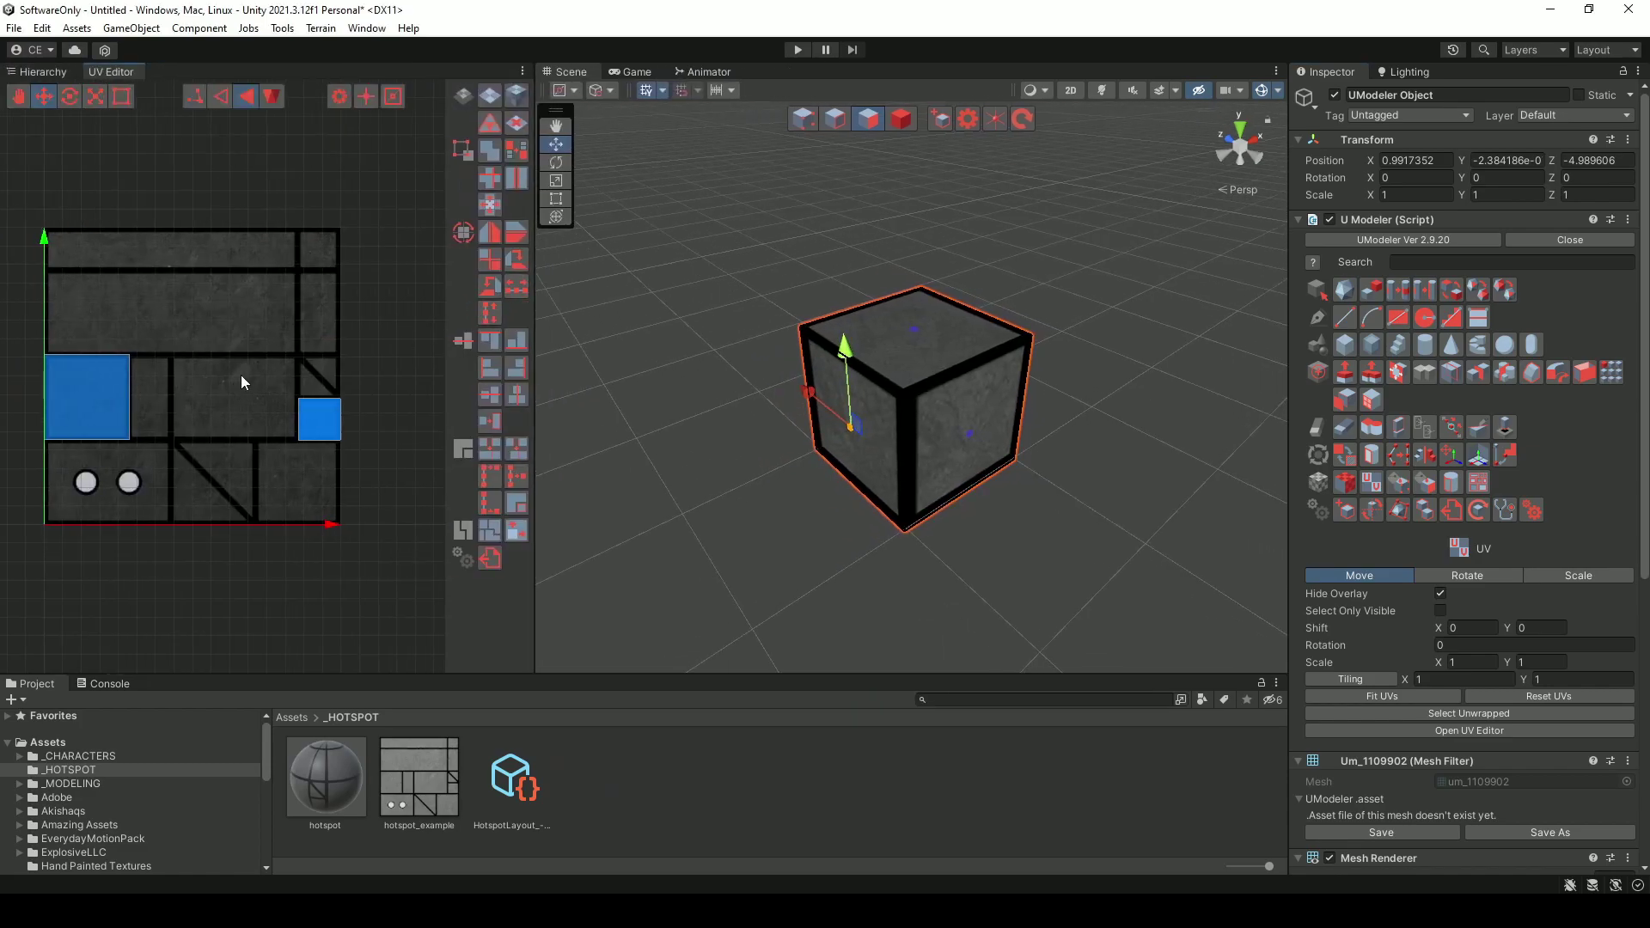
- Move a side face of the box by about 0.4 and raise its top face about 1.3 to form a tall block
left_click_drag(927, 445, 888, 523, "alt")
left_click(865, 121)
left_click_drag(1139, 454, 906, 483, "alt")
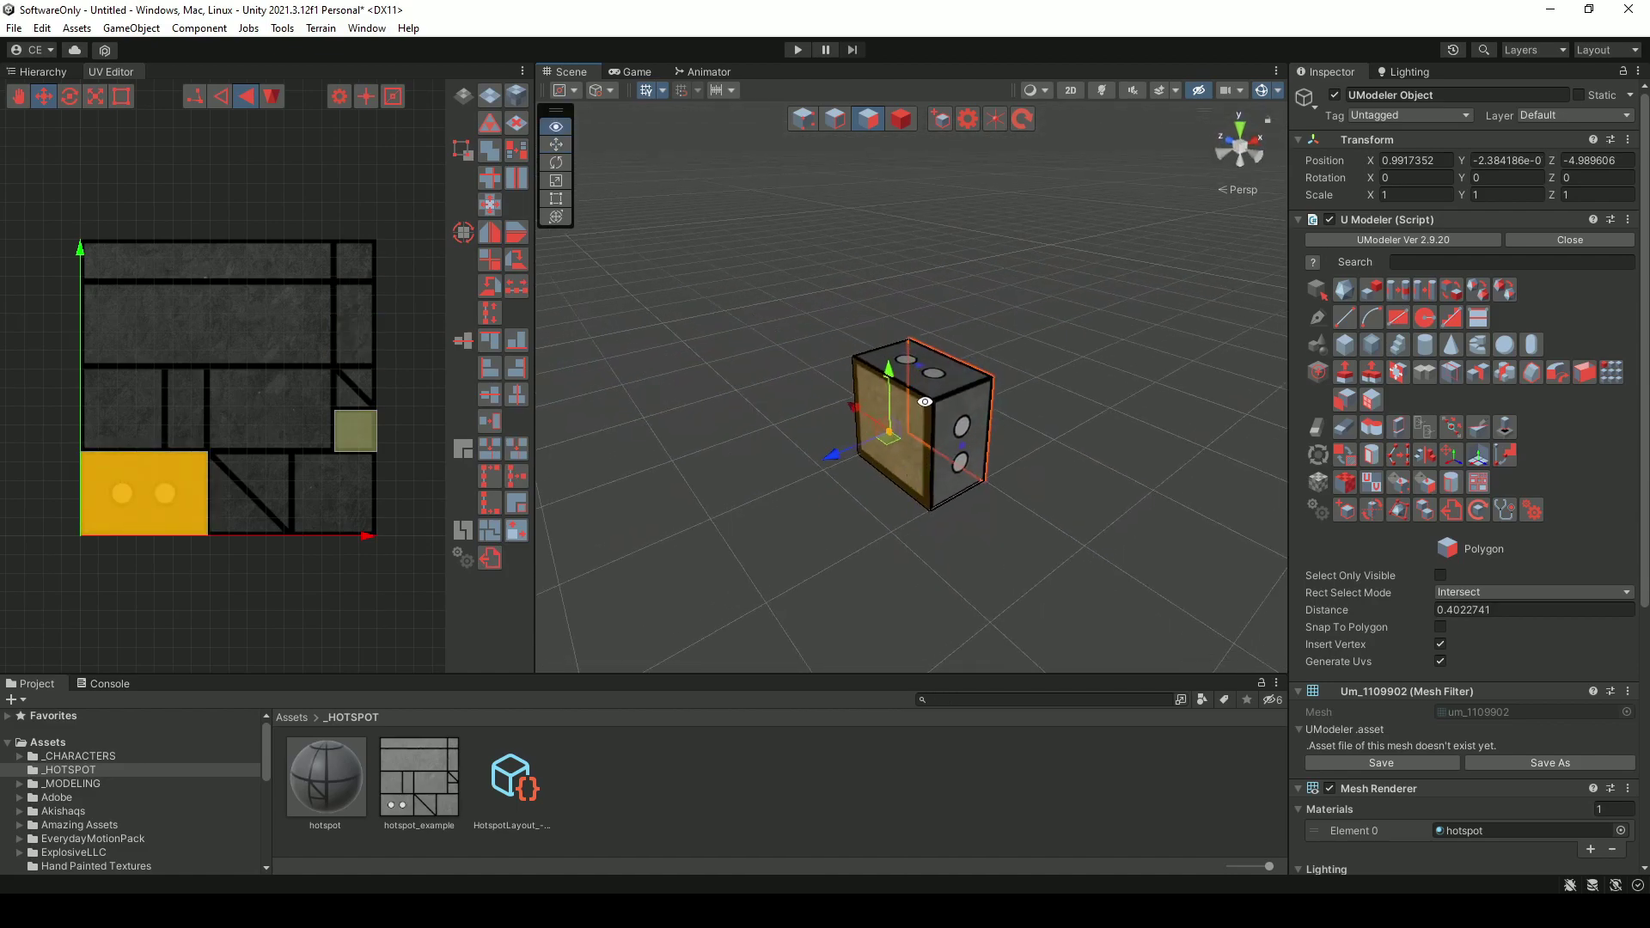
left_click(927, 372)
left_click_drag(918, 309, 910, 124)
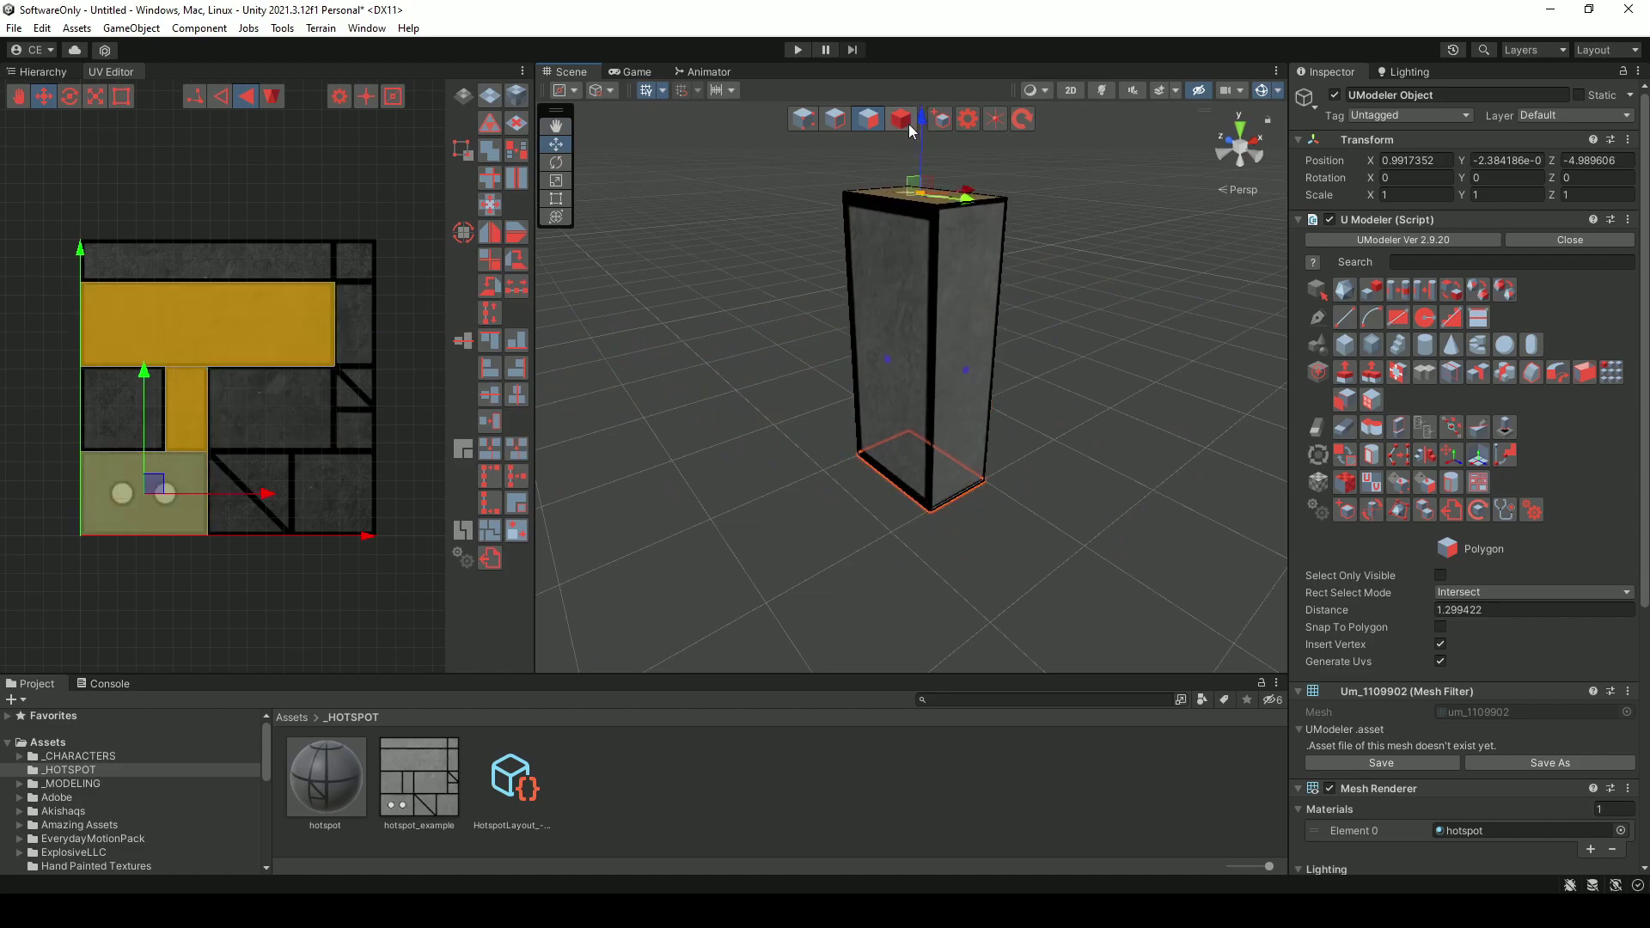
- Reshape the block into a longer body and inset its narrow end face by scaling a new inner face
left_click(900, 313)
scroll(879, 378, "down", 4)
left_click_drag(839, 387, 625, 457, "shift")
scroll(885, 483, "down", 3)
left_click_drag(887, 483, 840, 448, "alt")
left_click_drag(719, 409, 891, 446)
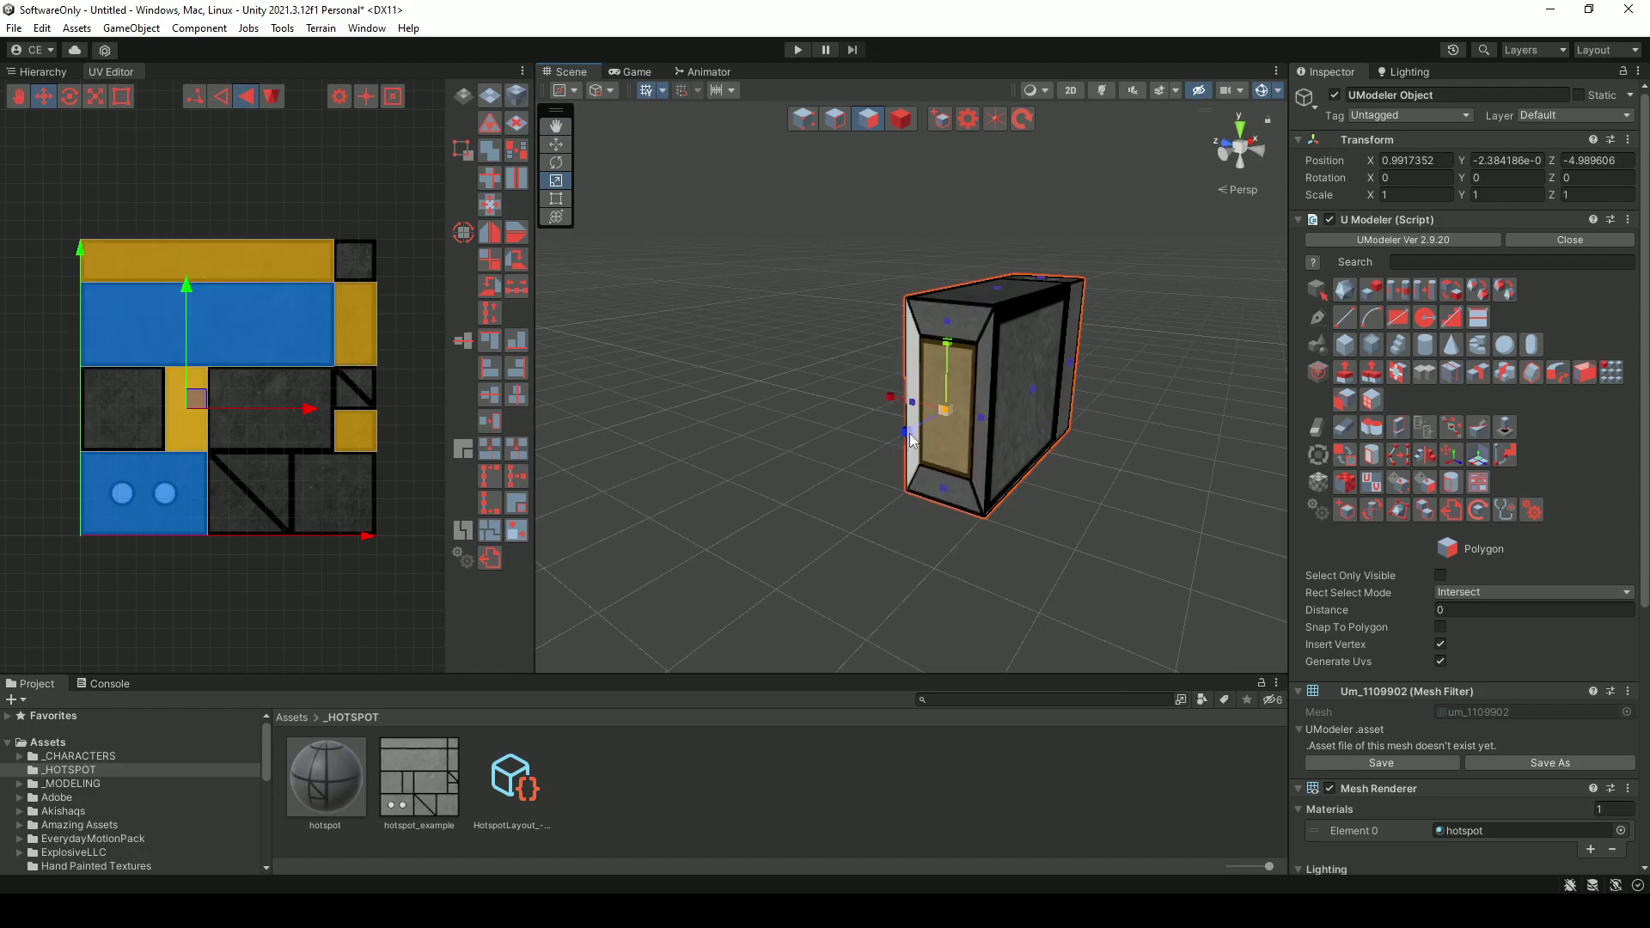
- Extrude the inset end face outward into a smaller block attached to the body
scroll(989, 419, "up", 5)
key("w")
left_click_drag(988, 420, 757, 506, "alt")
scroll(841, 531, "down", 3)
left_click_drag(979, 486, 948, 348, "alt")
- Draw a small rectangle about 0.25 by 0.23 near the upper edge of the body's narrow end face
left_click(1399, 322)
scroll(940, 448, "up", 3)
mouse_move(965, 427)
left_mouse_down("alt")
mouse_move(991, 413)
mouse_move(994, 455)
mouse_move(949, 358)
mouse_move(966, 349)
left_mouse_up("alt")
left_click(931, 321)
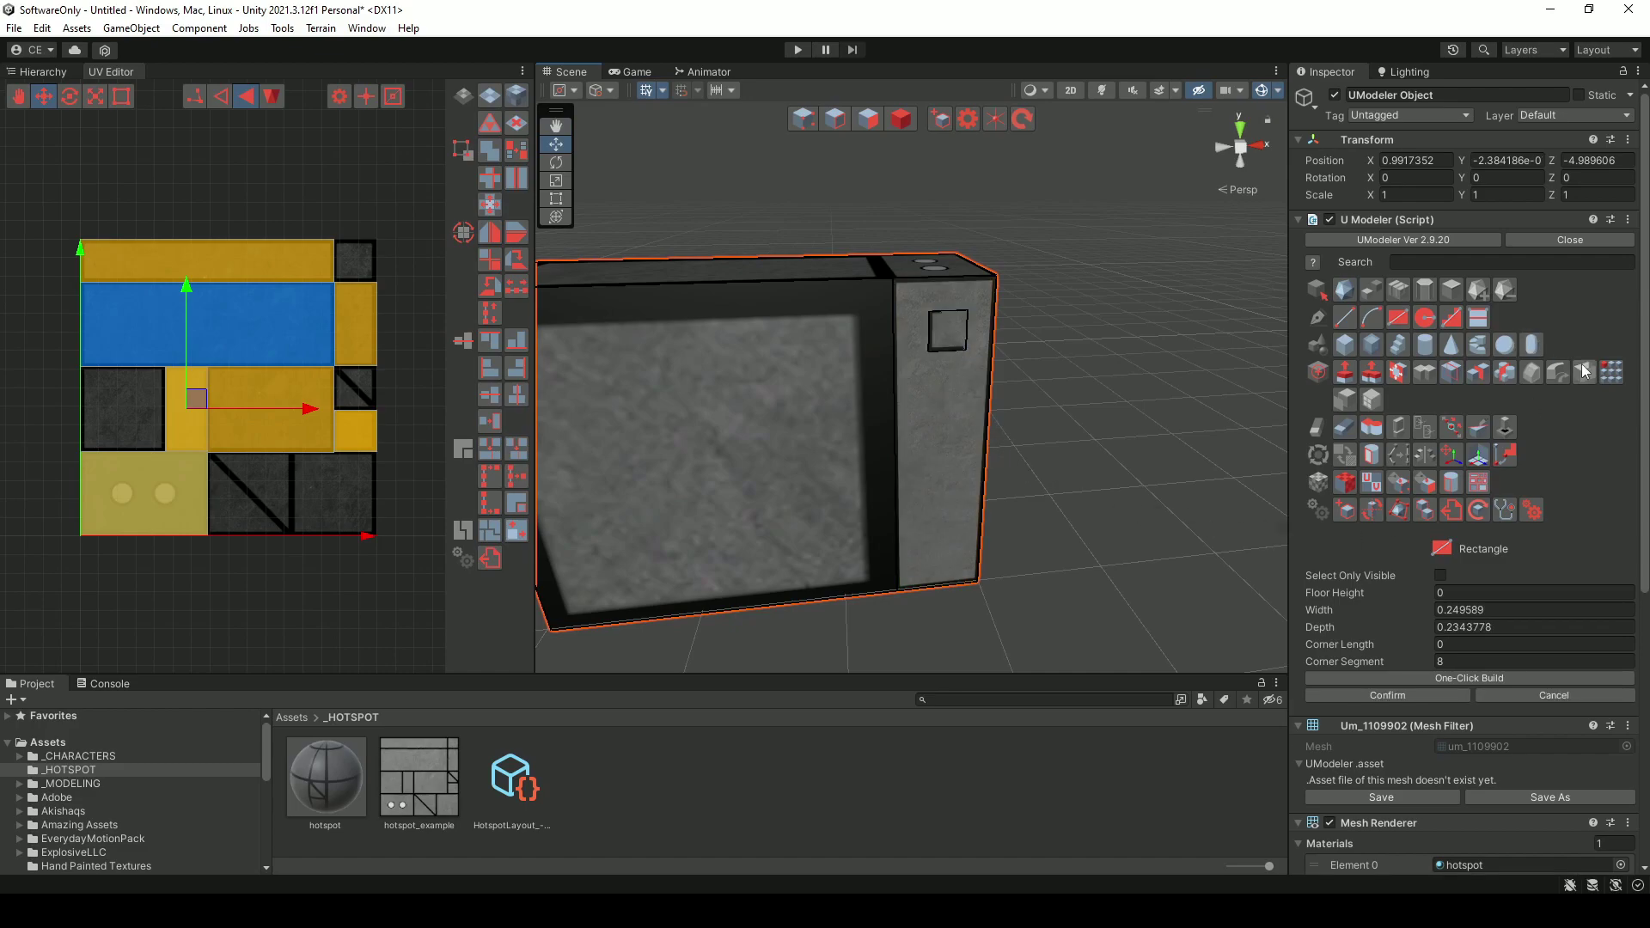
- Clone the small rectangle 5 times down the end face, using Divide arrangement over a distance of about 1.69
left_click(1602, 373)
left_click_drag(947, 336, 949, 410)
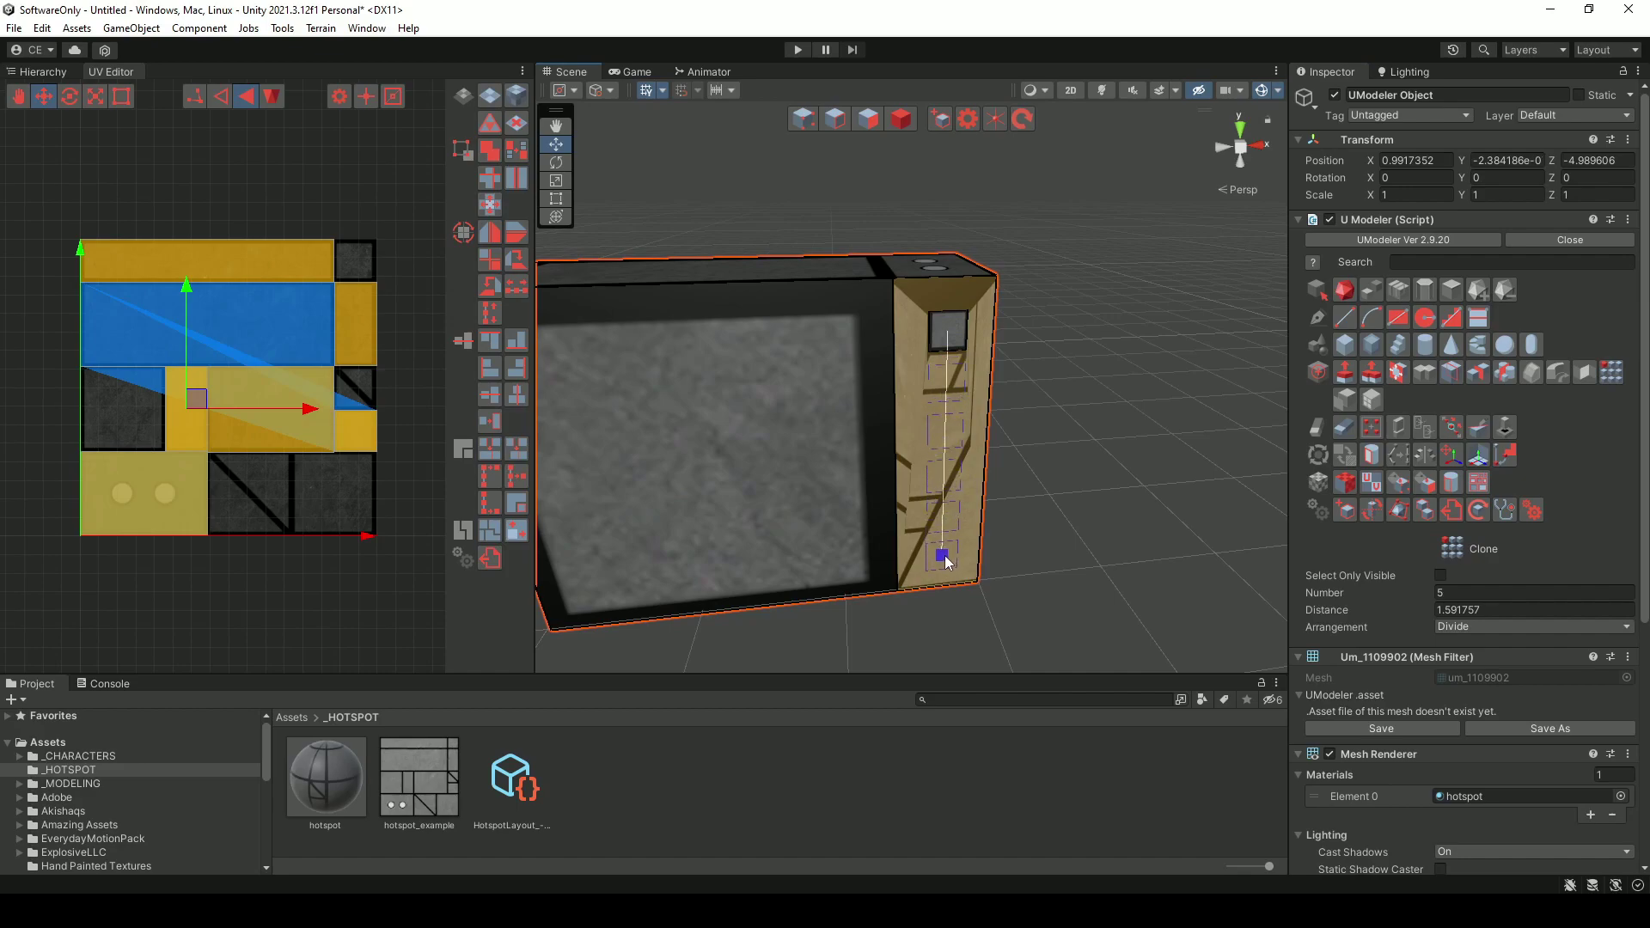
mouse_move(945, 555)
left_mouse_down()
mouse_move(736, 490)
mouse_move(1102, 511)
left_mouse_up()
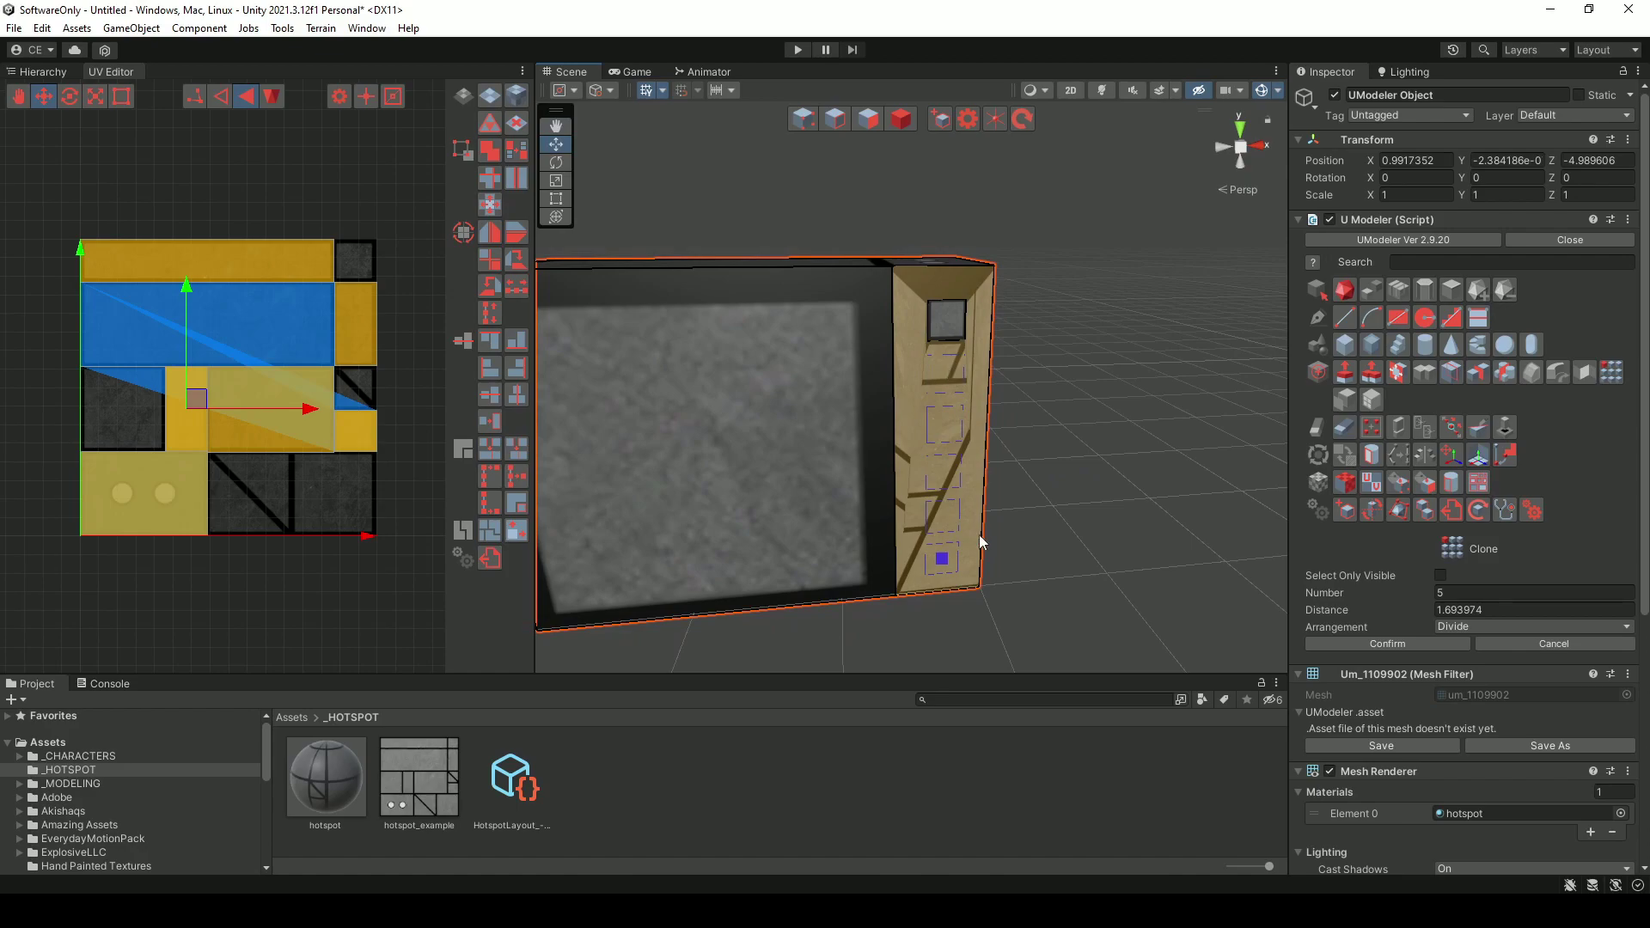
left_click(1349, 641)
- Select the six small rectangles on the end face and pull them outward about 1.14 with Multi PushPull
mouse_move(1076, 482)
left_mouse_down("alt")
mouse_move(817, 442)
mouse_move(919, 410)
mouse_move(1048, 404)
left_mouse_up("alt")
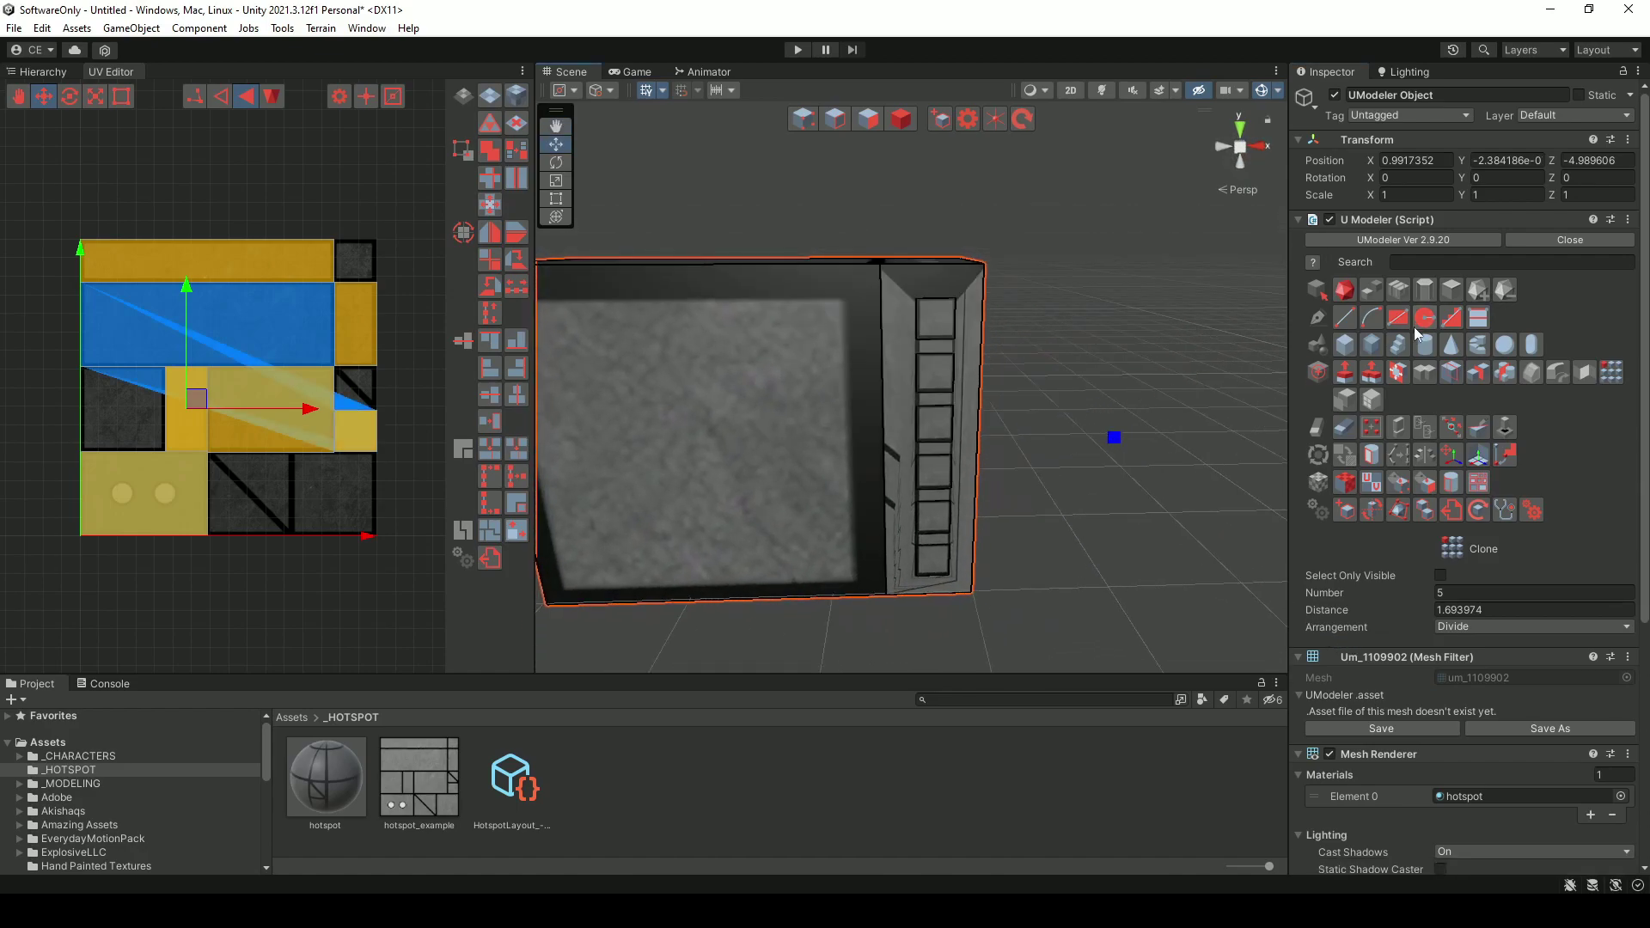
left_click(1370, 381)
left_click(943, 332)
left_click(943, 379, "shift")
left_click(940, 436, "shift")
left_click(935, 423)
left_click(933, 472)
left_click(934, 517)
left_click(934, 560)
left_click_drag(933, 560, 926, 337, "alt")
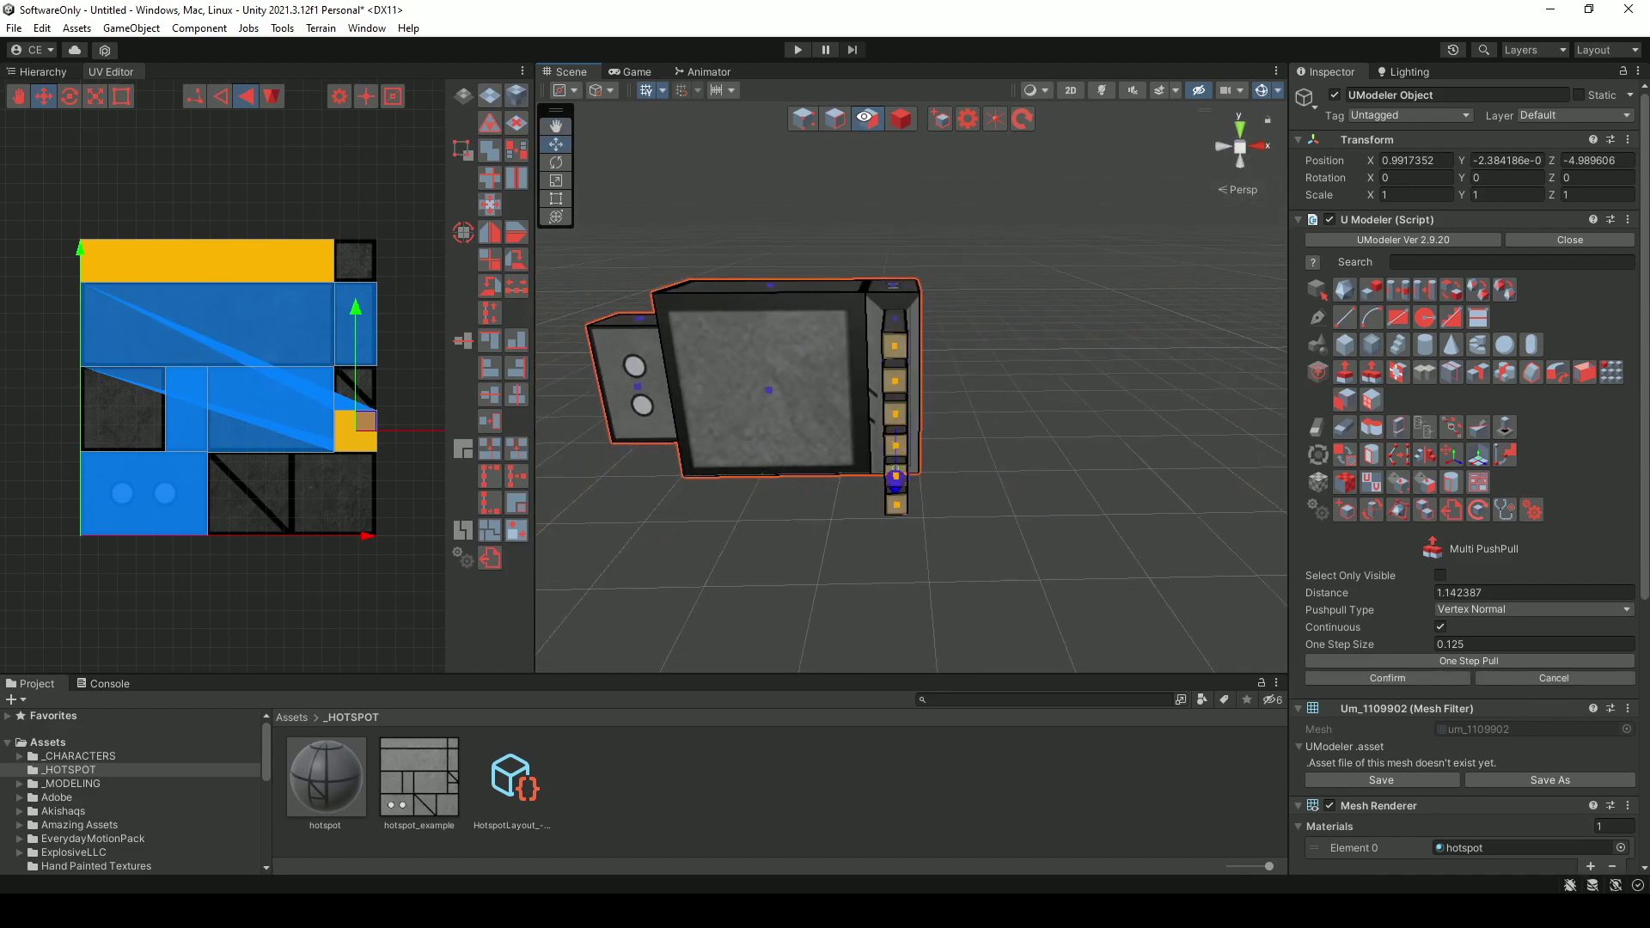
- Select all faces of the model with its extruded bars and apply the hotspot layout to them
left_click(863, 116)
scroll(638, 315, "down", 3)
left_click_drag(611, 235, 1054, 533)
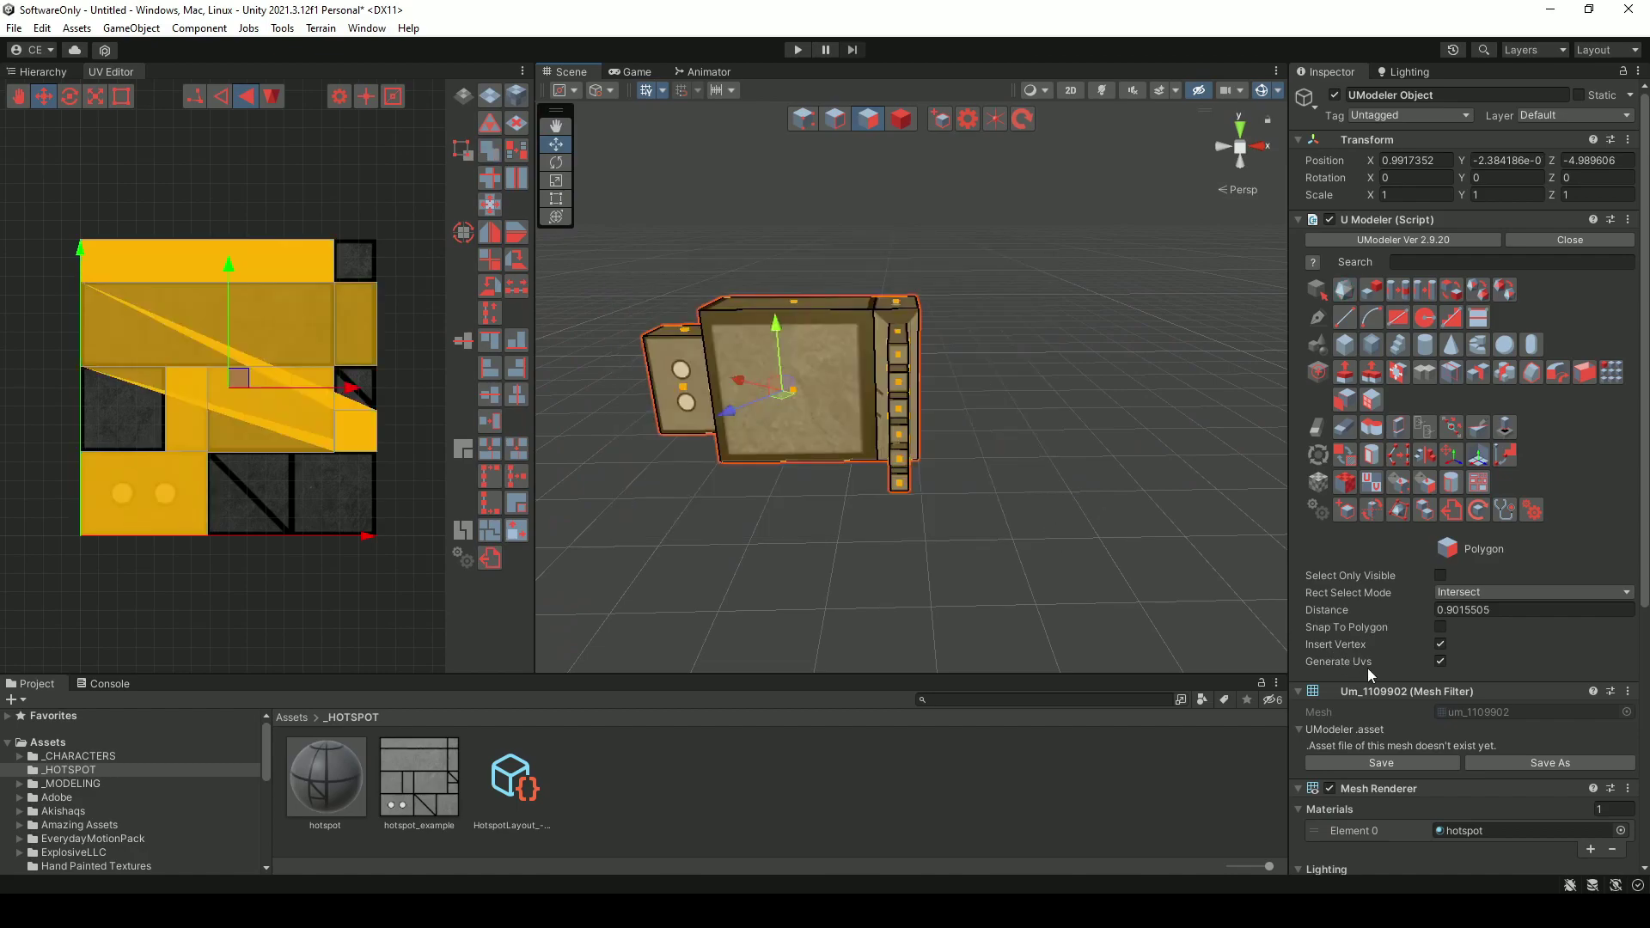
left_click(1483, 480)
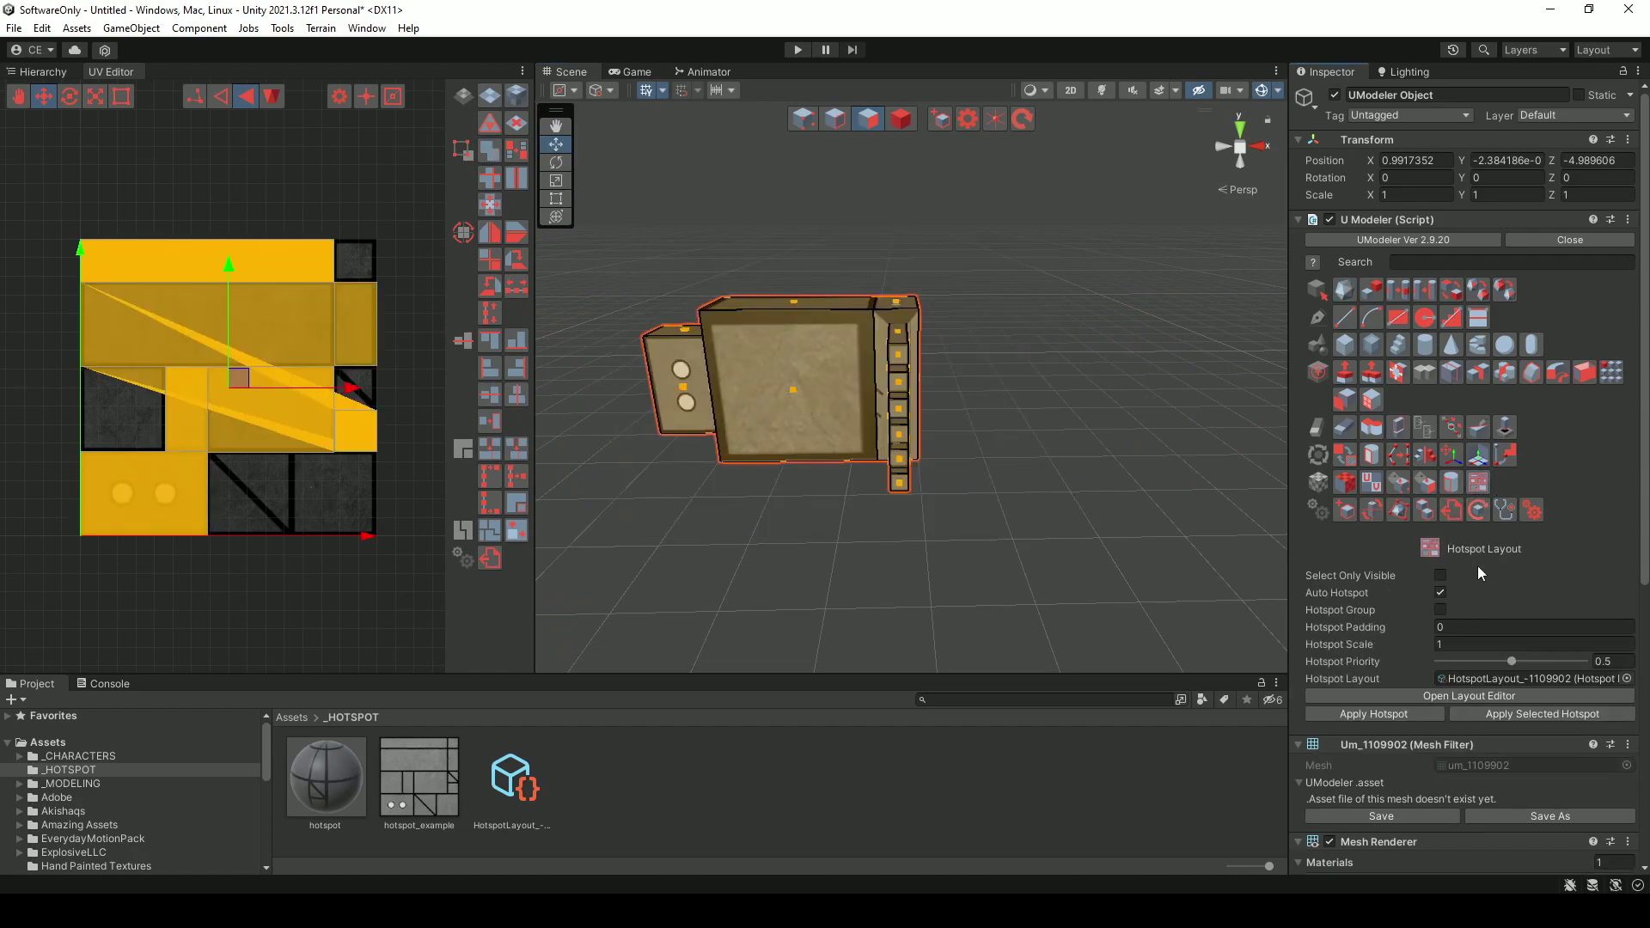
left_click(1371, 714)
scroll(917, 470, "up", 5)
left_click_drag(838, 456, 946, 412, "alt")
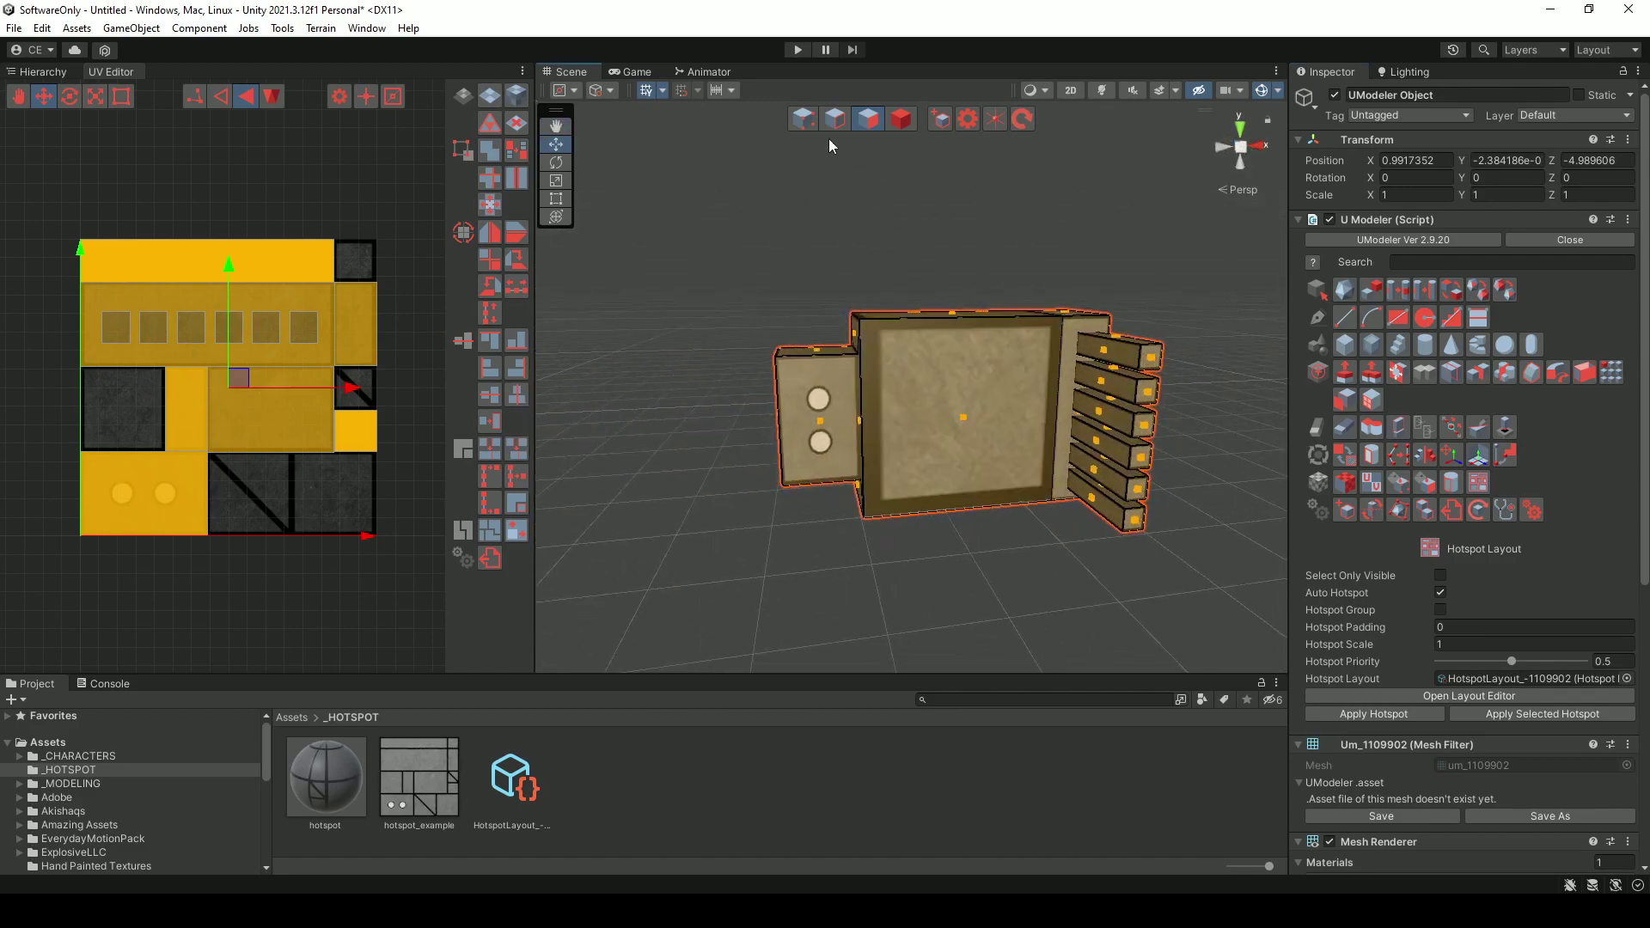
- Select the vertices at the small block's end of the model and move them to change the body's length
left_click(802, 119)
scroll(840, 296, "down", 5)
left_click_drag(737, 281, 964, 540)
left_click_drag(779, 420, 945, 419)
- Draw a thin rectangle on the body's large front face and extrude it outward about 1.23 as a shelf
left_click(868, 120)
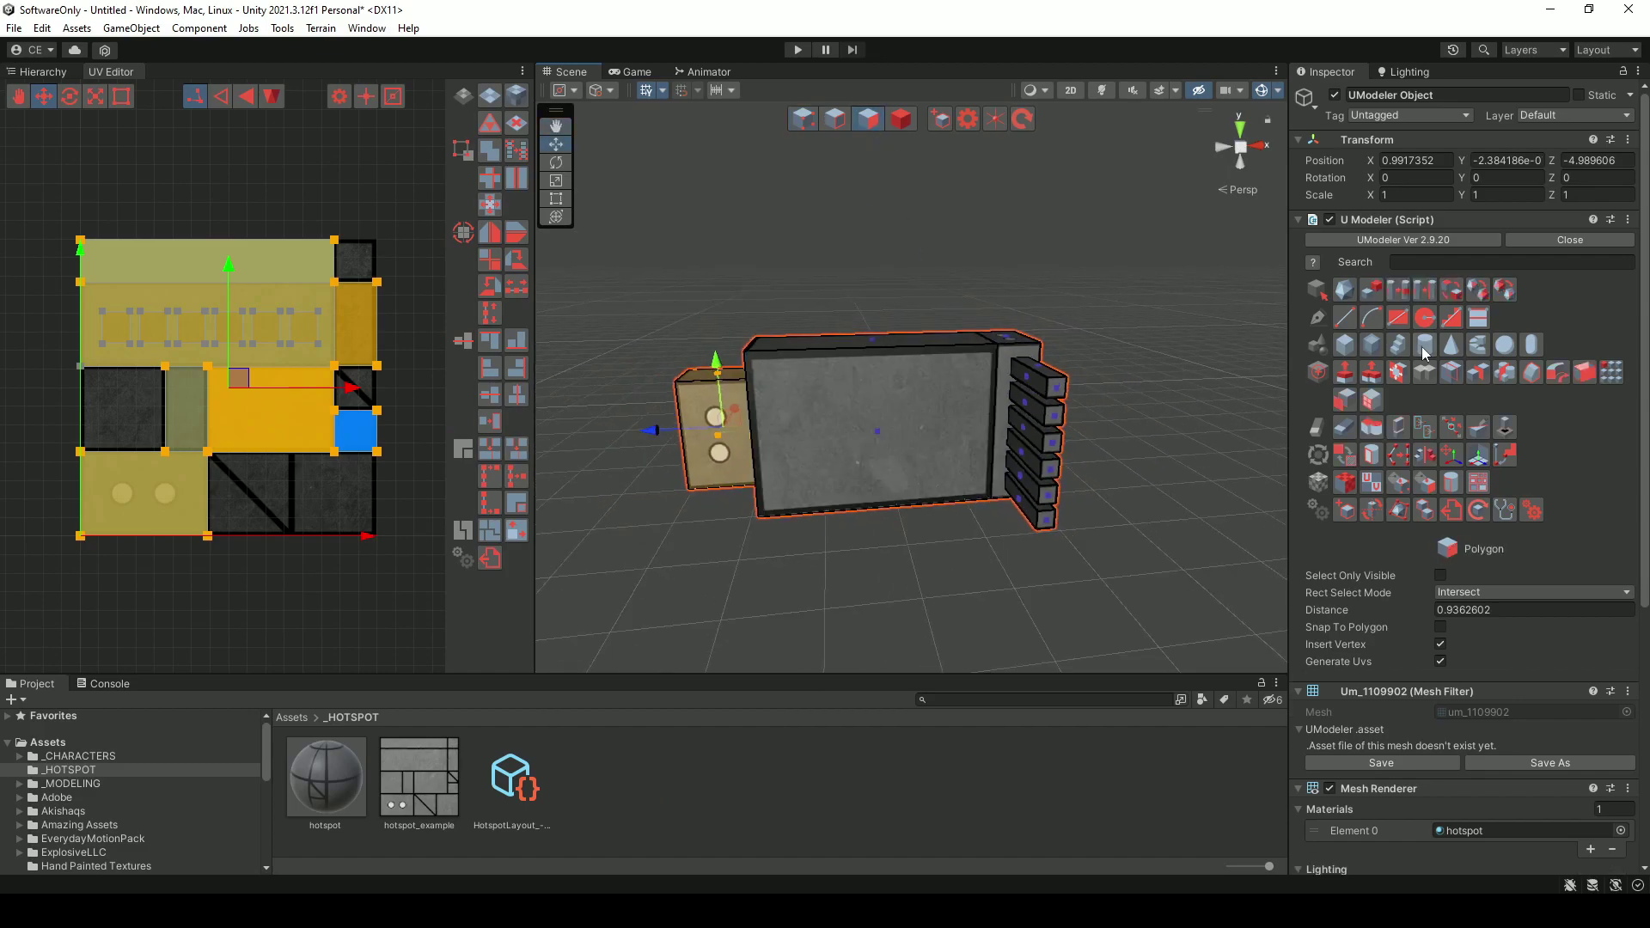
left_click(1407, 322)
left_click_drag(802, 394, 879, 157)
left_click(868, 118)
left_click_drag(930, 360, 940, 384, "alt")
left_click(945, 416)
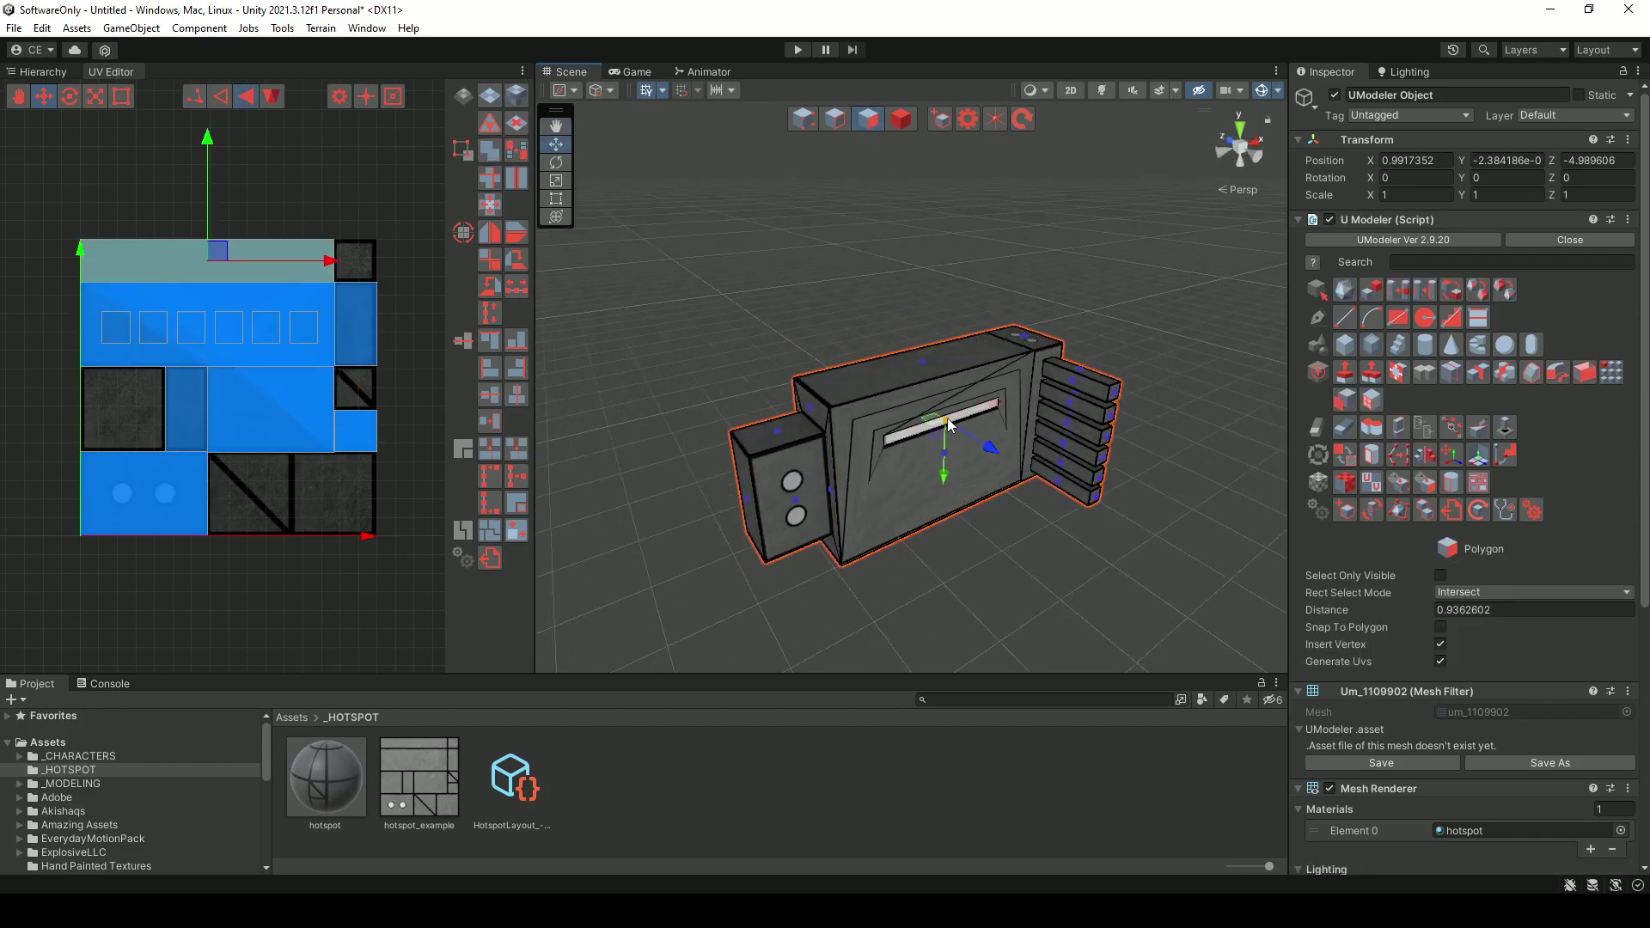
mouse_move(993, 449)
left_mouse_down("shift")
mouse_move(1065, 495)
mouse_move(972, 493)
left_mouse_up("shift")
- Select every face of the model including the shelf and reapply the hotspot layout
left_click_drag(655, 265, 1192, 604)
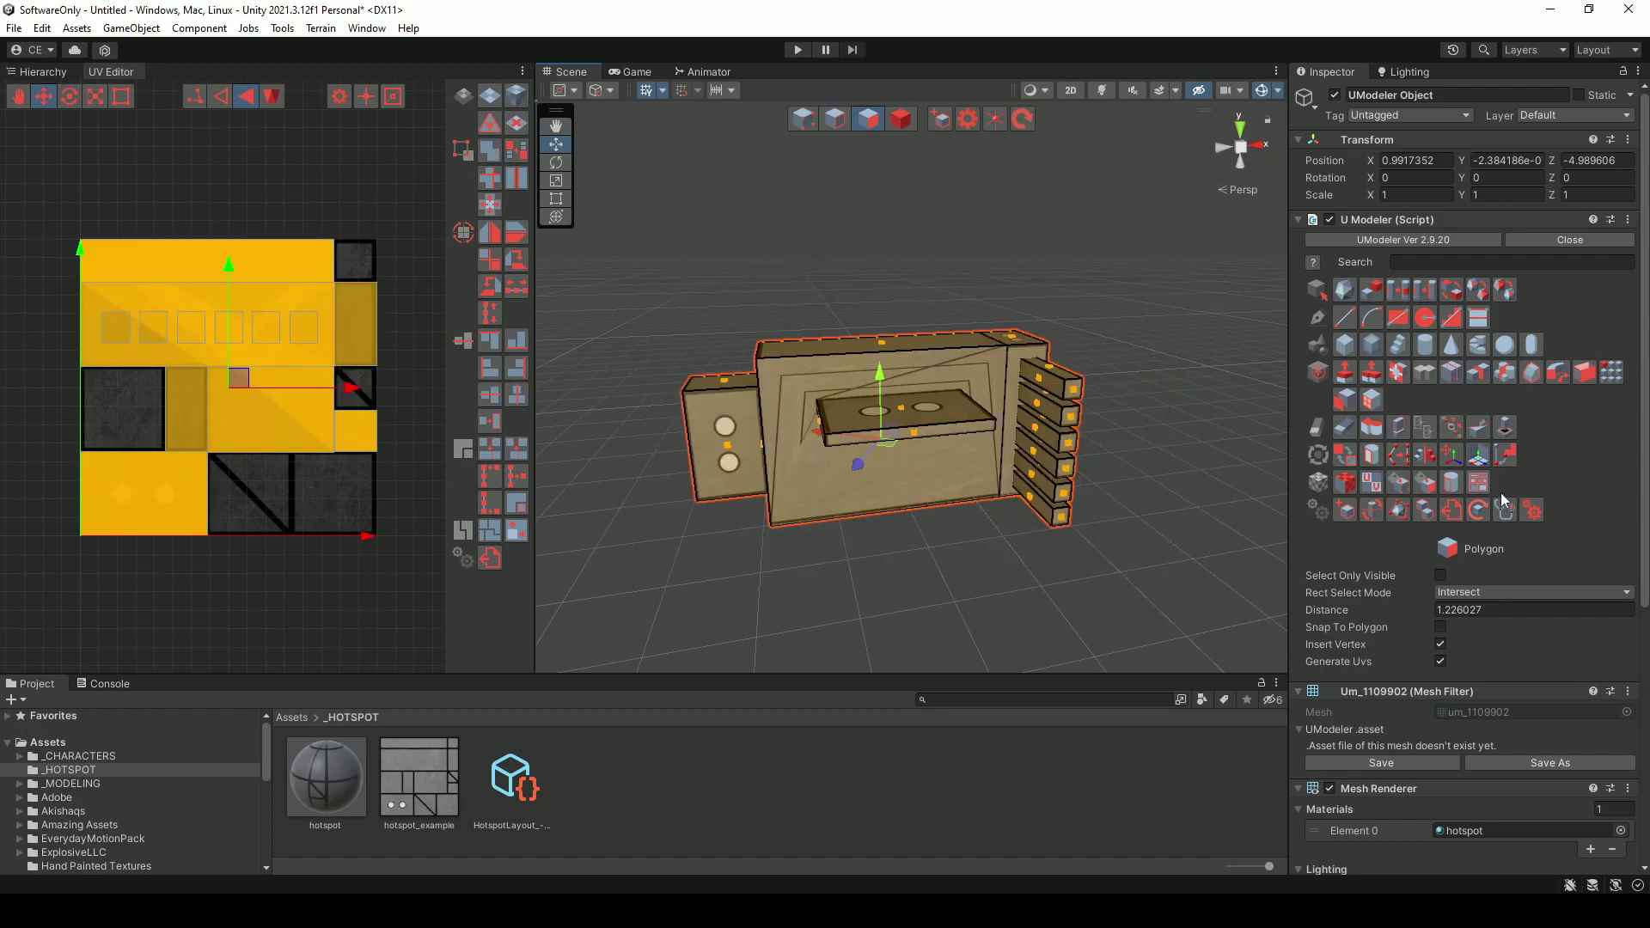
left_click(1479, 484)
left_click(1359, 713)
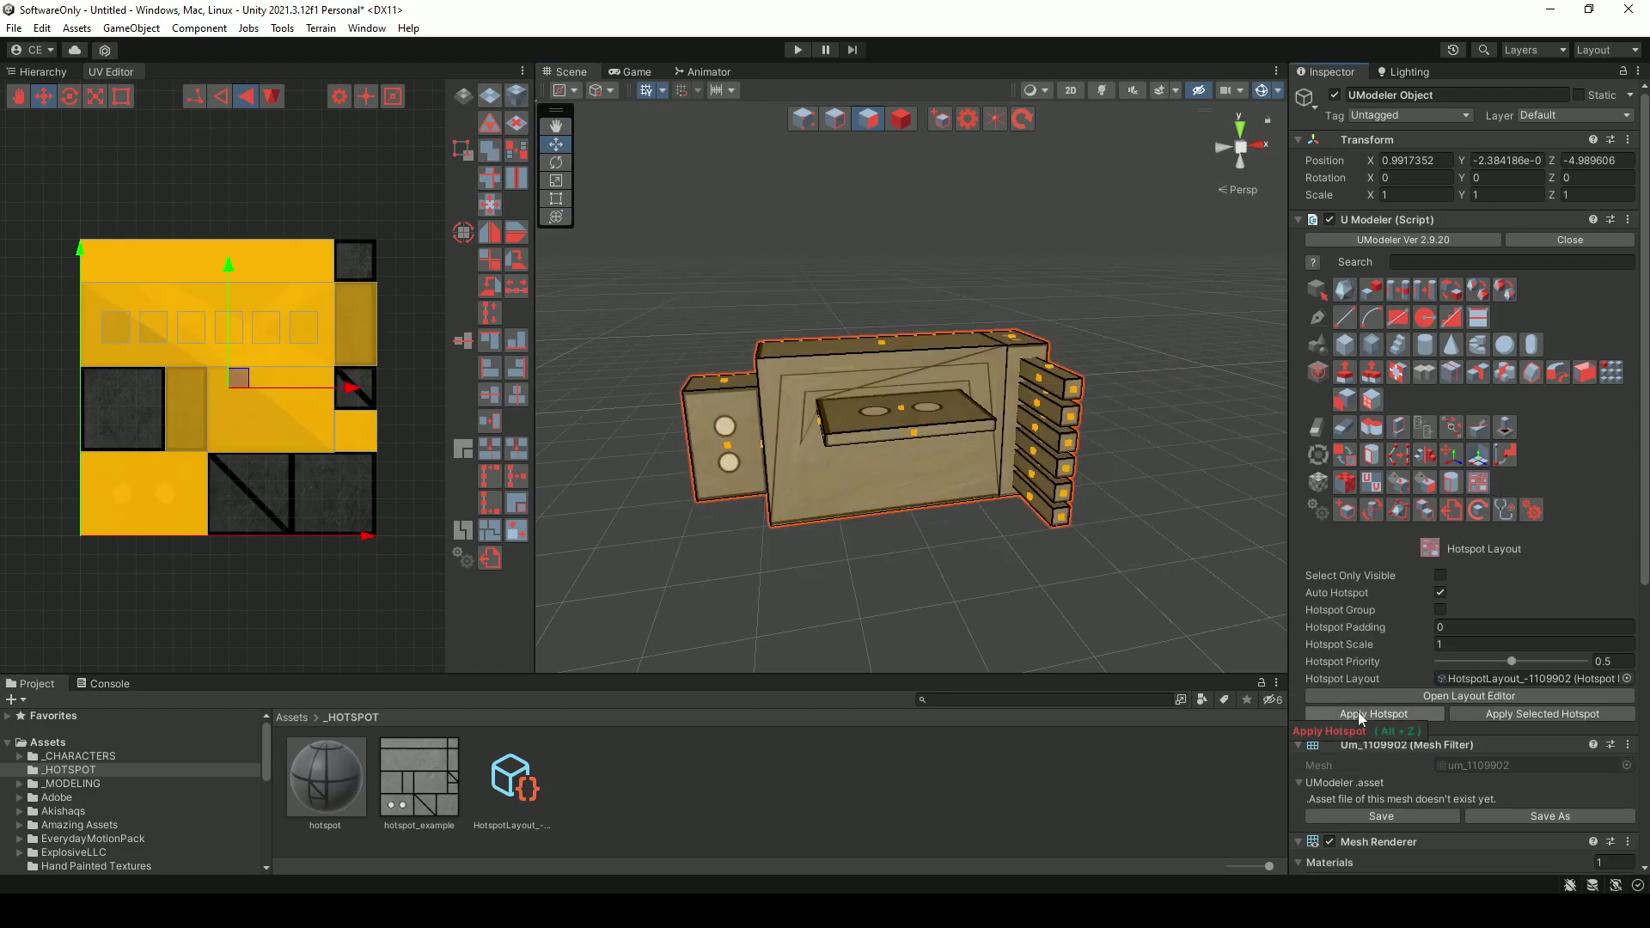
- Extrude the shelf's outer edge face about 0.8 further outward as a second panel
scroll(916, 410, "up", 2)
left_click_drag(870, 493, 1241, 564, "alt")
left_click(1049, 421)
left_click(1118, 491)
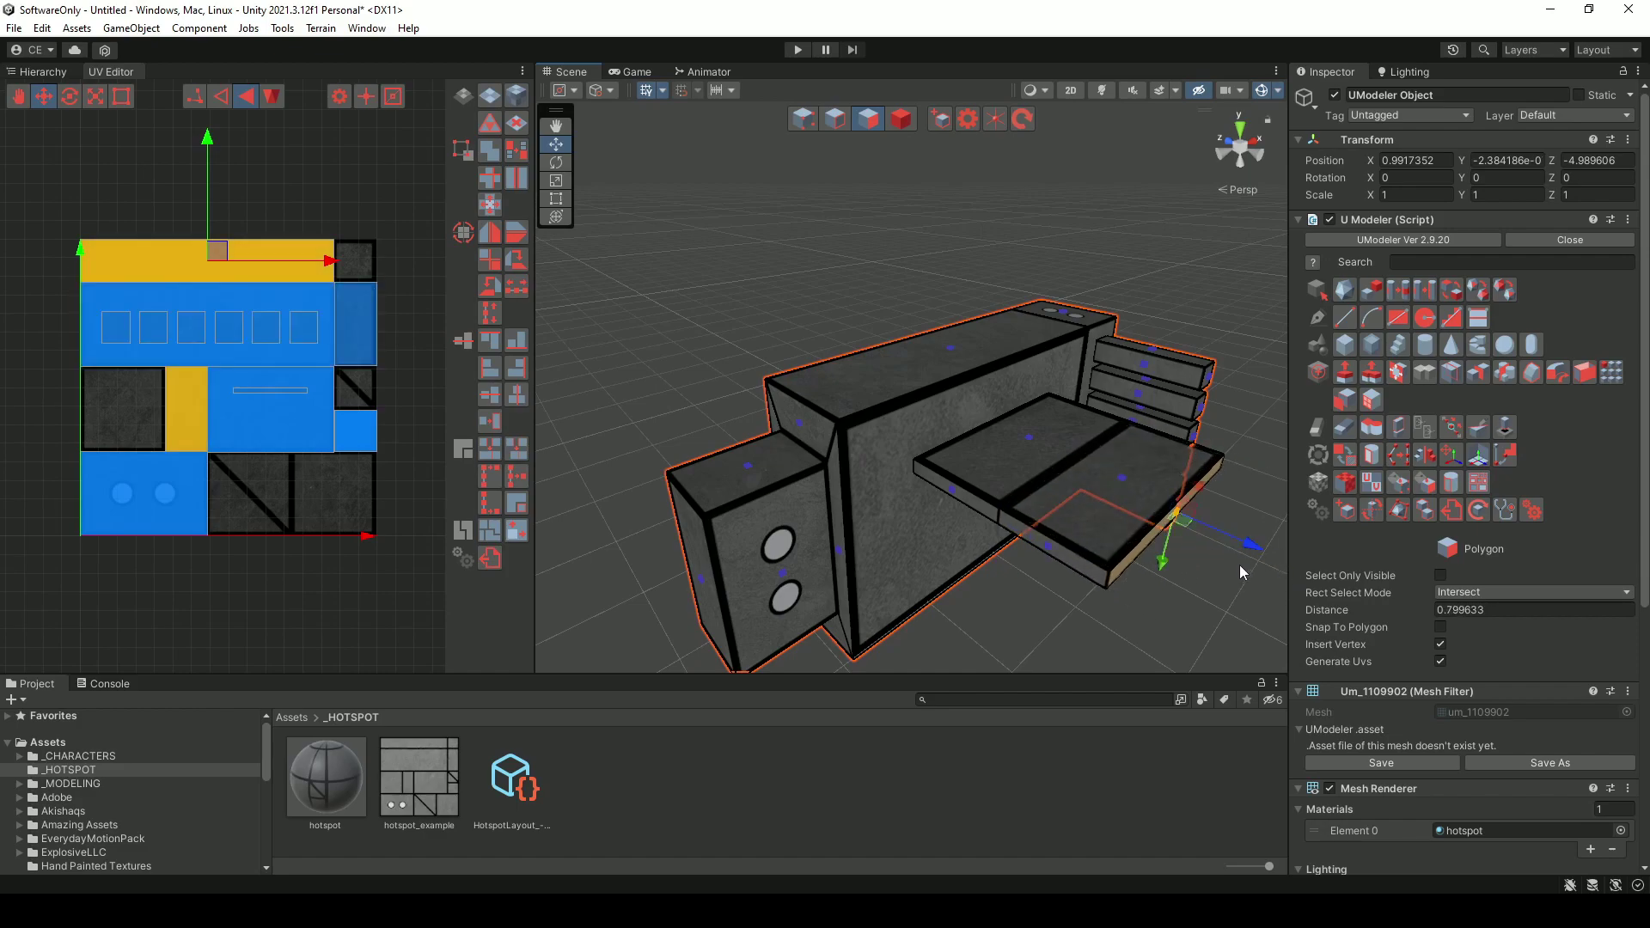
- Switch to object selection and examine the hotspot-textured model from several angles
scroll(1126, 553, "down", 2)
left_click_drag(1126, 553, 966, 337, "alt")
left_click(901, 118)
left_click_drag(885, 287, 886, 395, "alt")
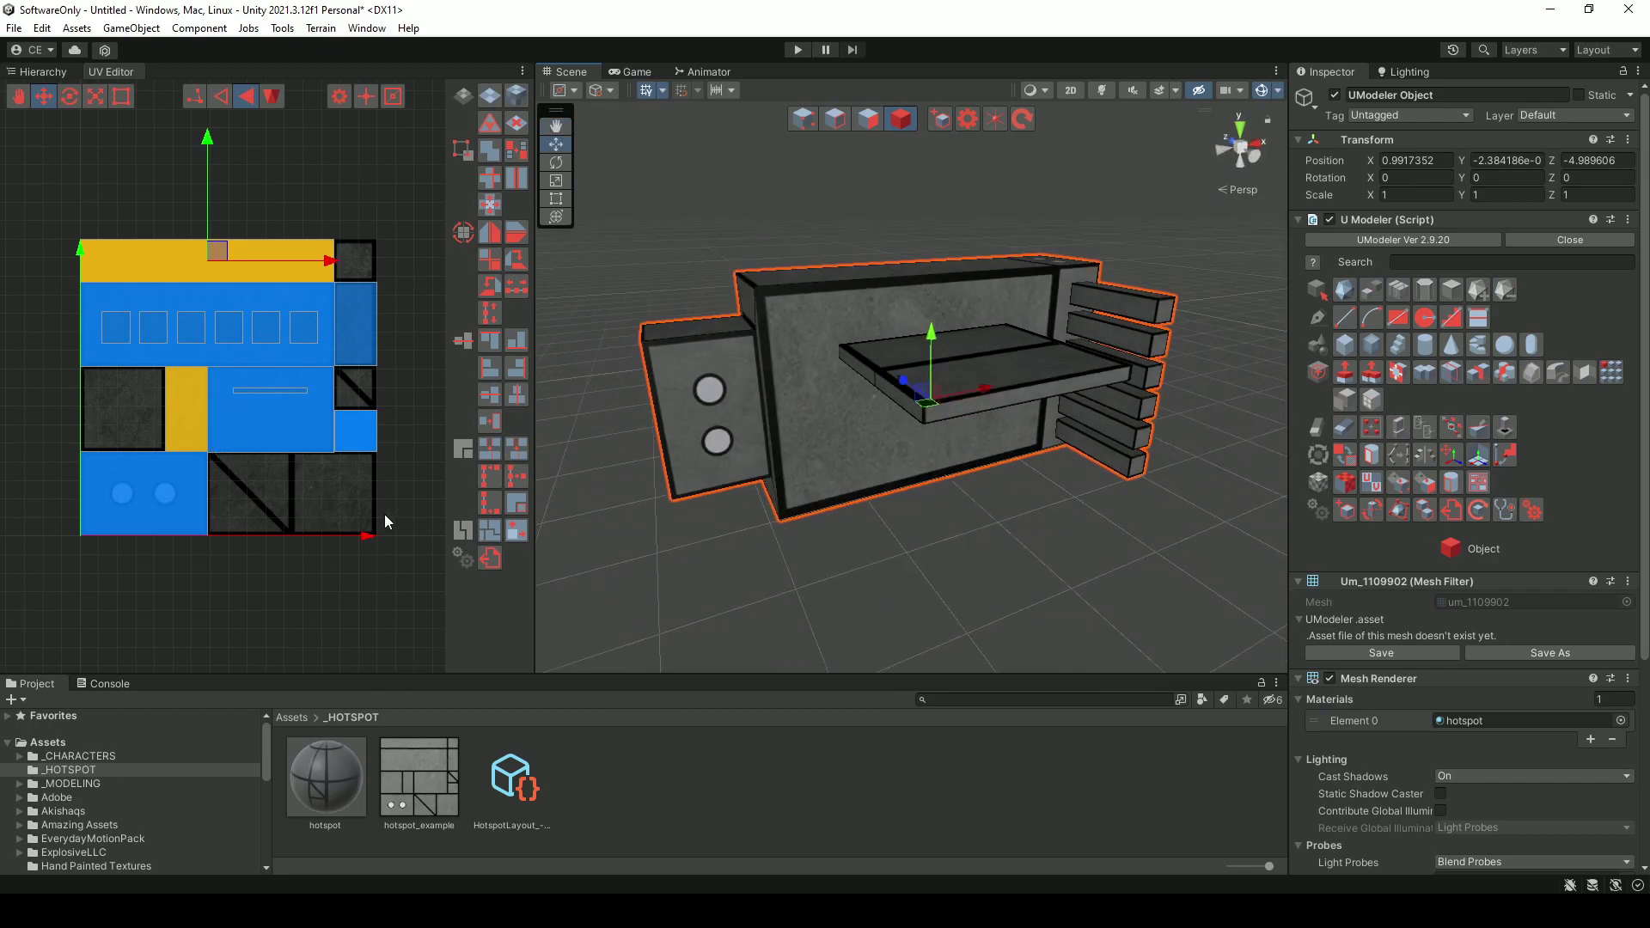
left_click_drag(917, 393, 858, 142, "alt")
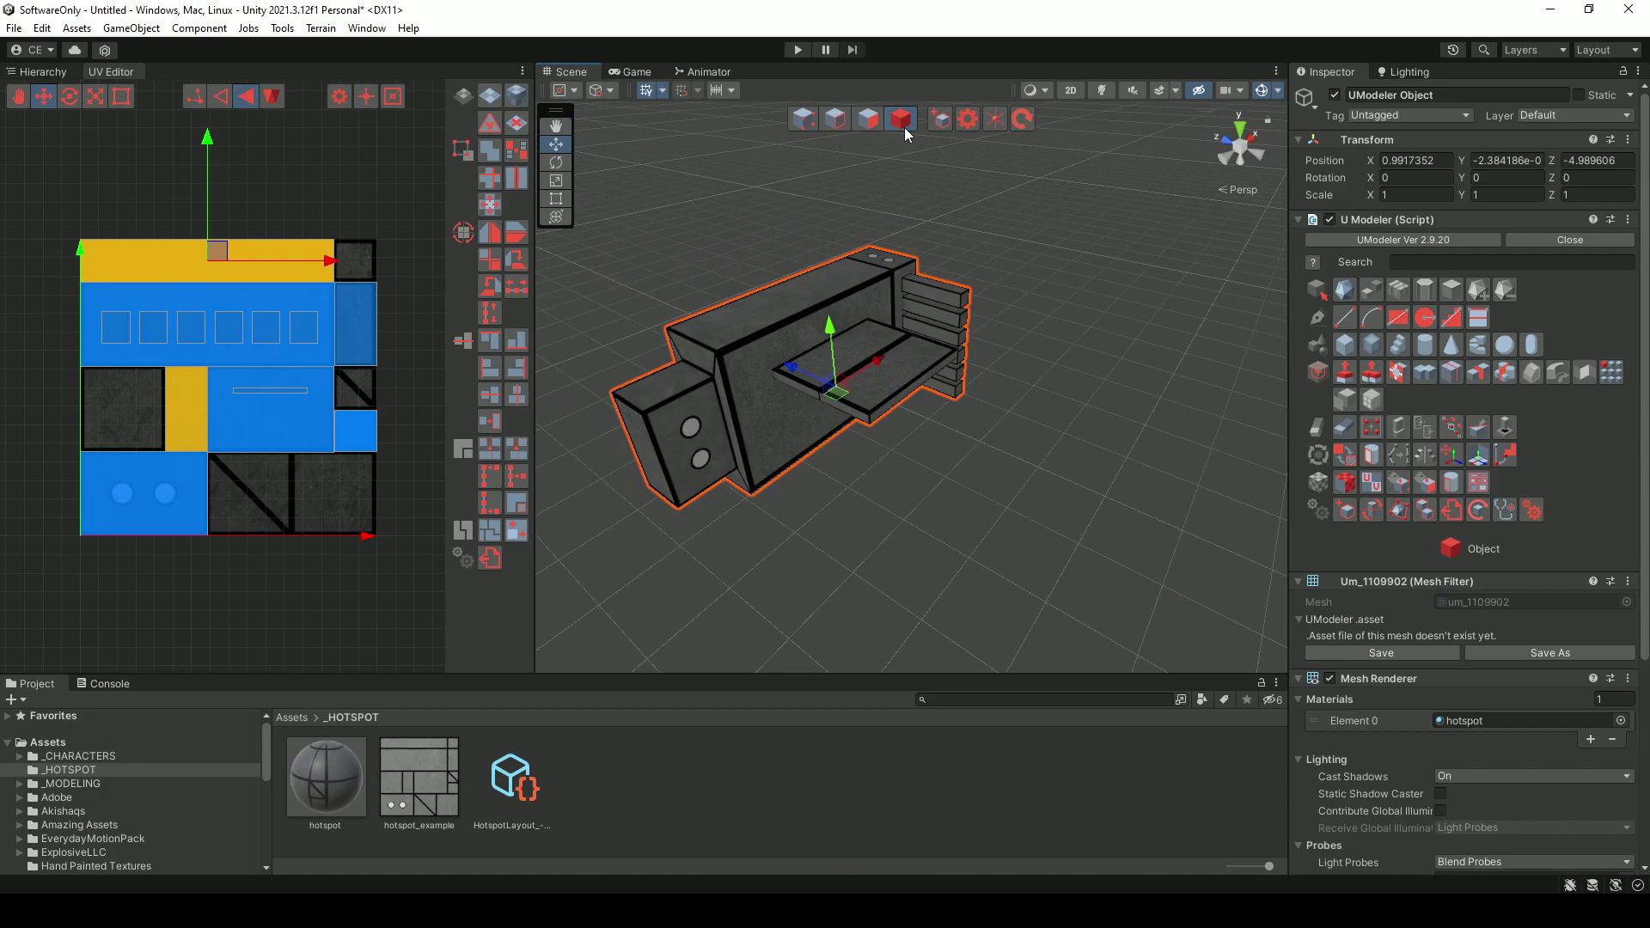
- Create a new UModeler object beside the model and build an 8-segment cylinder with radius about 0.61 and height about 0.28
left_click(911, 163)
middle_click_drag(1002, 373, 960, 350)
left_click_drag(961, 349, 923, 393, "alt")
left_click(871, 120)
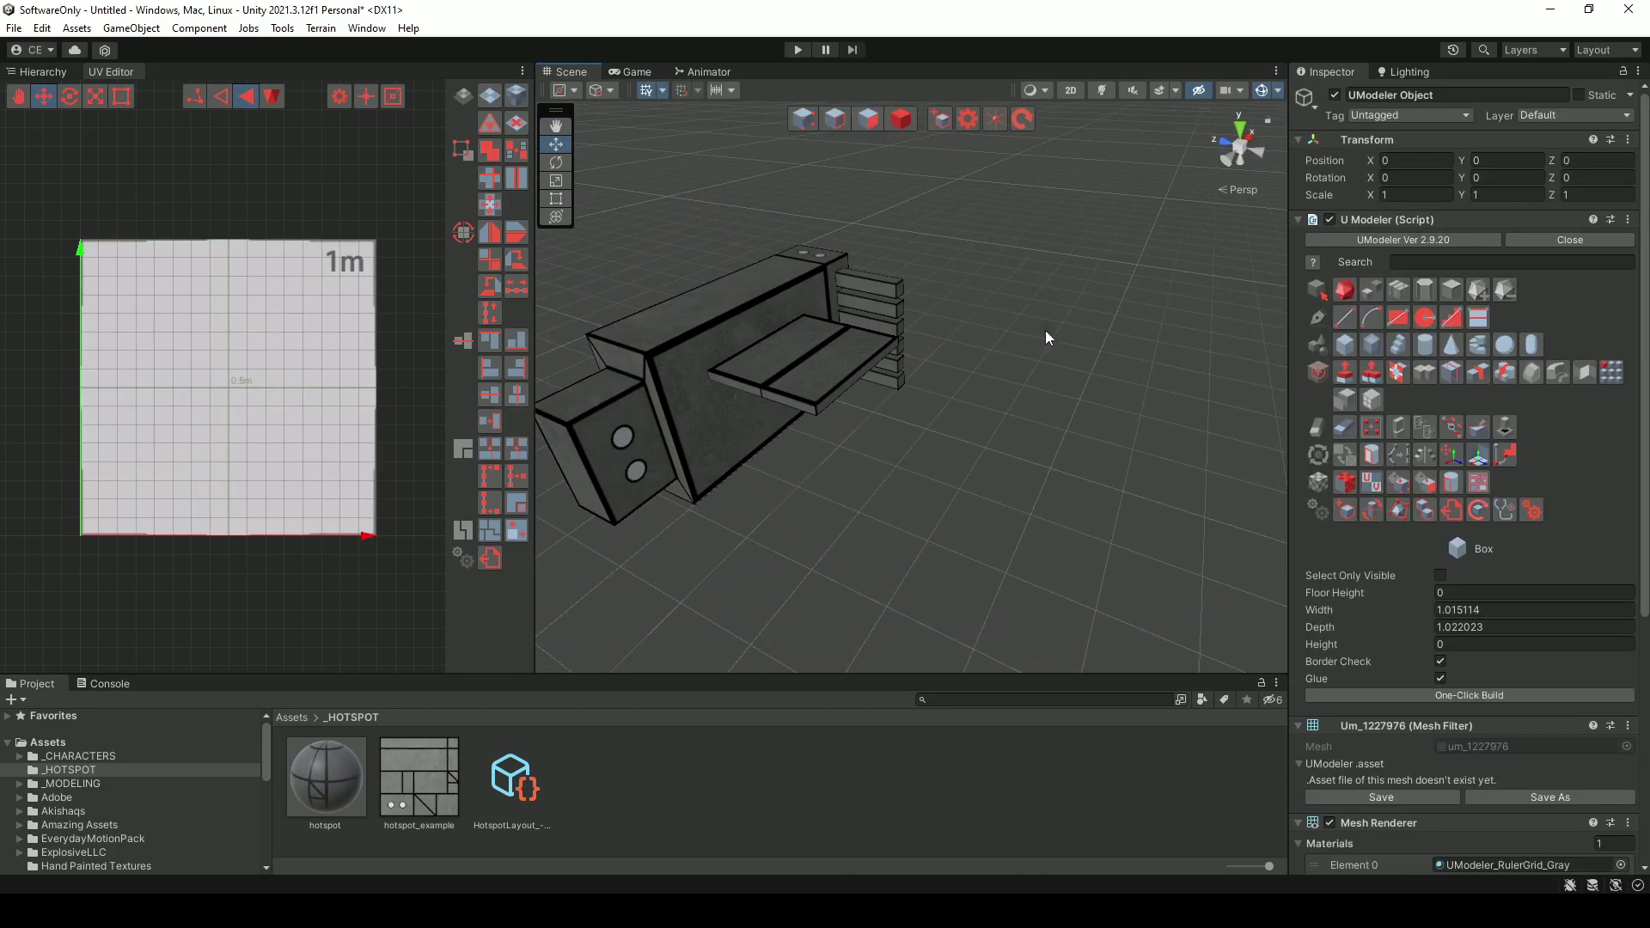
left_click(1427, 345)
left_click_drag(929, 442, 978, 465)
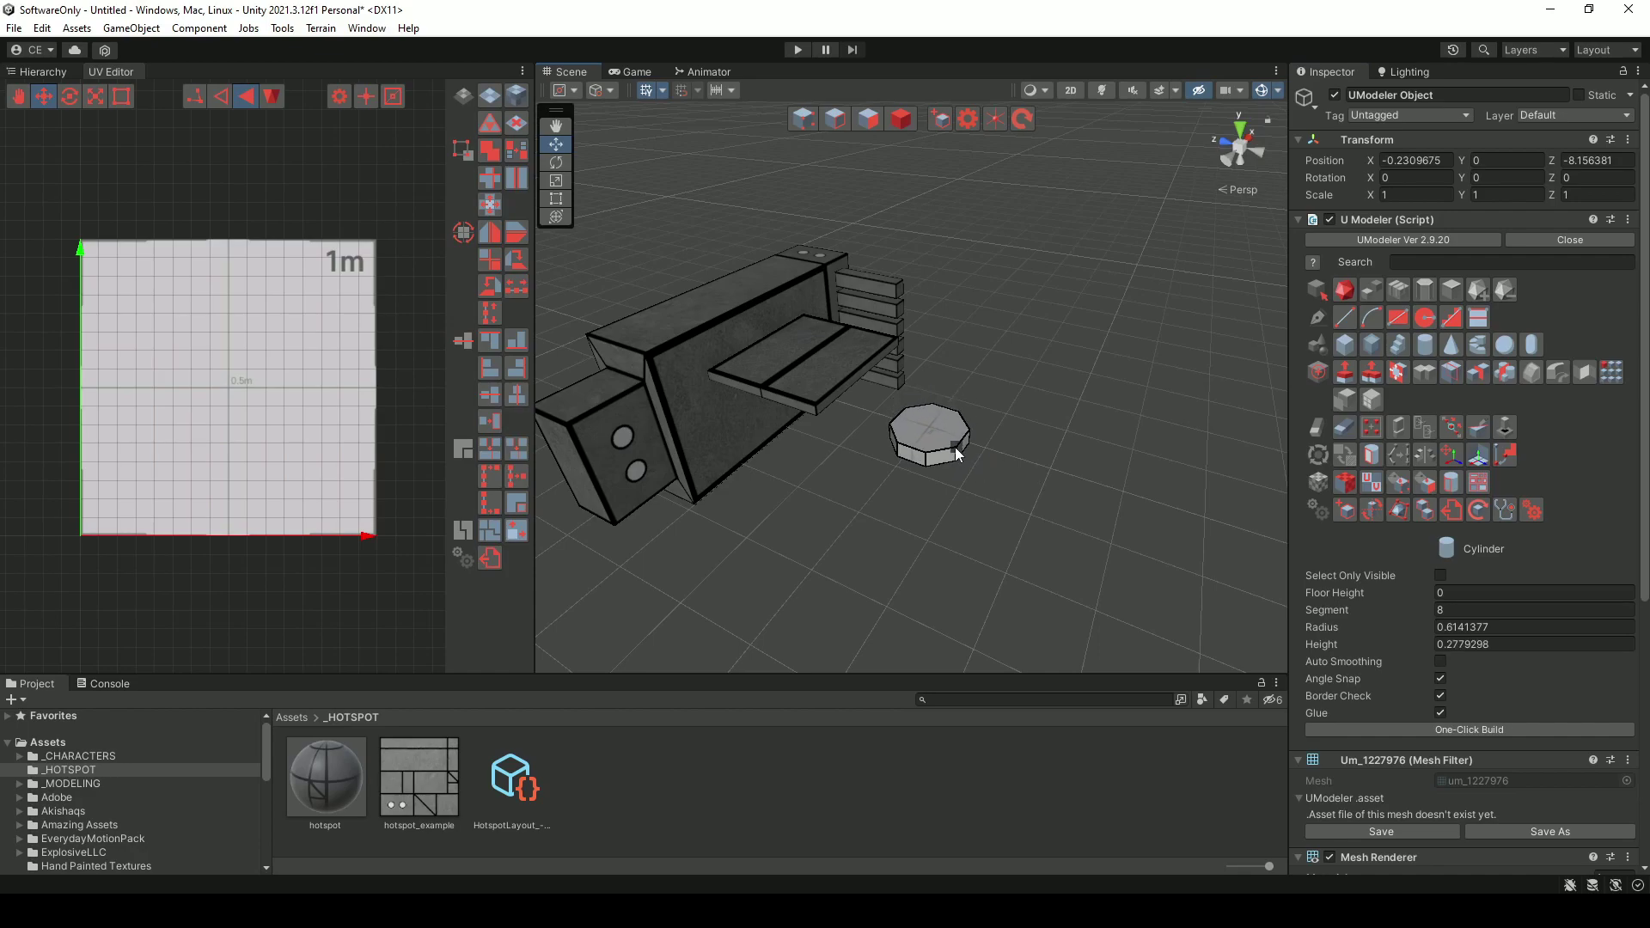
left_click(956, 447)
key("Return")
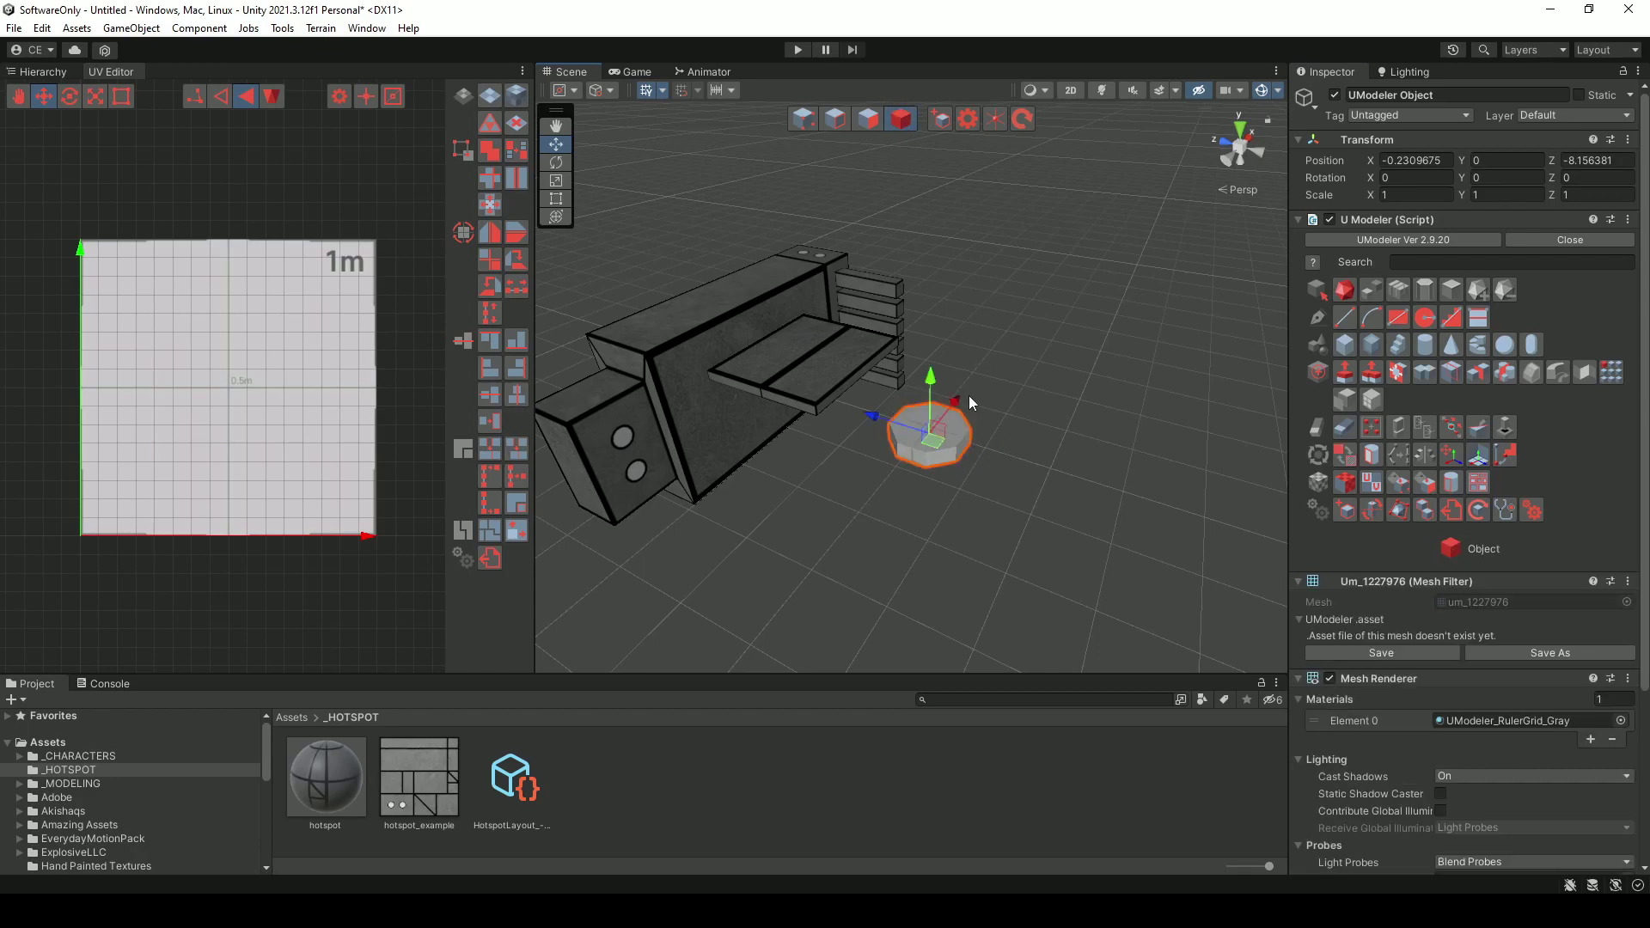
- Scale the cylinder uniformly to 1.7425 and move it along Z to -9.52, away from the first model
key("f")
scroll(965, 429, "down", 15)
left_click_drag(963, 422, 971, 375, "alt")
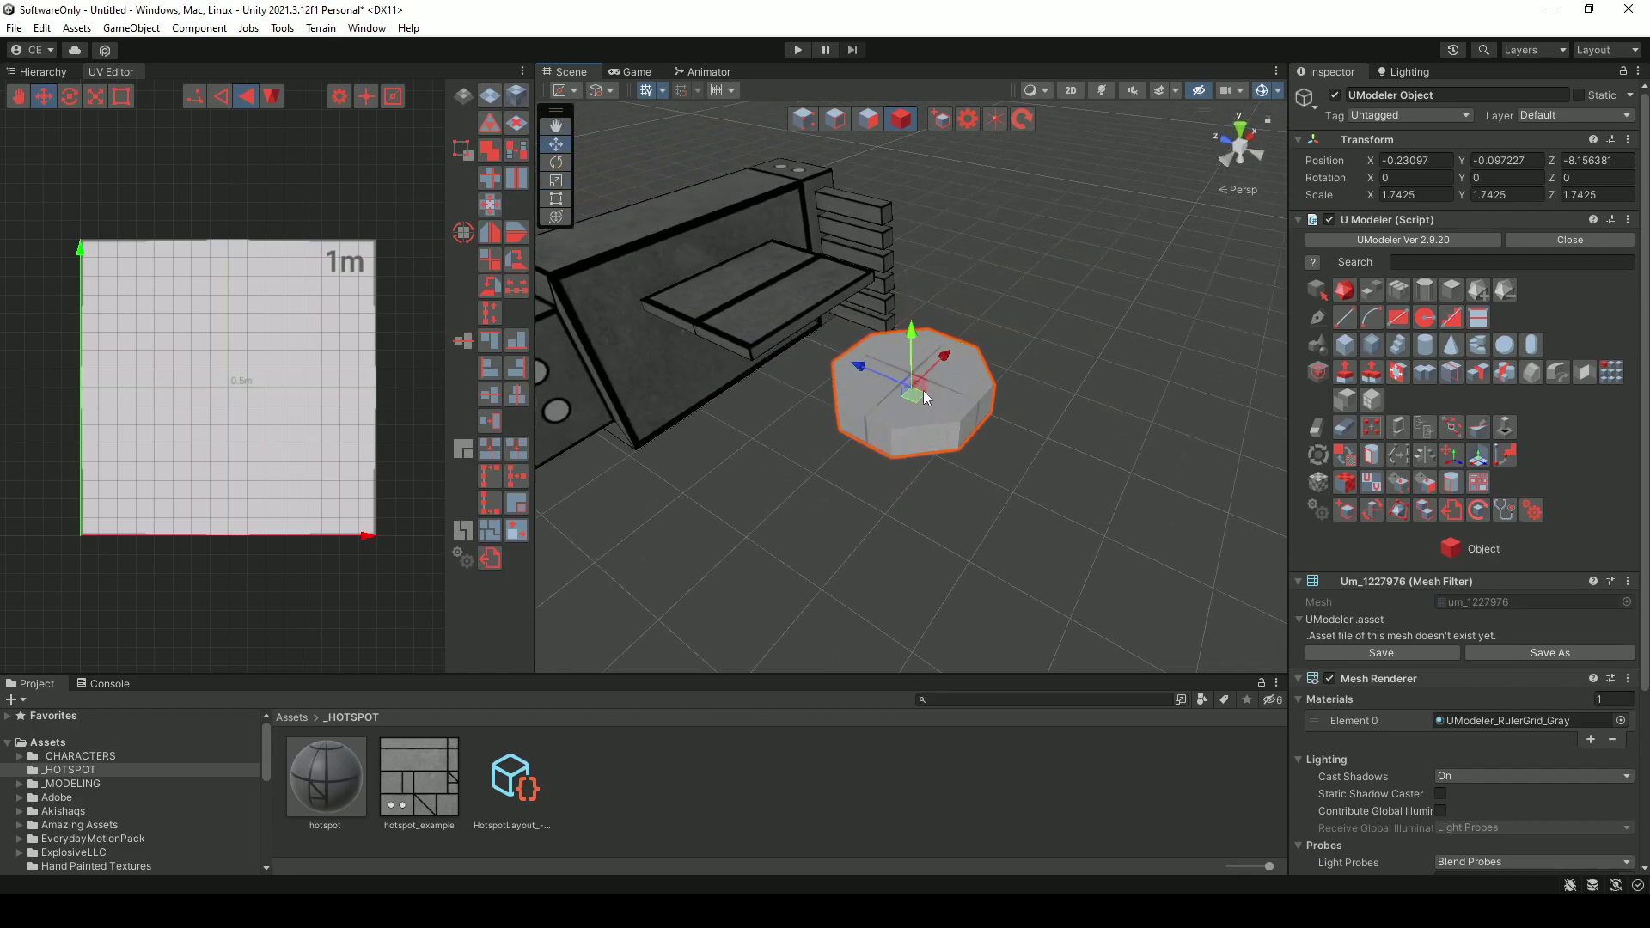
left_click_drag(863, 364, 1014, 376)
- Inset the cylinder's top face individually with a thickness of about 0.25 and bridged edges
left_click(868, 123)
left_click(1011, 412)
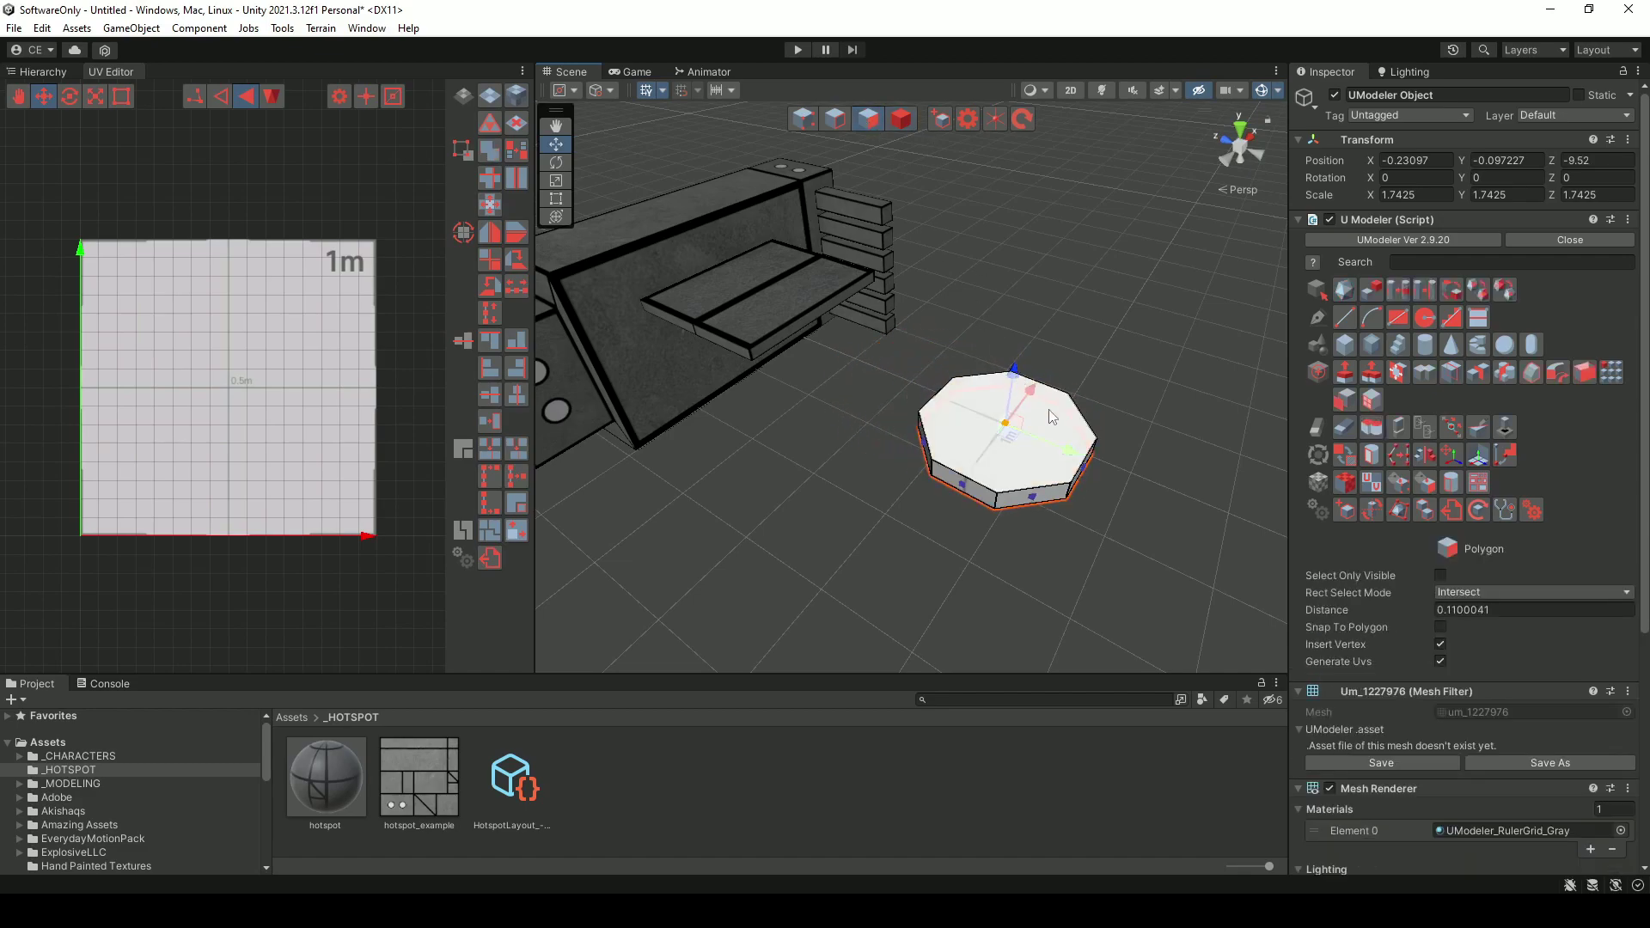
left_click(1397, 373)
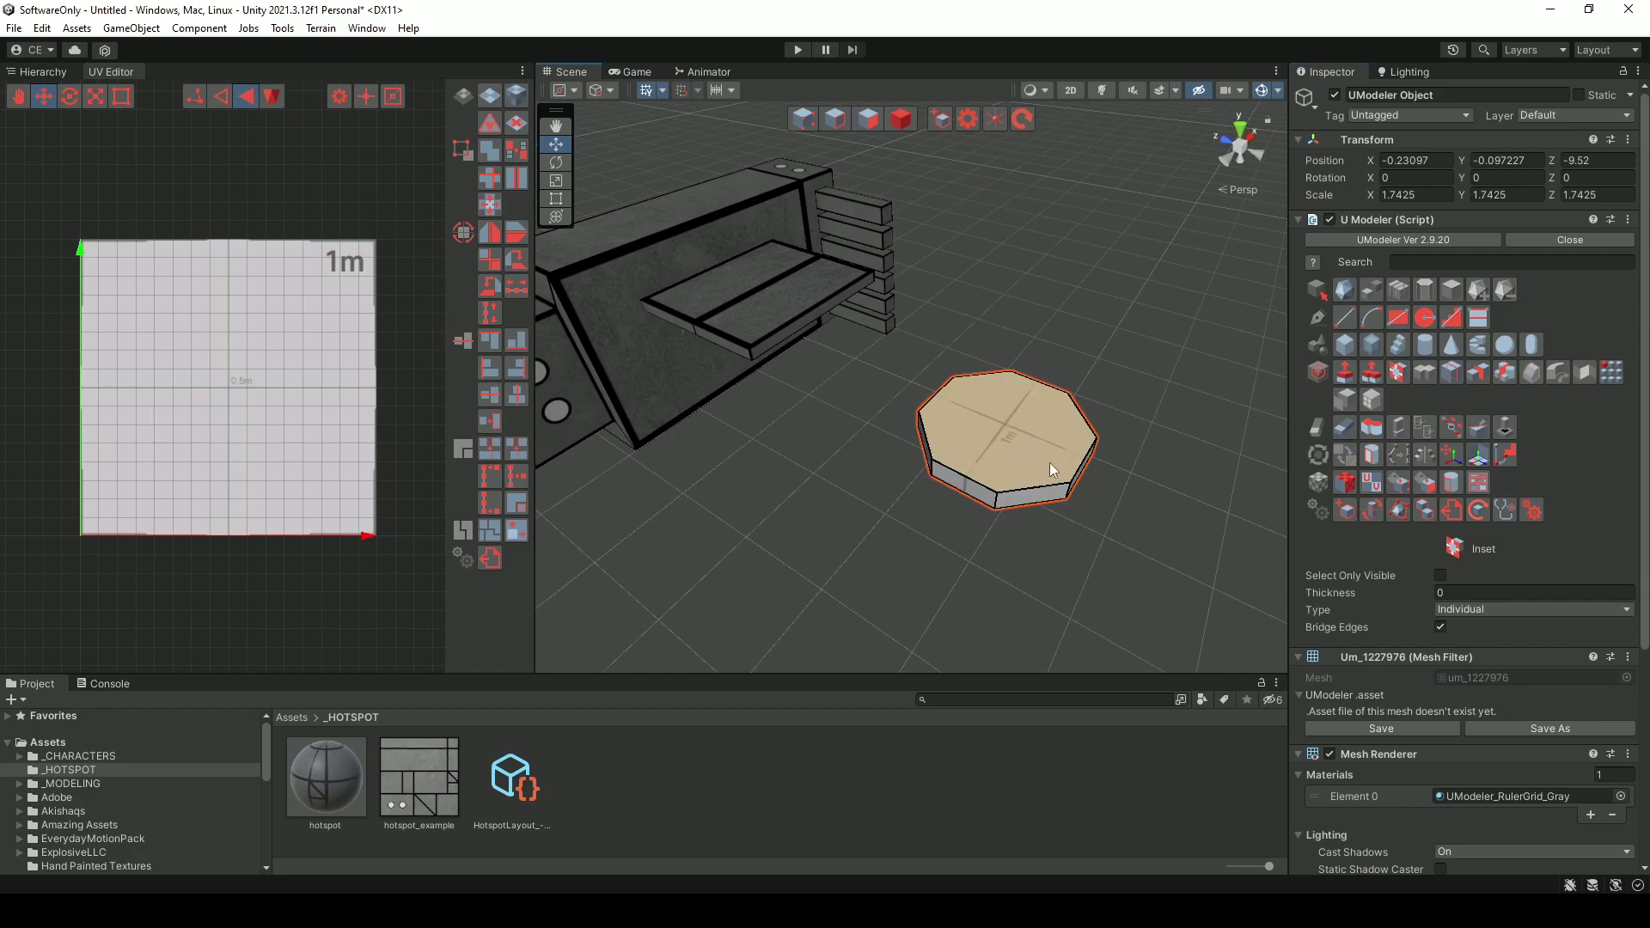
left_click_drag(1008, 390, 1009, 394)
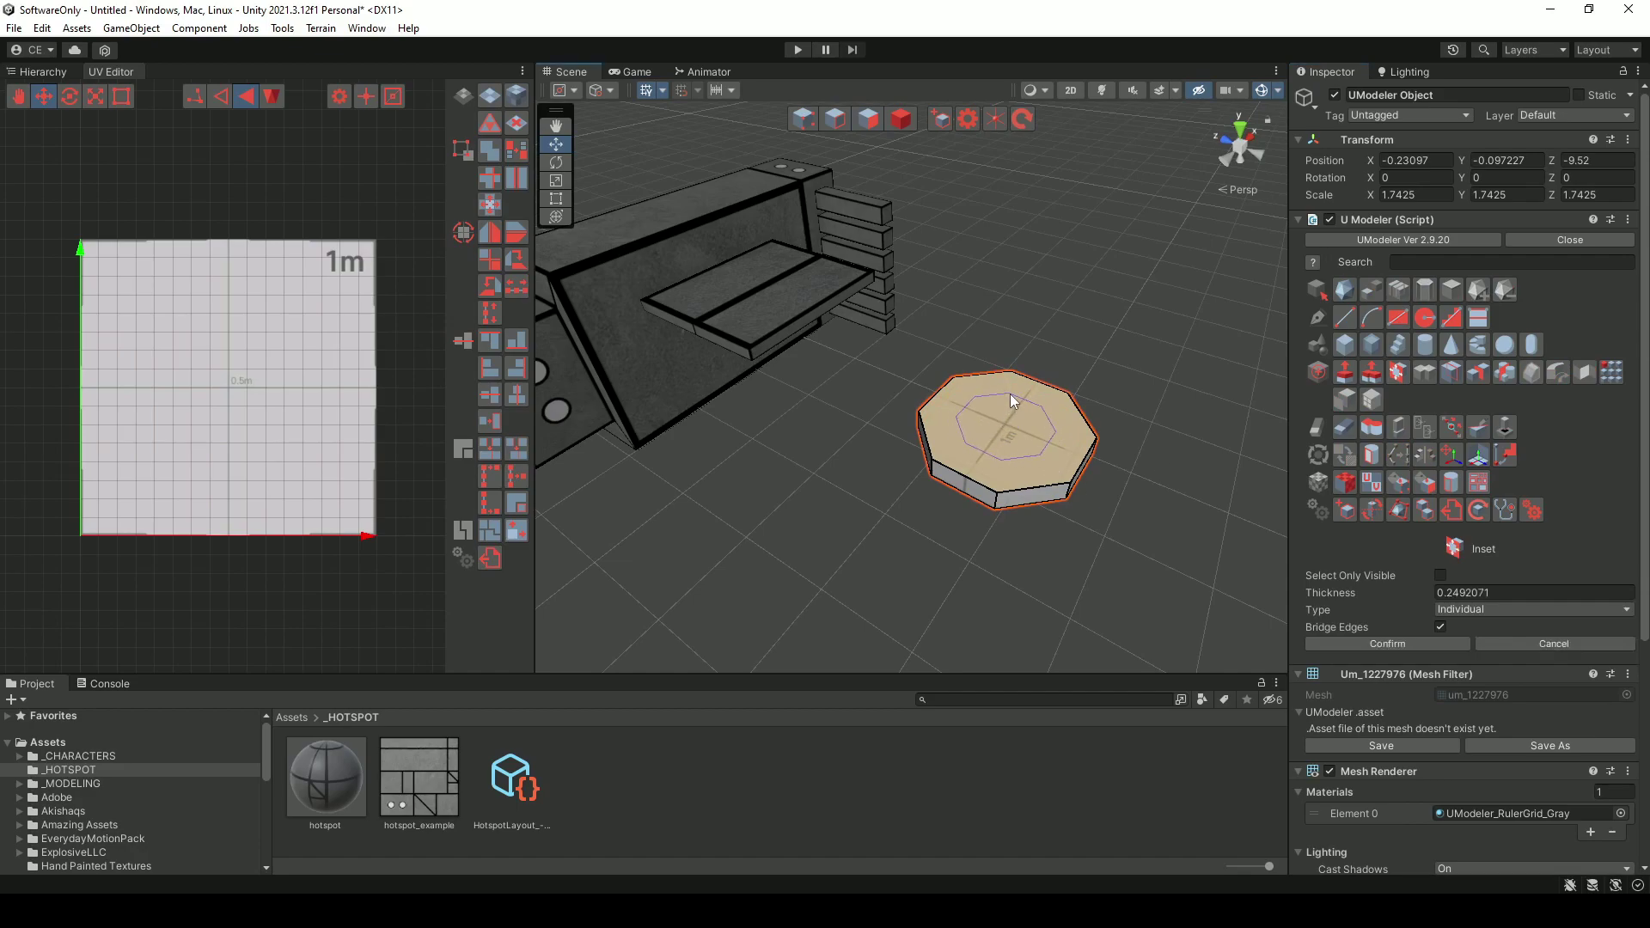
left_click(1366, 643)
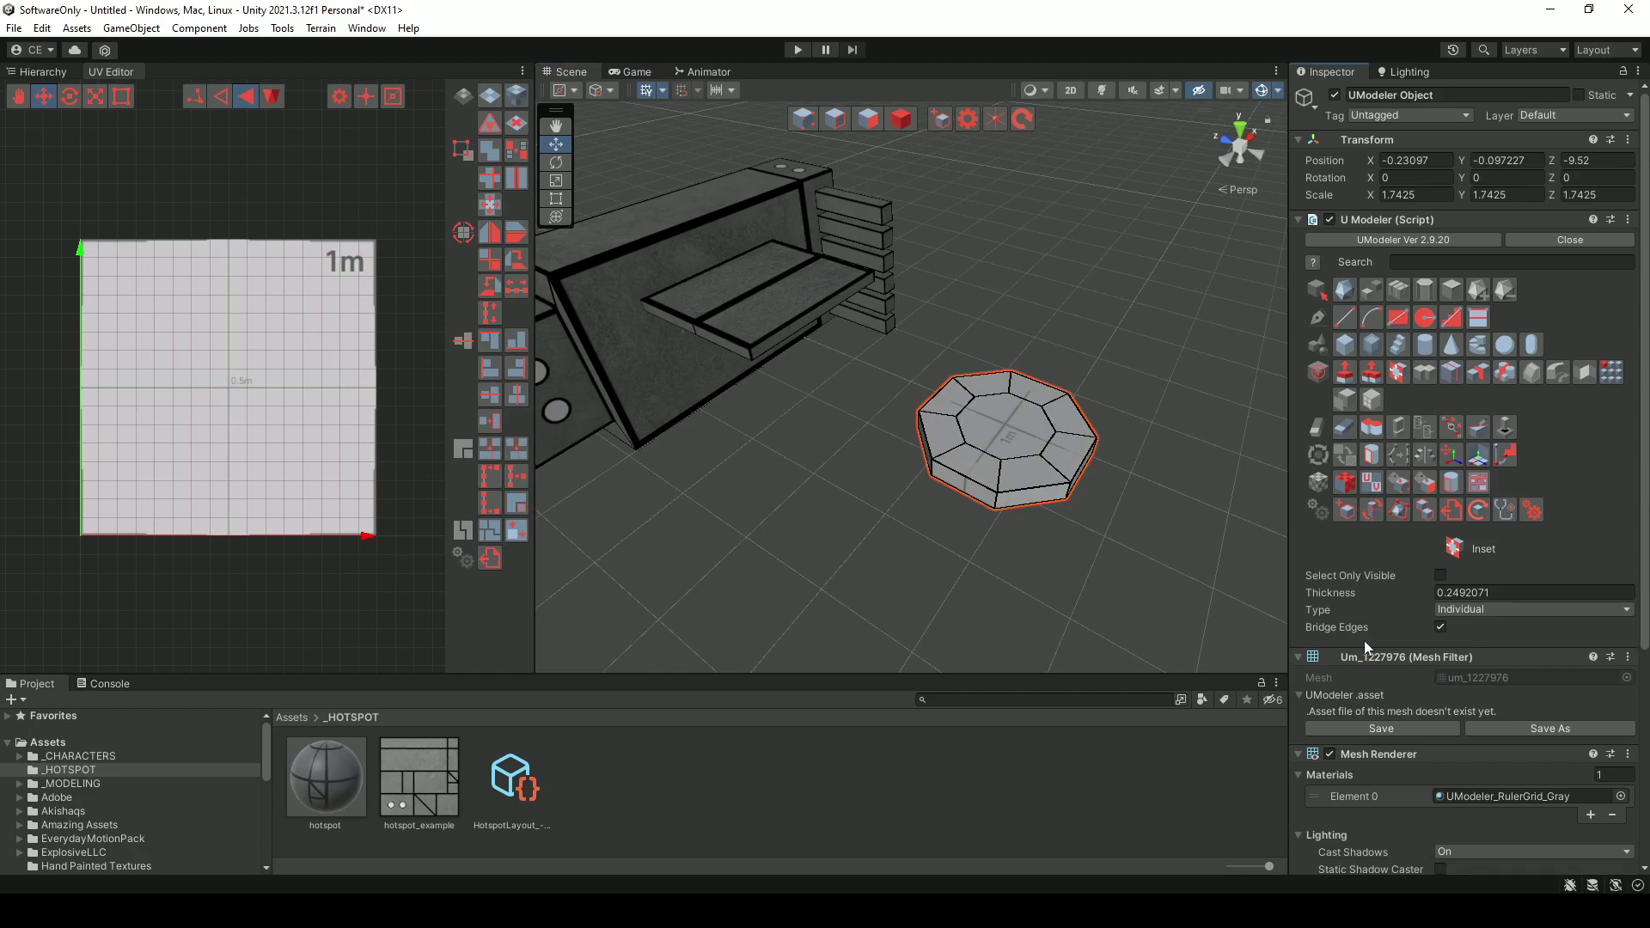
left_click_drag(1061, 457, 916, 310, "alt")
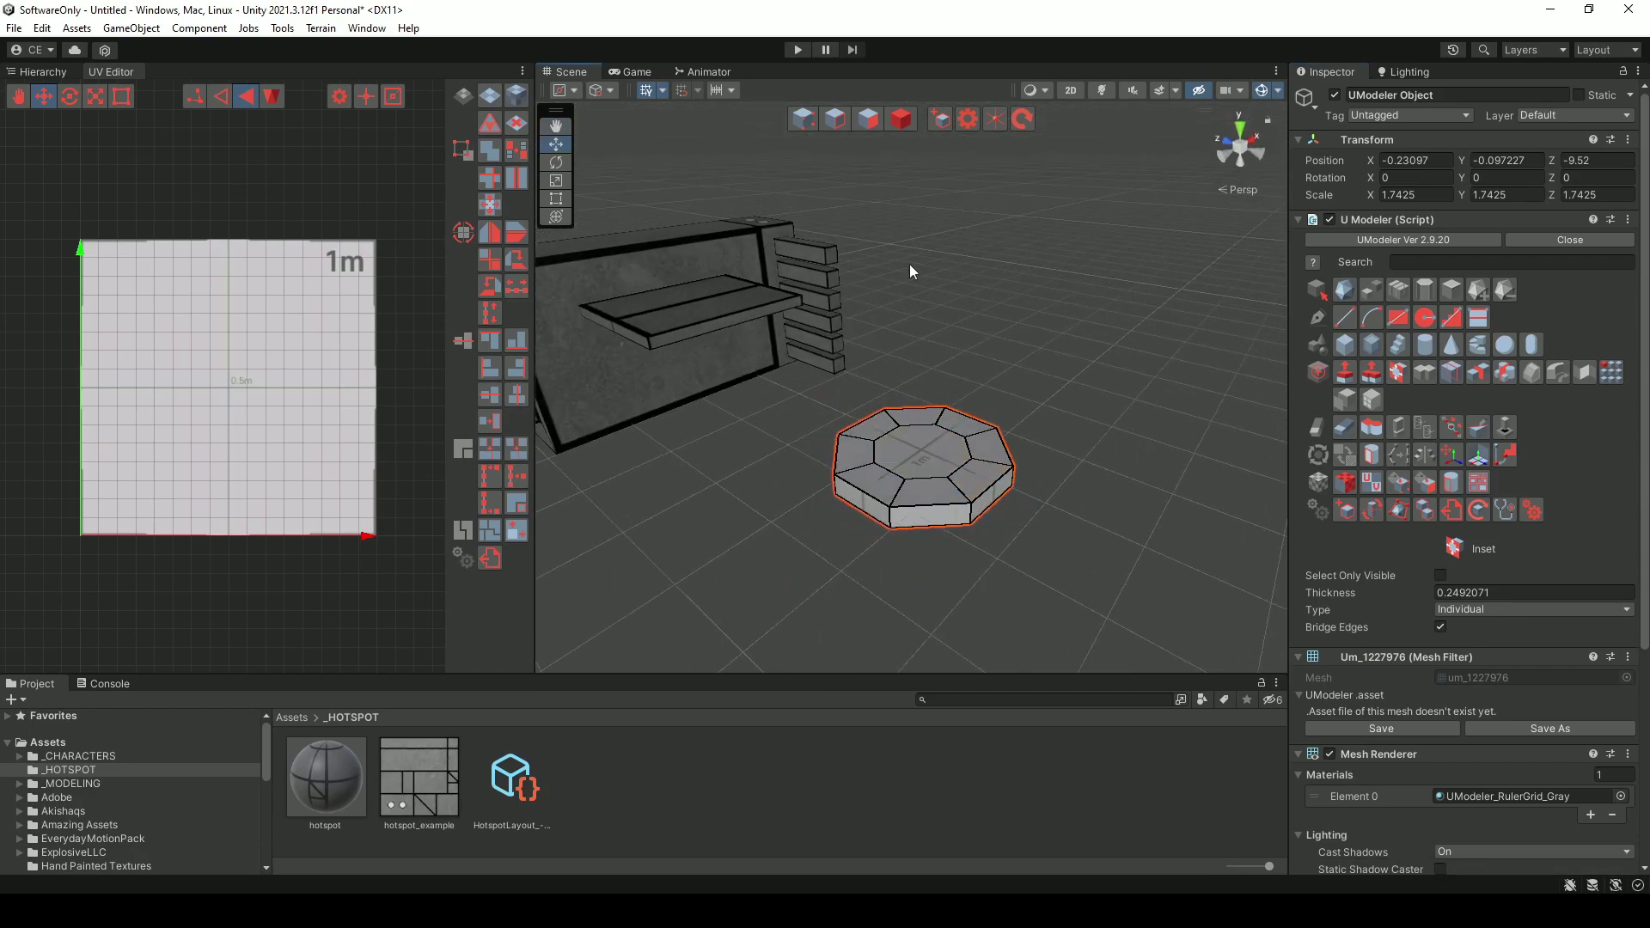
- Extrude the cylinder's inner top face upward into a segmented column and extend a column side about 1.36 into a rectangular arm
left_click(866, 117)
left_click_drag(919, 397, 1243, 439)
scroll(1203, 439, "down", 3)
mouse_move(1100, 434)
left_mouse_down("alt")
mouse_move(653, 421)
mouse_move(1077, 426)
left_mouse_up("alt")
left_click(989, 464)
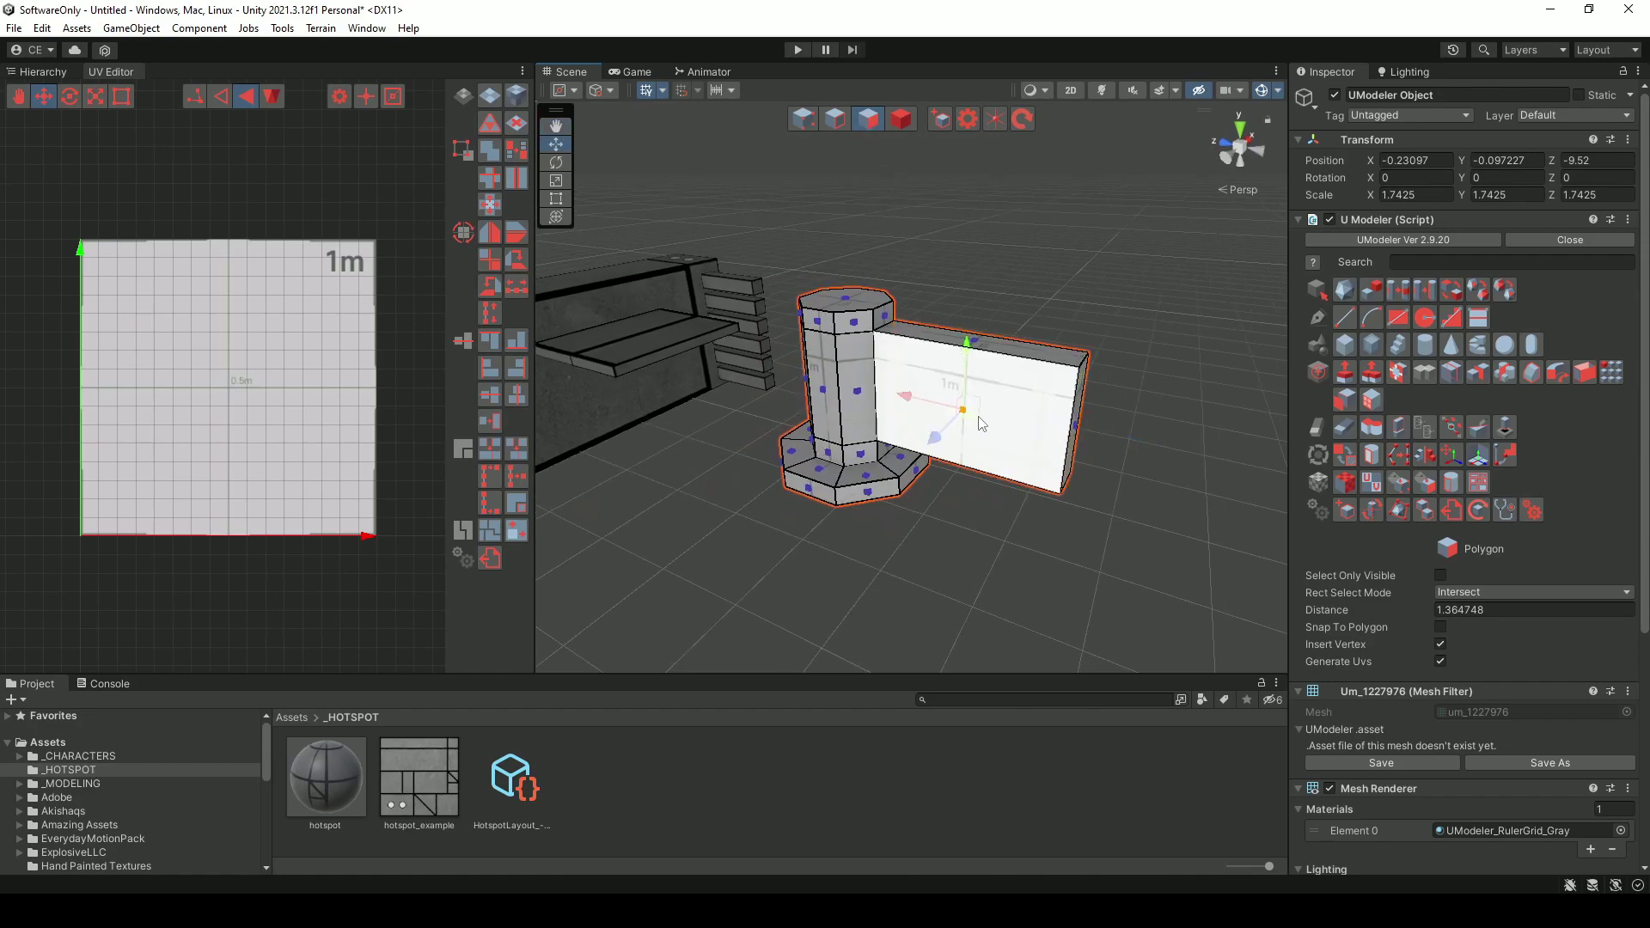
- Inset the arm's large side face individually with a thickness of about 0.15 and bridged edges
left_click_drag(988, 466, 1260, 399, "alt")
left_click(1398, 372)
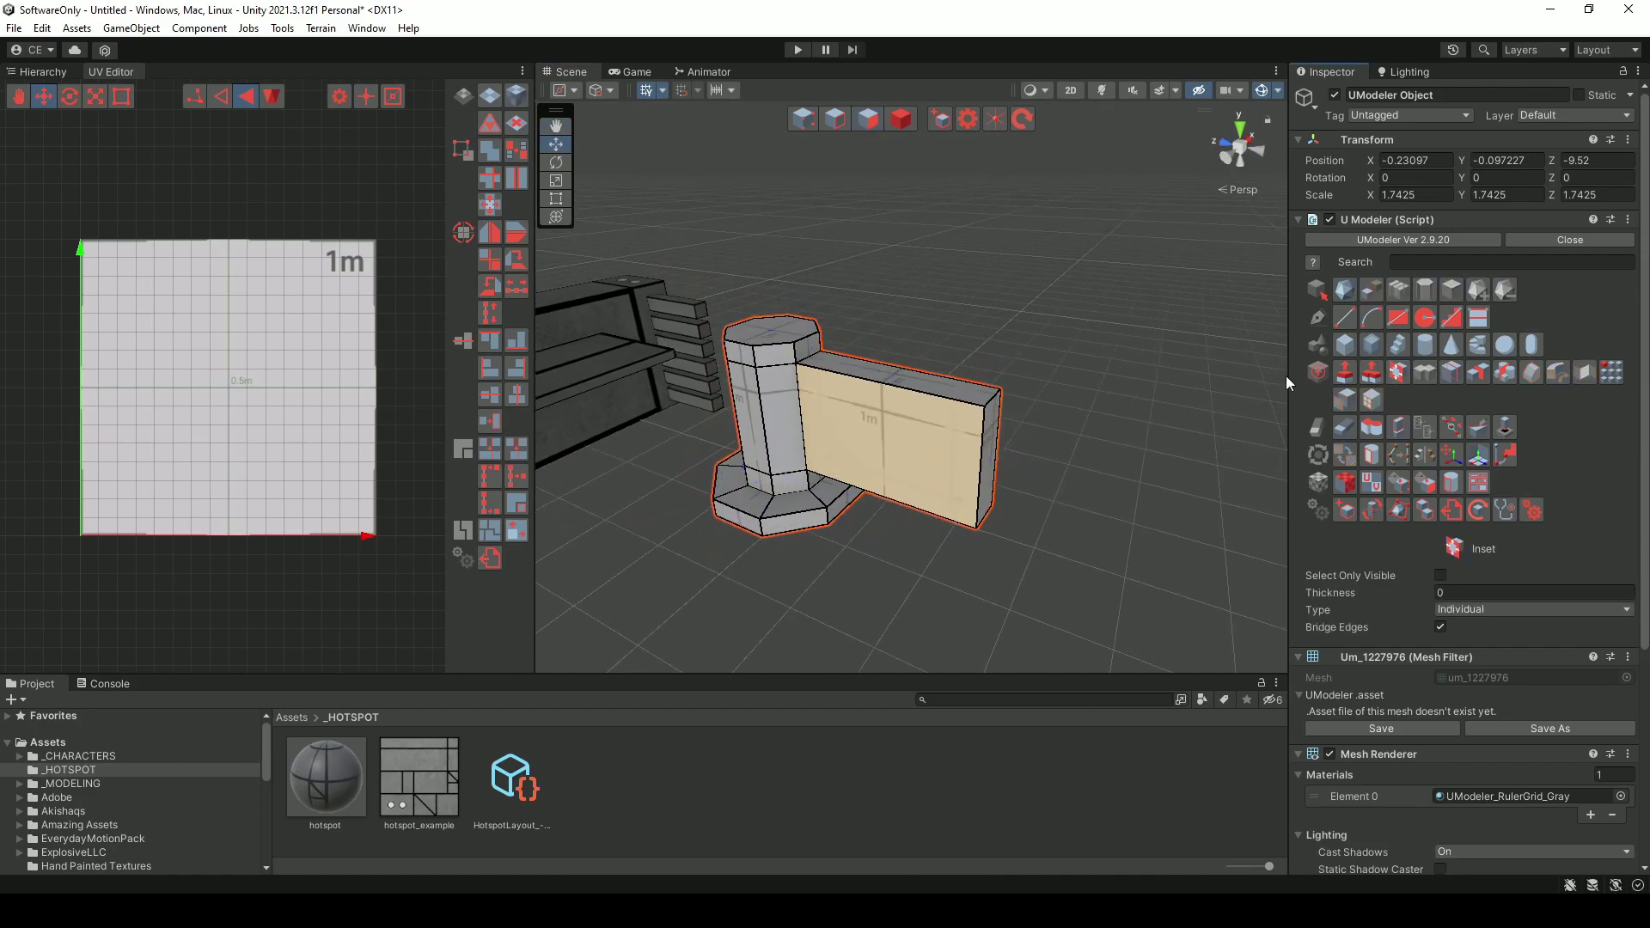
left_click(958, 425)
left_click_drag(804, 507, 967, 415, "alt")
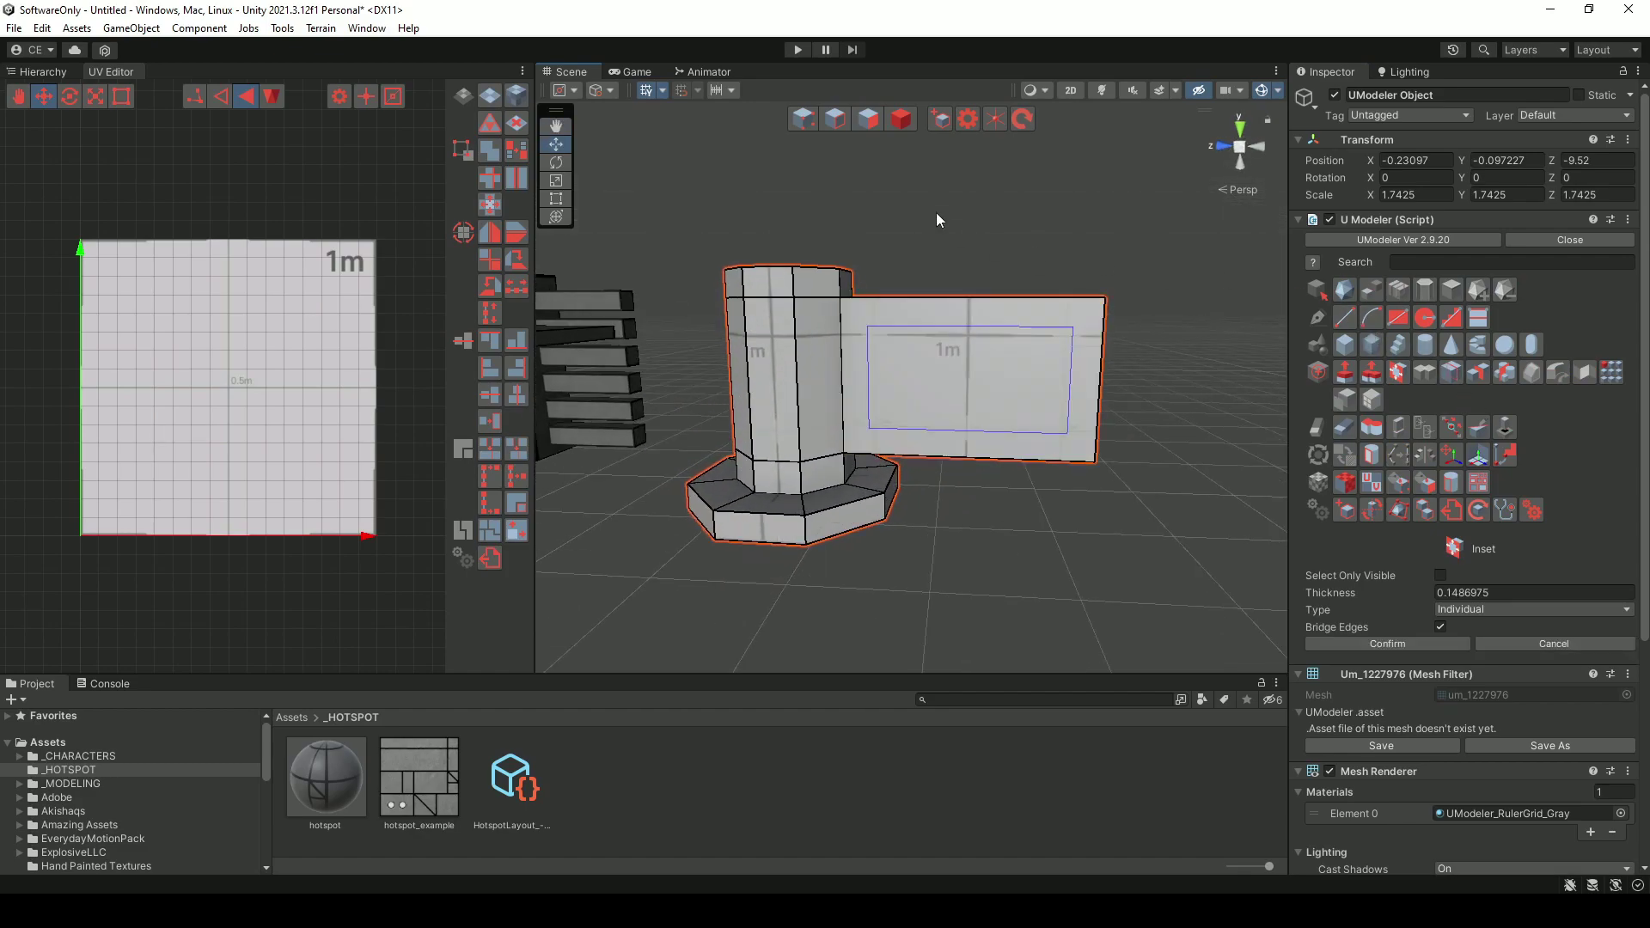
left_click(801, 121)
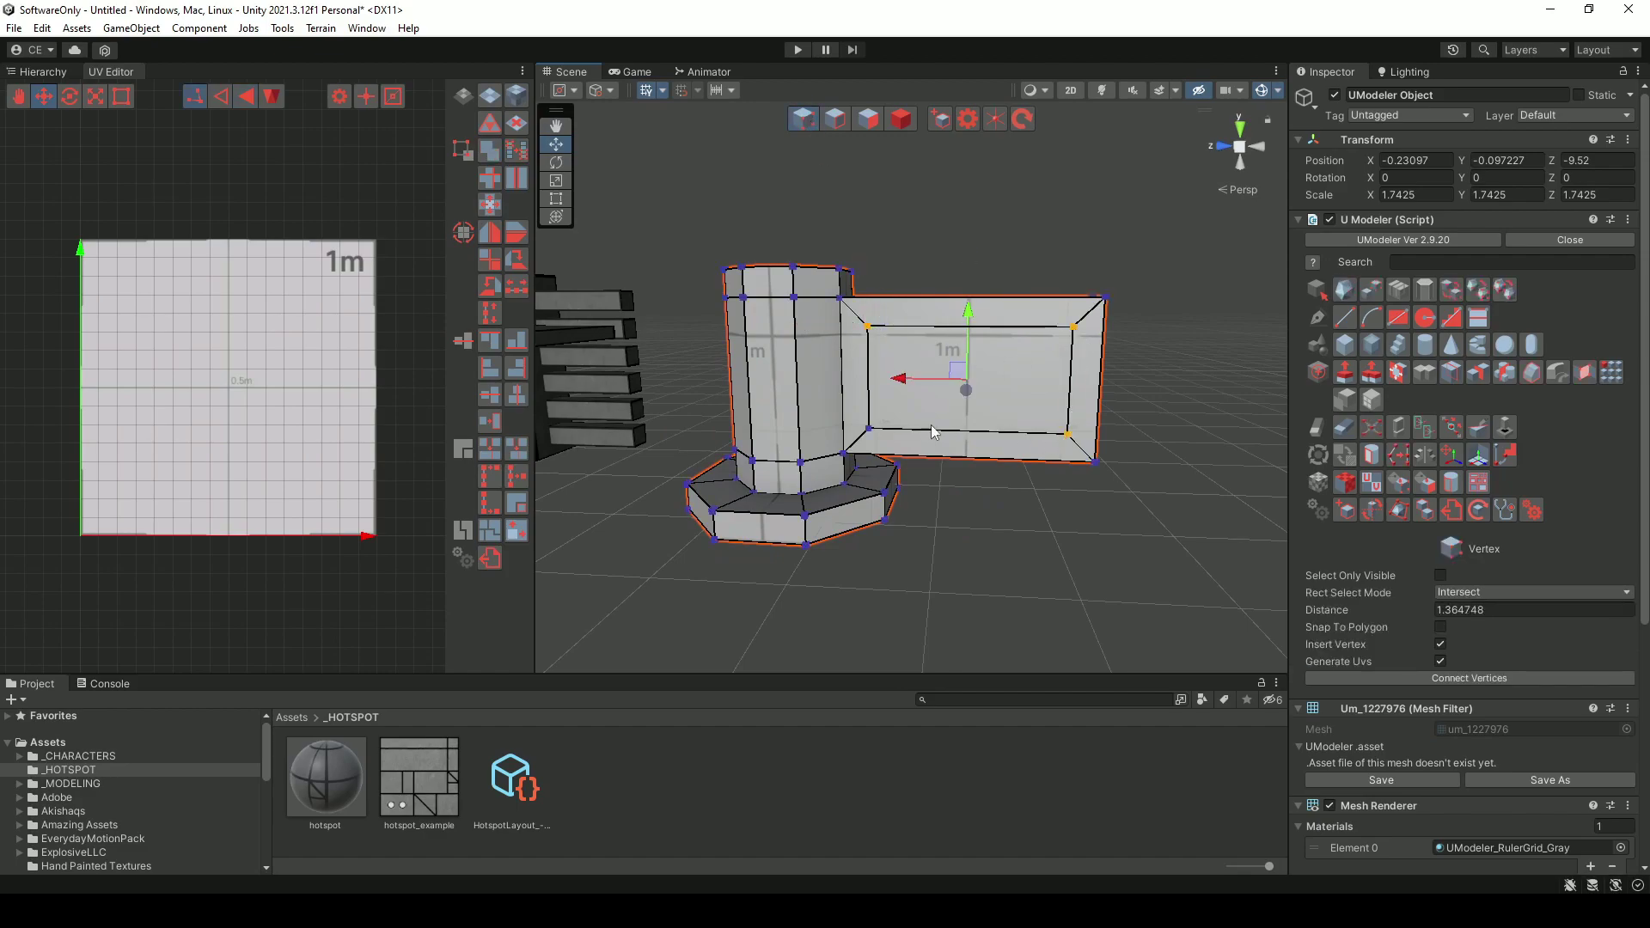
left_click(1550, 380)
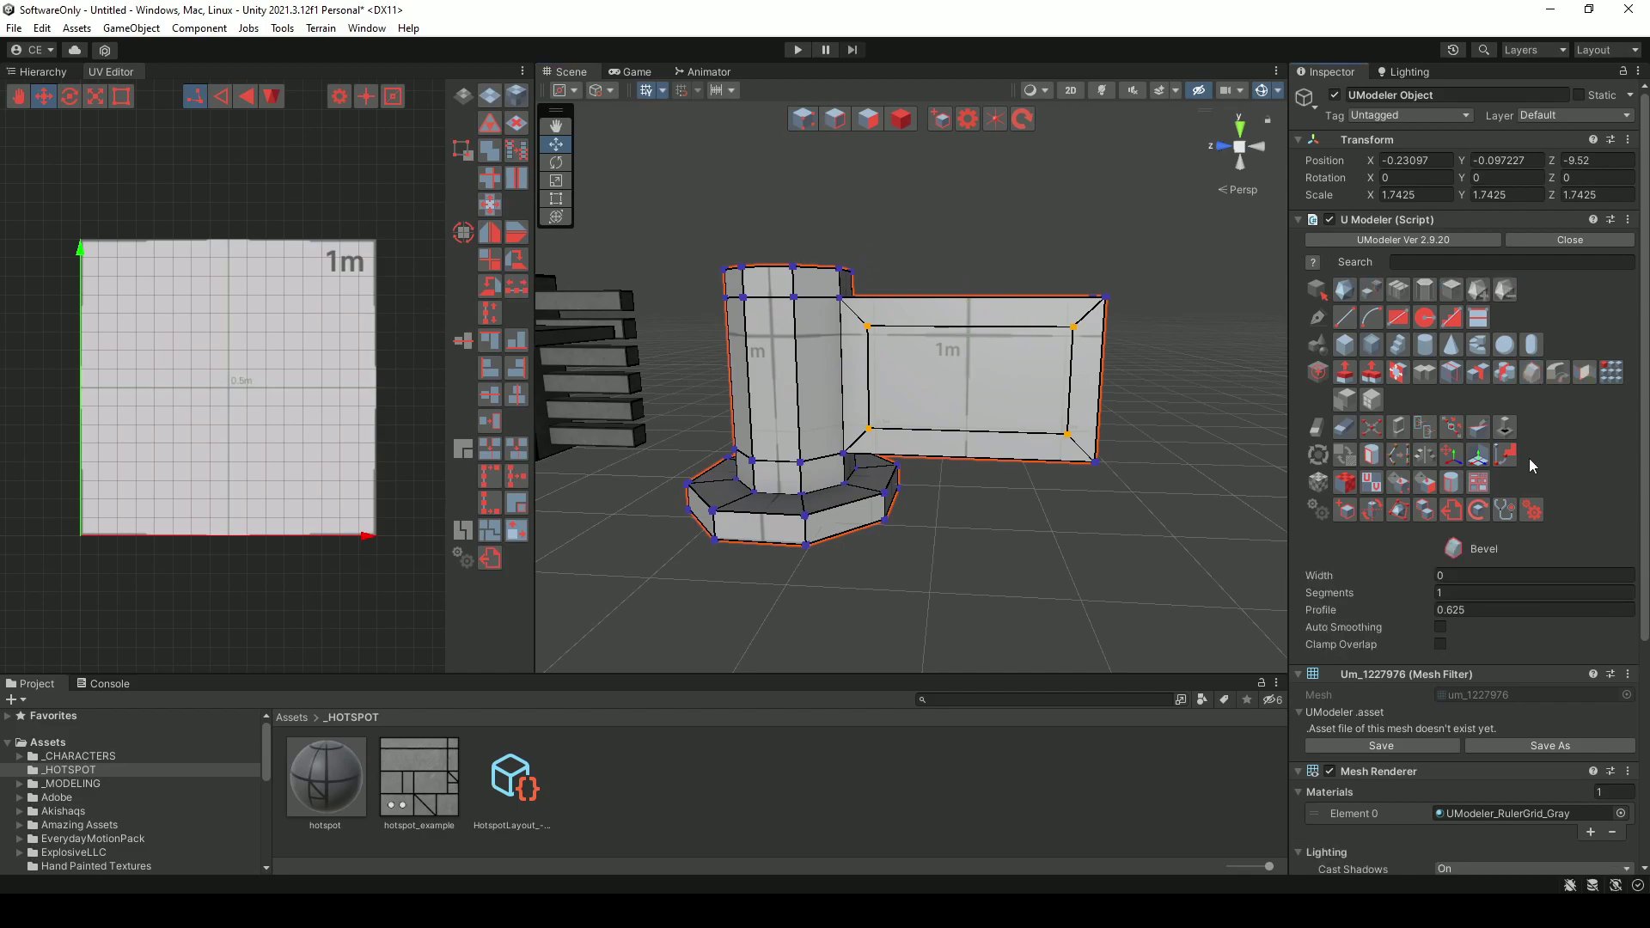
left_click_drag(1422, 576, 1422, 570)
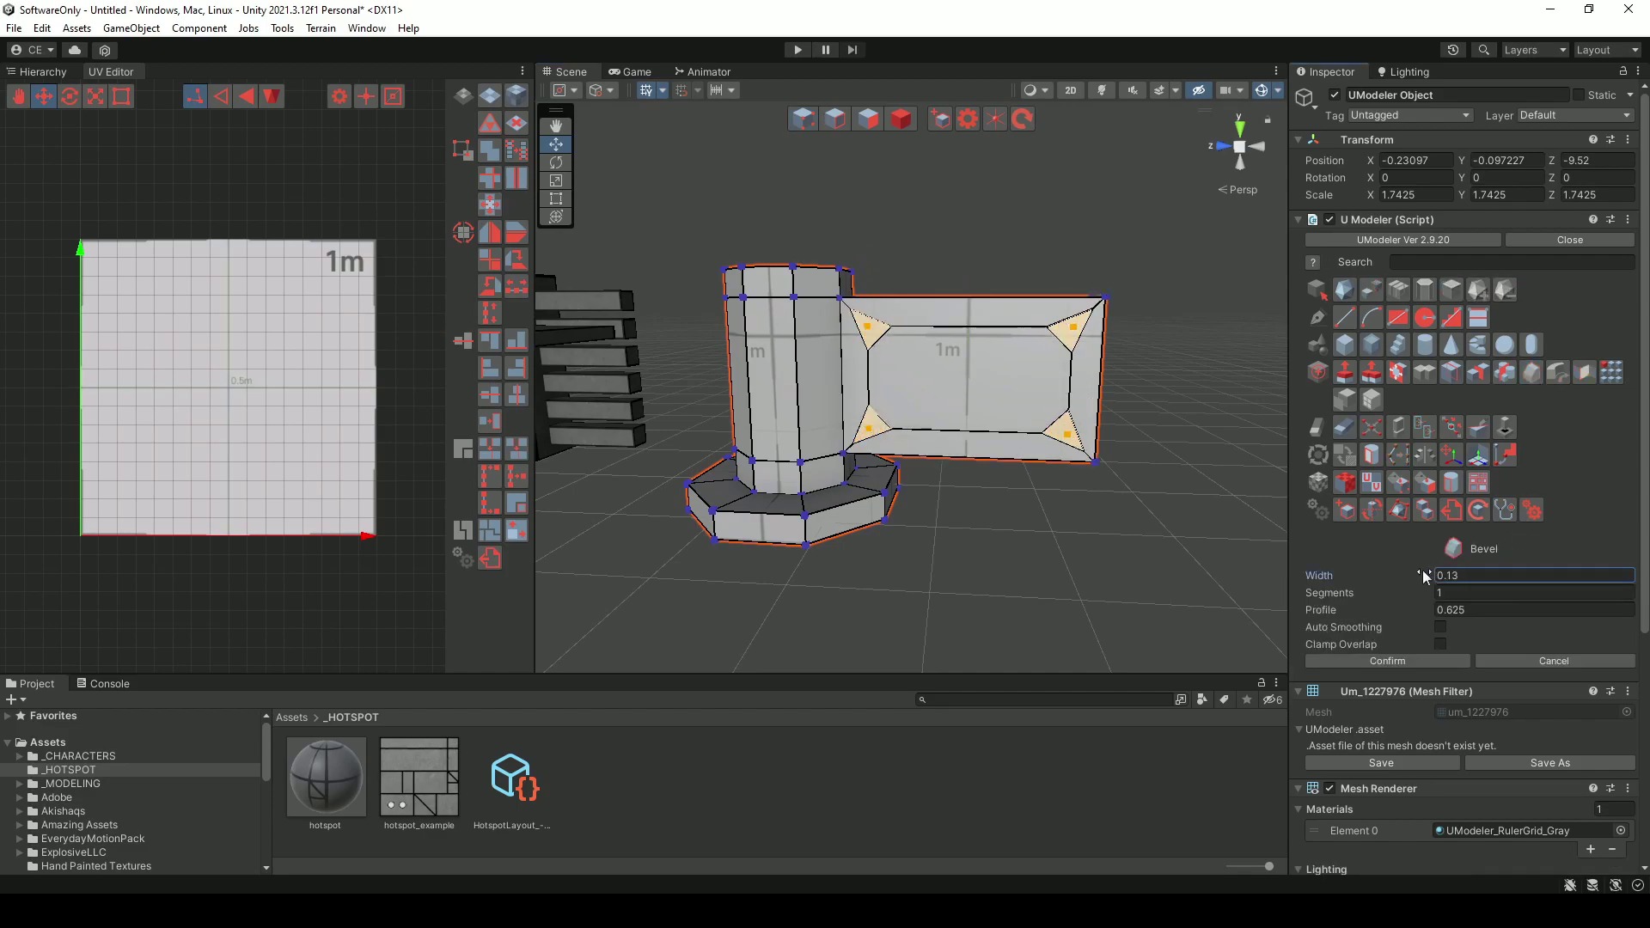
left_click_drag(1053, 314, 1048, 353, "alt")
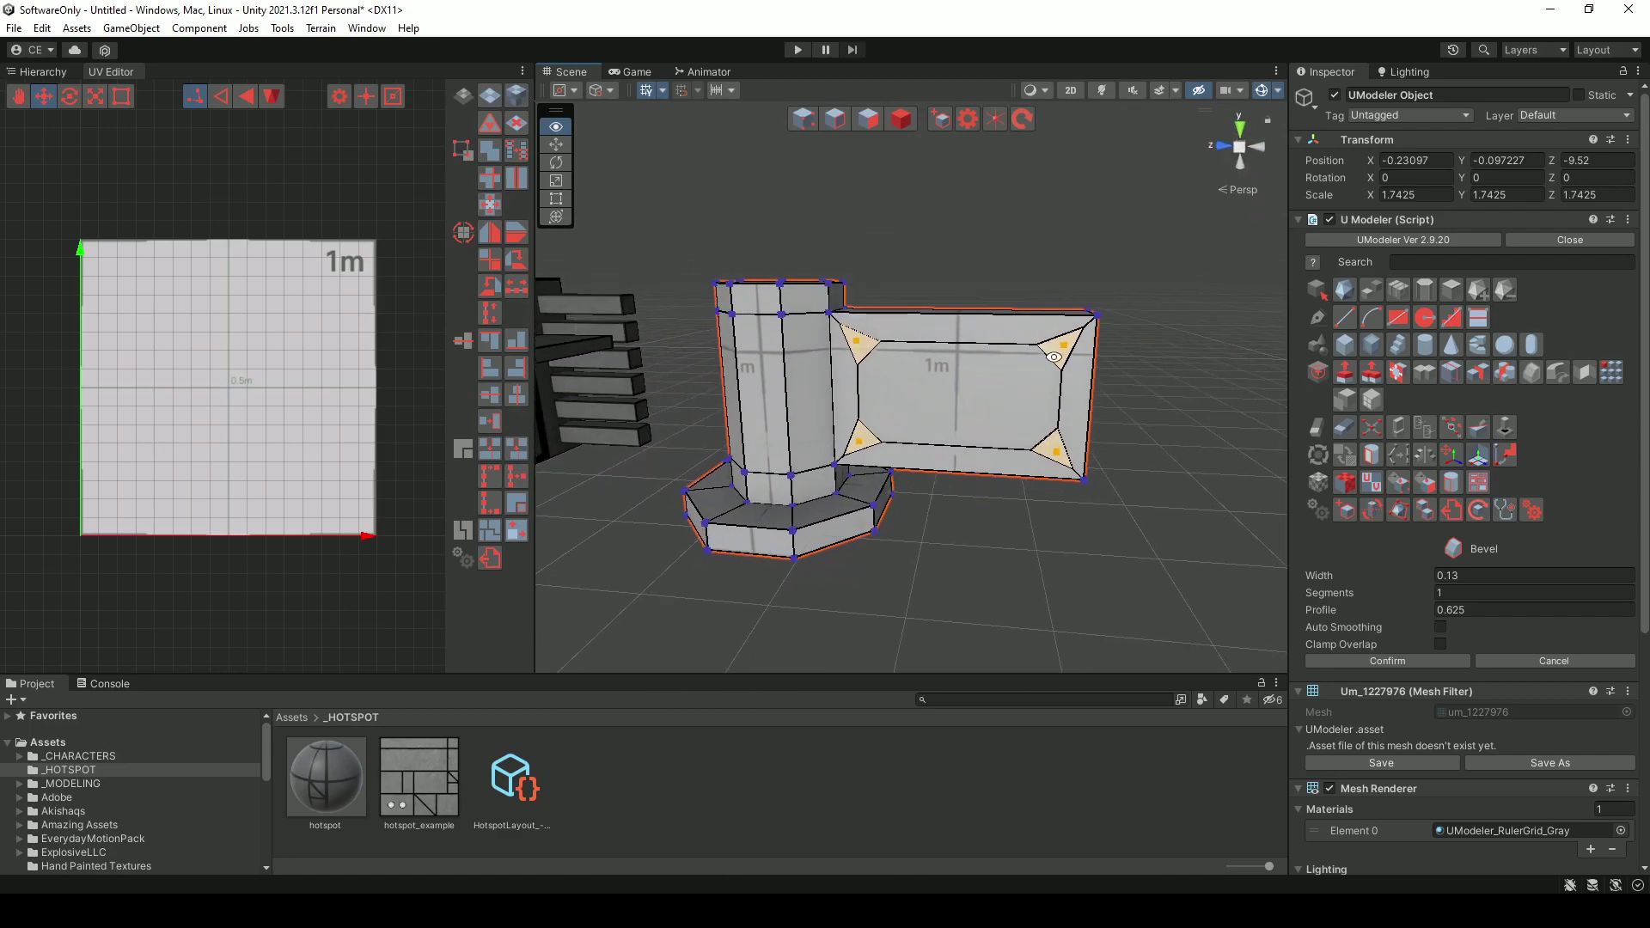
left_click_drag(1430, 589, 1435, 590)
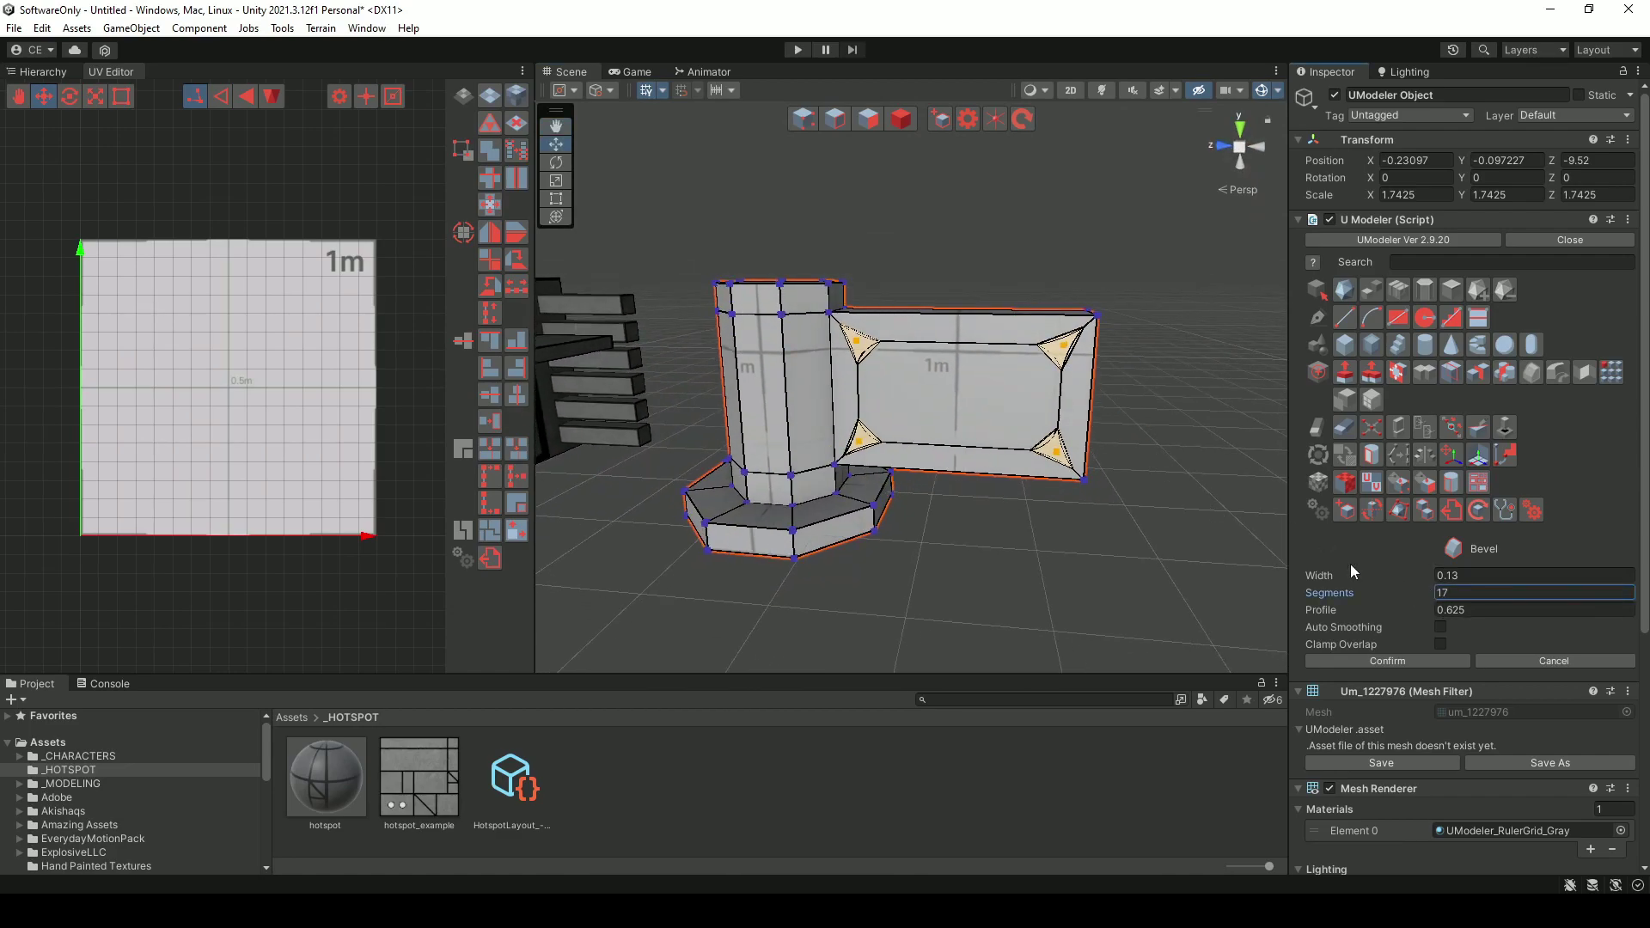
key("Escape")
- Inset the octagonal top face of the column to form a smaller face at its centre
left_click_drag(952, 294, 849, 337, "alt")
left_click_drag(637, 321, 923, 230, "alt")
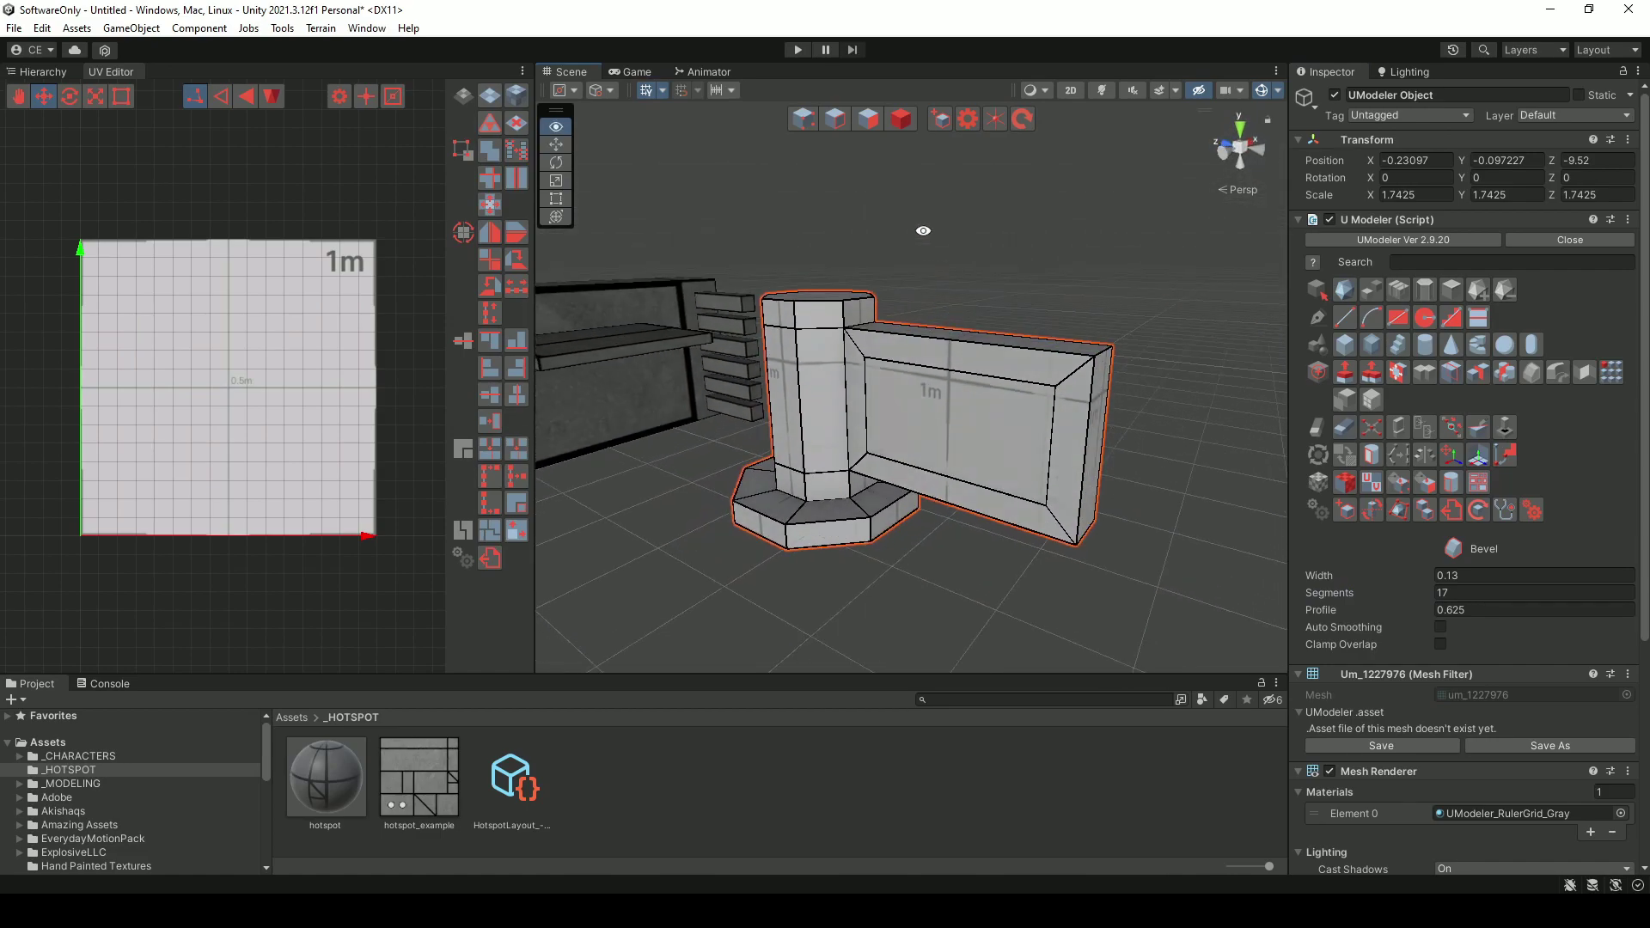
left_click(899, 118)
left_click_drag(806, 342, 971, 434, "alt")
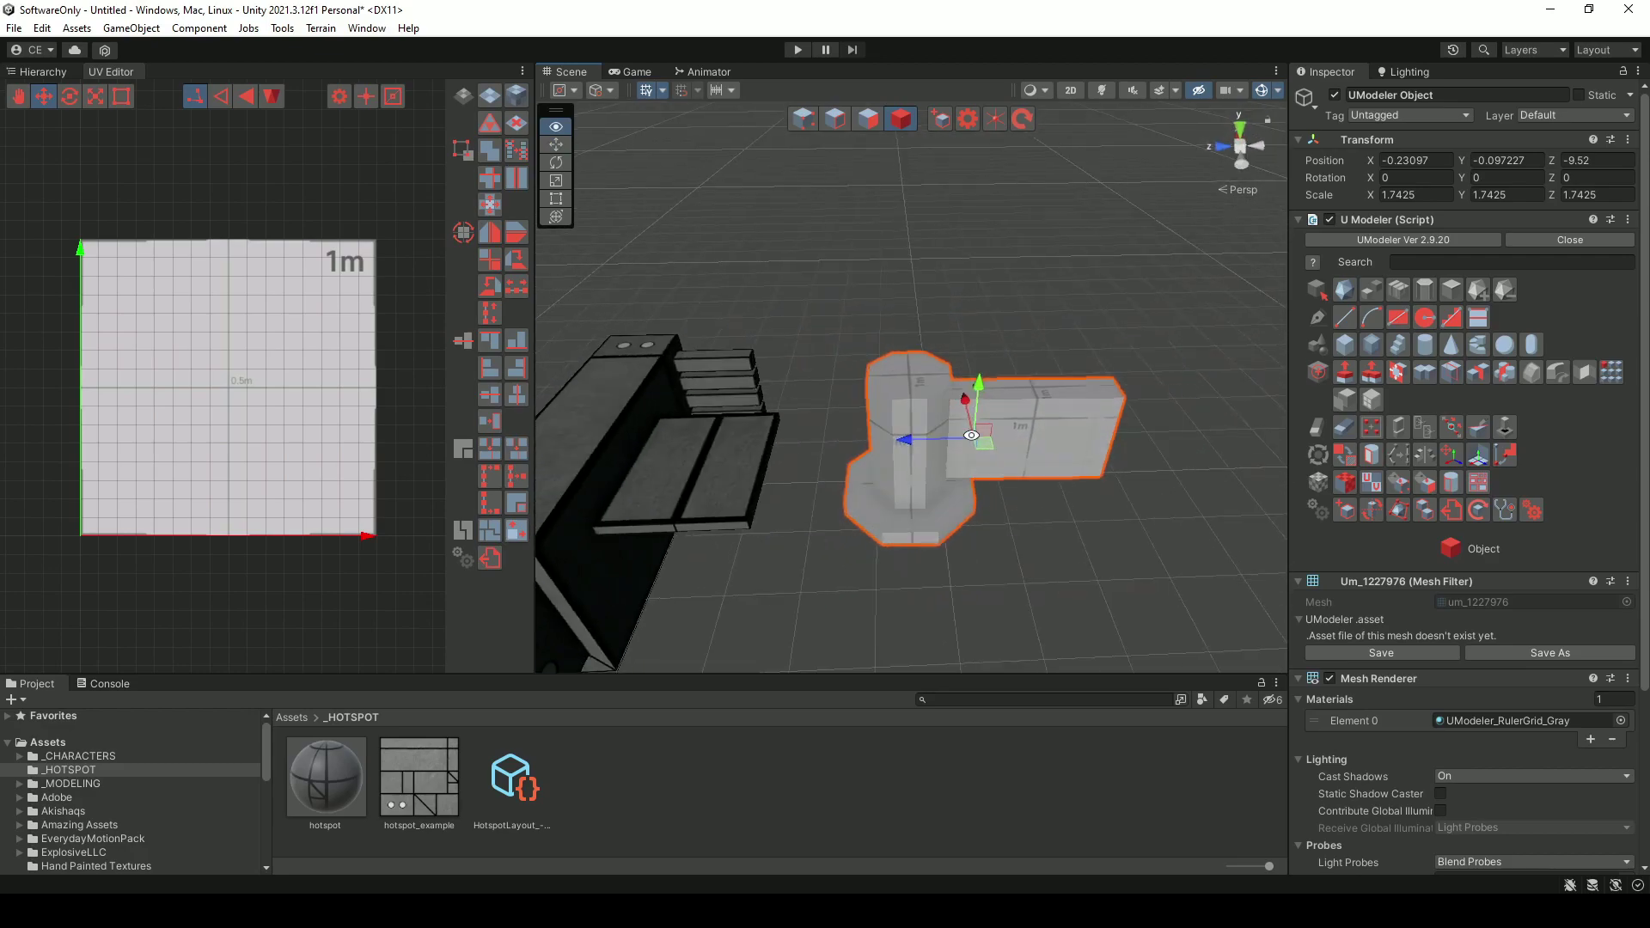
left_click(867, 119)
scroll(911, 373, "up", 4)
left_click(915, 375)
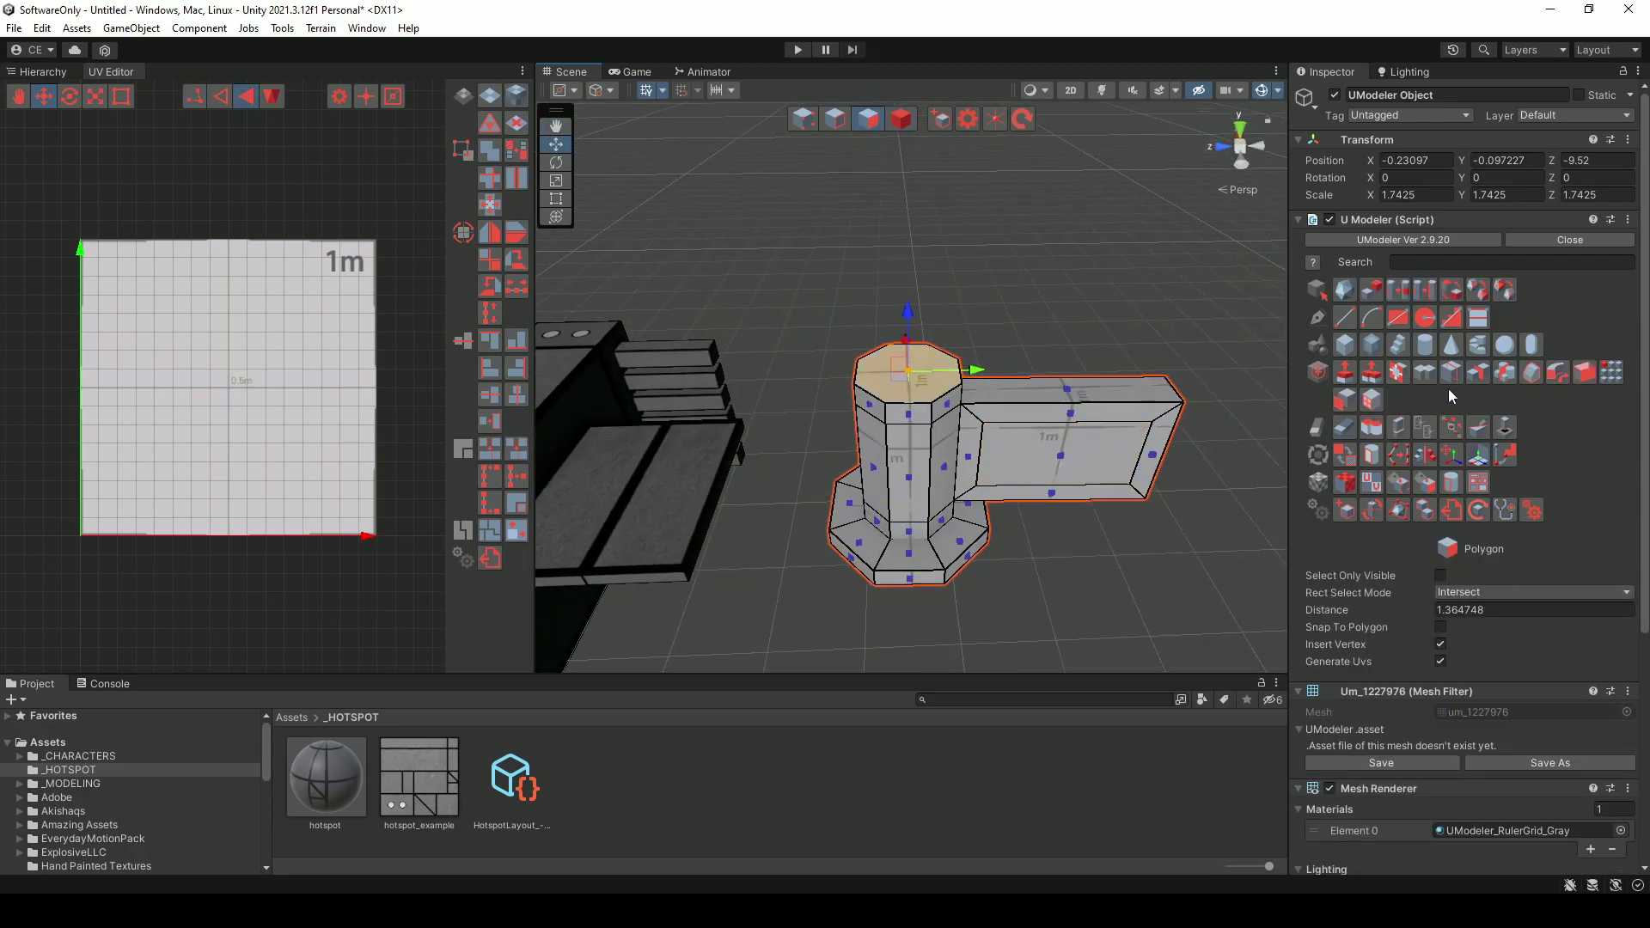
left_click(1395, 375)
left_click_drag(905, 358, 952, 411)
- Extrude the inset top face upward into a tall thin post above the column
left_click(868, 120)
left_click(917, 366)
left_click(901, 120)
scroll(947, 375, "up", 6)
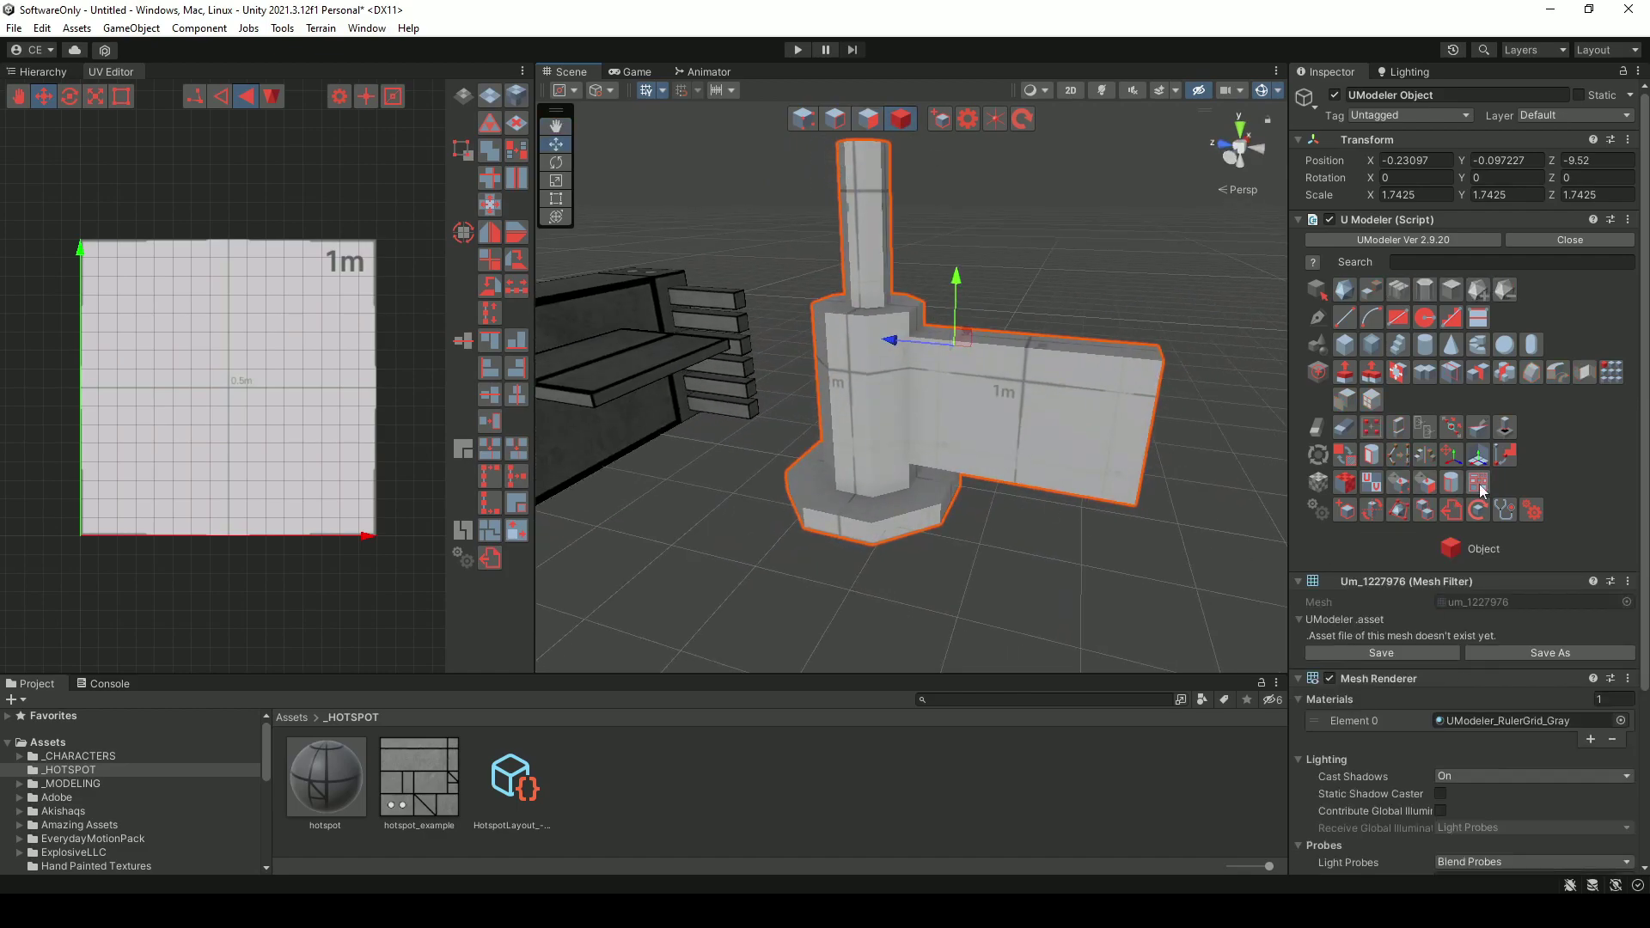
scroll(689, 364, "down", 3)
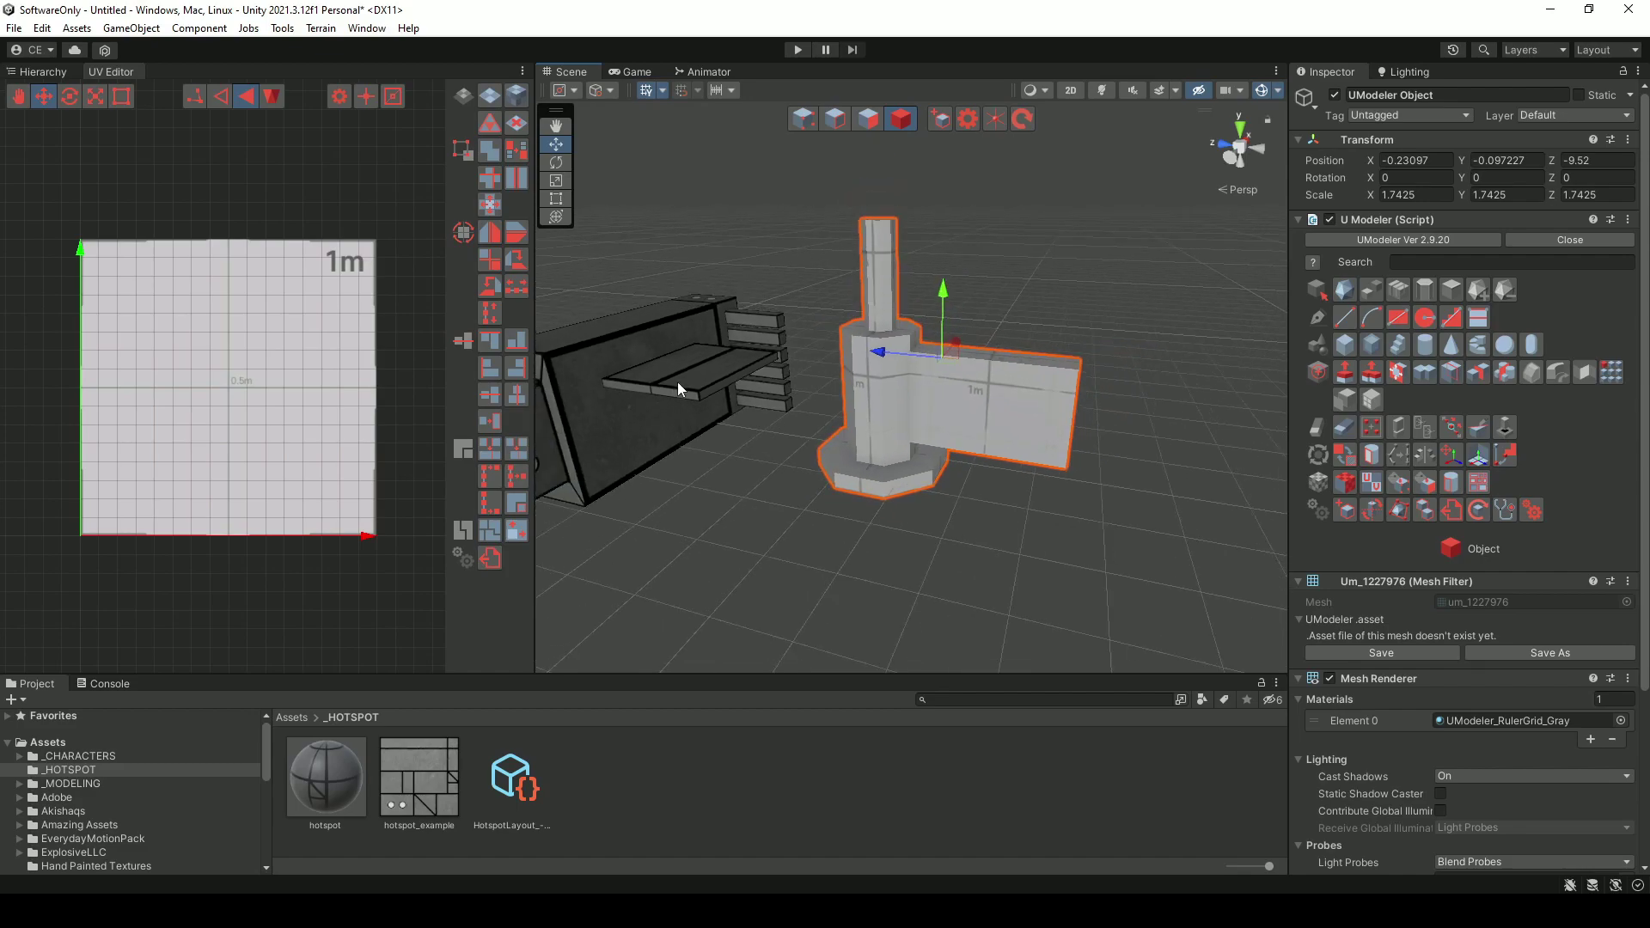
scroll(755, 420, "up", 3)
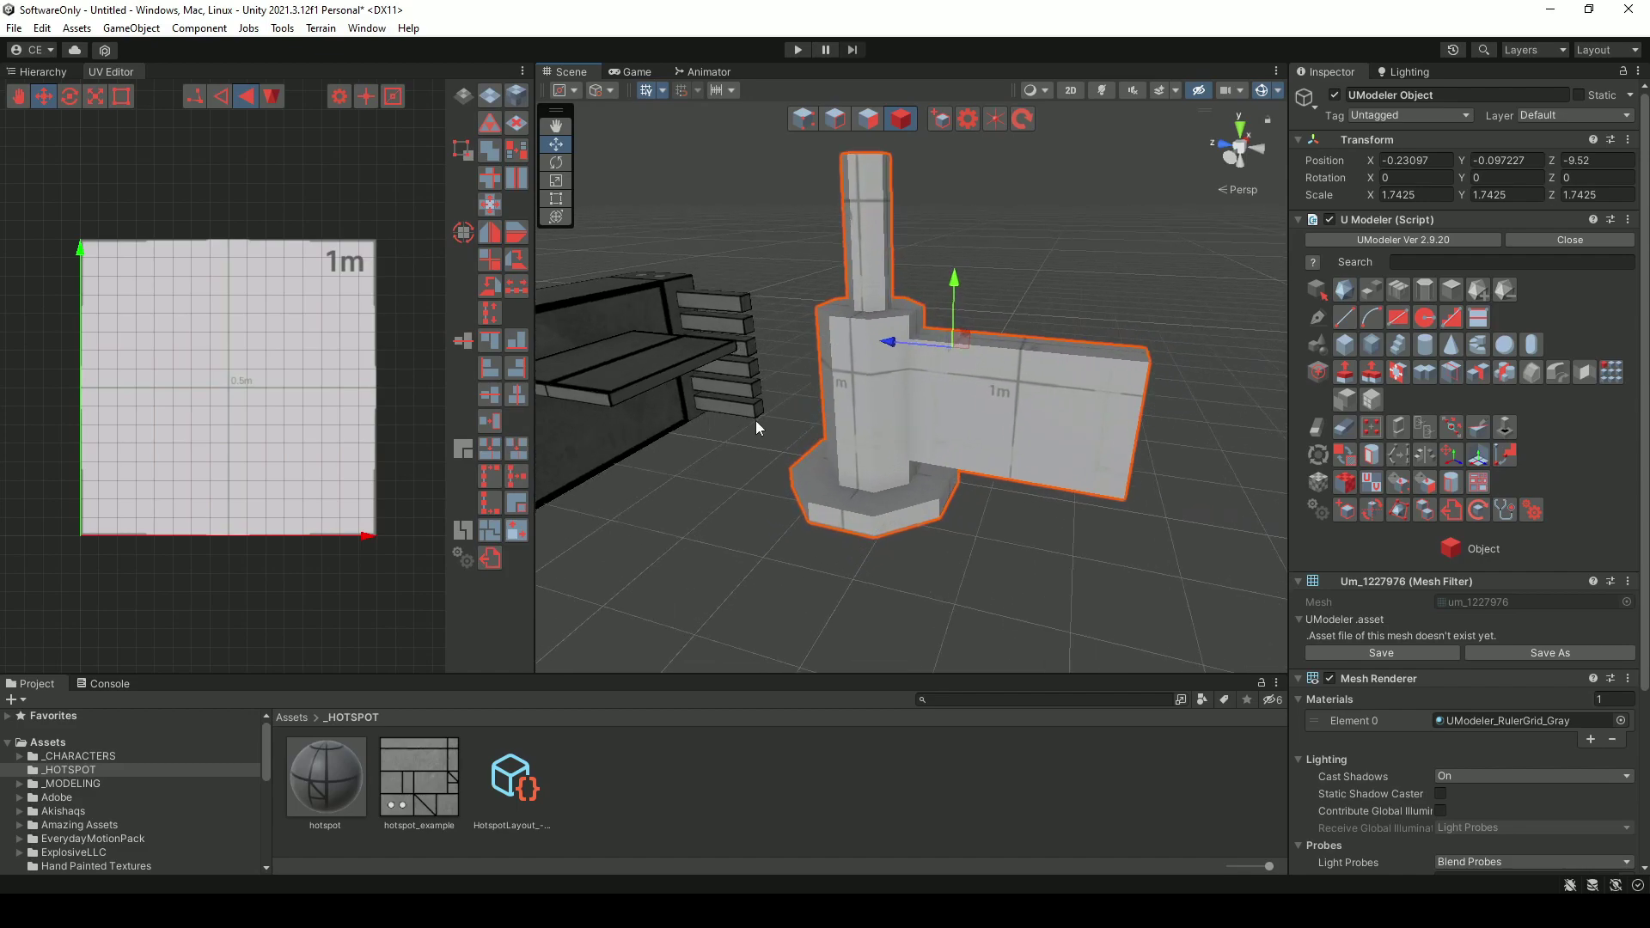
- Assign the existing HotspotLayout_-1109902 asset as the new model's hotspot layout and apply it
left_click(1478, 482)
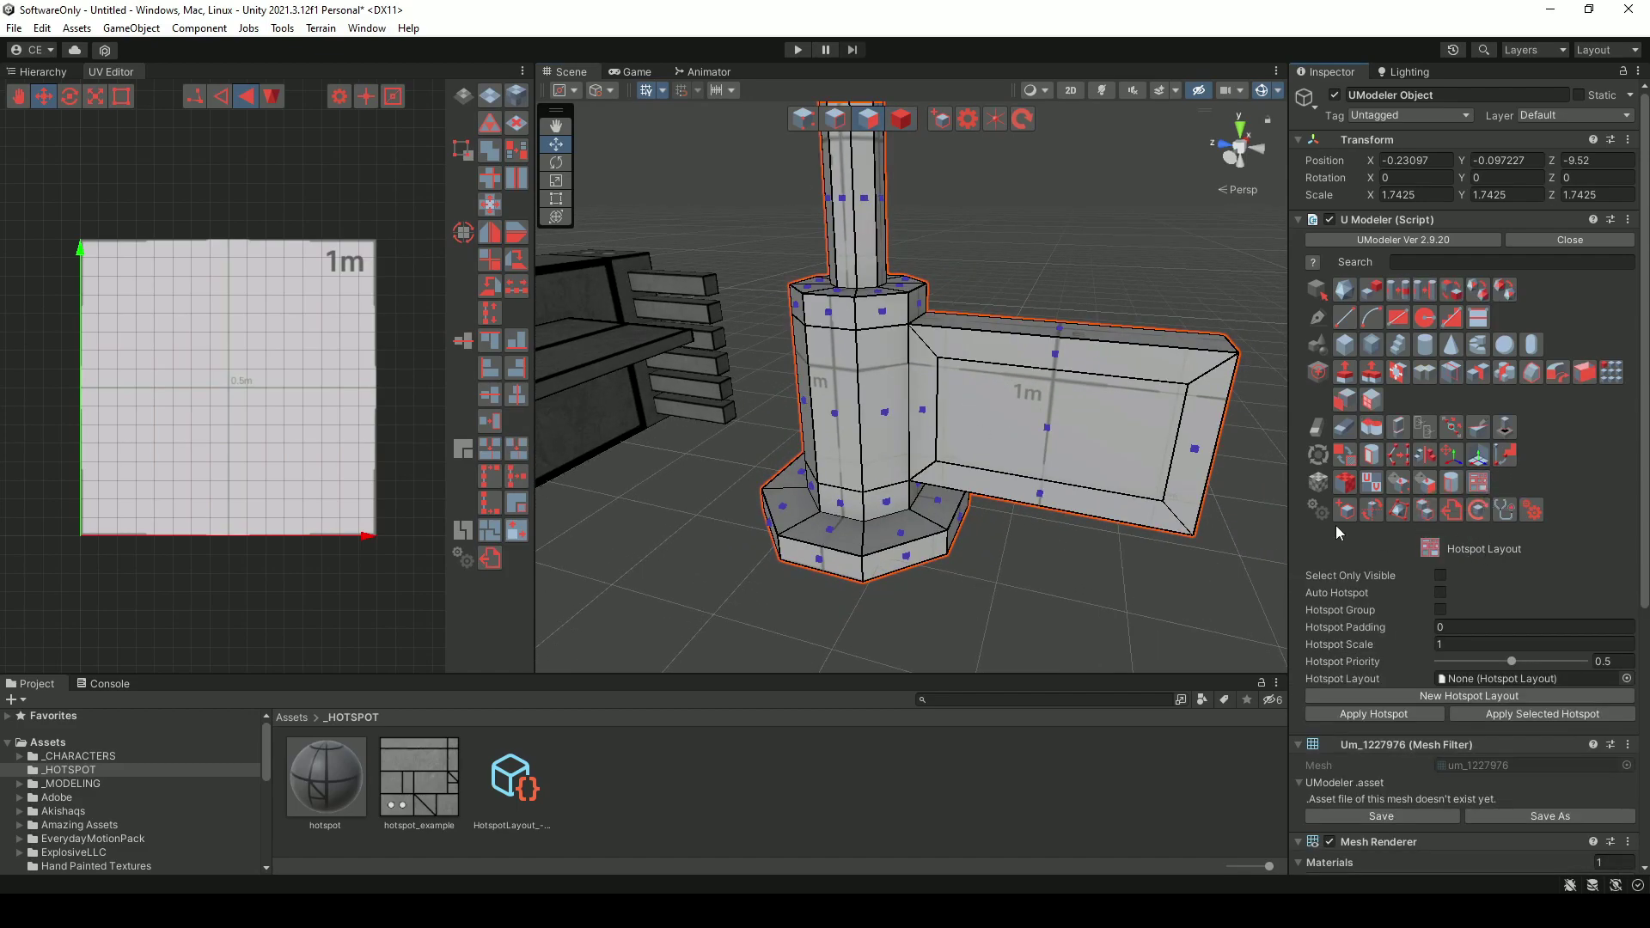
left_click(1626, 679)
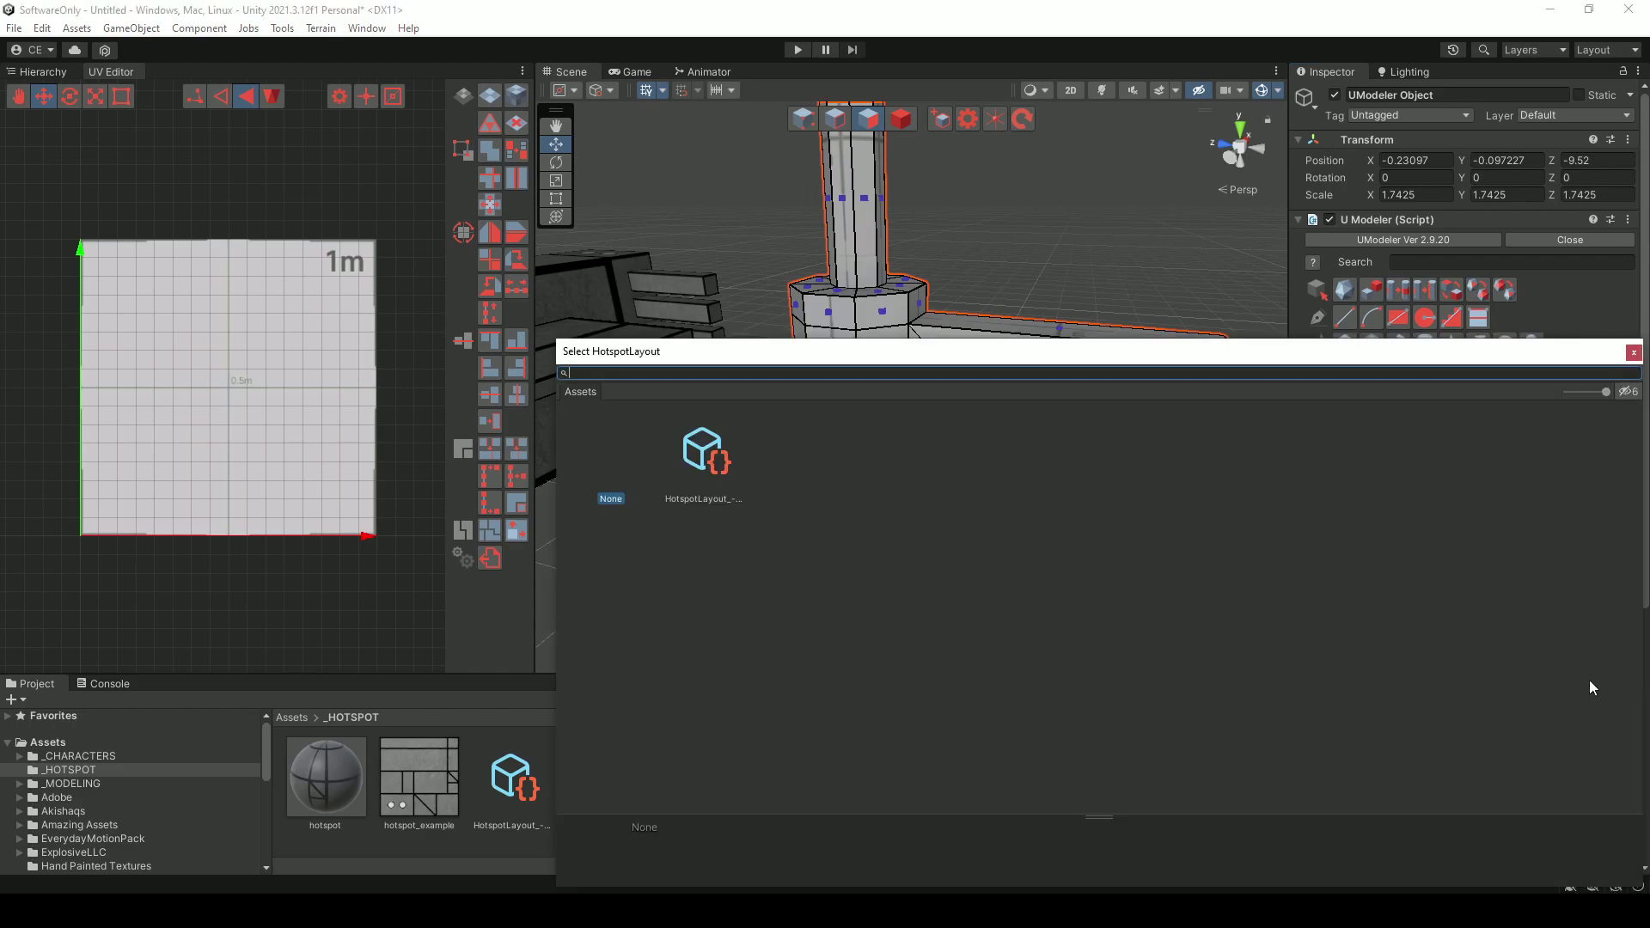
double_click(702, 455)
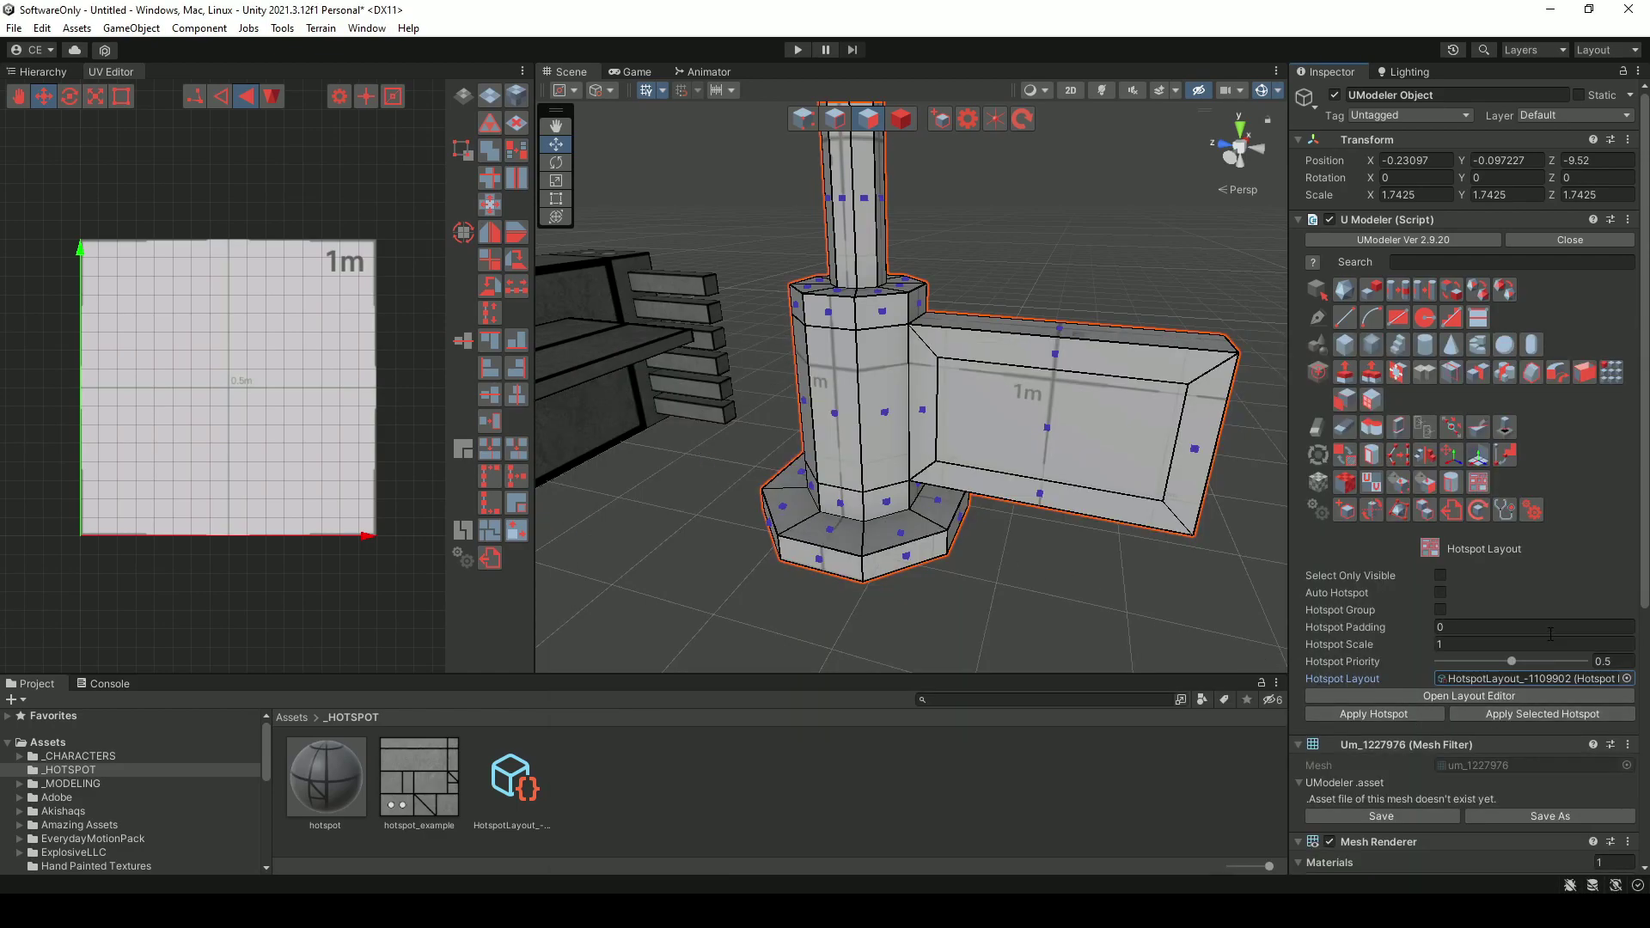
left_click(1391, 713)
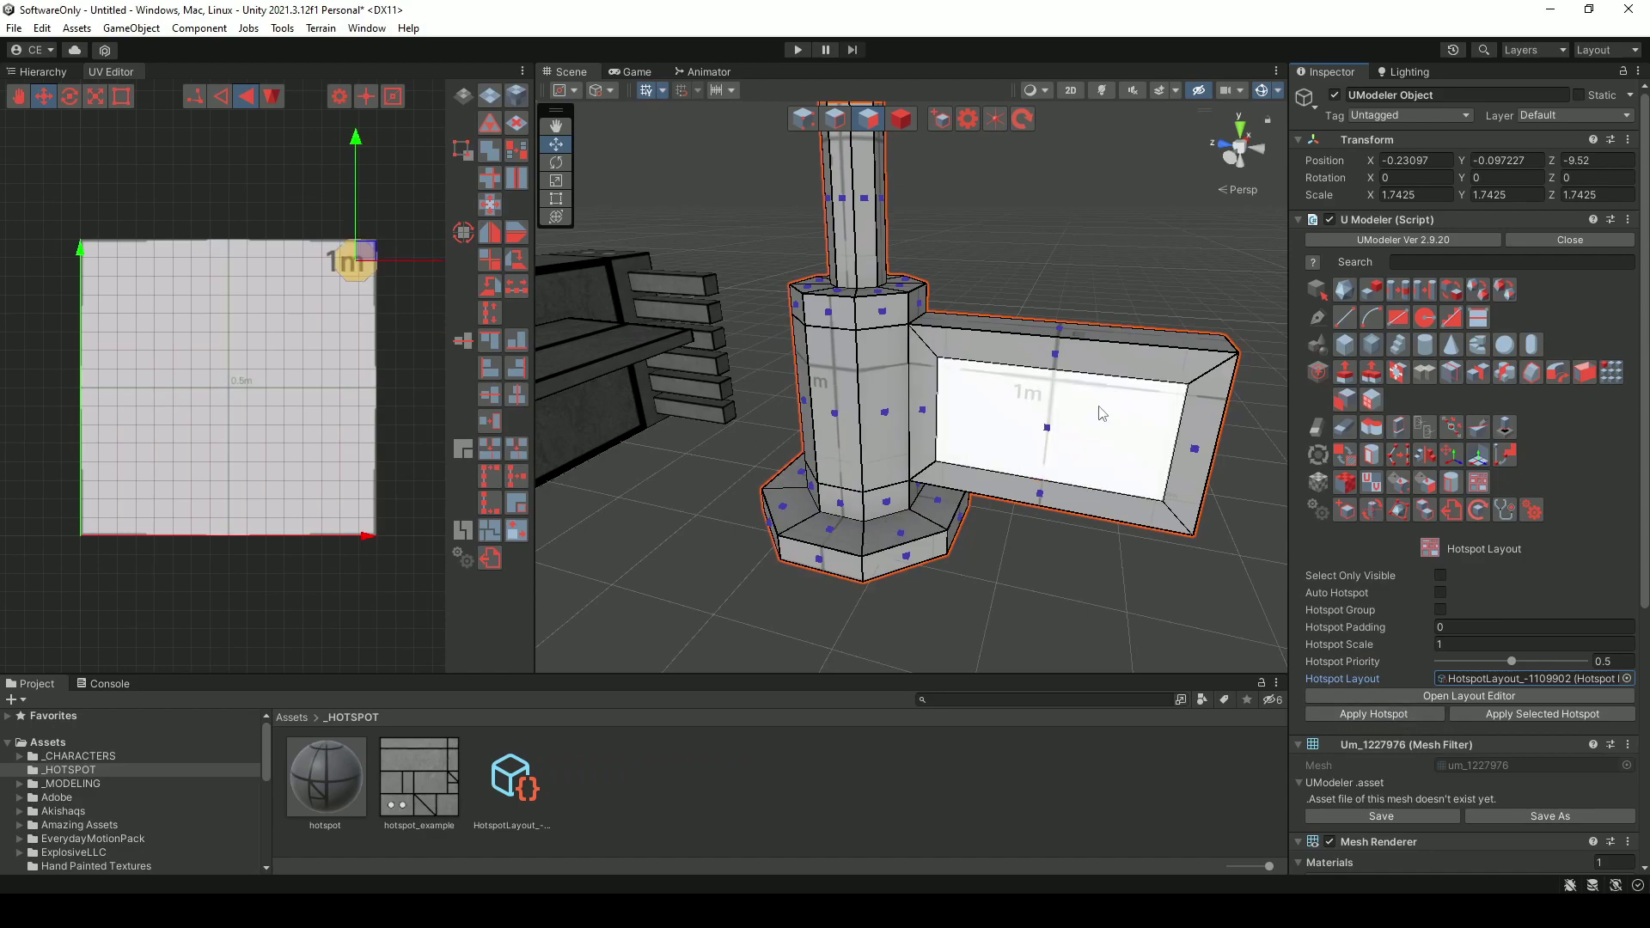
- Assign the hotspot material to the column model and apply the hotspot layout to all its polygons
scroll(948, 486, "down", 3)
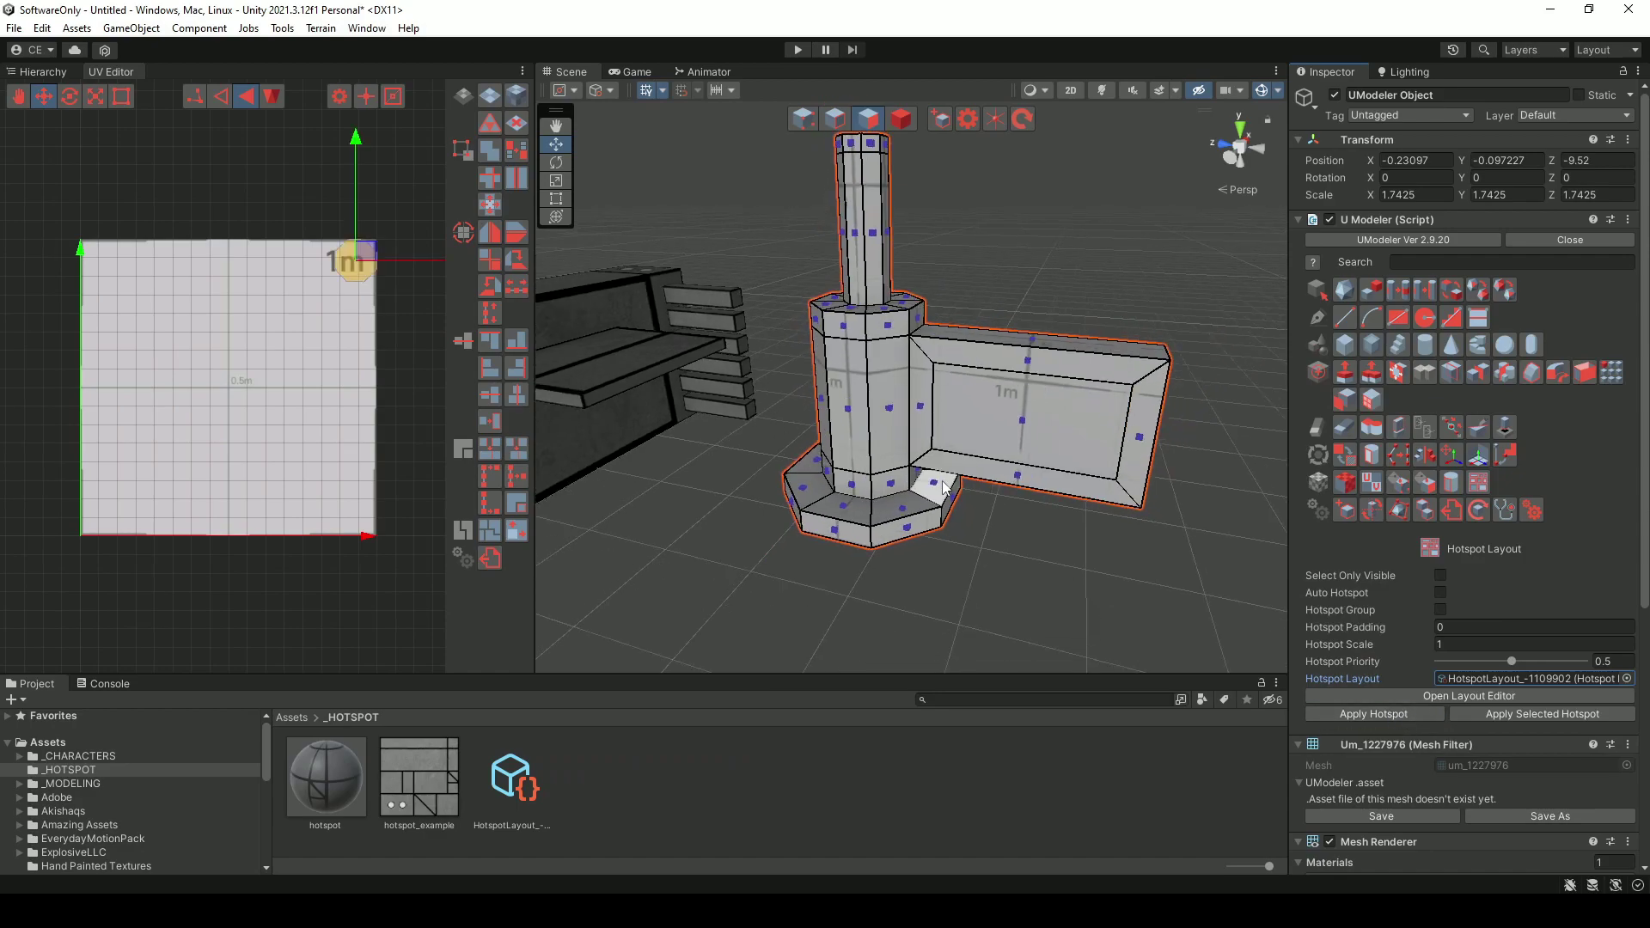
left_click_drag(316, 785, 844, 506)
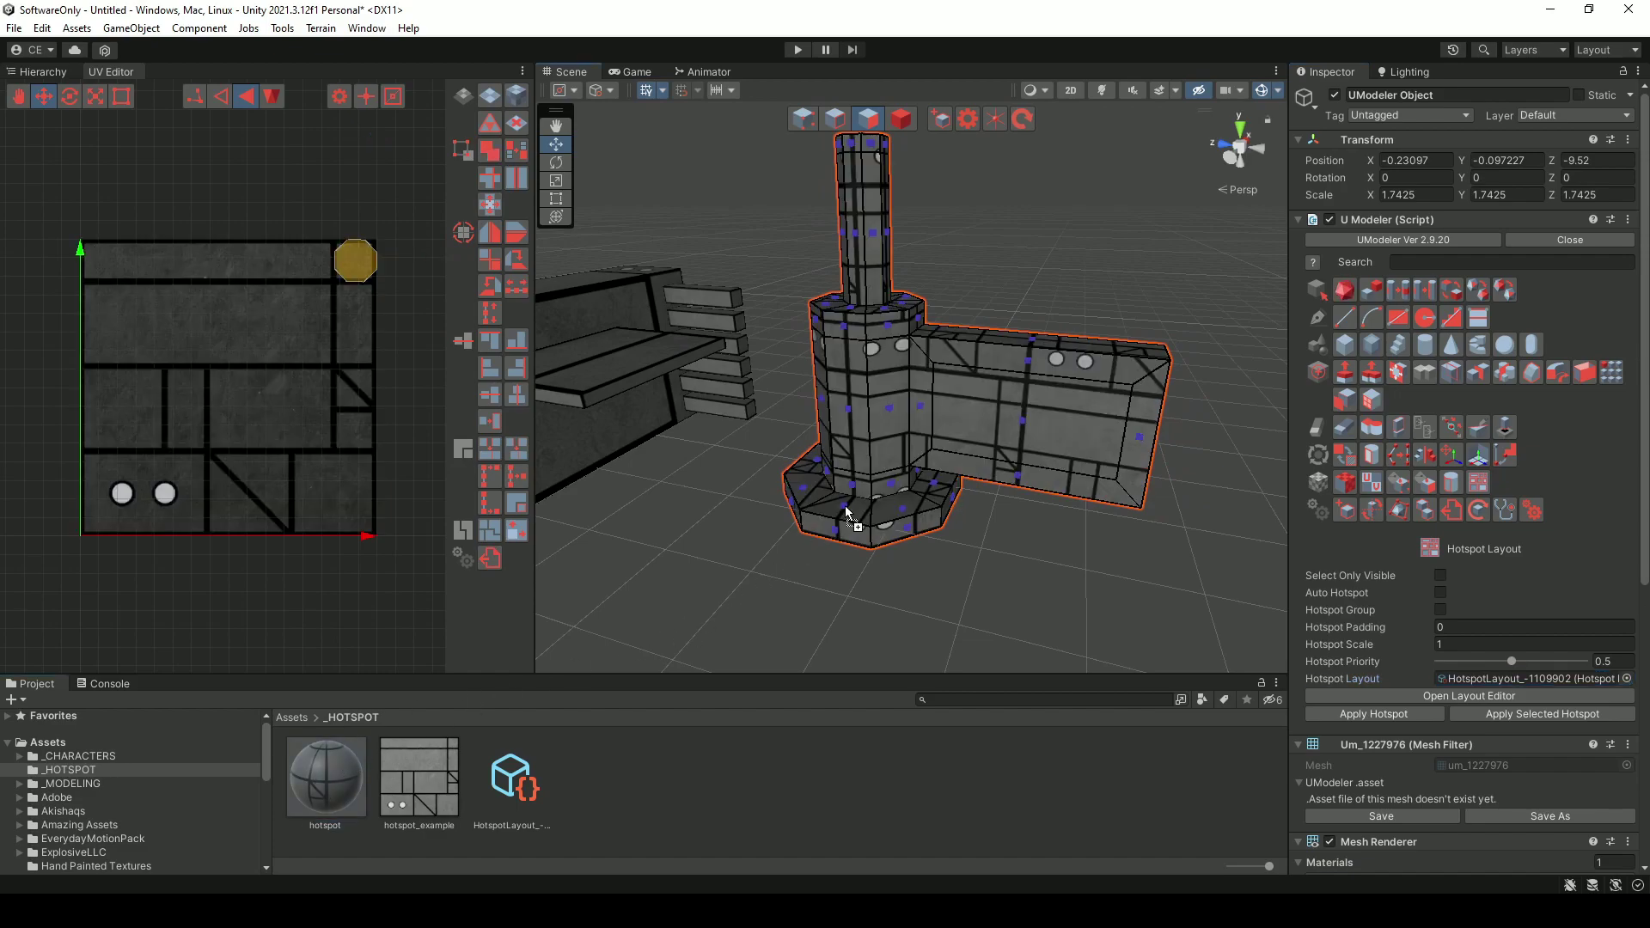
scroll(851, 512, "down", 2)
middle_click_drag(868, 526, 869, 568)
left_click_drag(779, 212, 1122, 622)
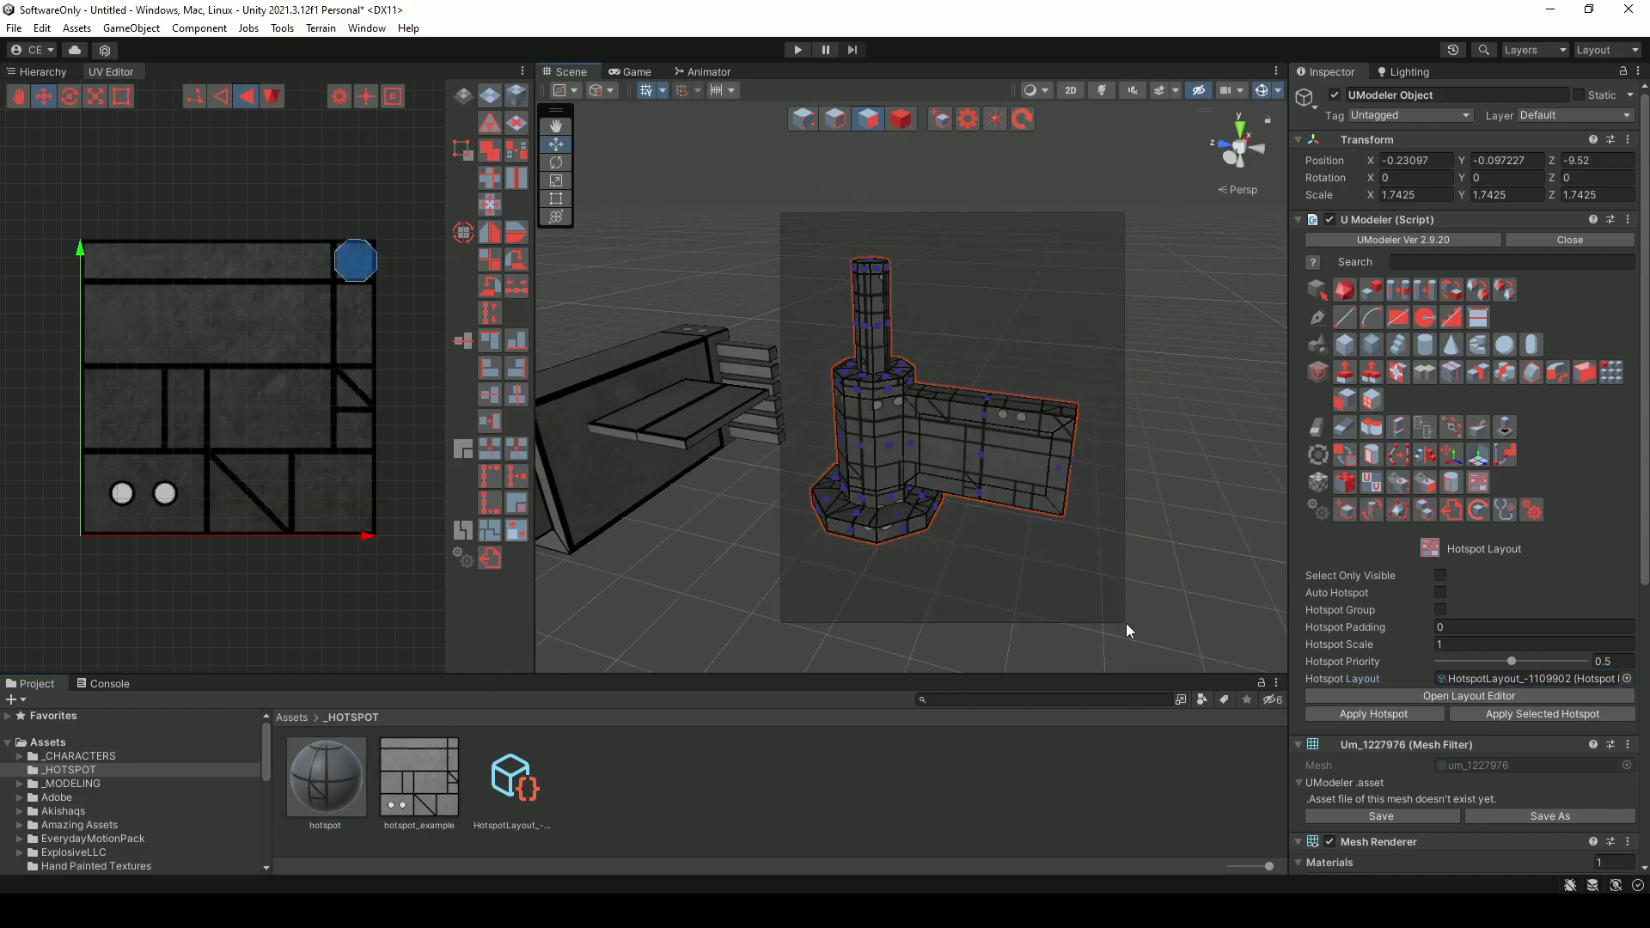
left_click(1375, 714)
scroll(992, 456, "up", 3)
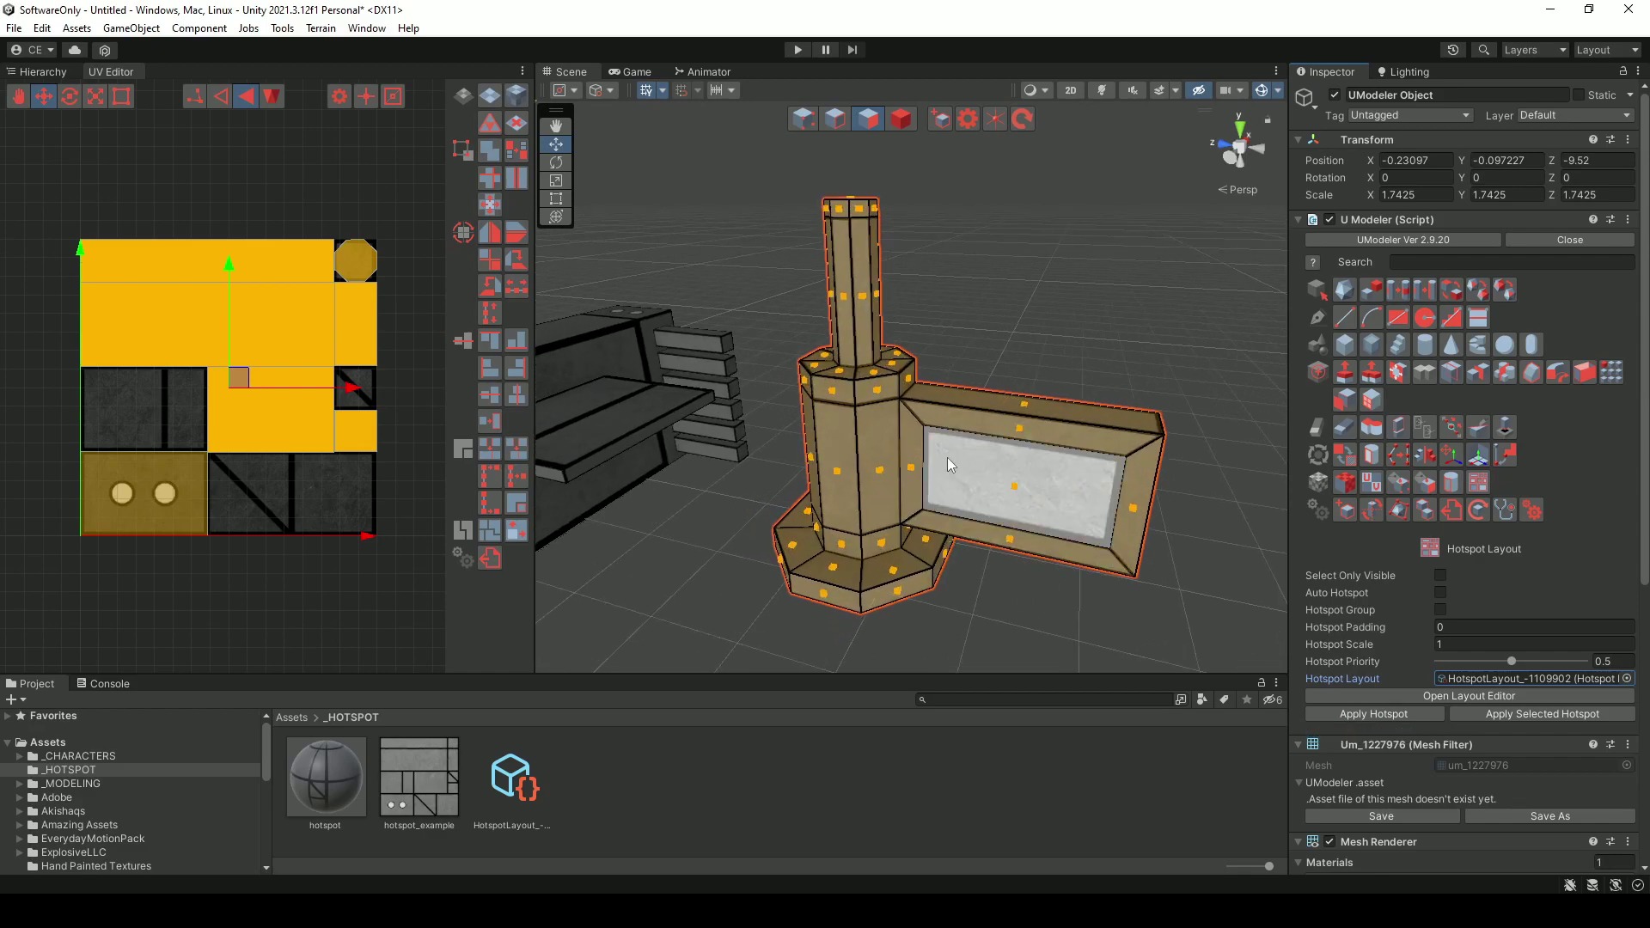
- Examine the hotspot texturing on the column, framed arm and octagonal base from several angles
left_click(900, 118)
left_click_drag(1009, 309, 996, 258, "alt")
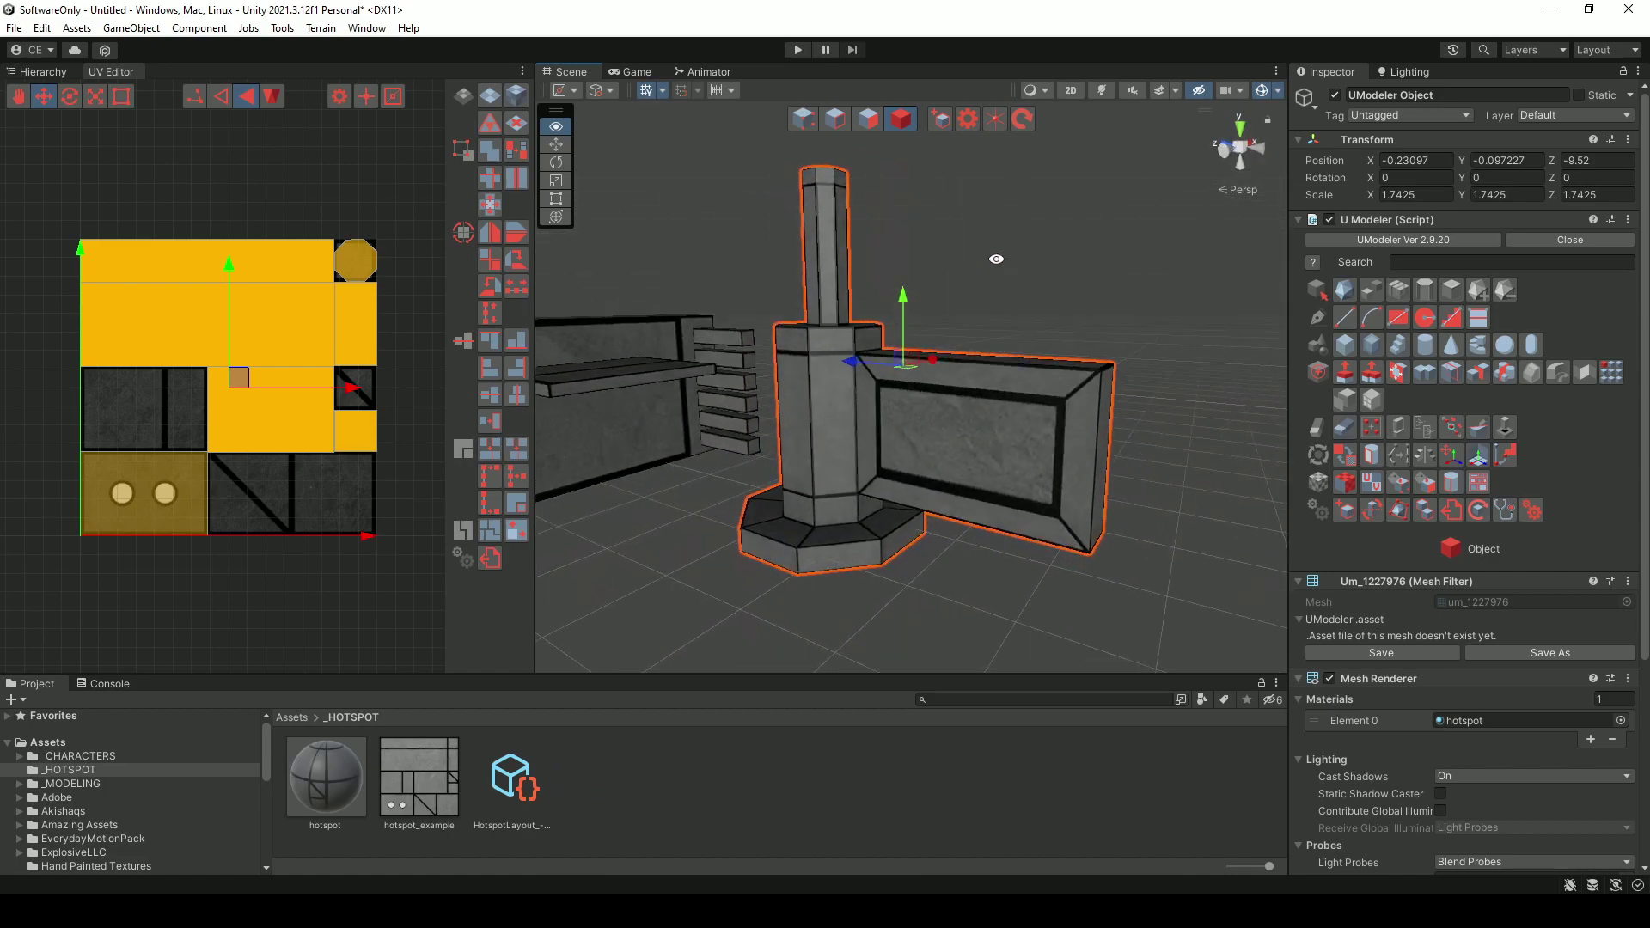
left_click(868, 118)
left_click_drag(1035, 368, 1040, 527, "alt")
scroll(851, 497, "up", 4)
left_click_drag(851, 497, 977, 539, "alt")
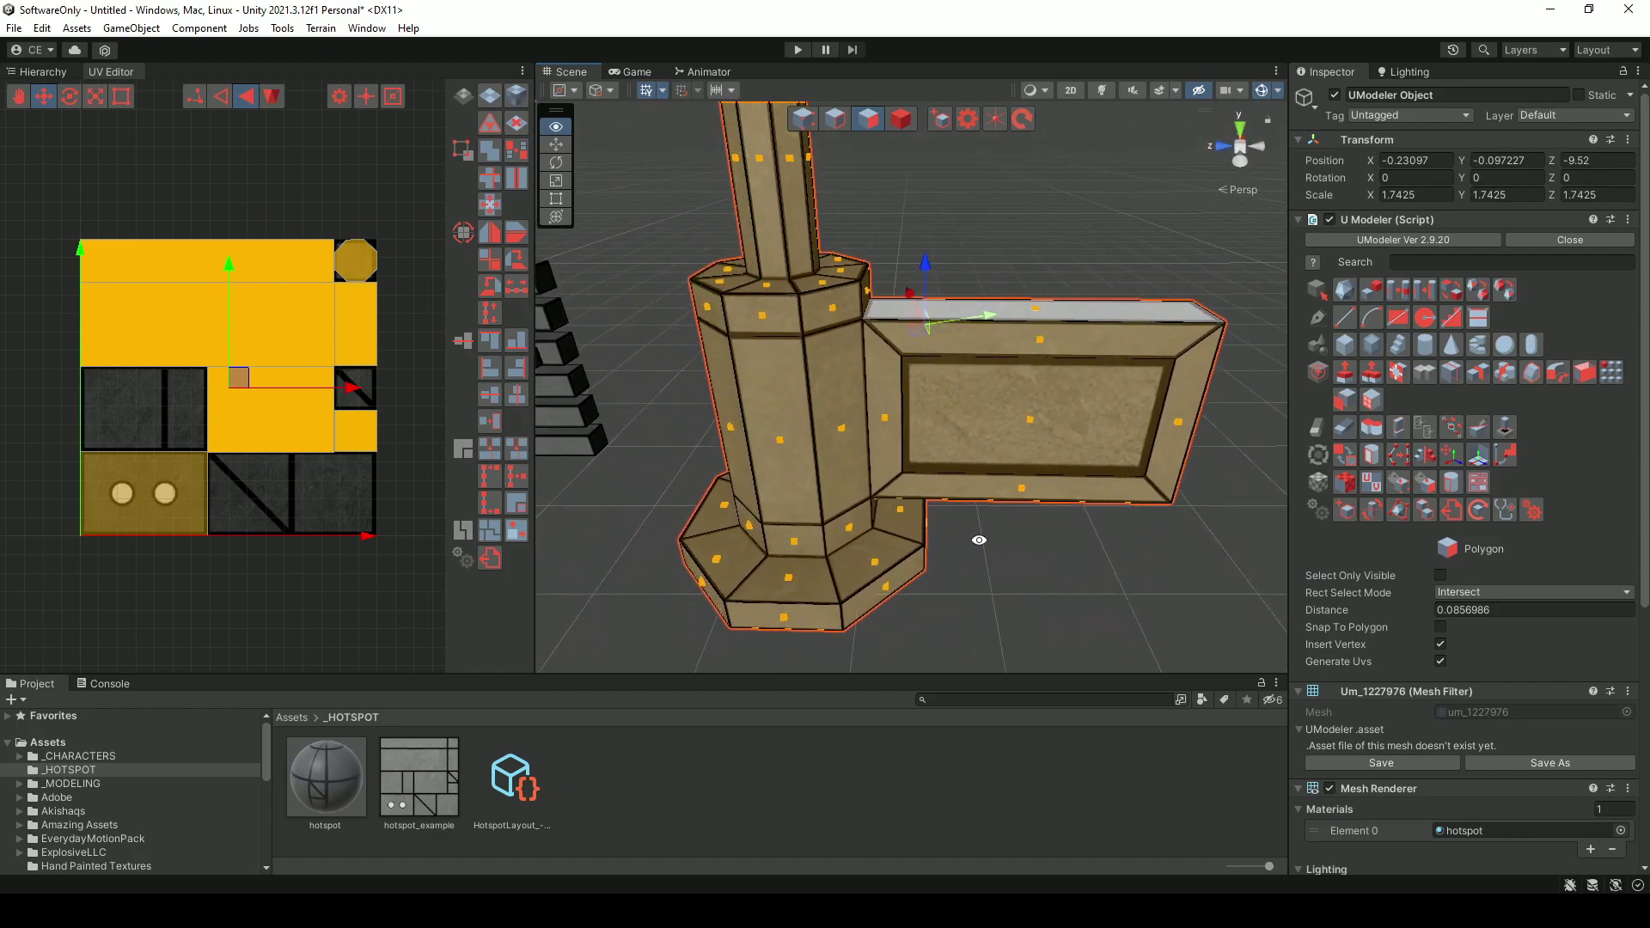
left_click(895, 574)
left_click(778, 587)
left_click(722, 559)
left_click(722, 507)
- Extrude the arm's end face outward by about 0.24 to form an end block
left_click_drag(774, 440, 965, 429, "alt")
left_click(889, 440)
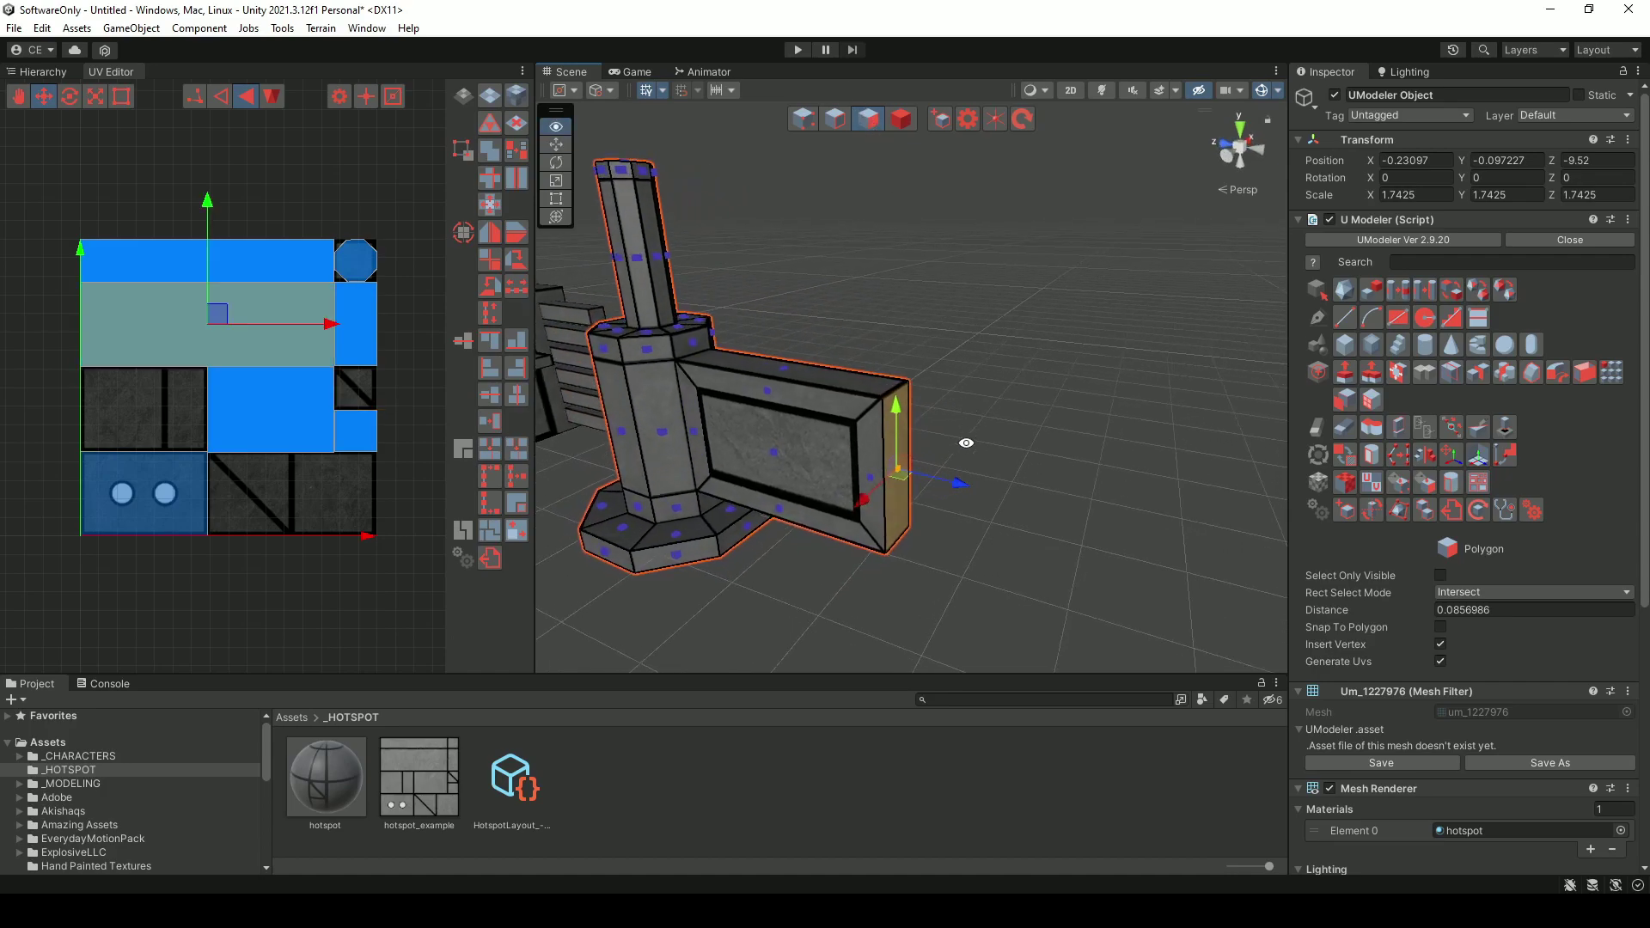
left_click_drag(958, 485, 1002, 496, "shift")
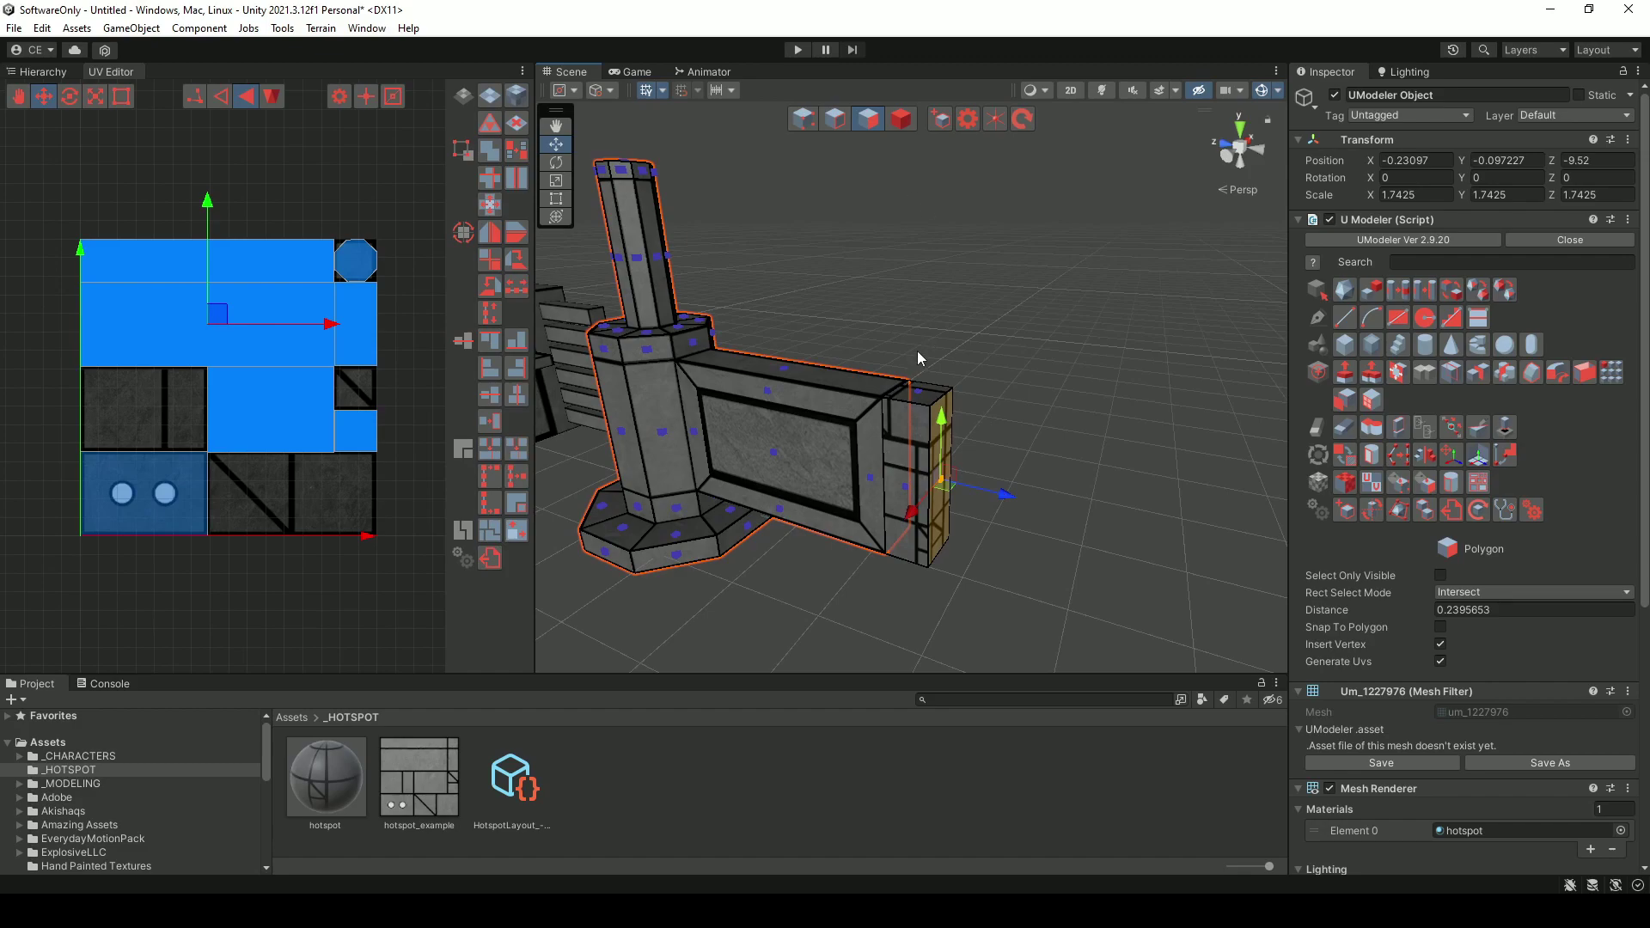
- Enable Auto Hotspot and reapply the hotspot layout to all polygons of the extended model
scroll(919, 344, "down", 3)
middle_click_drag(872, 418, 977, 379)
mouse_move(976, 380)
left_mouse_down("alt")
mouse_move(1034, 369)
mouse_move(936, 398)
mouse_move(958, 398)
left_mouse_up("alt")
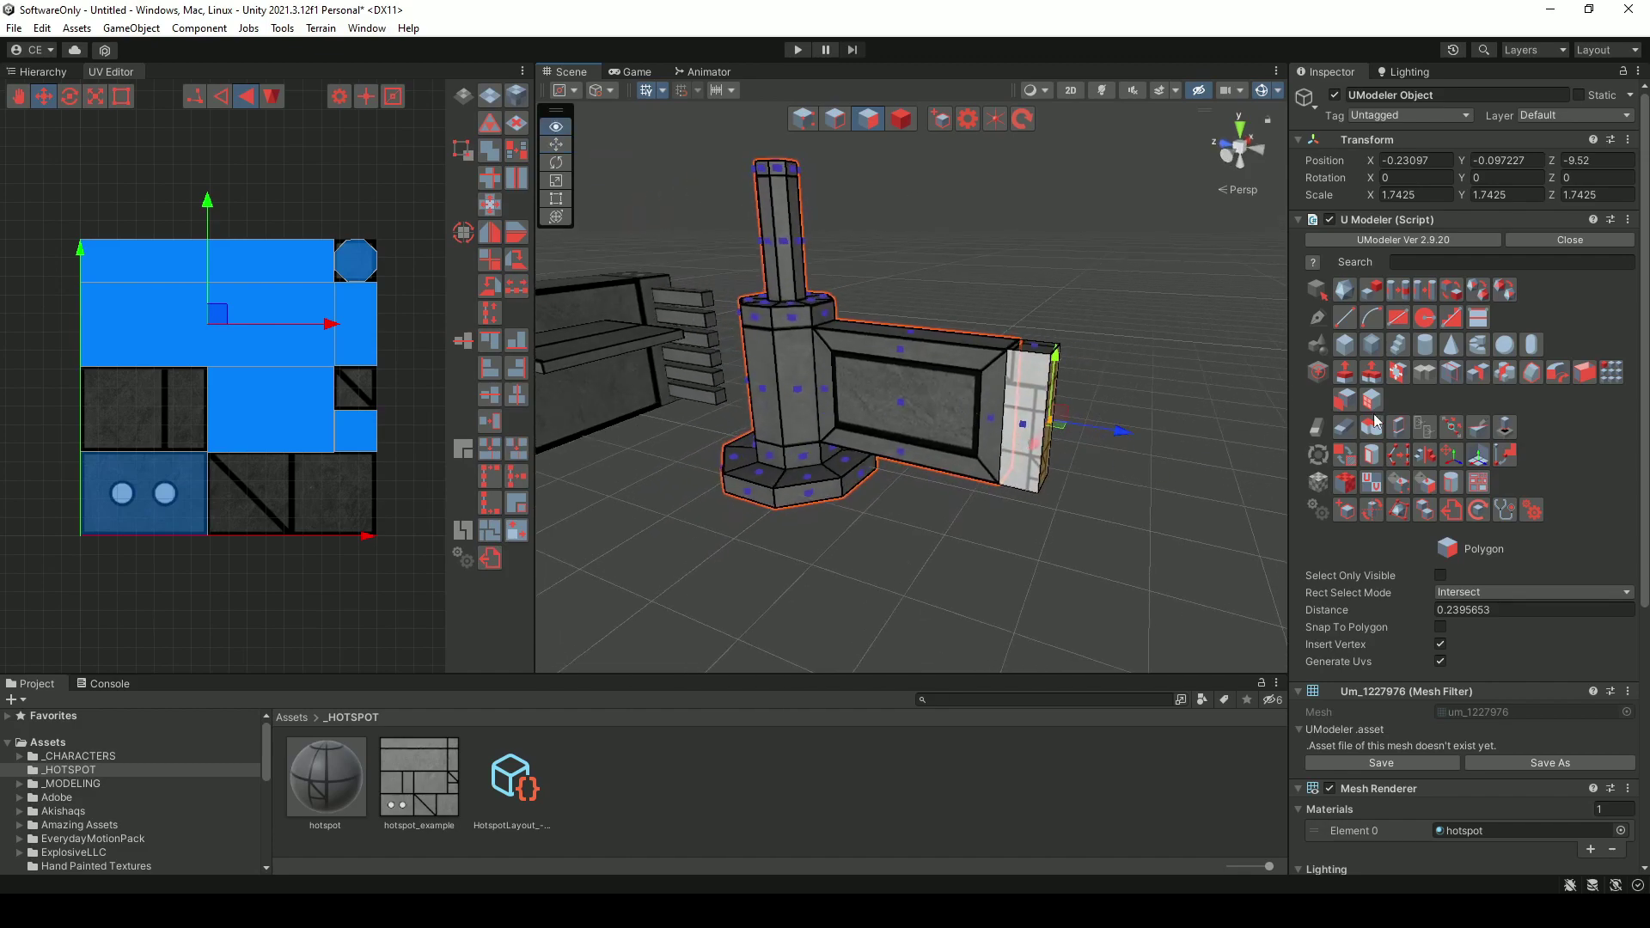
left_click(1477, 483)
left_click(1440, 592)
left_click(1382, 715)
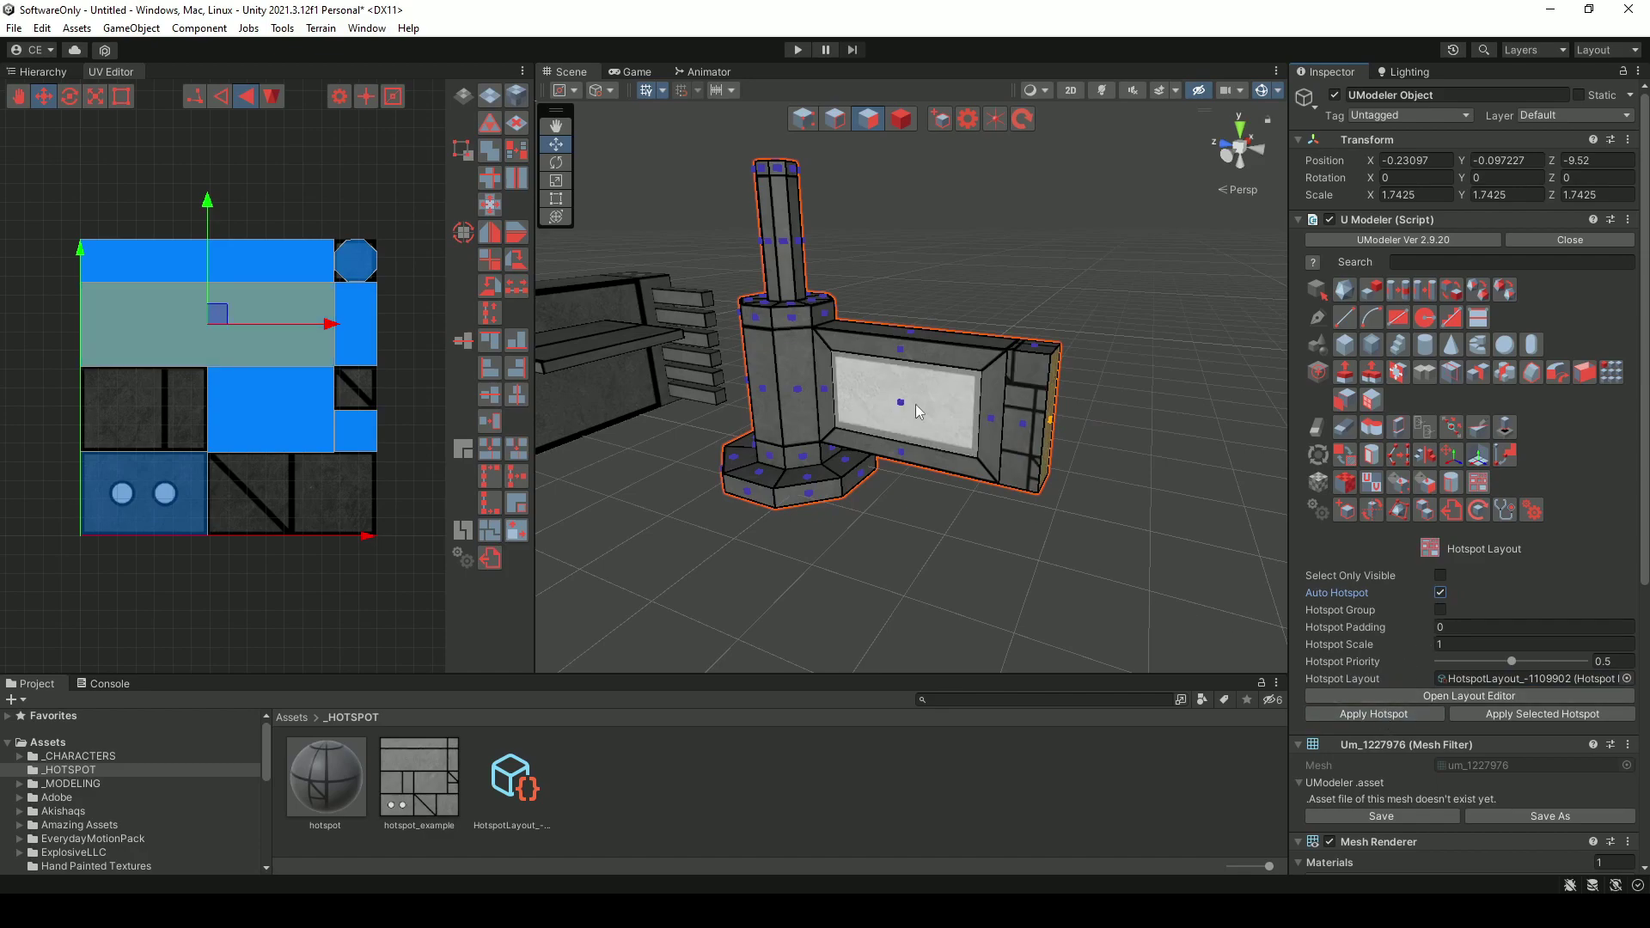
left_click(1387, 717)
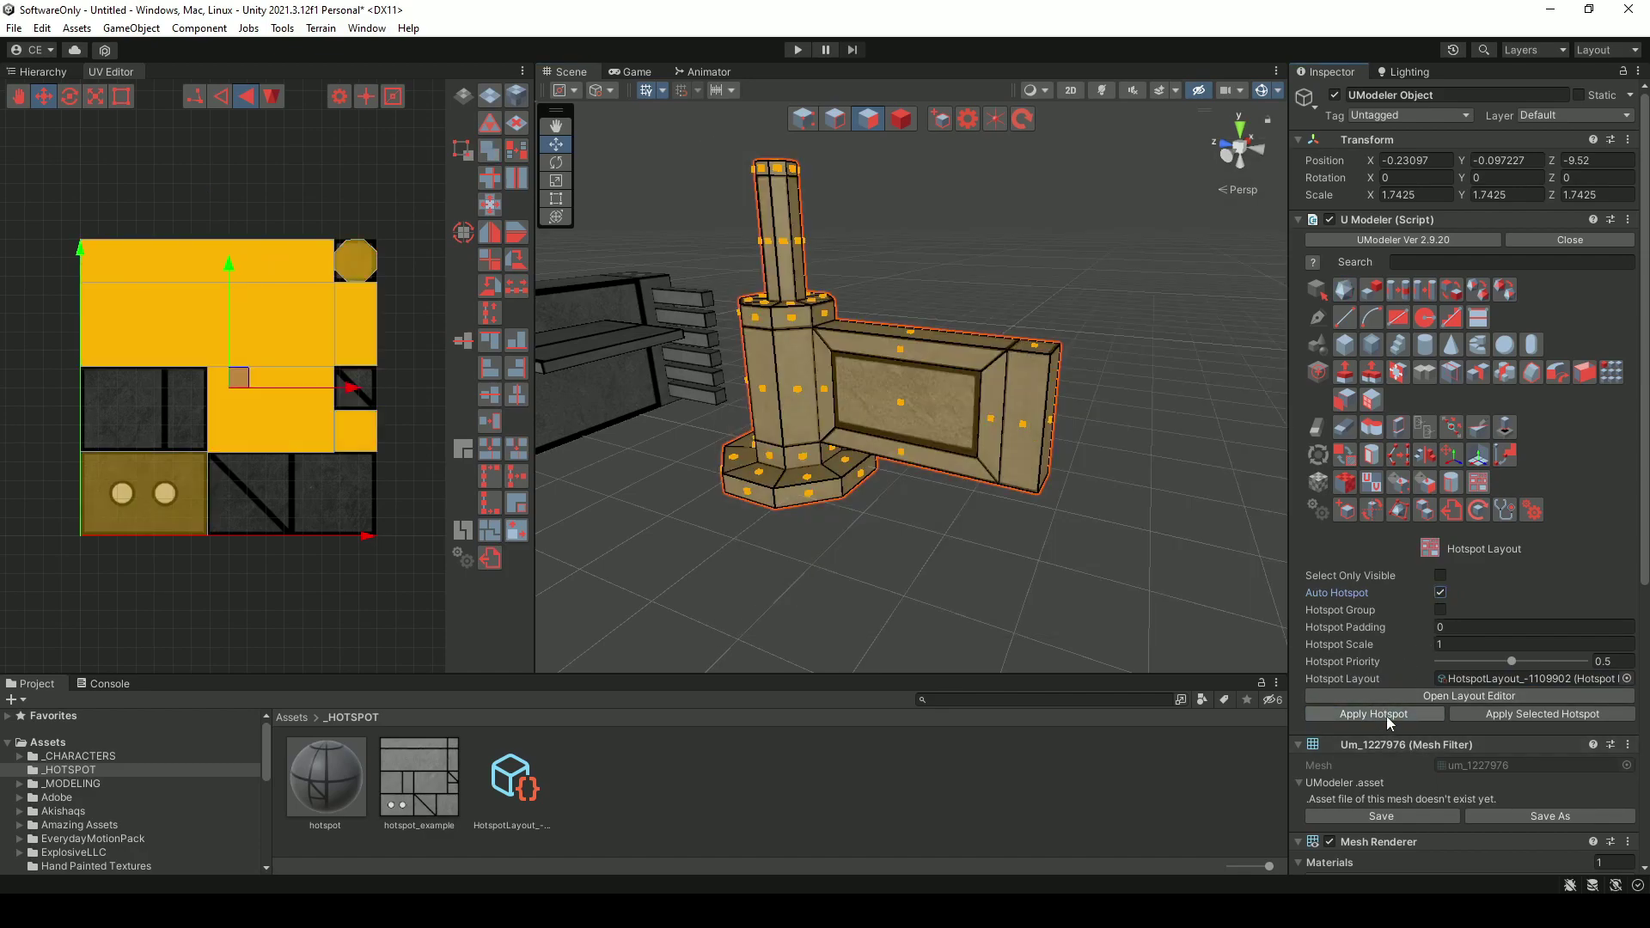
- Push the arm's end face further outward and recess the arm's framed panel by about 0.10
left_click_drag(1086, 445, 989, 457, "alt")
left_click(988, 464)
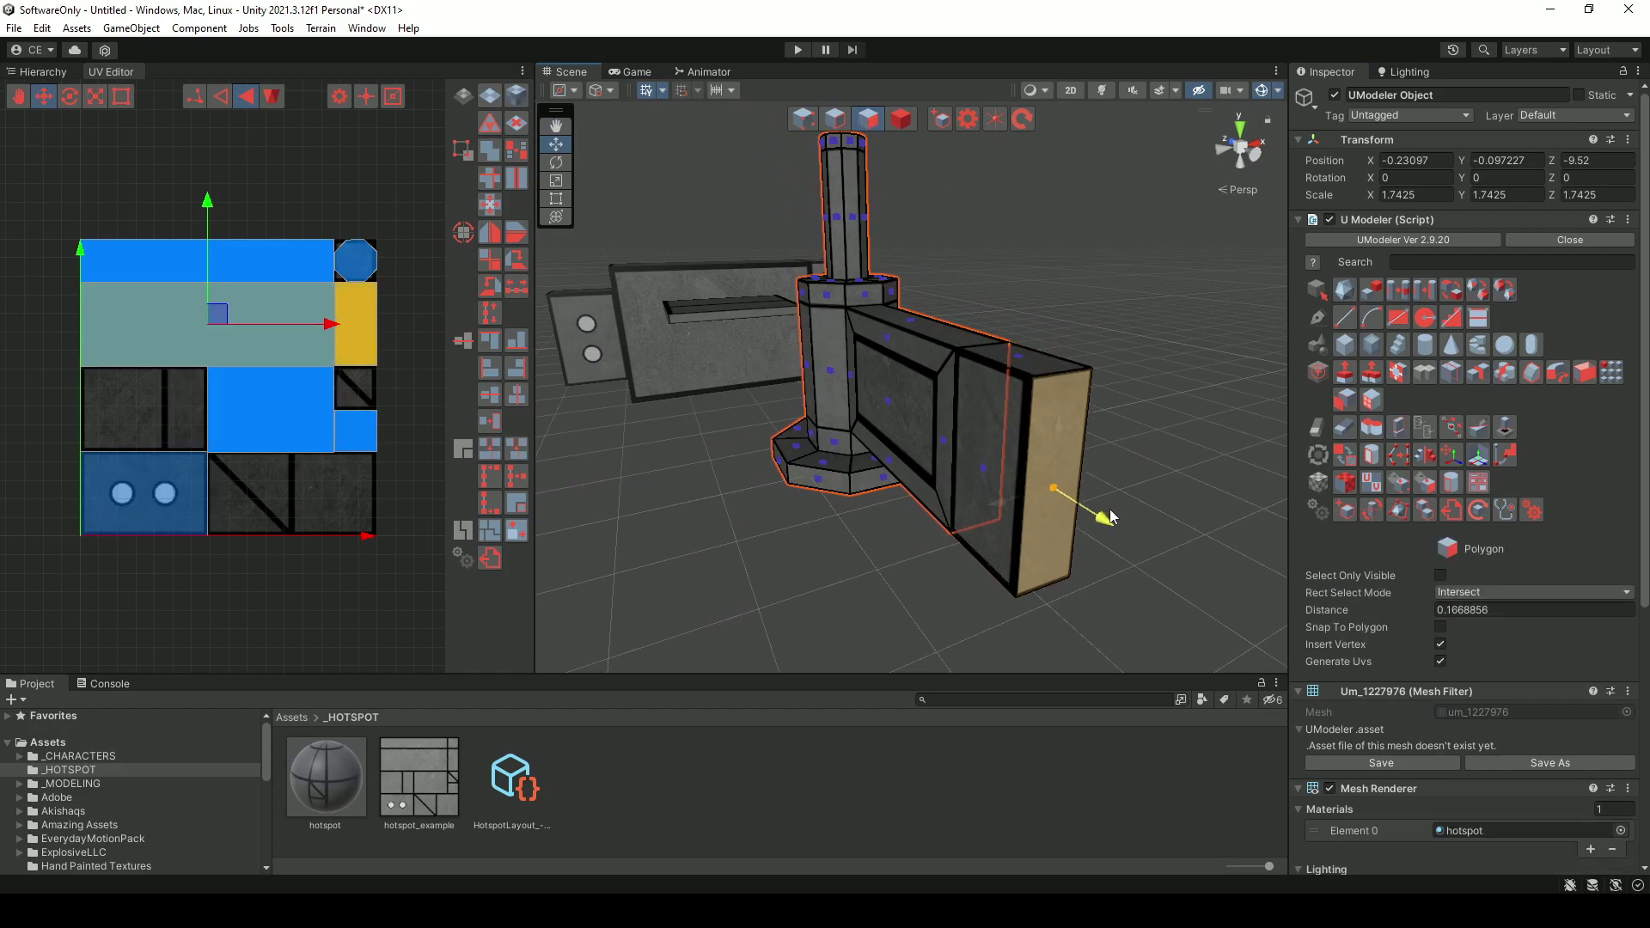
left_click_drag(1067, 500, 946, 409, "alt")
scroll(929, 486, "up", 2)
left_click_drag(930, 487, 868, 432, "alt")
left_click(880, 420)
left_click(1017, 254)
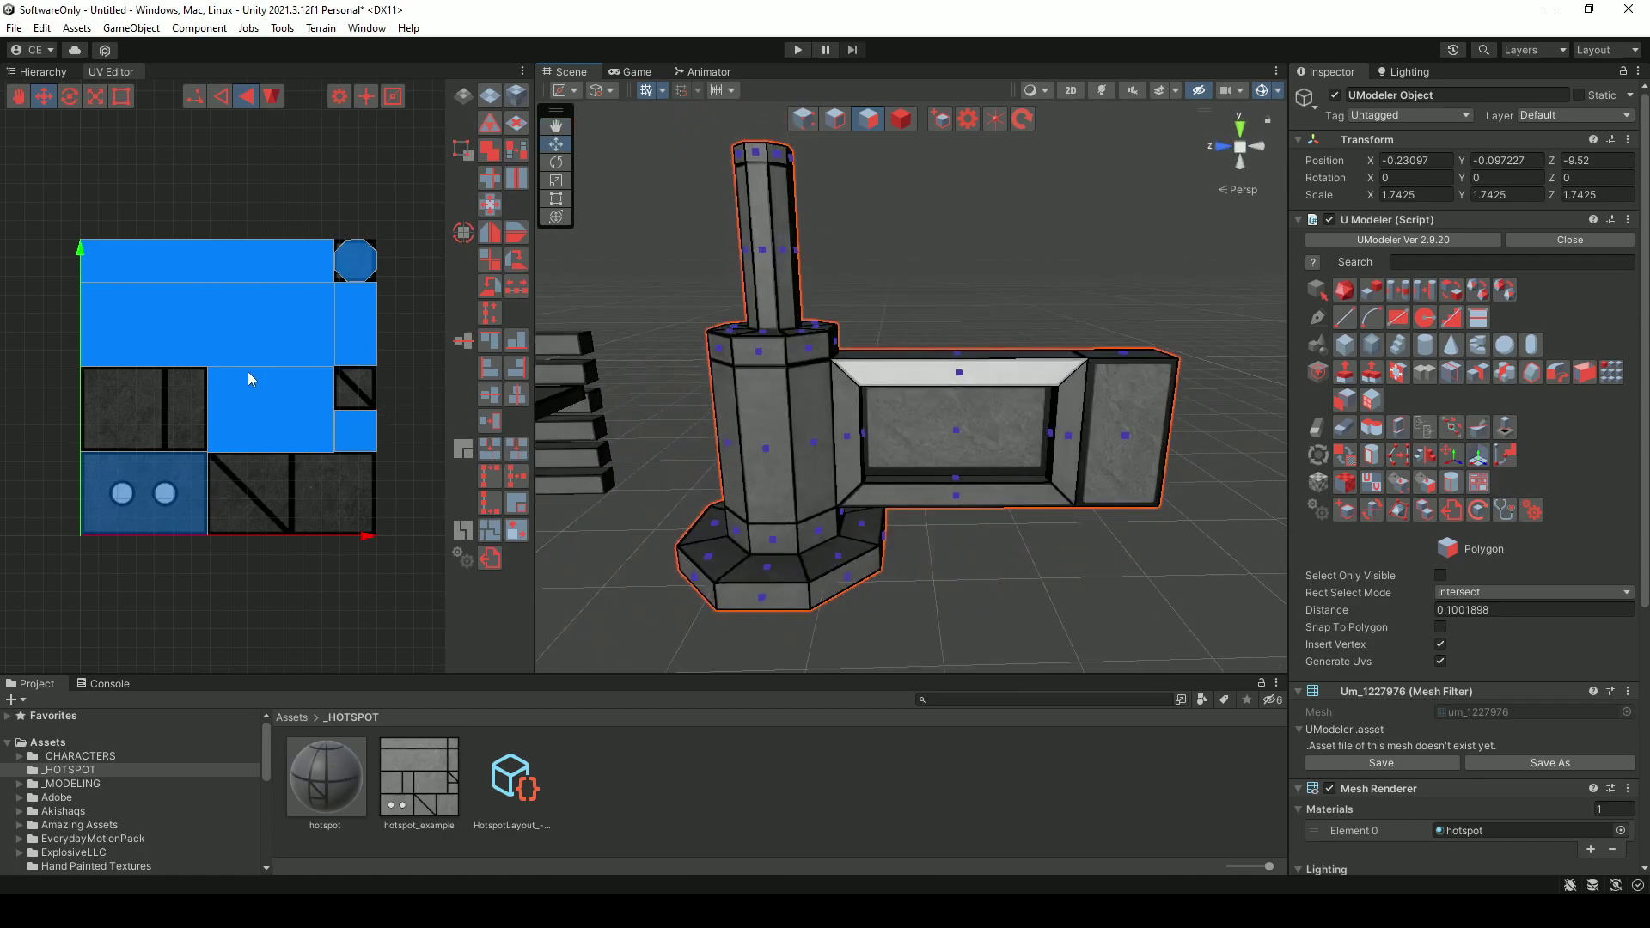
- Switch to object selection and examine the recessed panel and both hotspot-textured models from different angles
left_click(957, 430)
left_click_drag(957, 431, 887, 459, "alt")
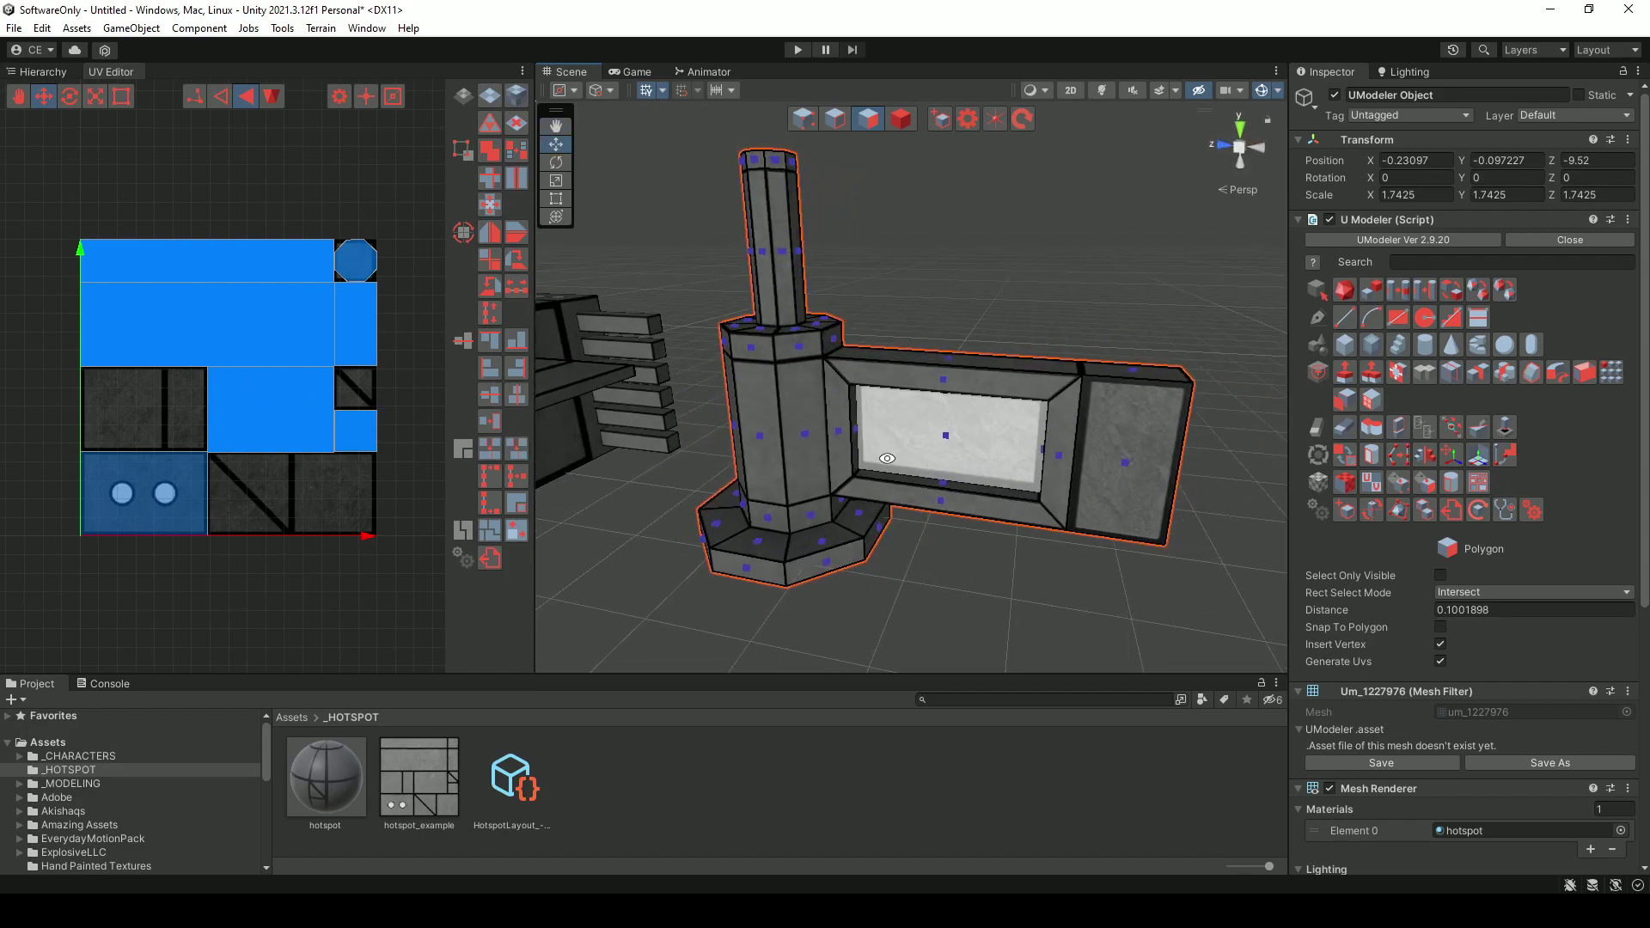
left_click(902, 119)
left_click_drag(882, 281, 825, 366, "alt")
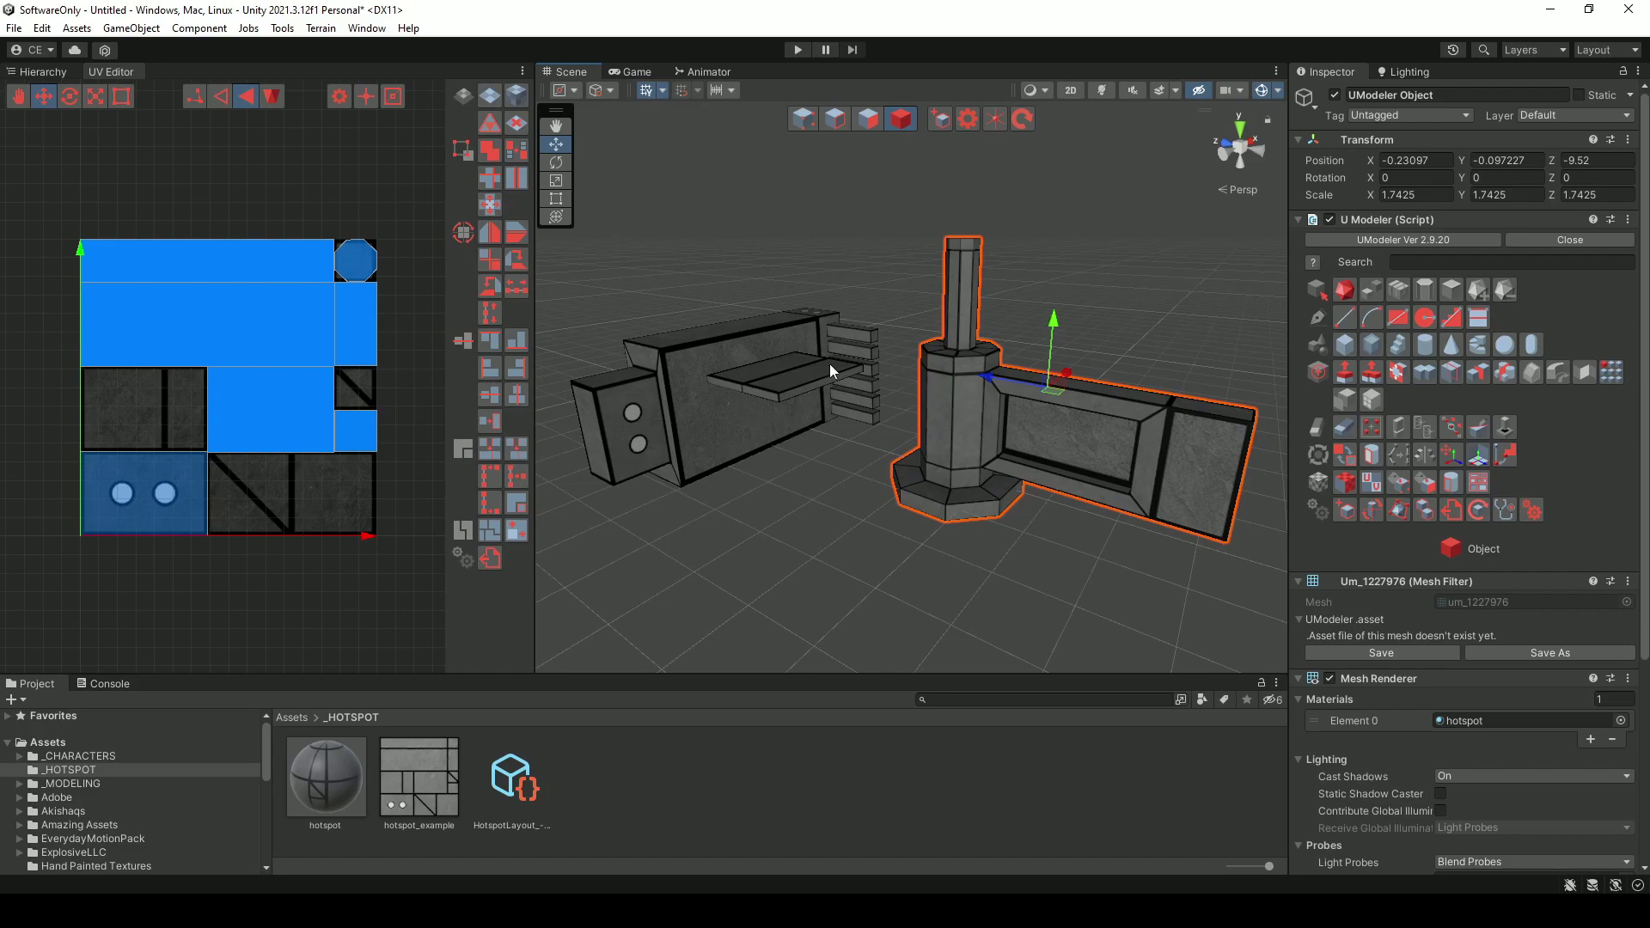
mouse_move(890, 365)
left_mouse_down("alt")
mouse_move(904, 409)
mouse_move(866, 376)
left_mouse_up("alt")
scroll(864, 385, "down", 2)
left_click_drag(982, 362, 850, 363, "alt")
middle_click_drag(850, 363, 854, 386)
left_click_drag(854, 387, 883, 364, "alt")
middle_click_drag(863, 378, 877, 357)
left_click_drag(876, 356, 757, 385, "alt")
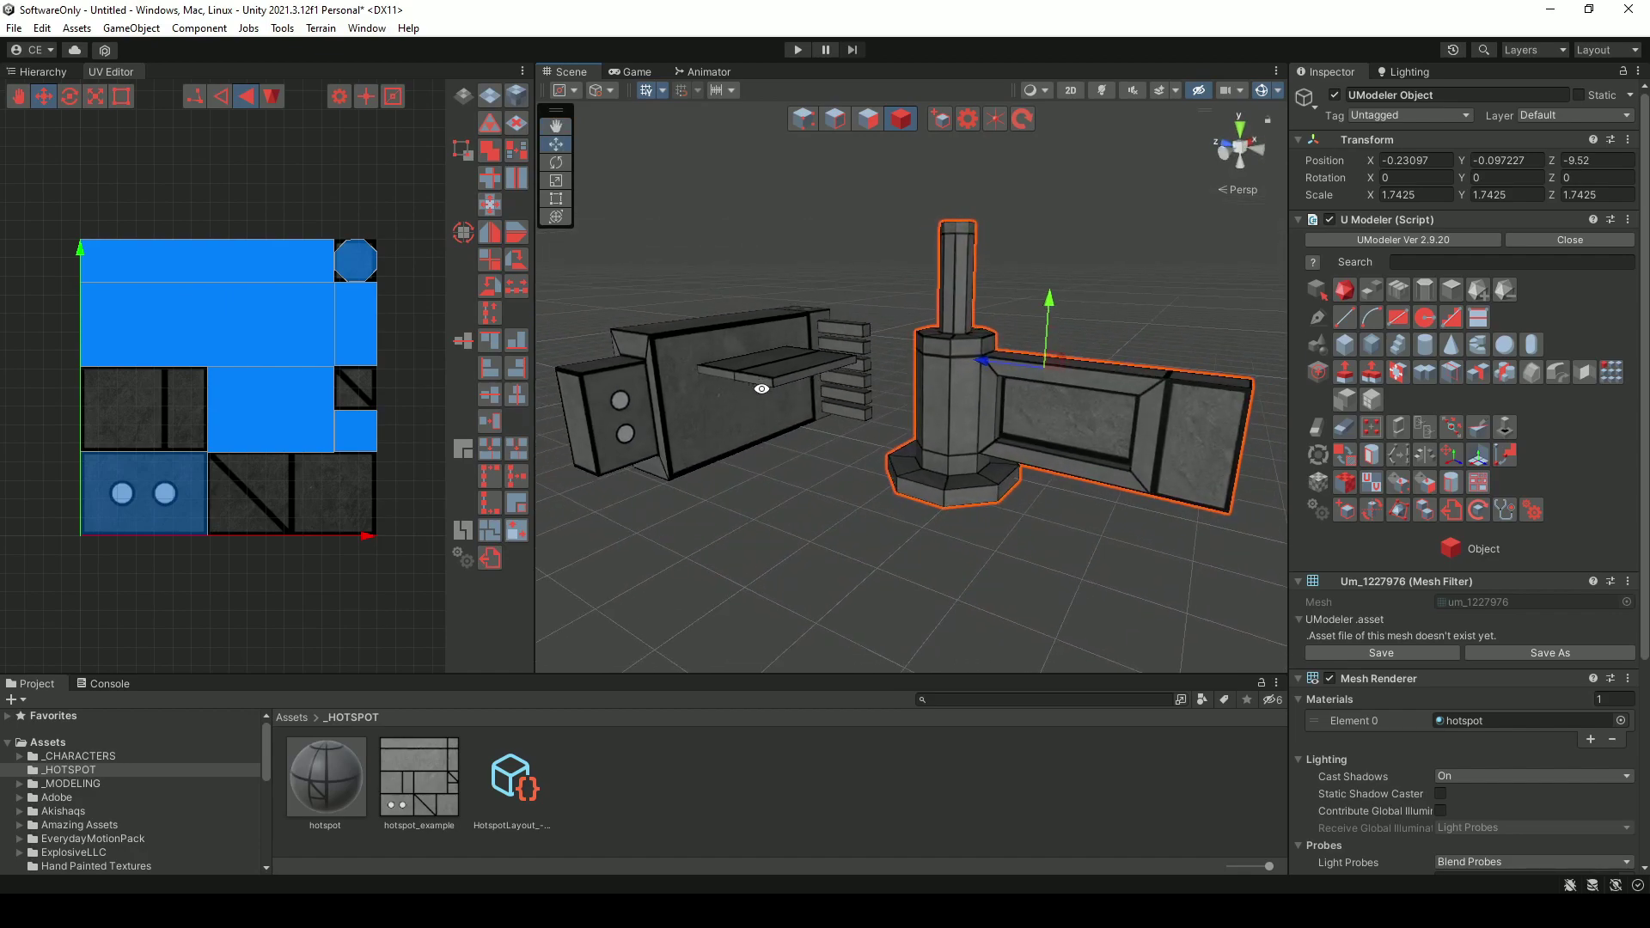